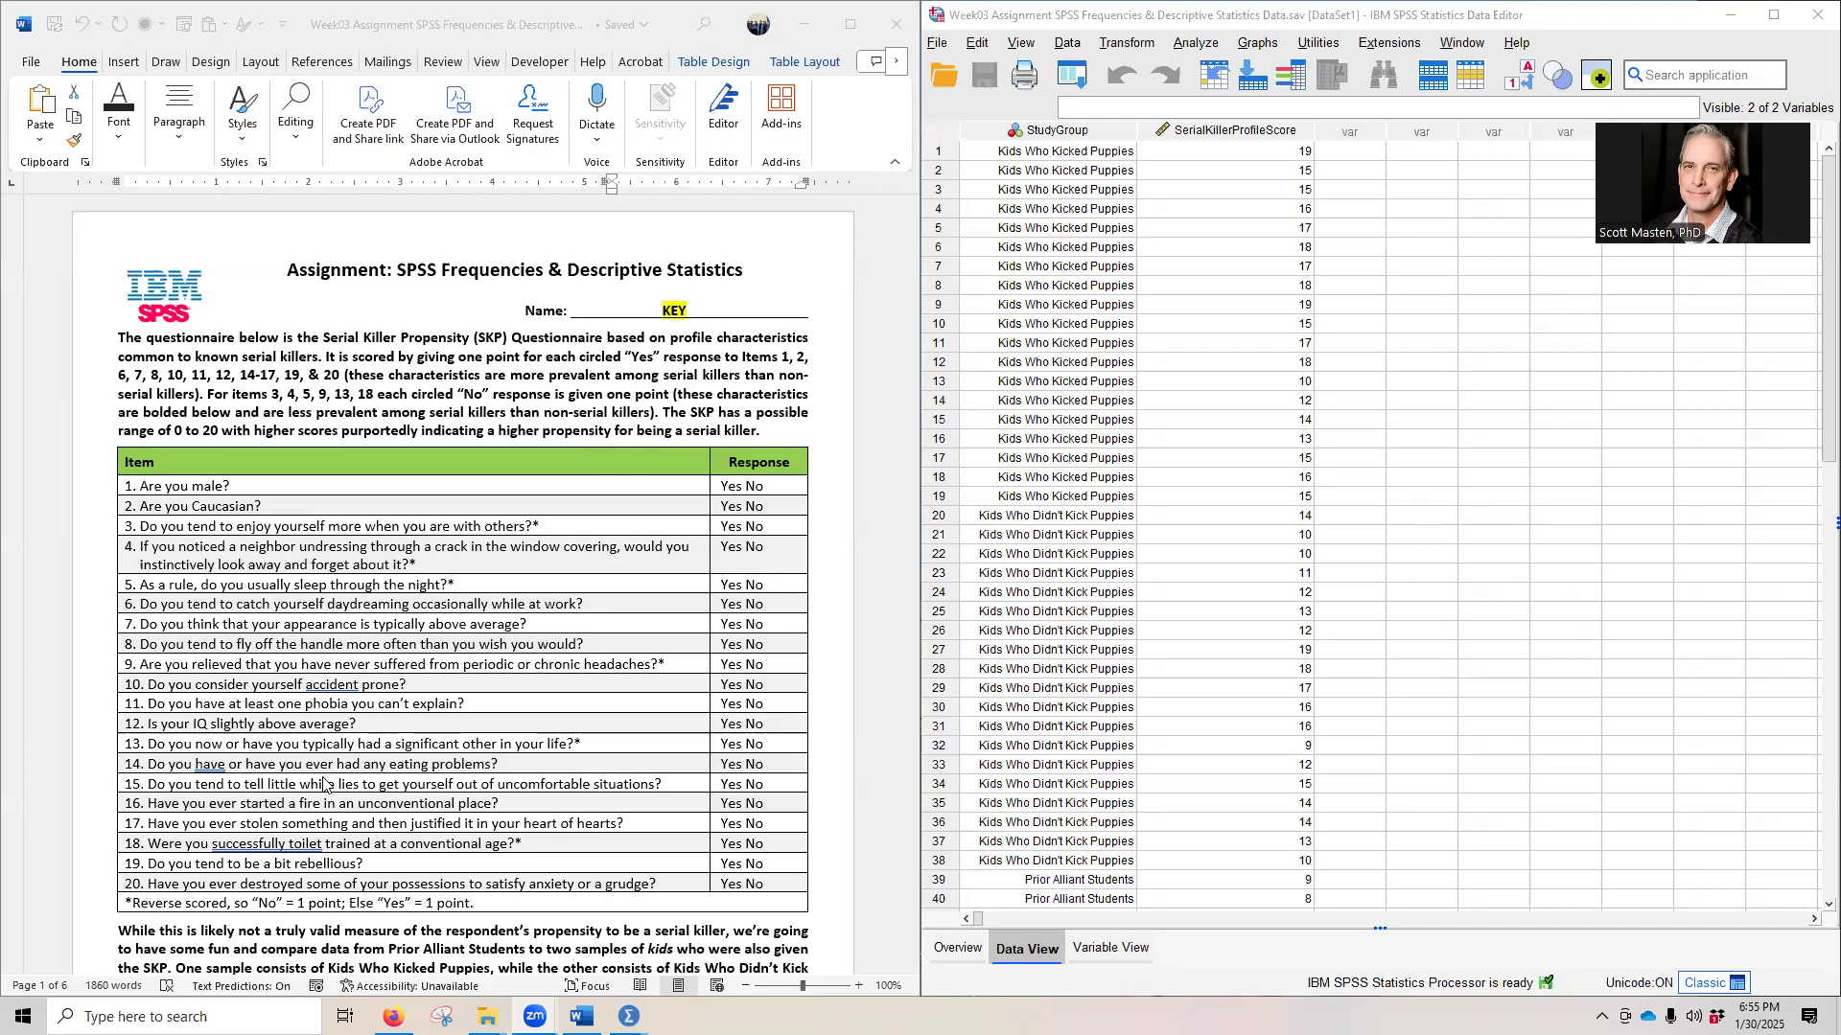
- Start a Frequencies analysis and add StudyGroup and SerialKillerProfileScore as its variables
scroll(354, 739, down, 5)
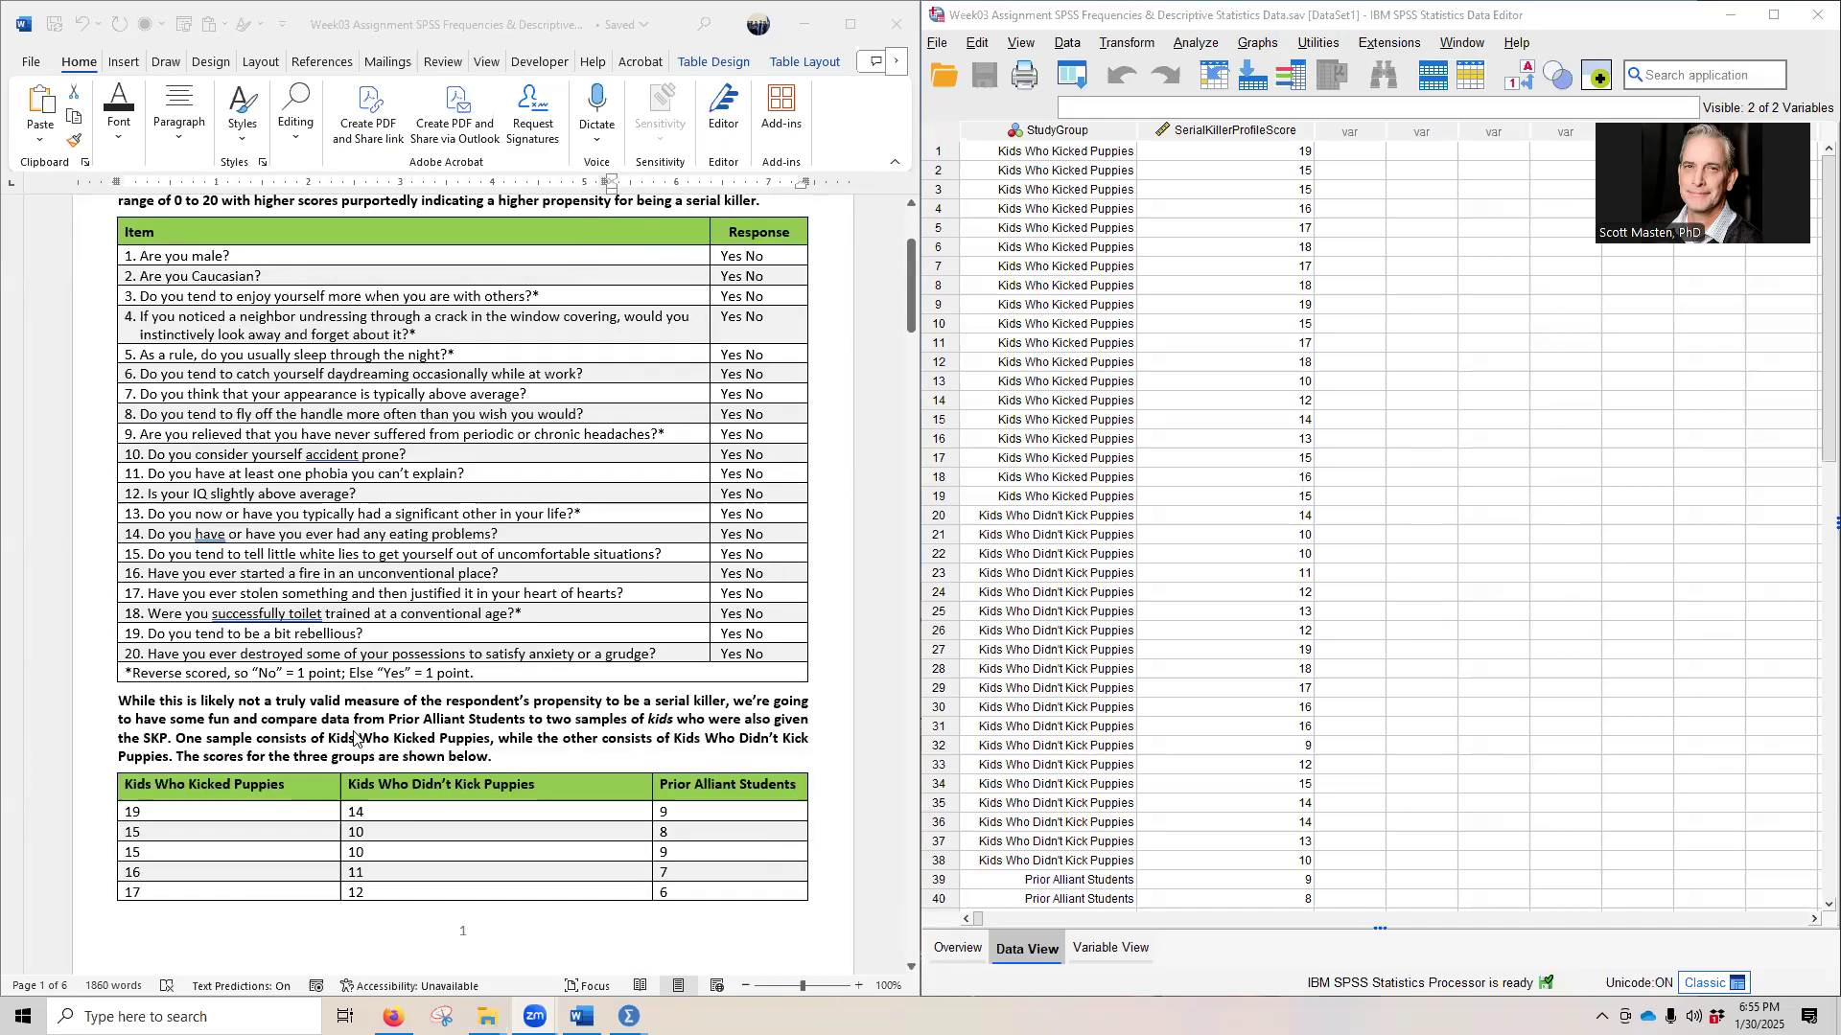
scroll(327, 648, down, 5)
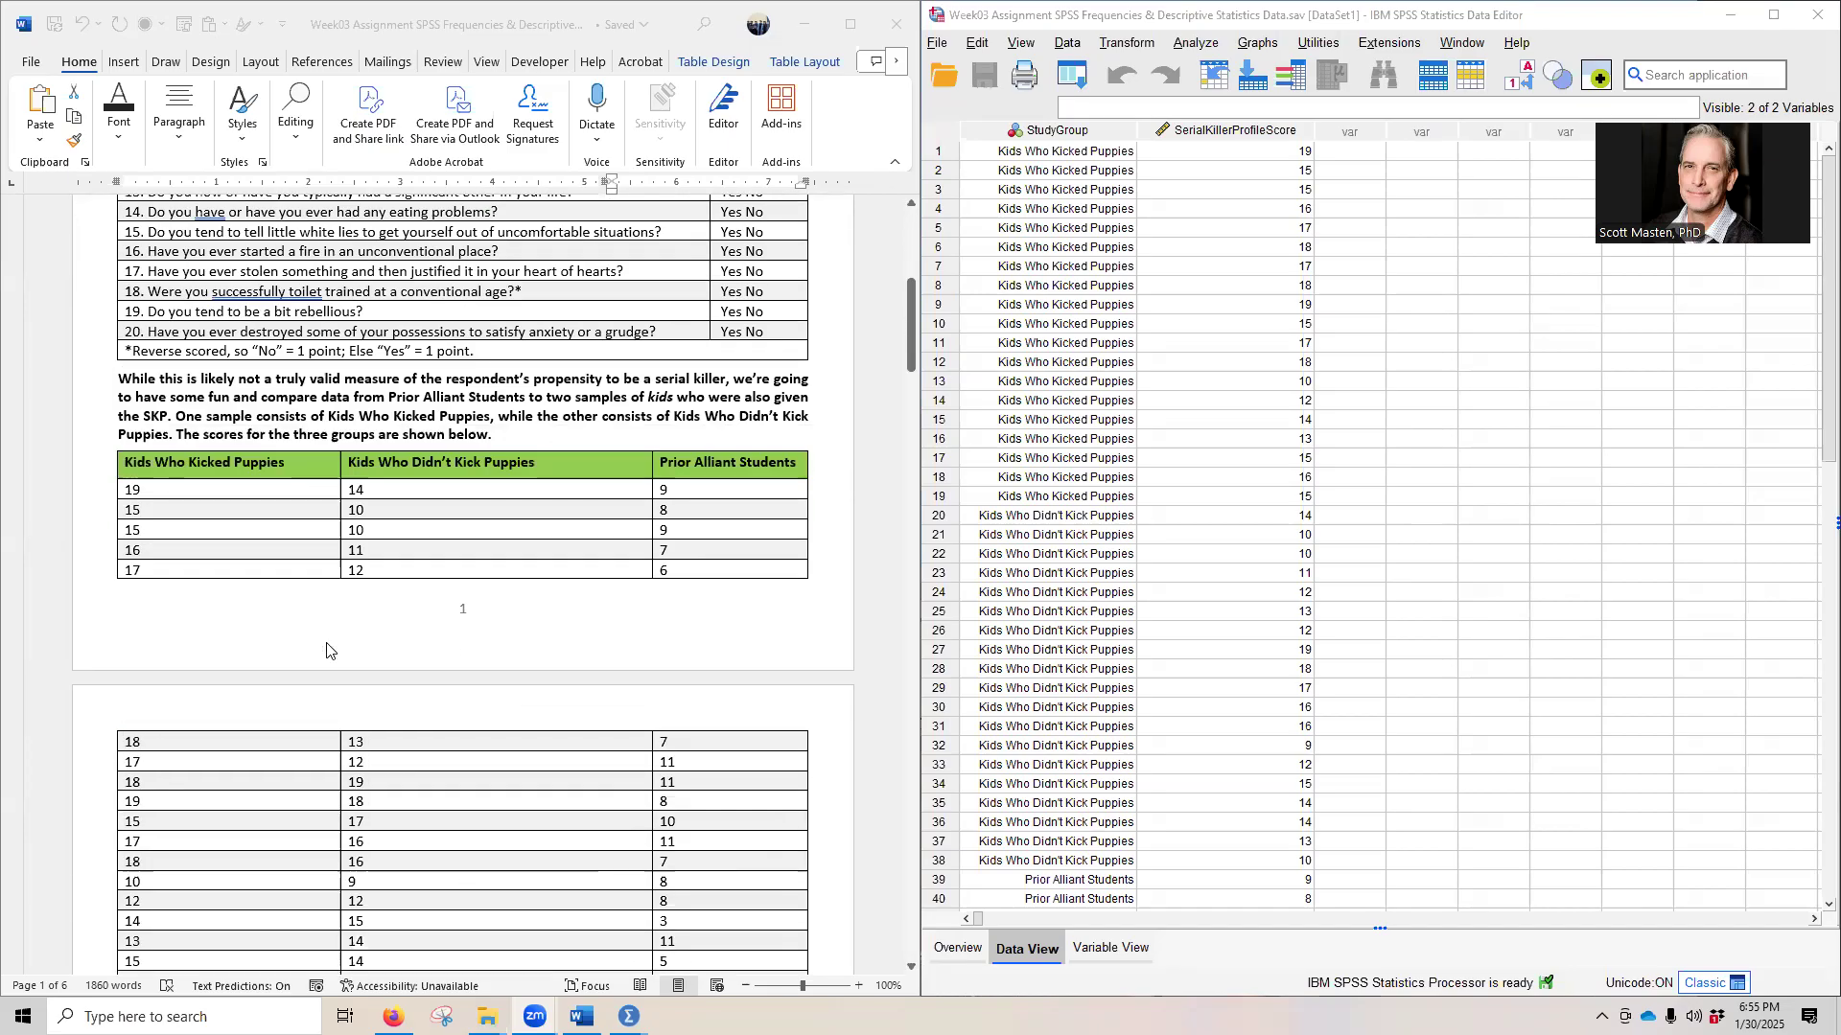
scroll(327, 650, down, 5)
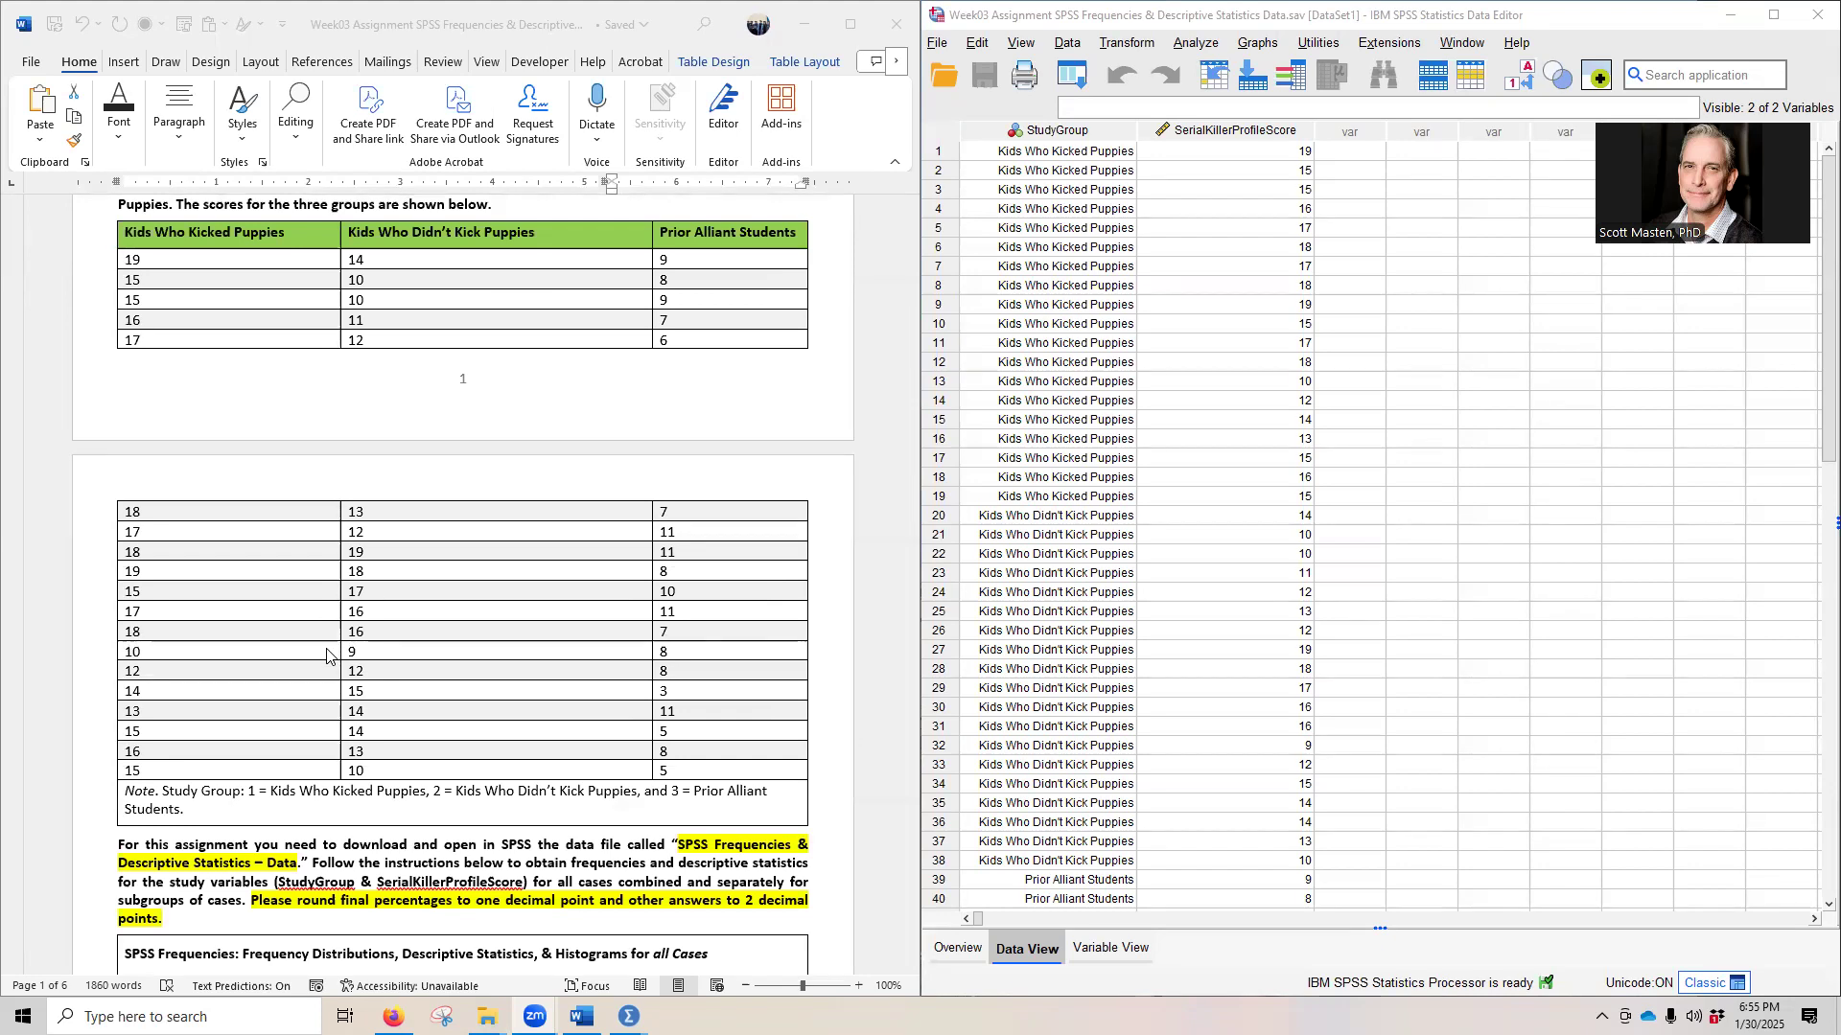
scroll(308, 767, down, 3)
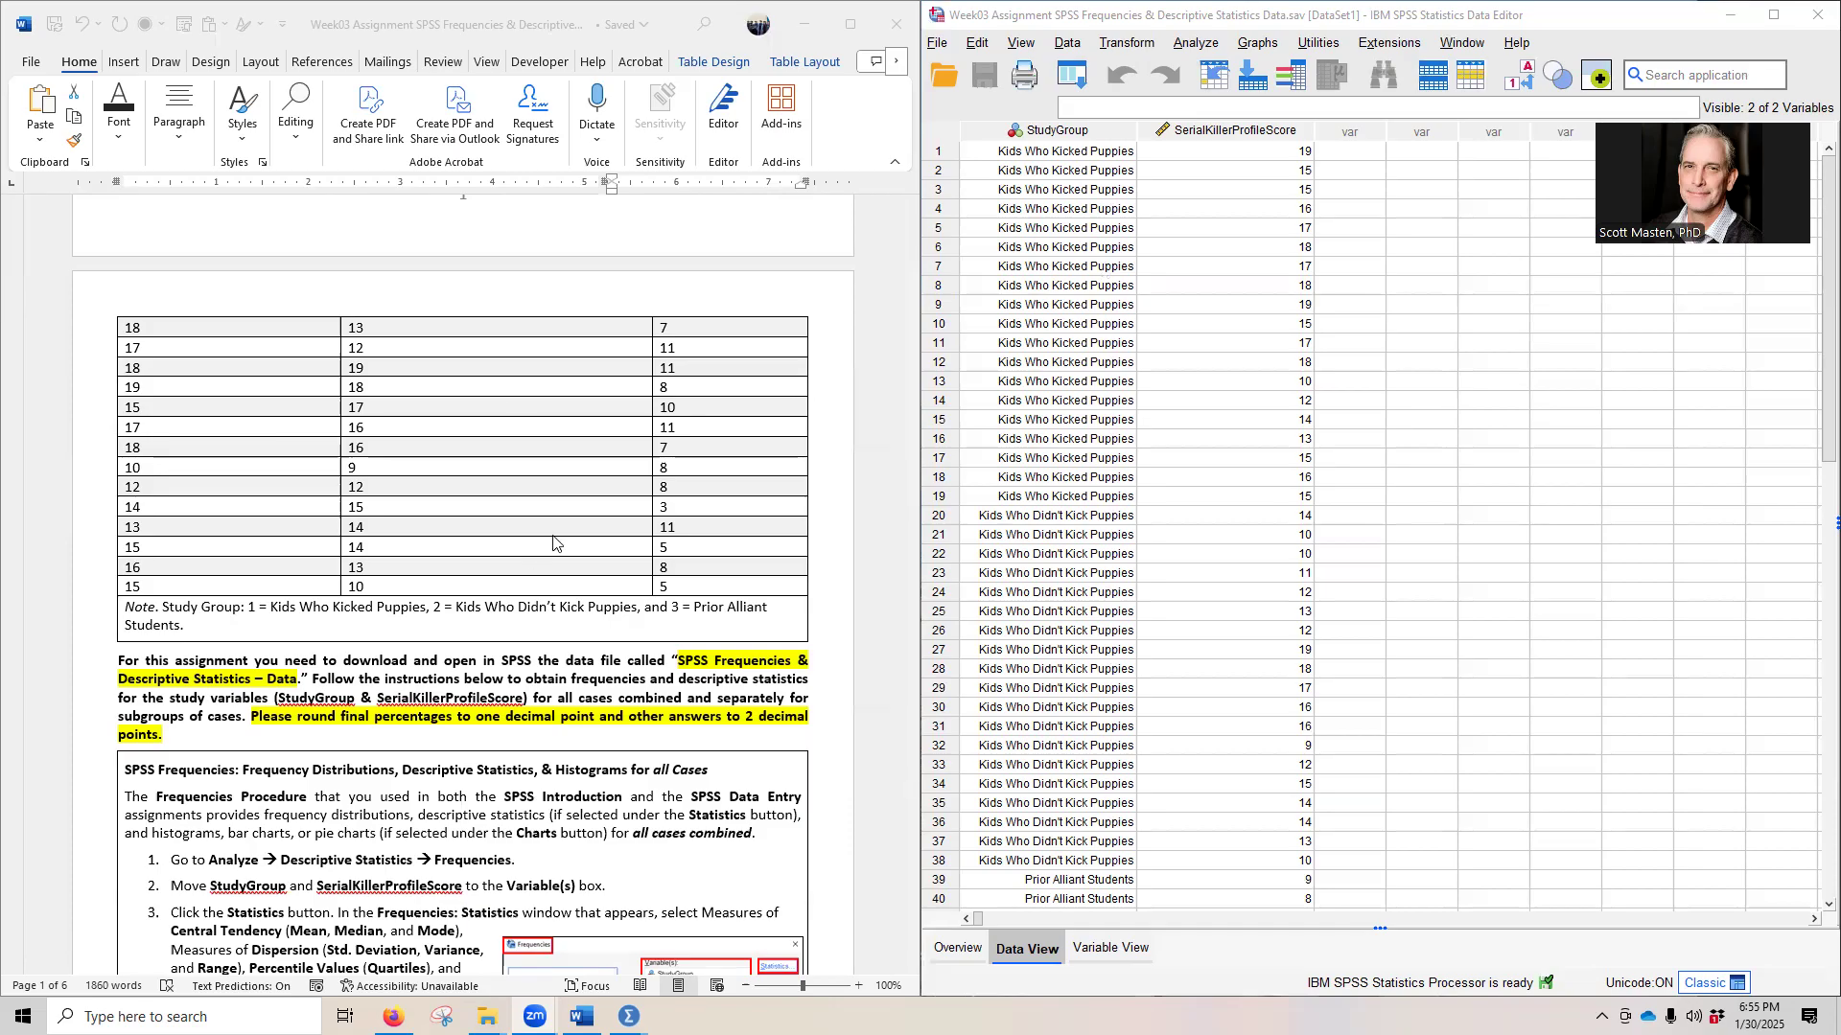
scroll(551, 545, down, 3)
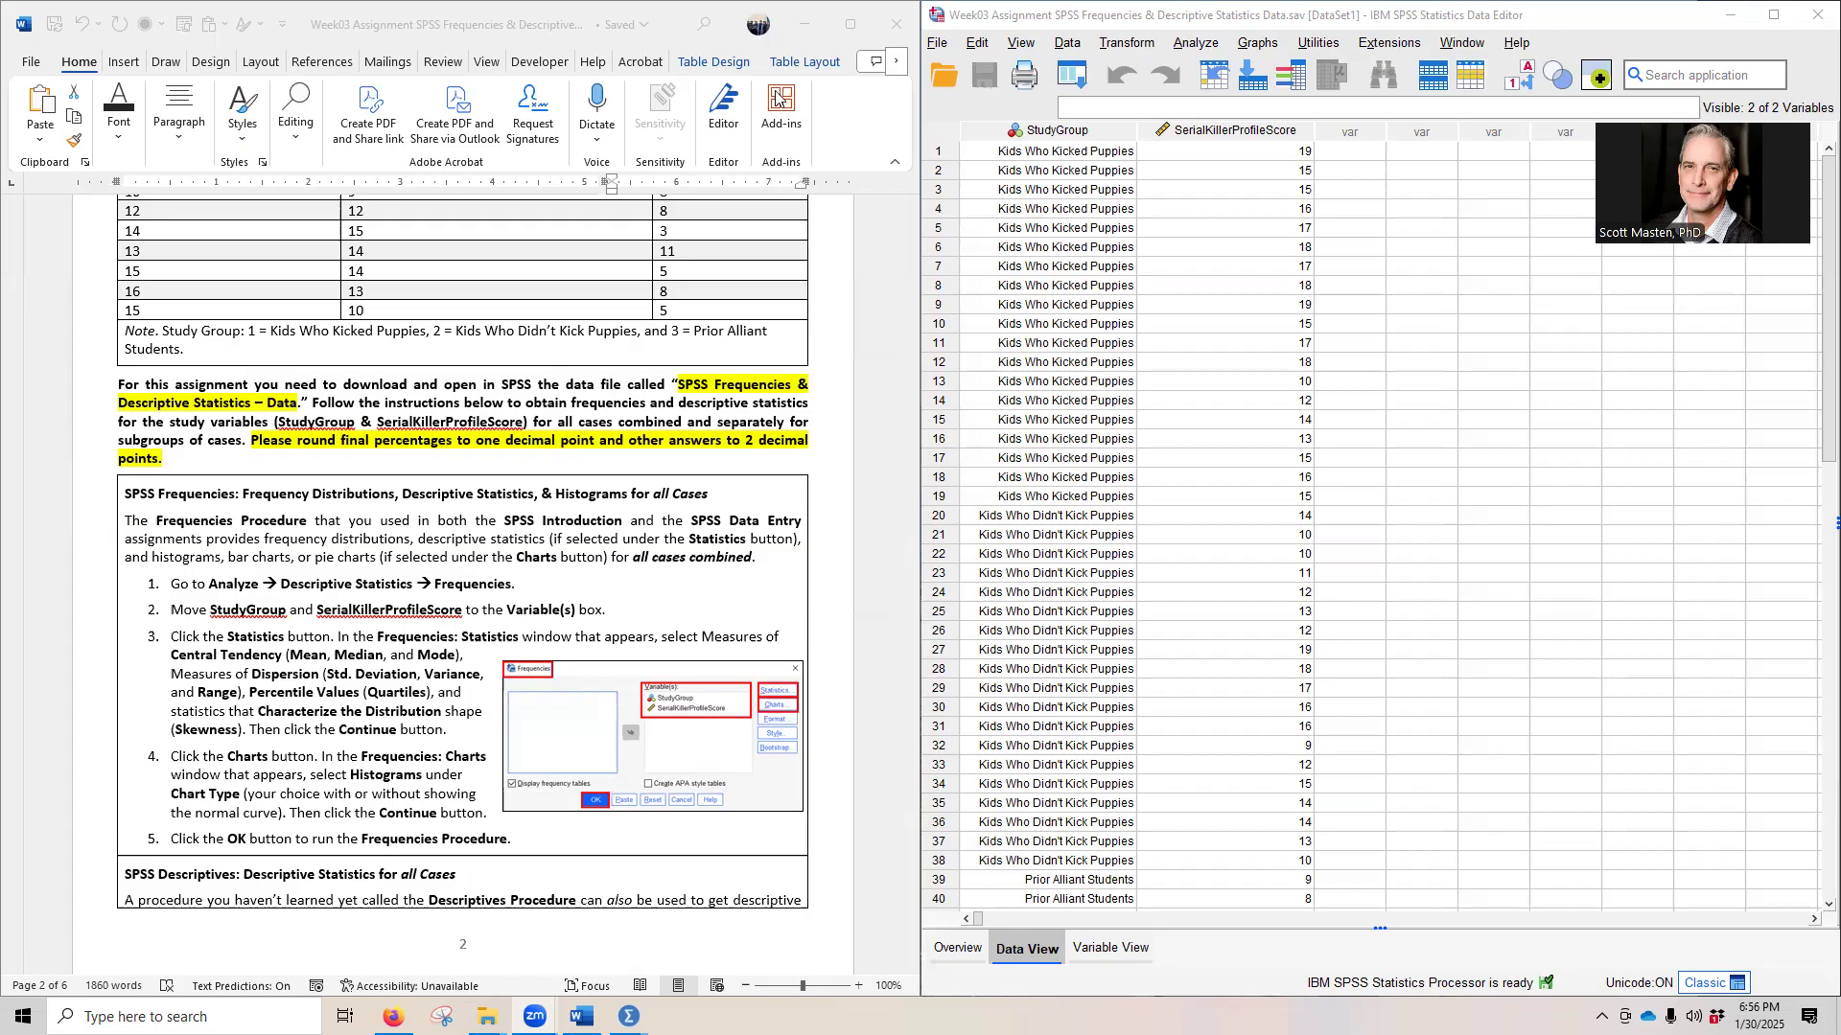
click(1200, 46)
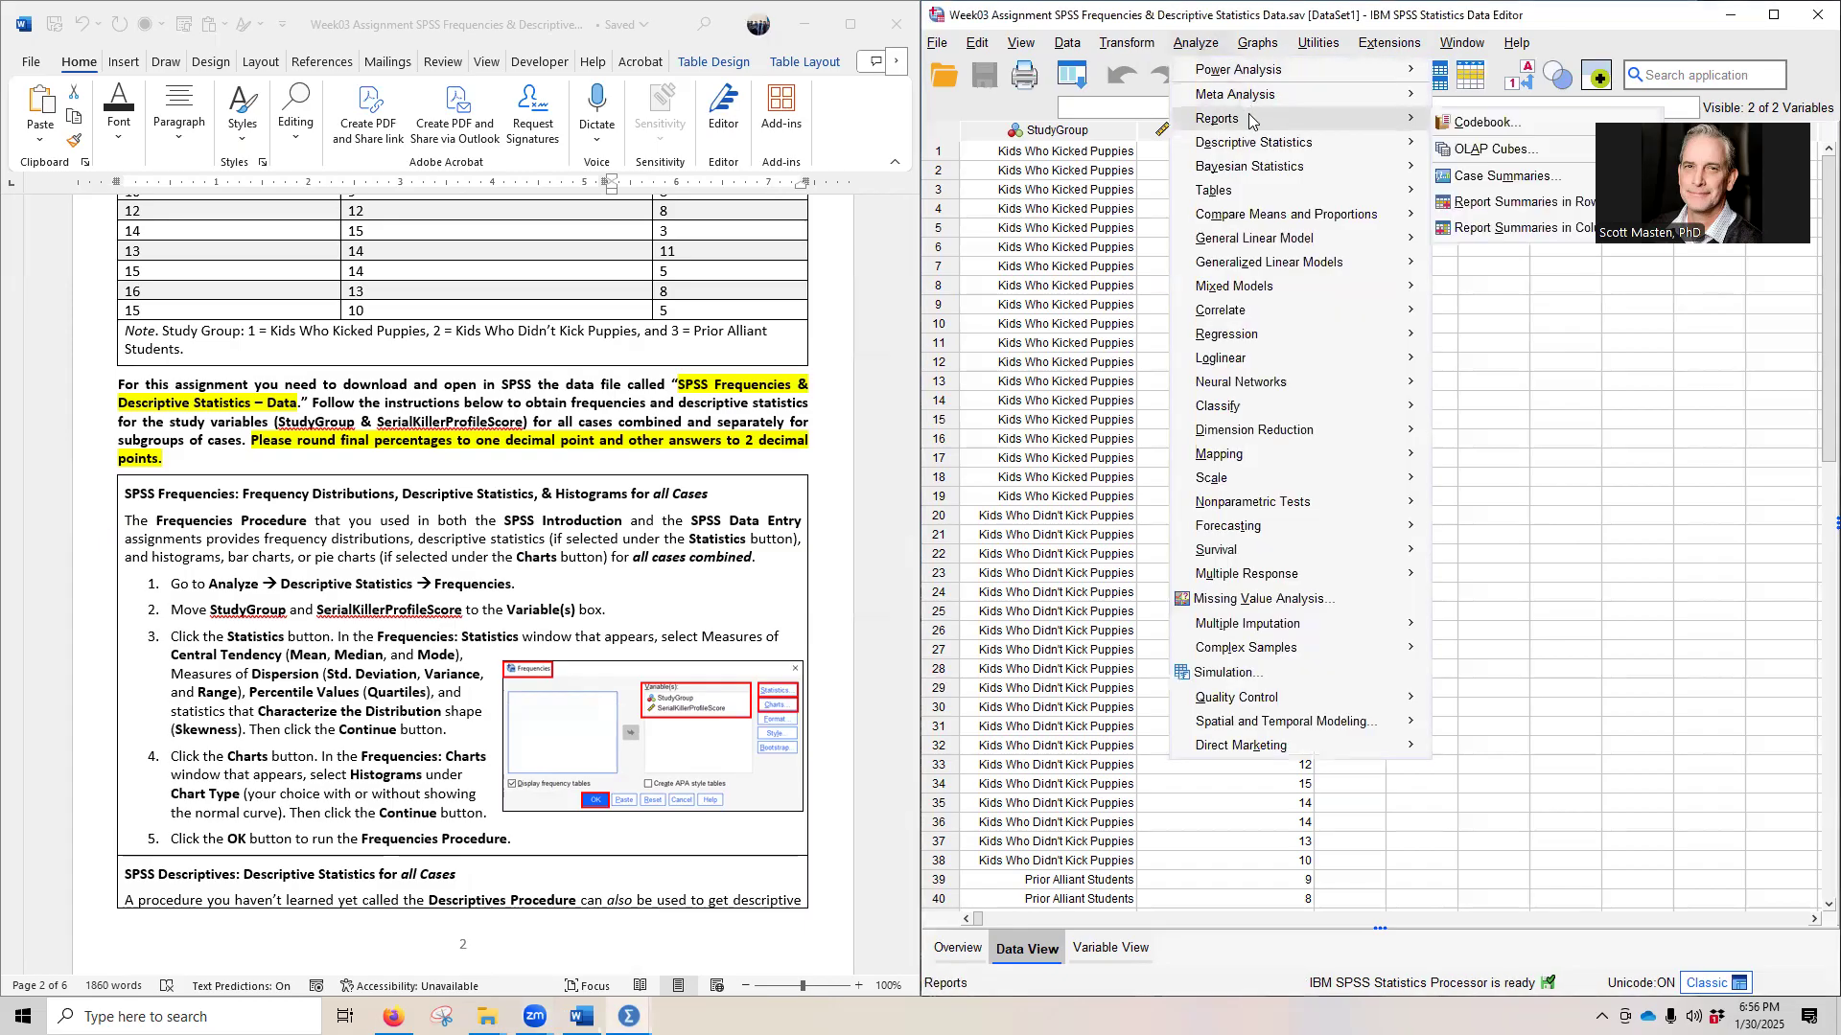
mouse_move(1267, 151)
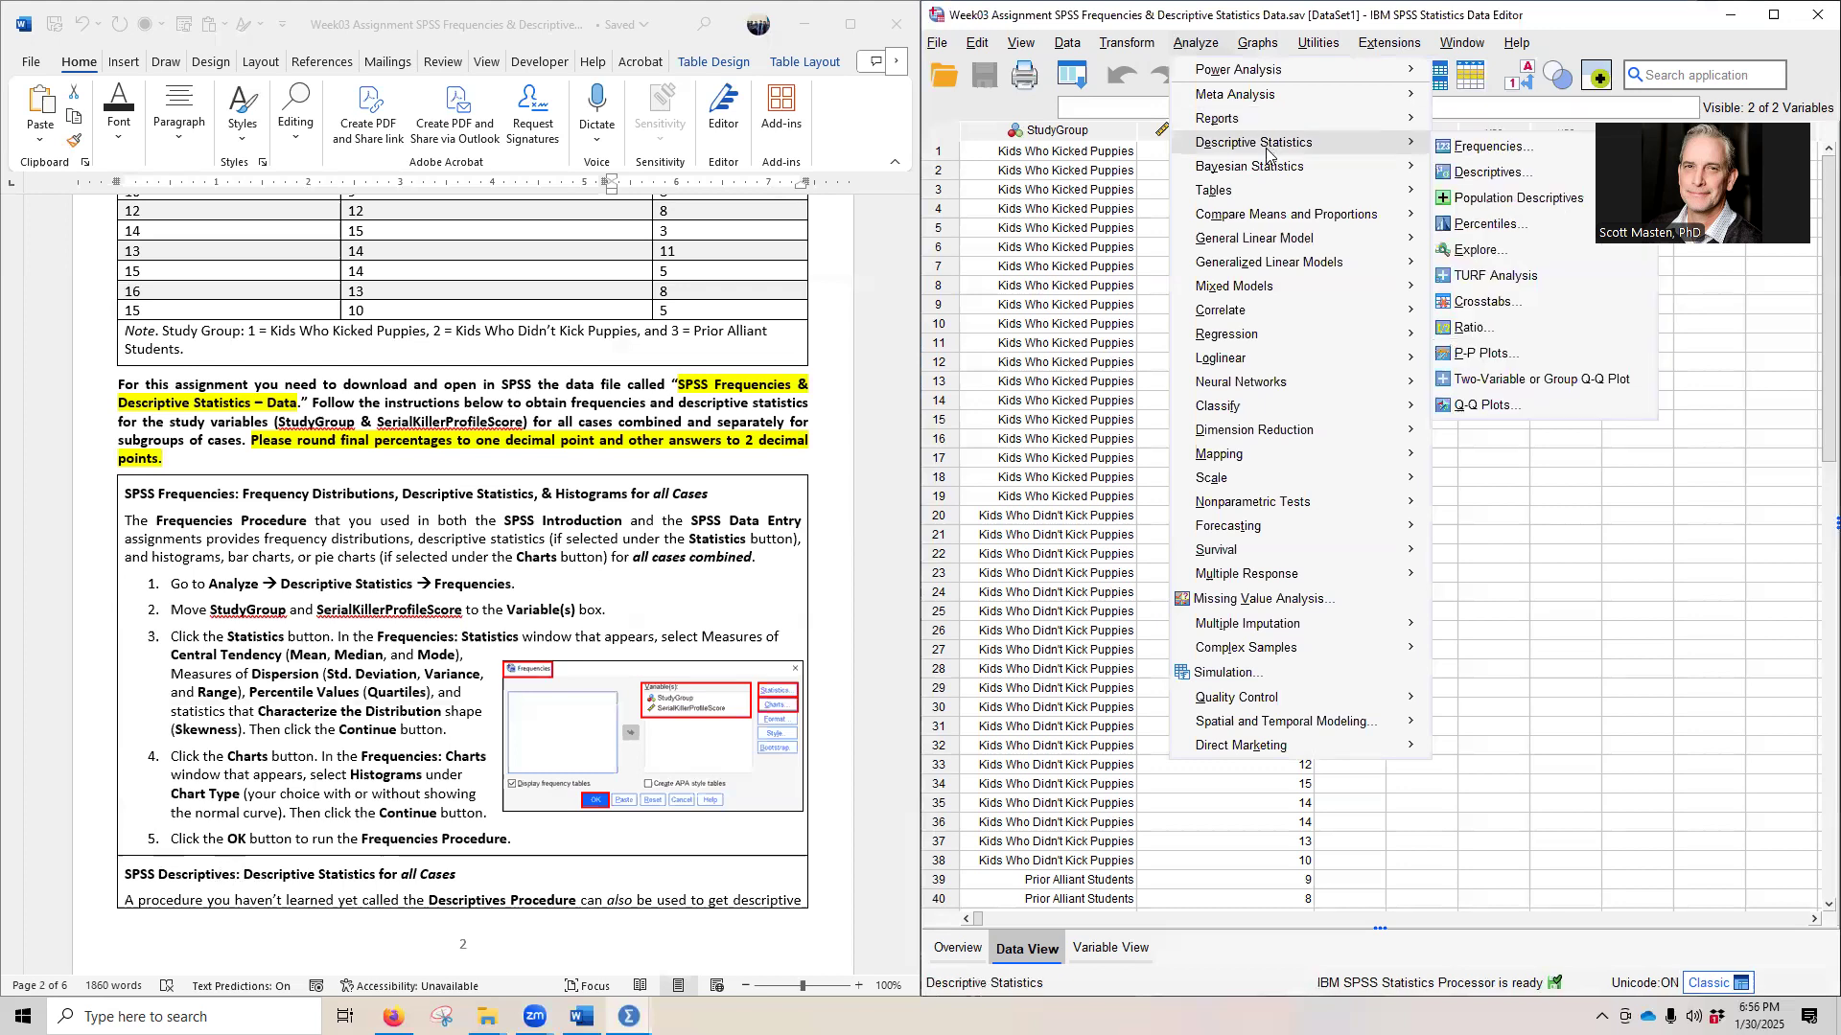
click(1453, 149)
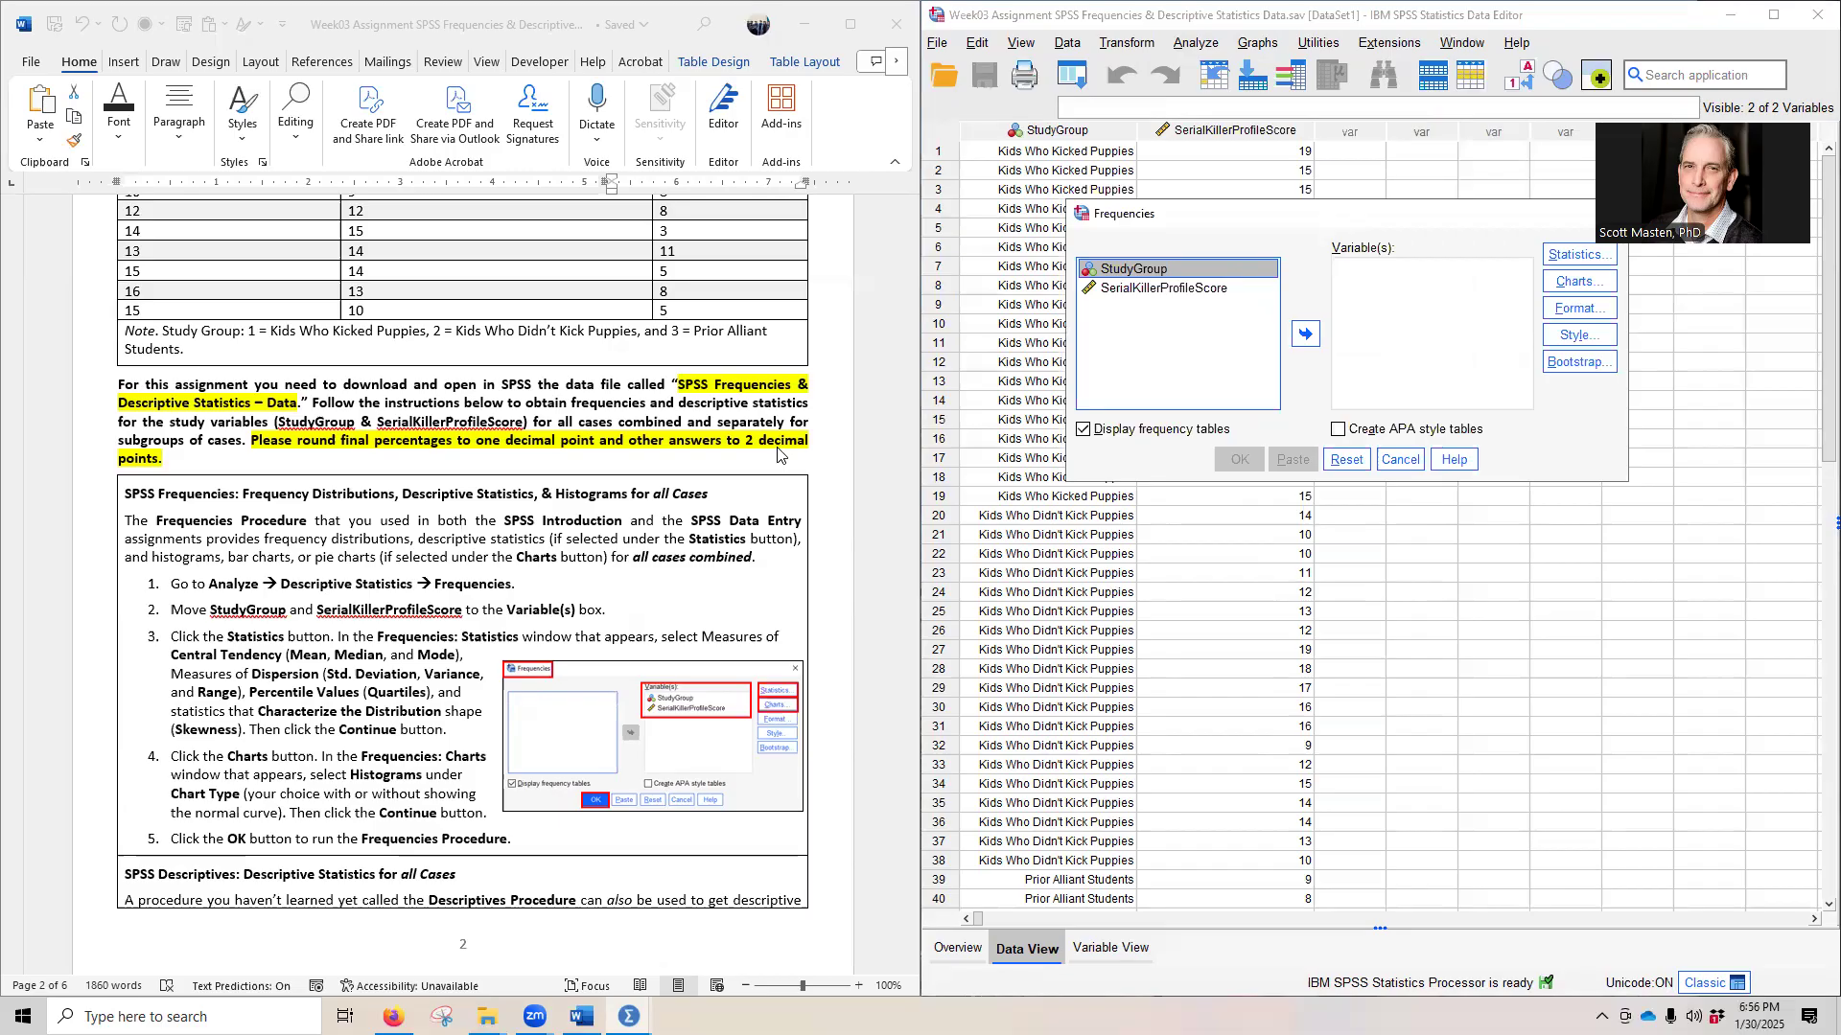
shift+click(1132, 290)
click(1306, 333)
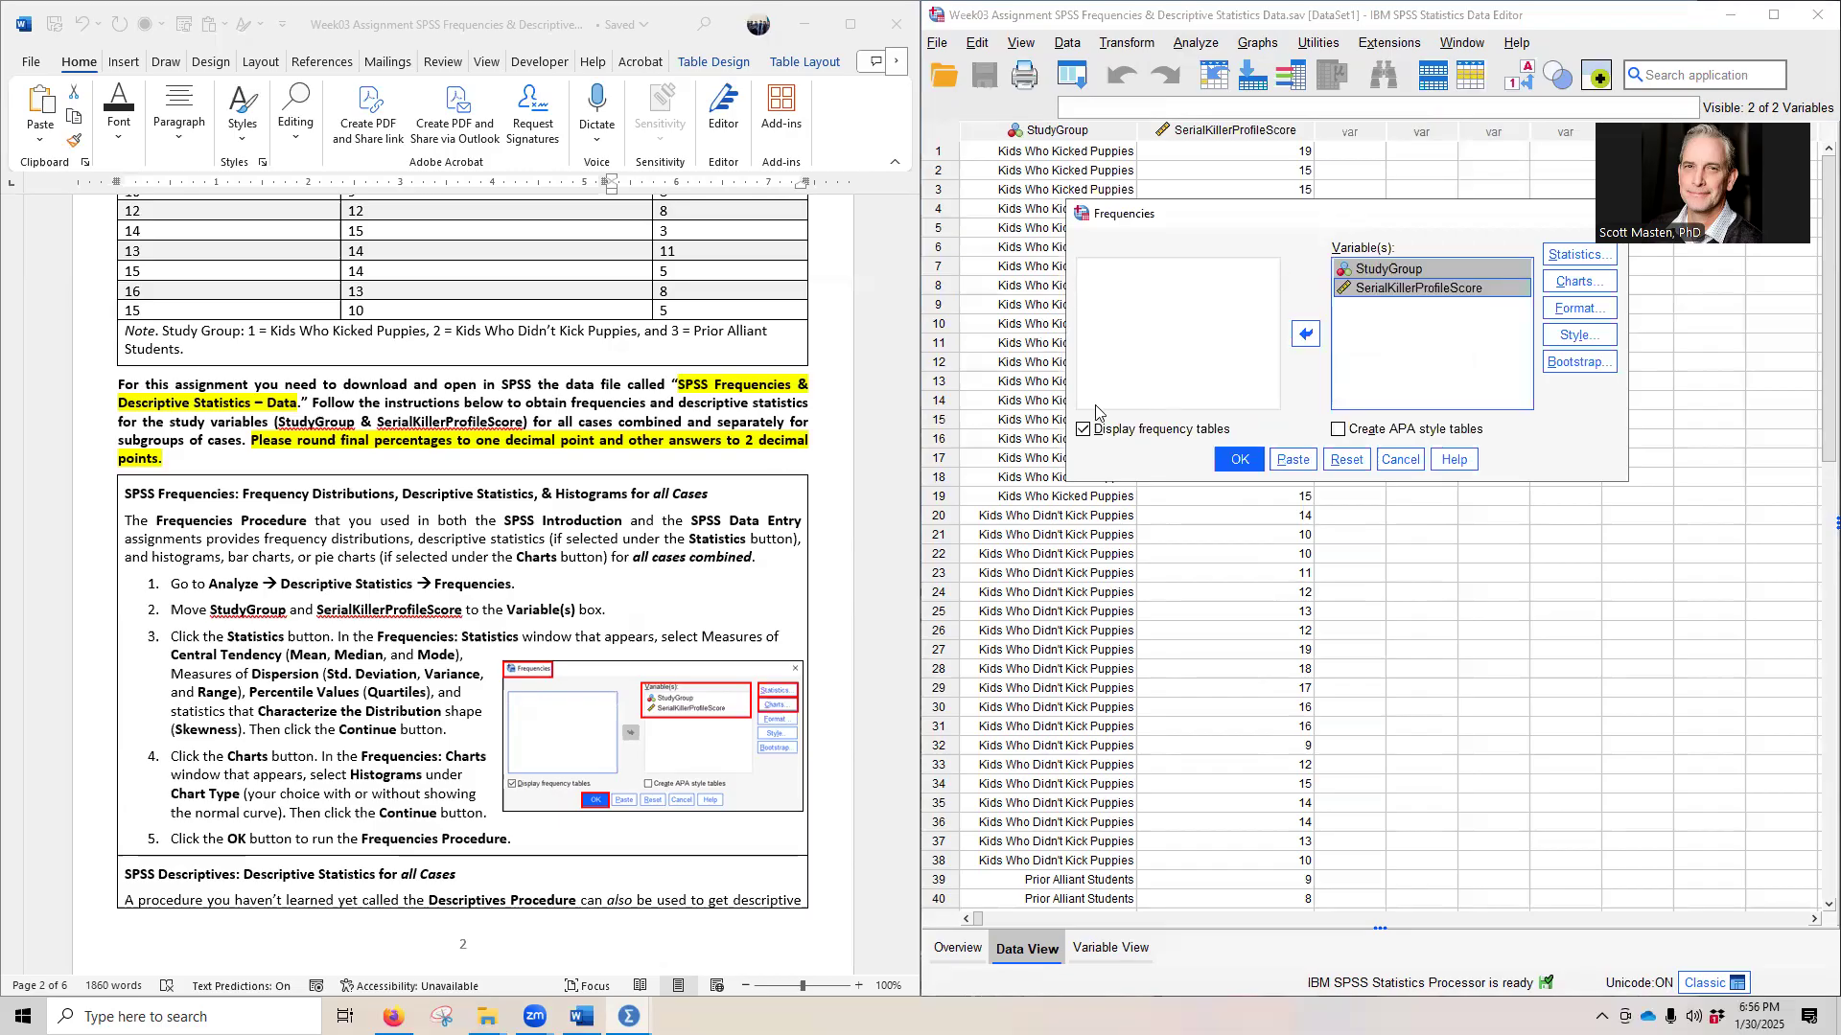
- Request quartiles, mean, median, mode, standard deviation, variance, range and skewness in the Frequencies statistics
scroll(671, 662, down, 2)
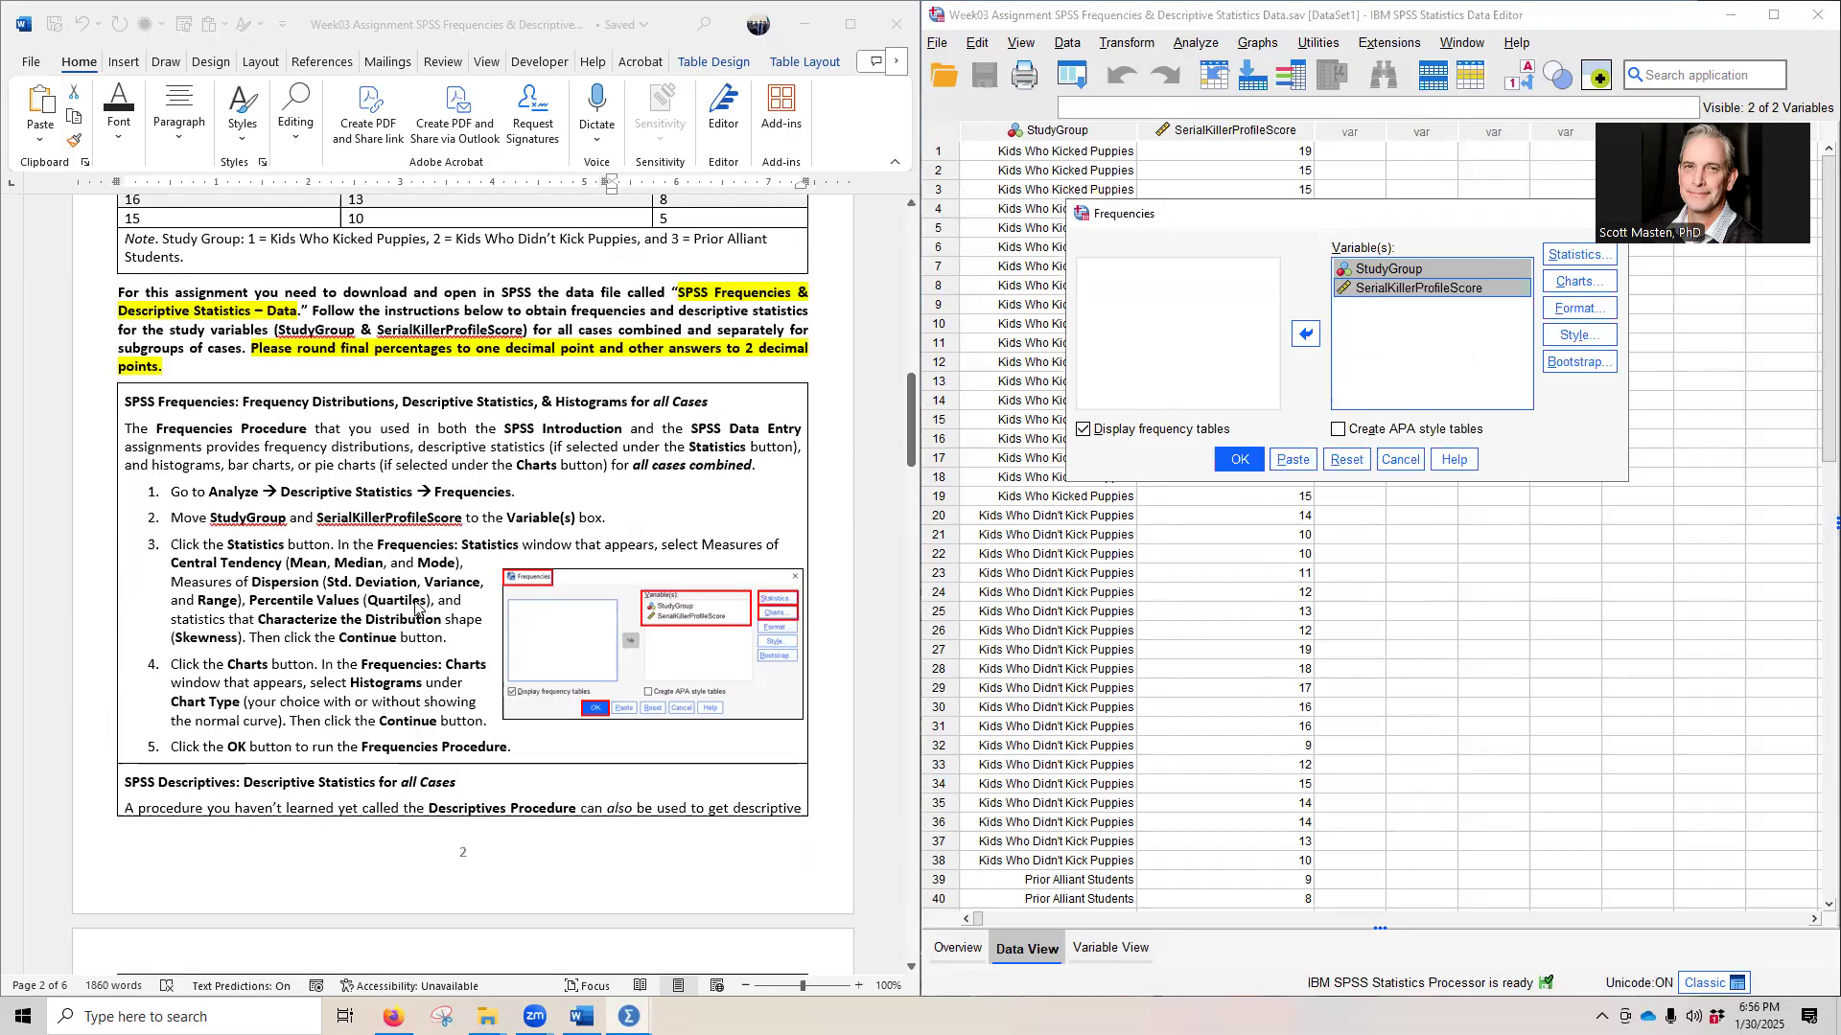
click(1577, 254)
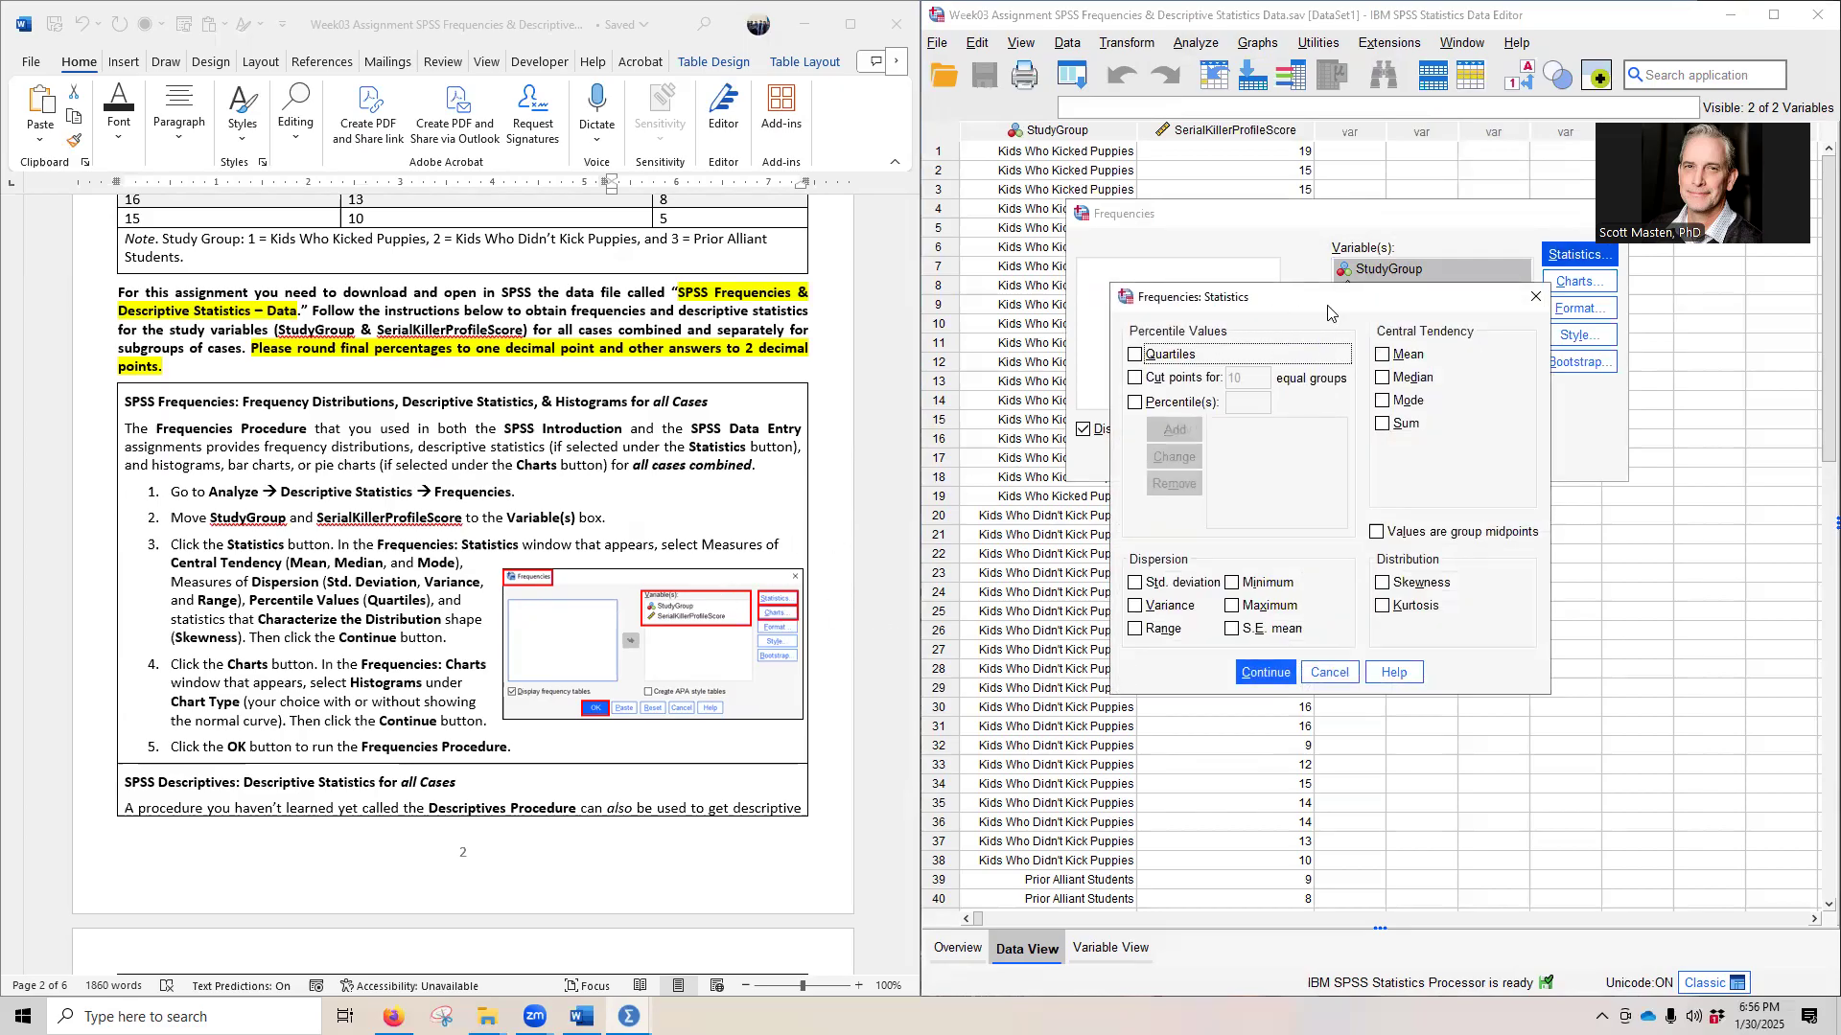
click(1396, 361)
click(1402, 379)
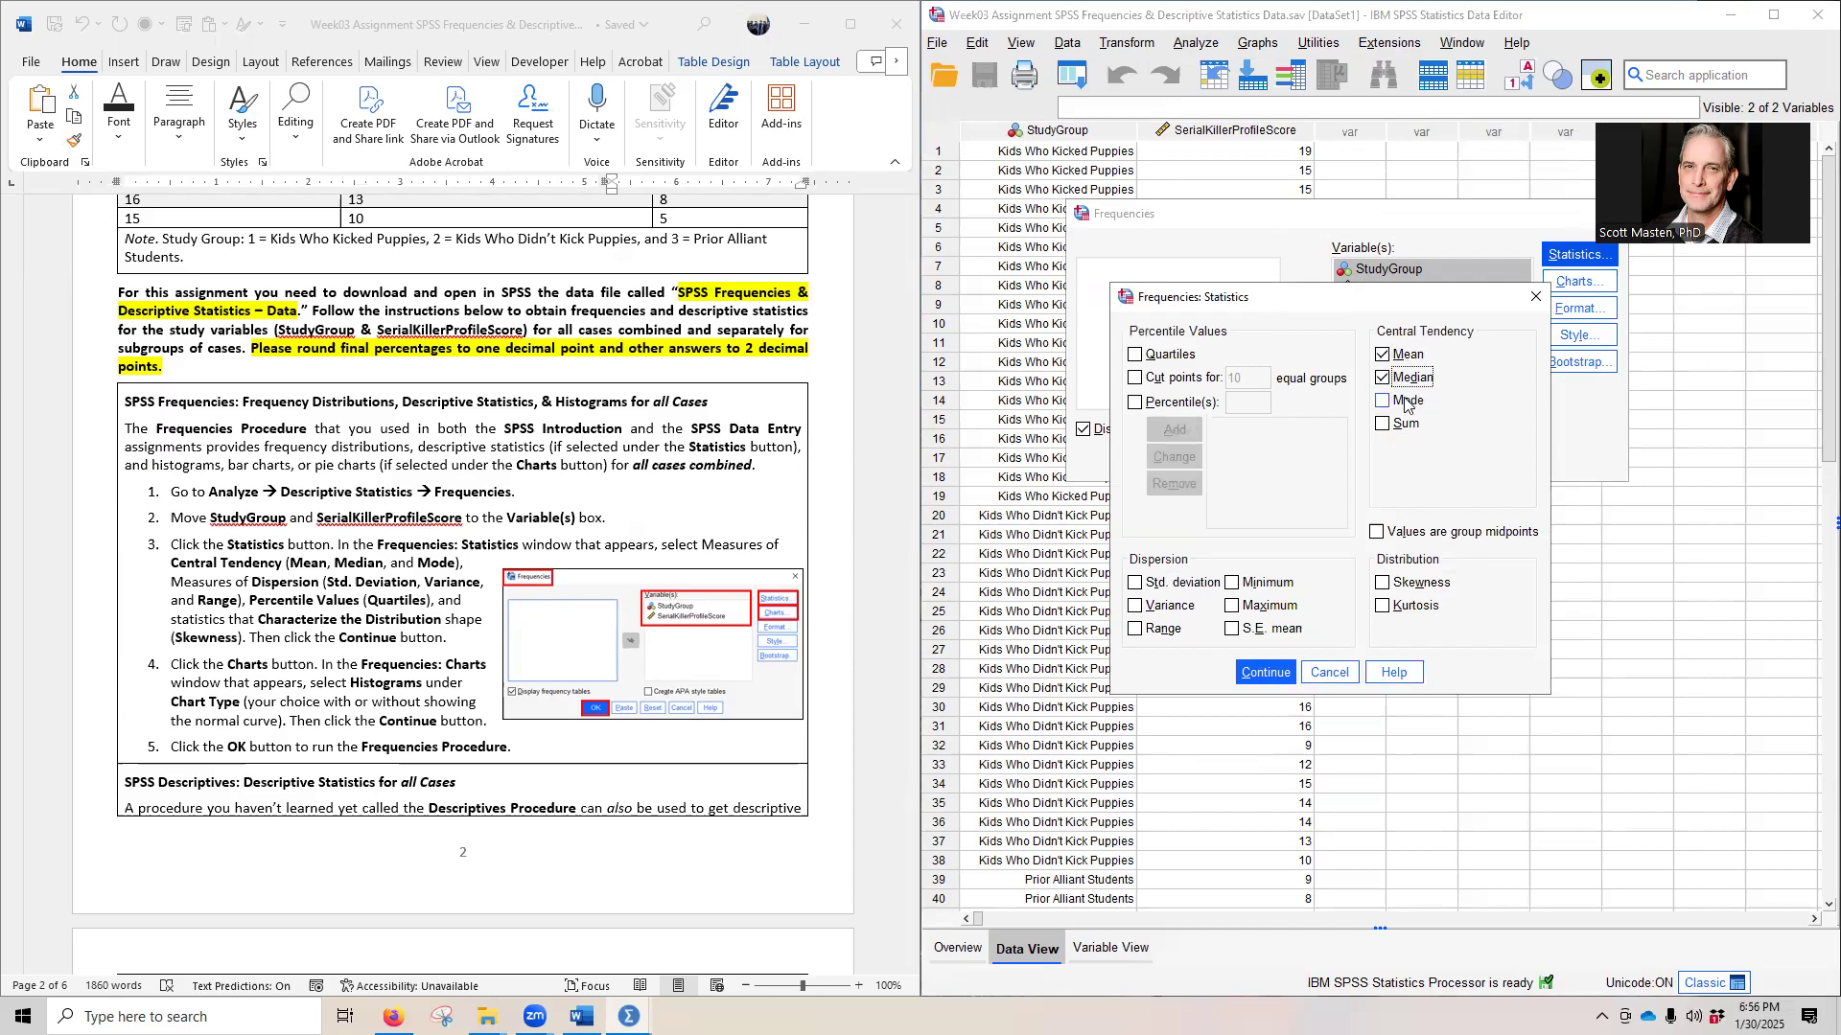
click(1406, 404)
click(1168, 586)
click(1146, 608)
click(1151, 630)
click(1161, 358)
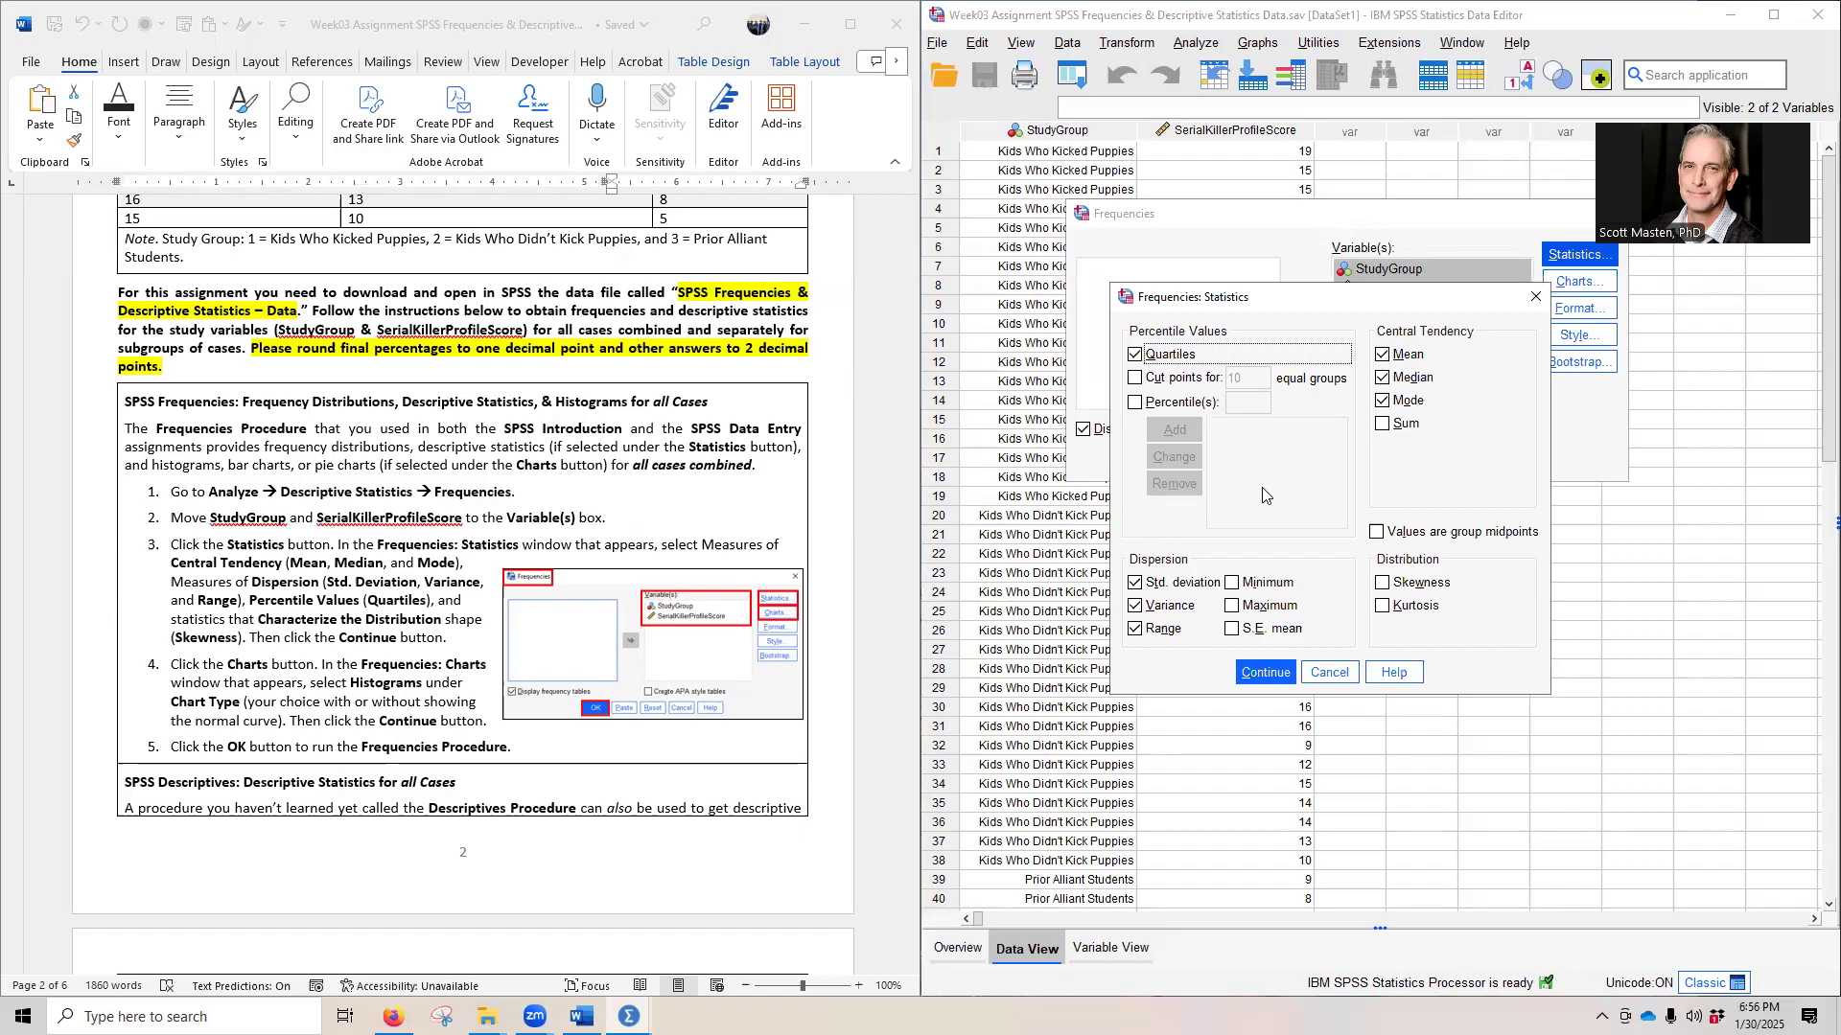
click(1409, 590)
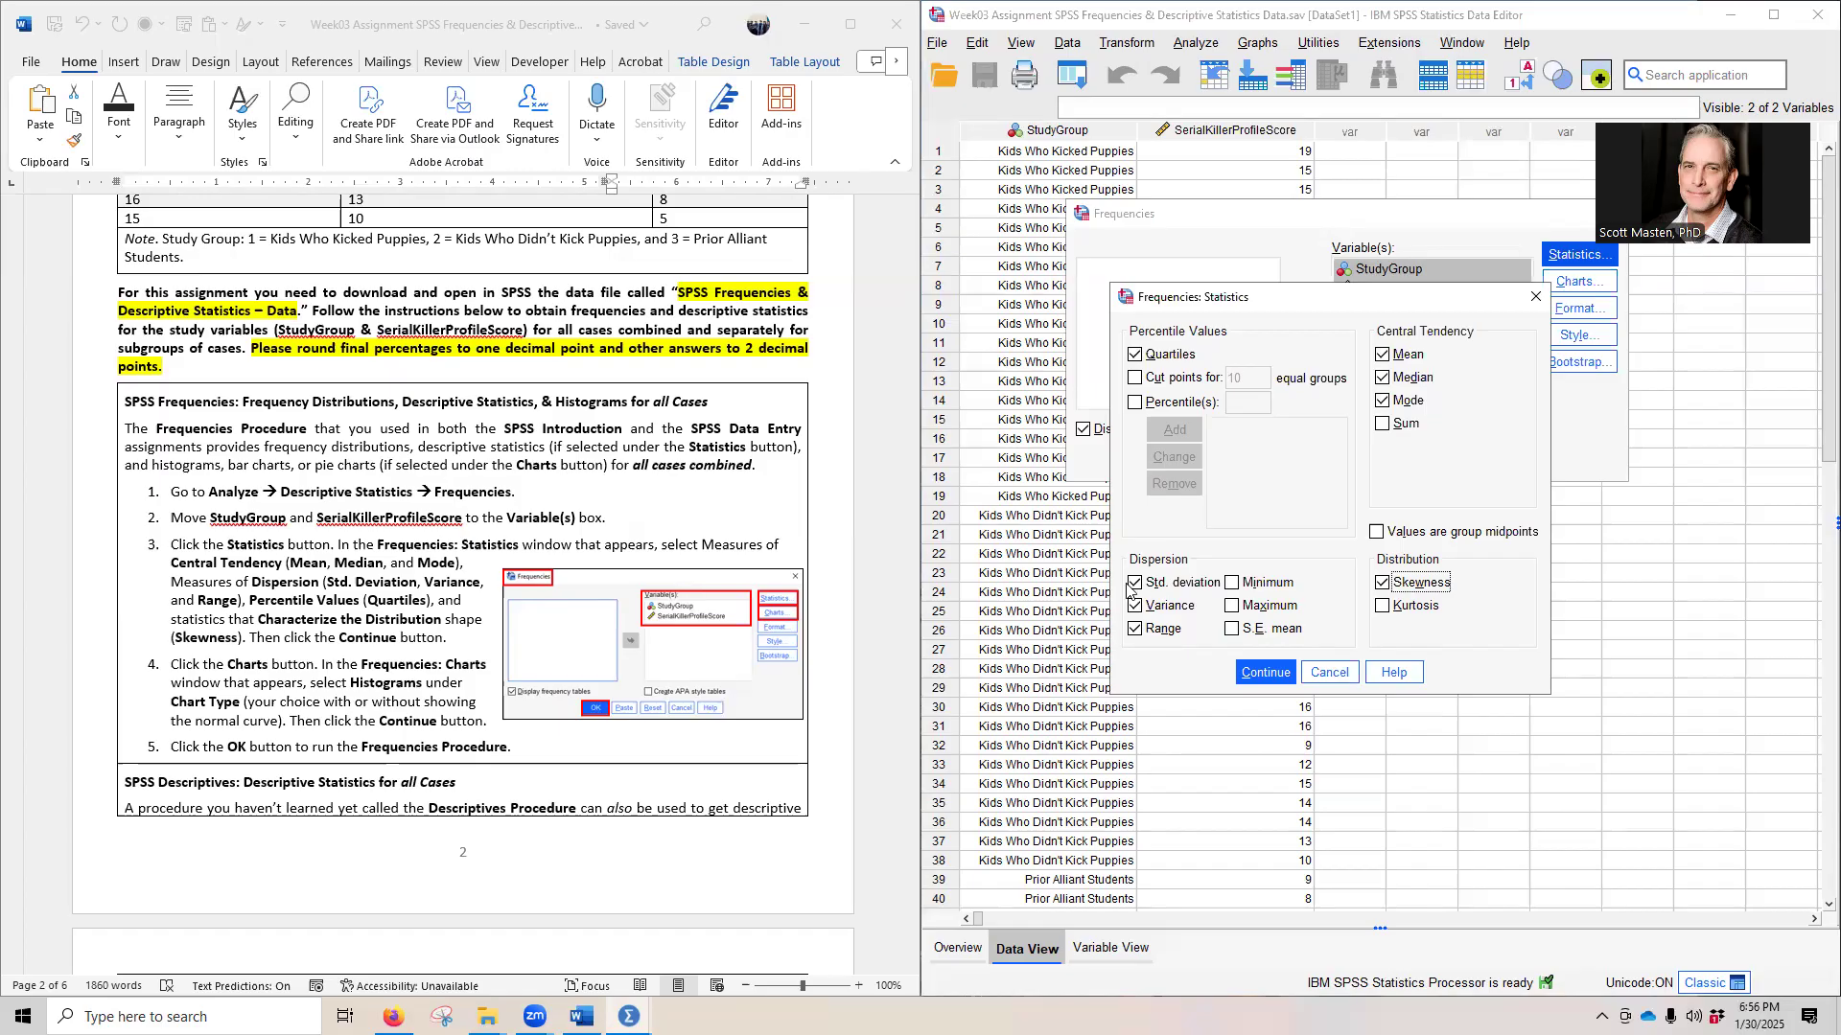
click(1263, 672)
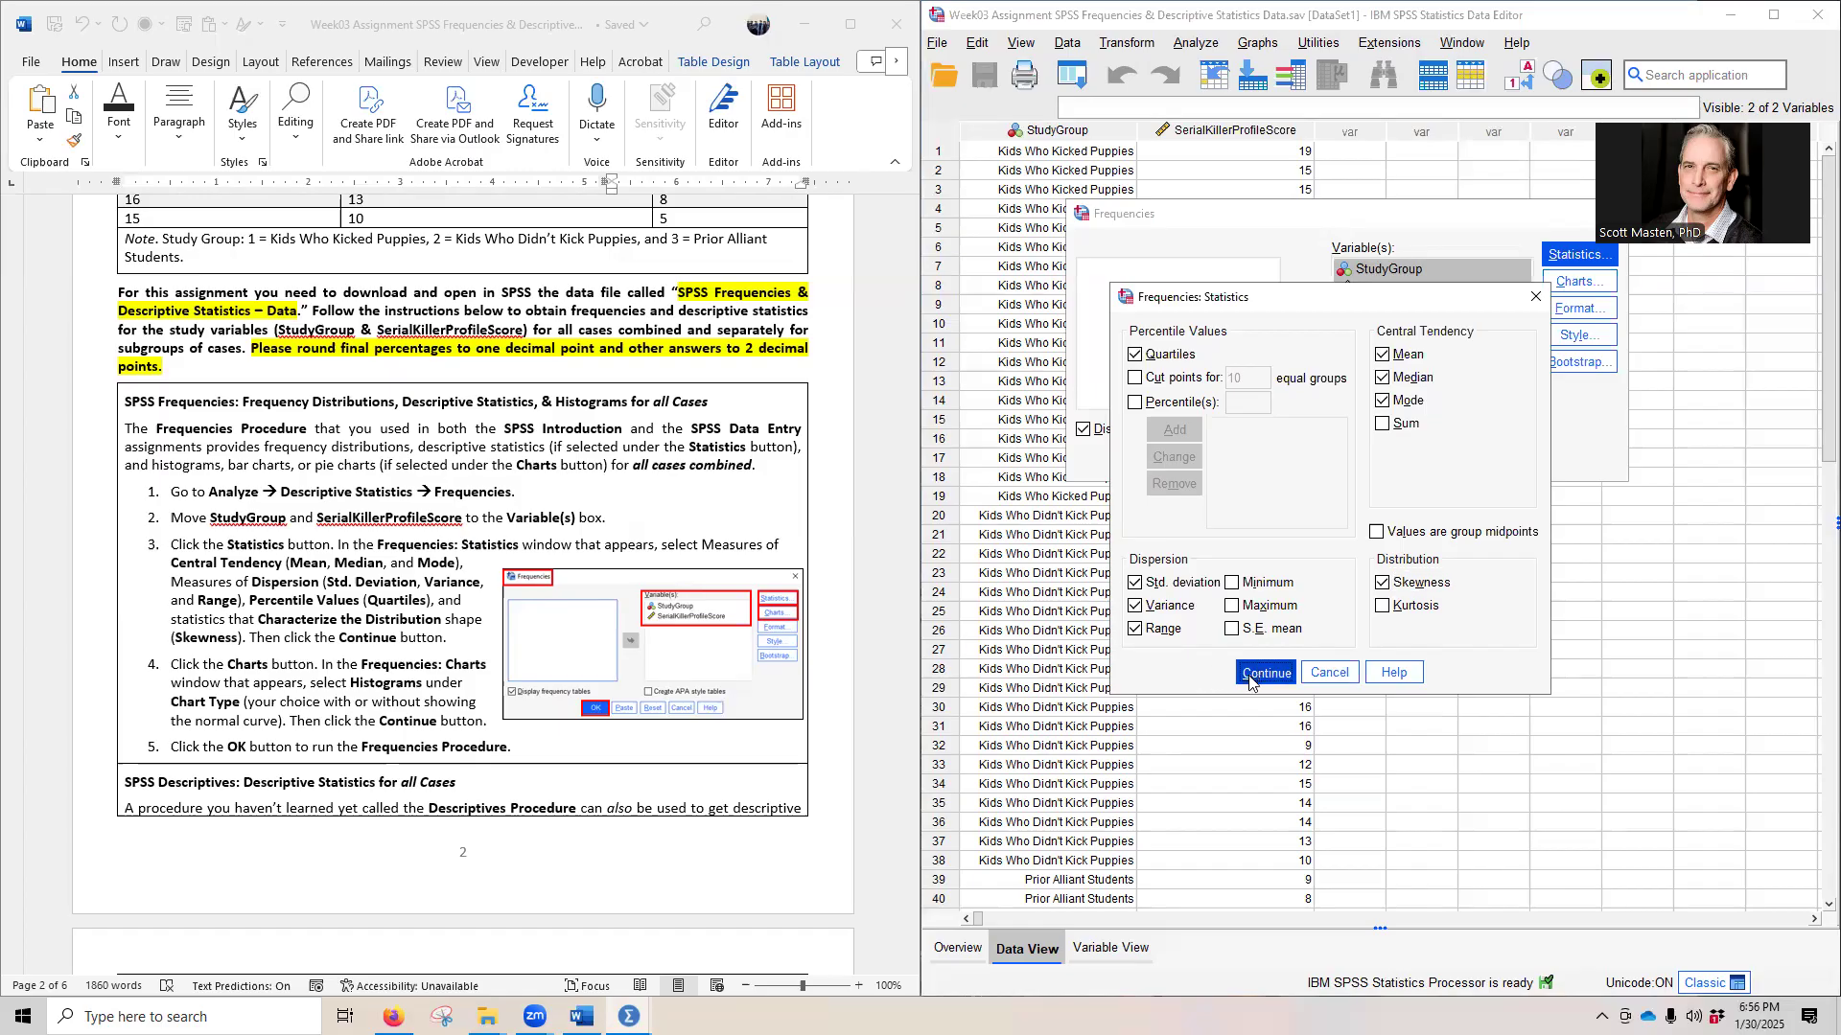
- Set the Frequencies chart type to histograms with the normal curve shown
click(1559, 288)
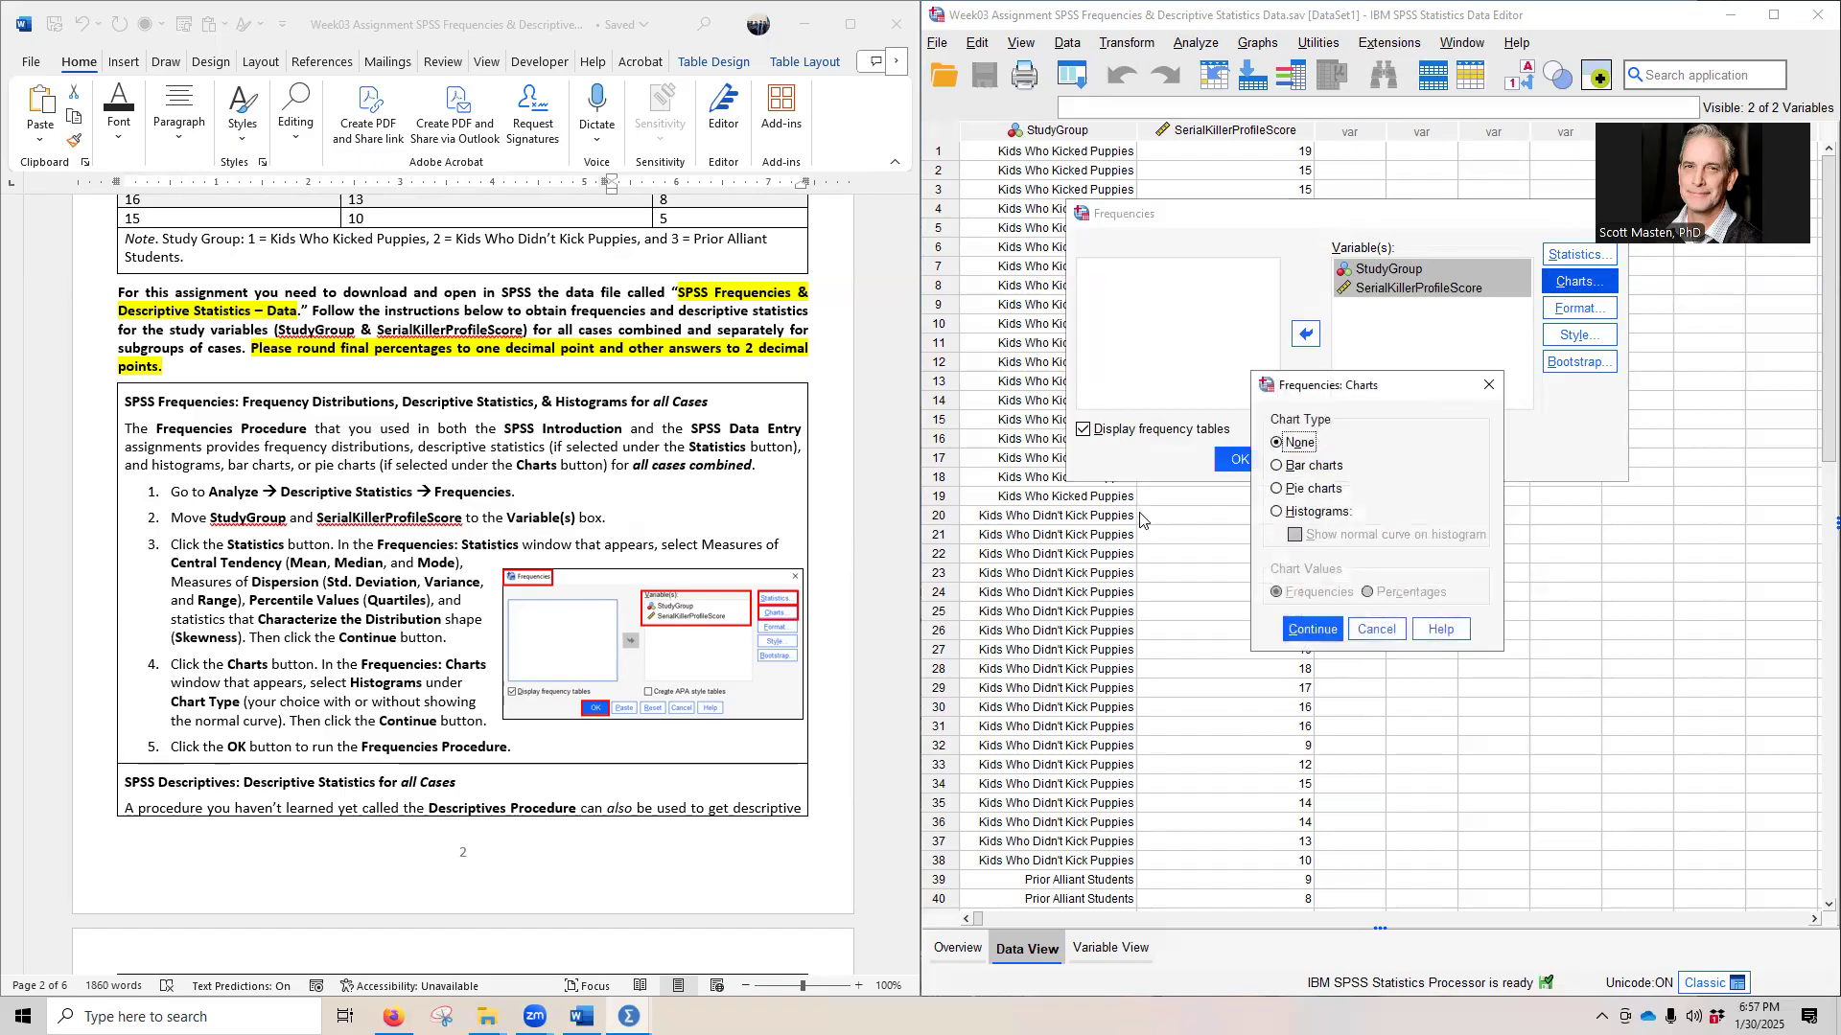
click(1331, 513)
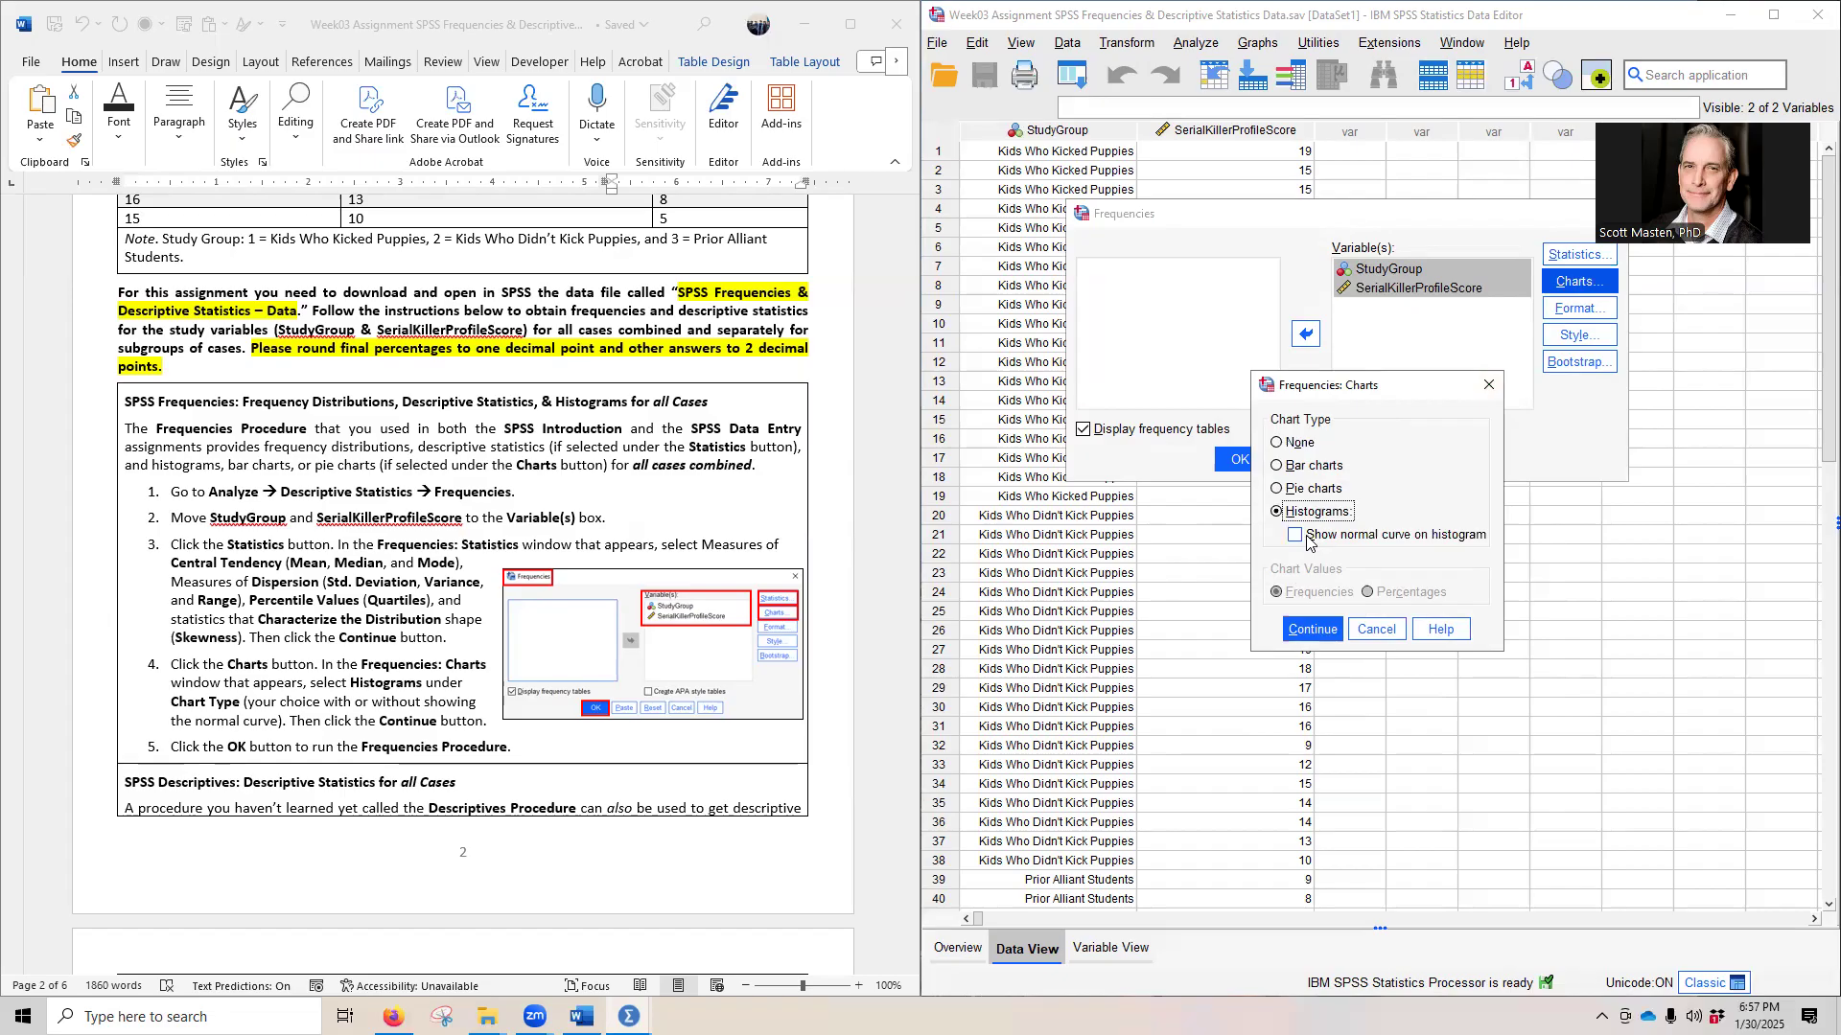
click(1323, 535)
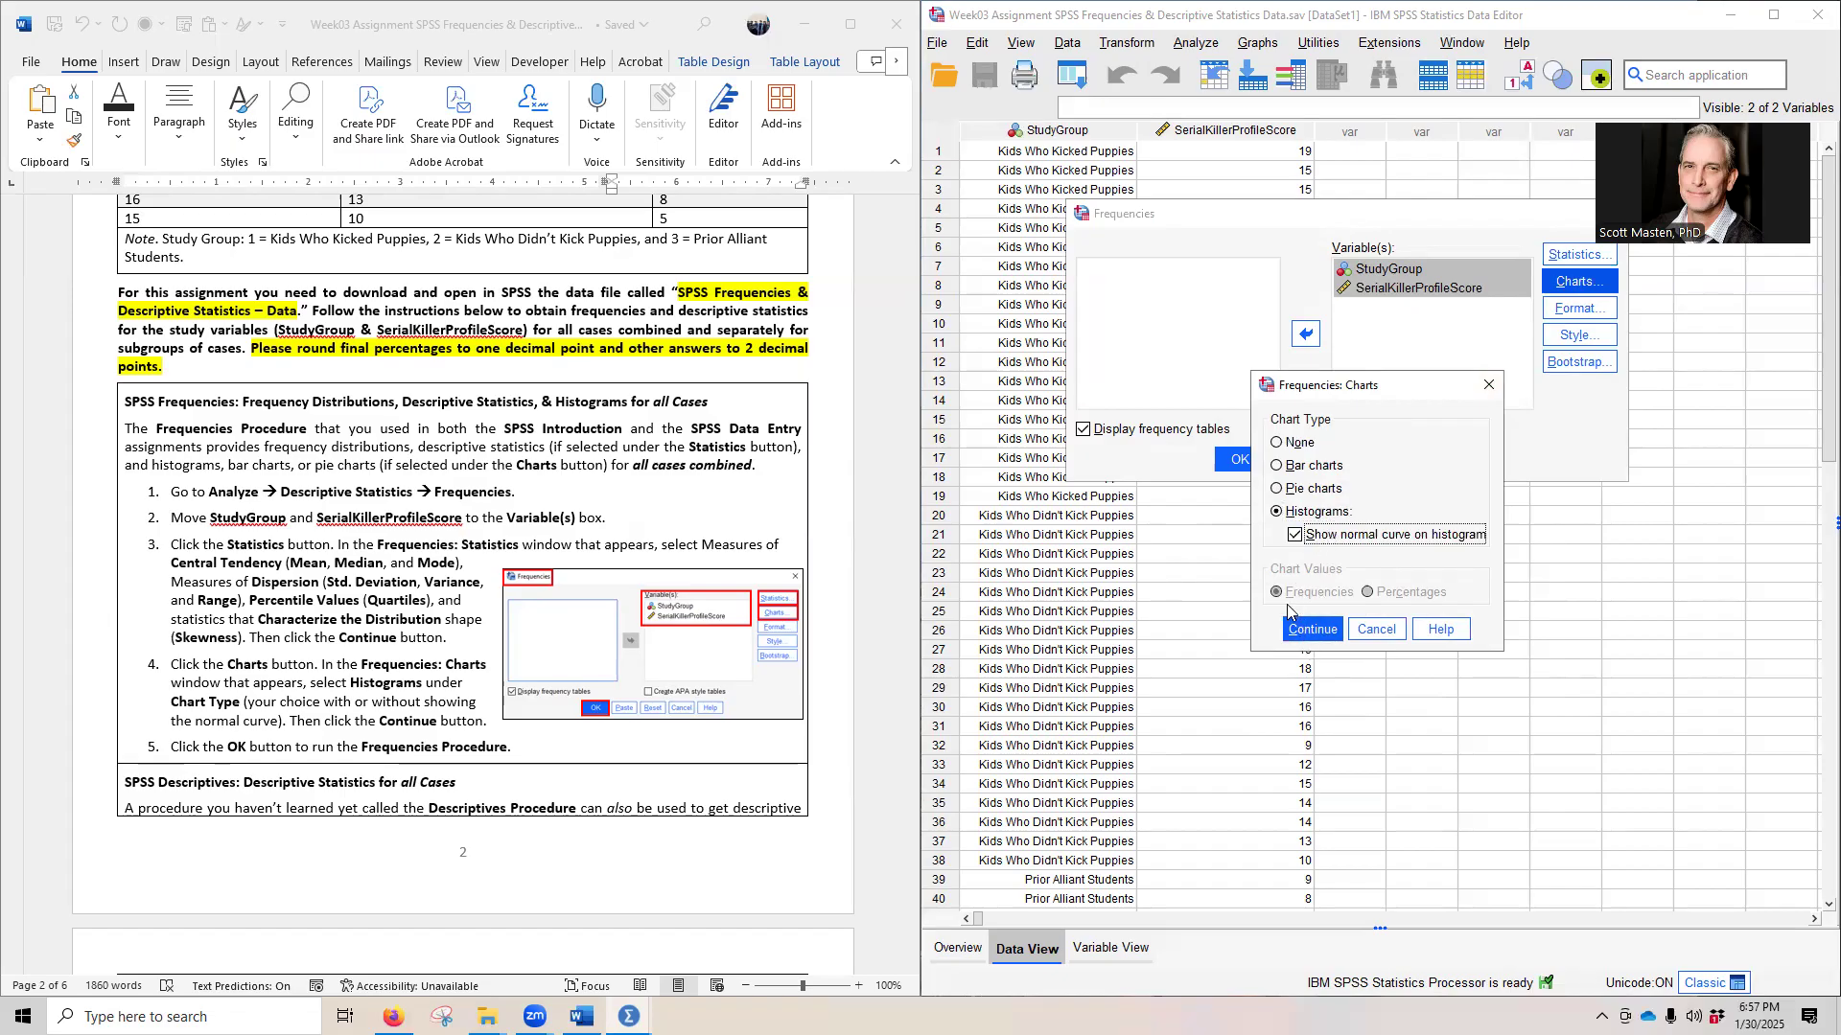
click(1294, 628)
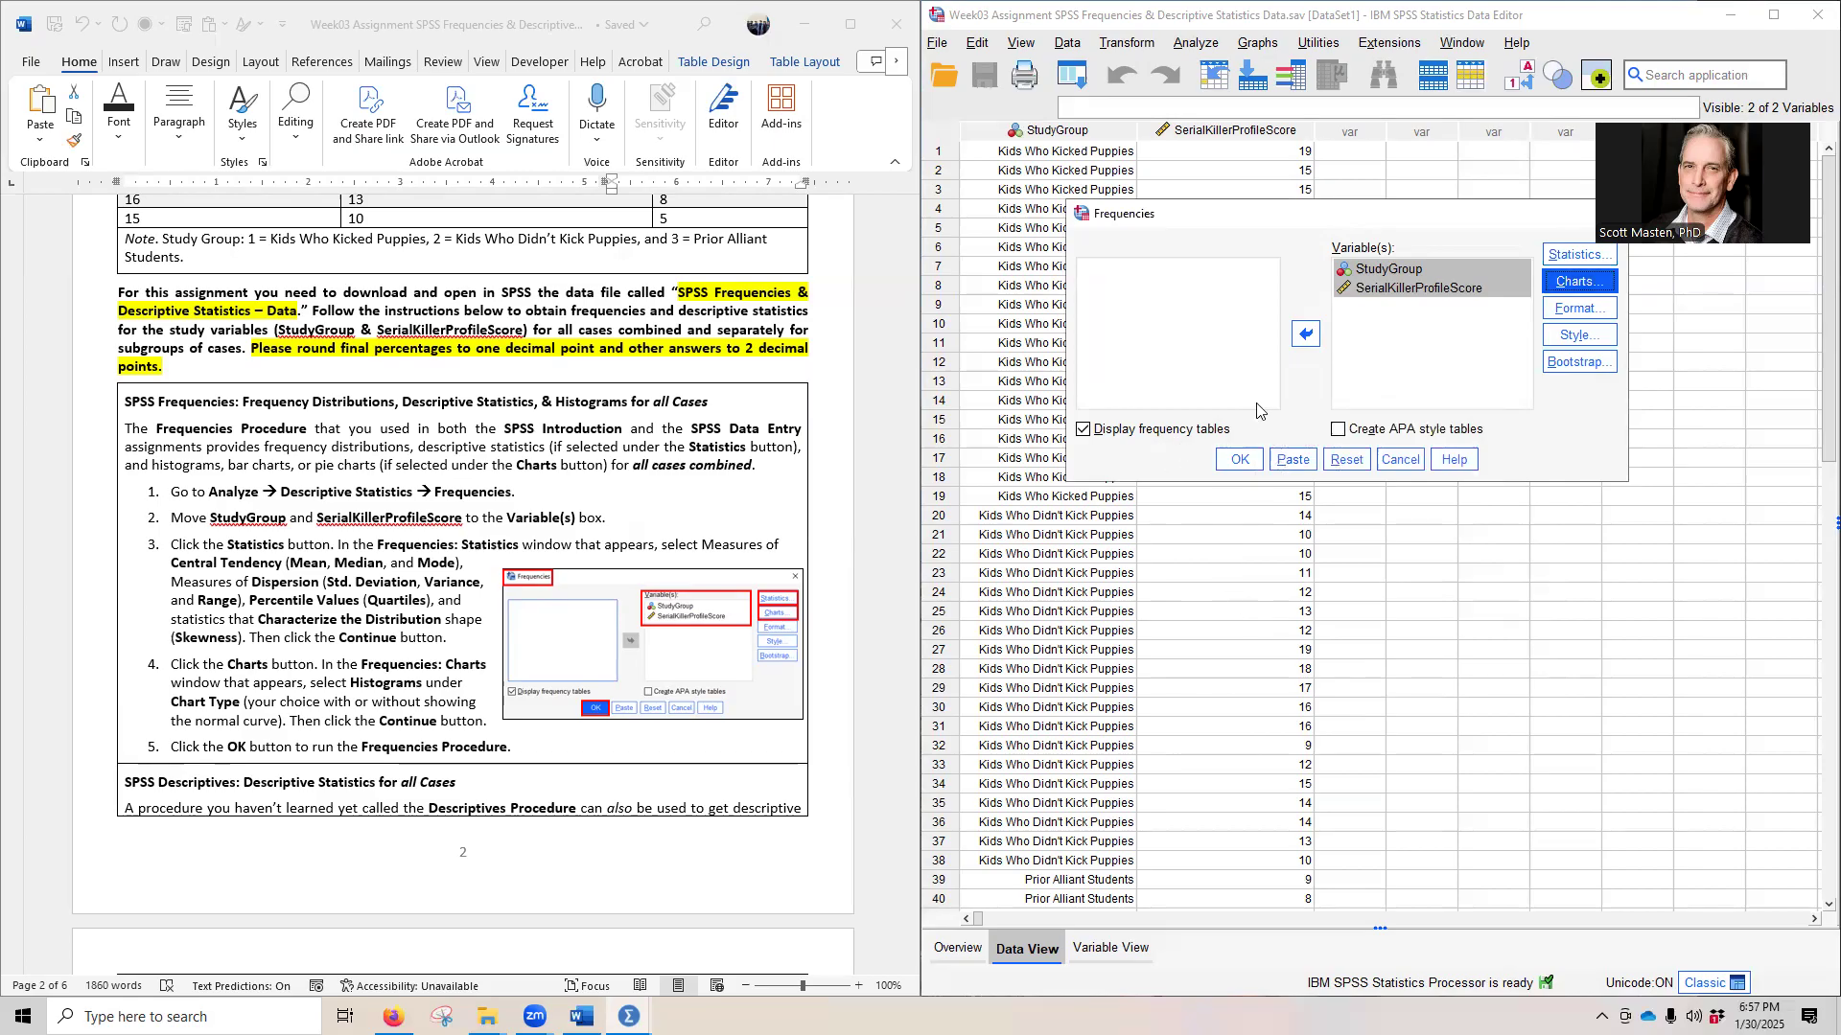
- Run the Frequencies procedure and dock its output window beside the assignment document
click(1238, 460)
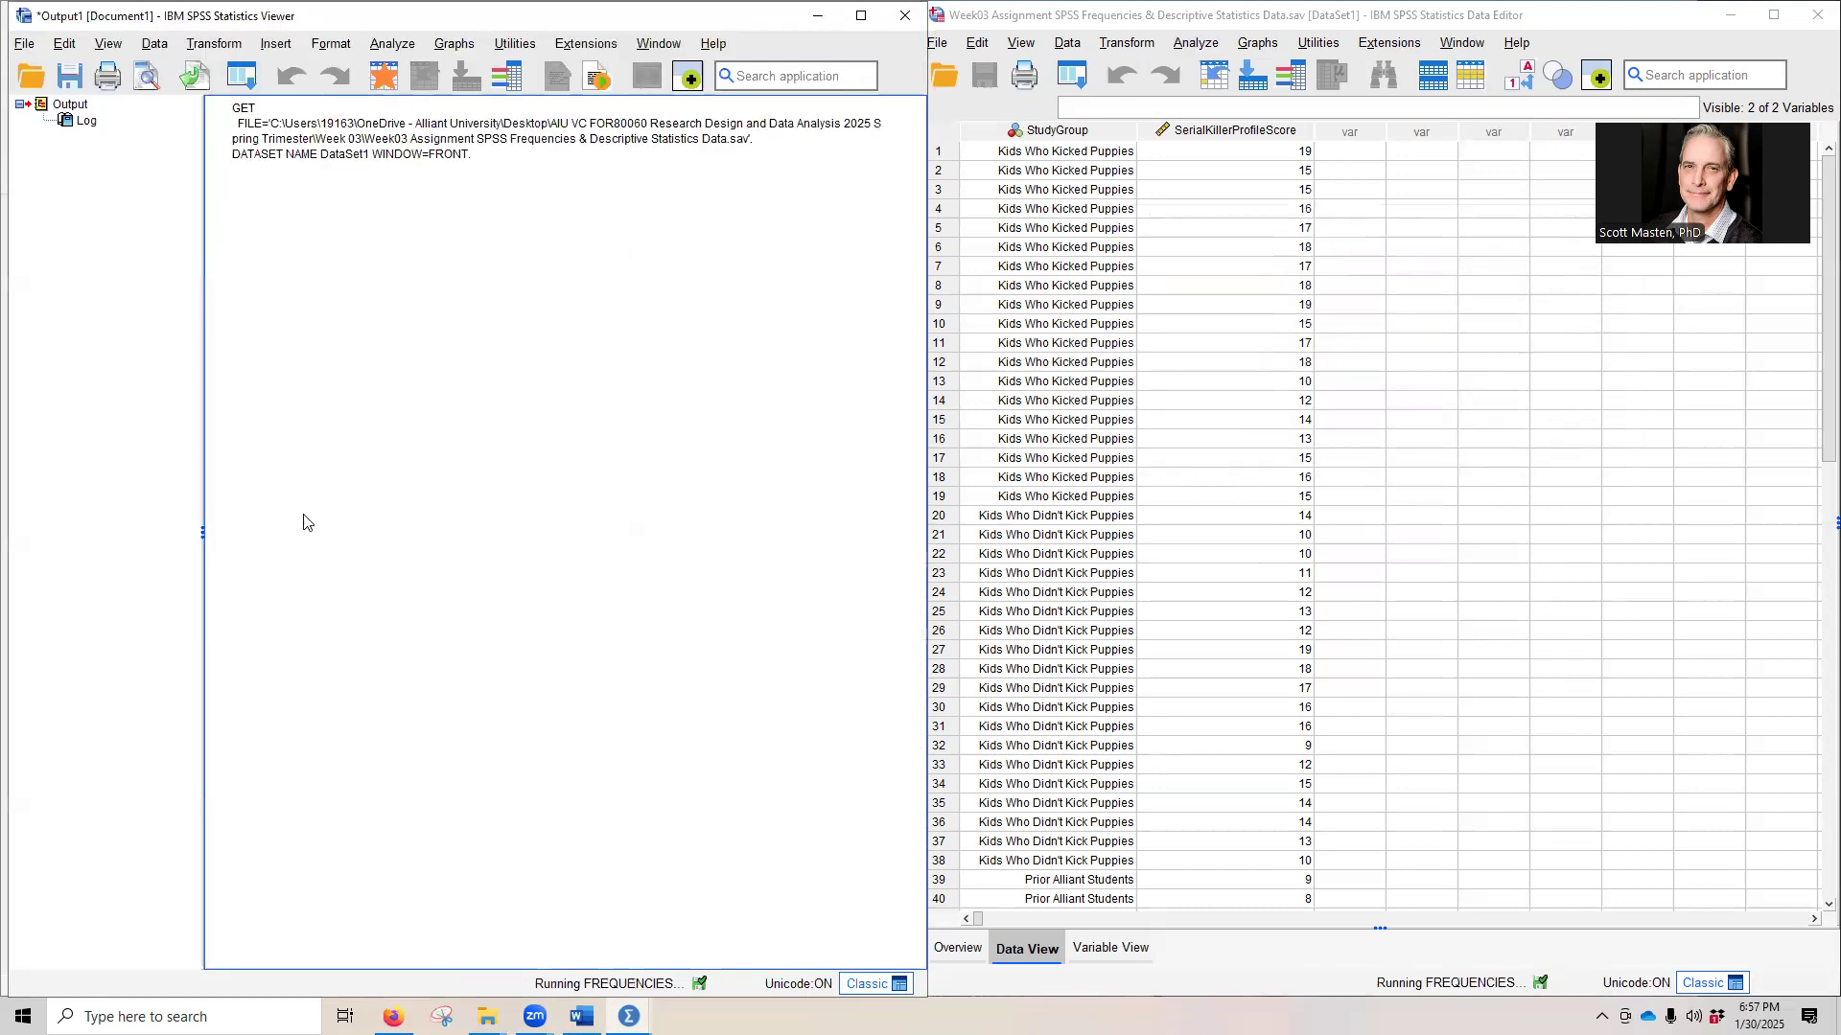
drag(530, 16, 1840, 61)
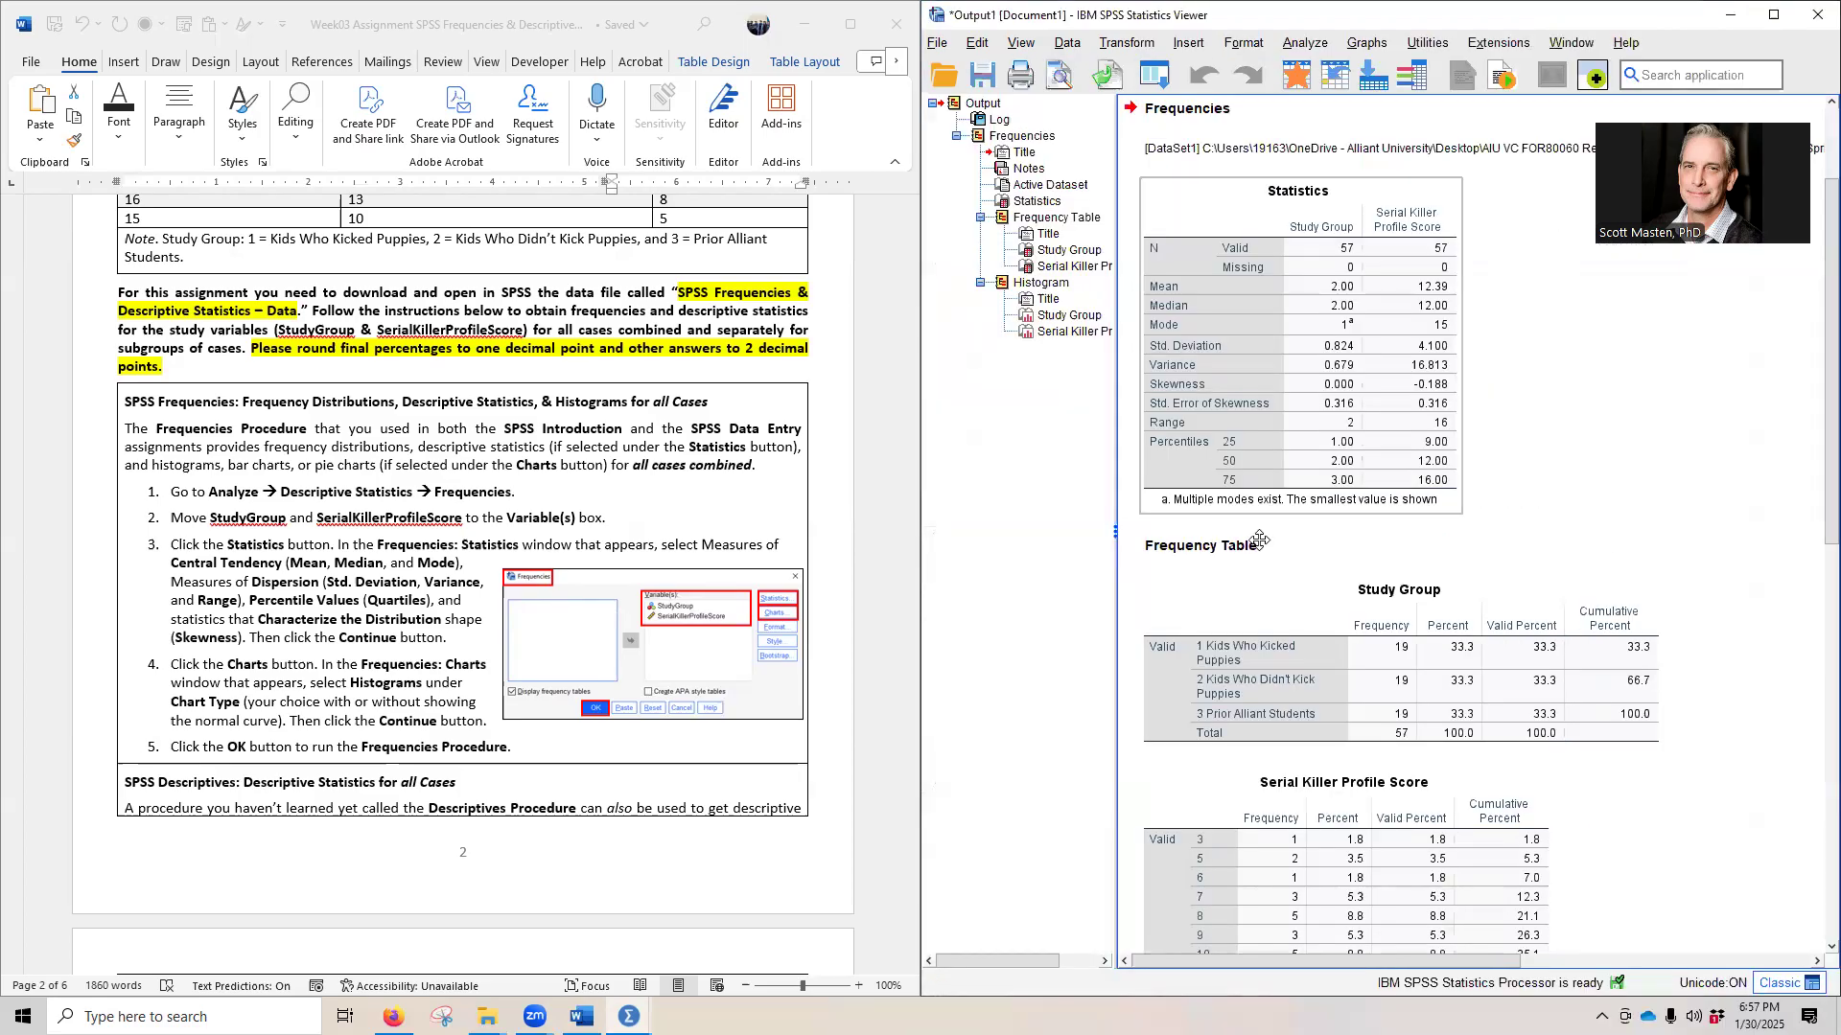
- Start a Descriptives analysis and add StudyGroup and SerialKillerProfileScore as its variables
scroll(331, 494, down, 5)
scroll(331, 494, down, 4)
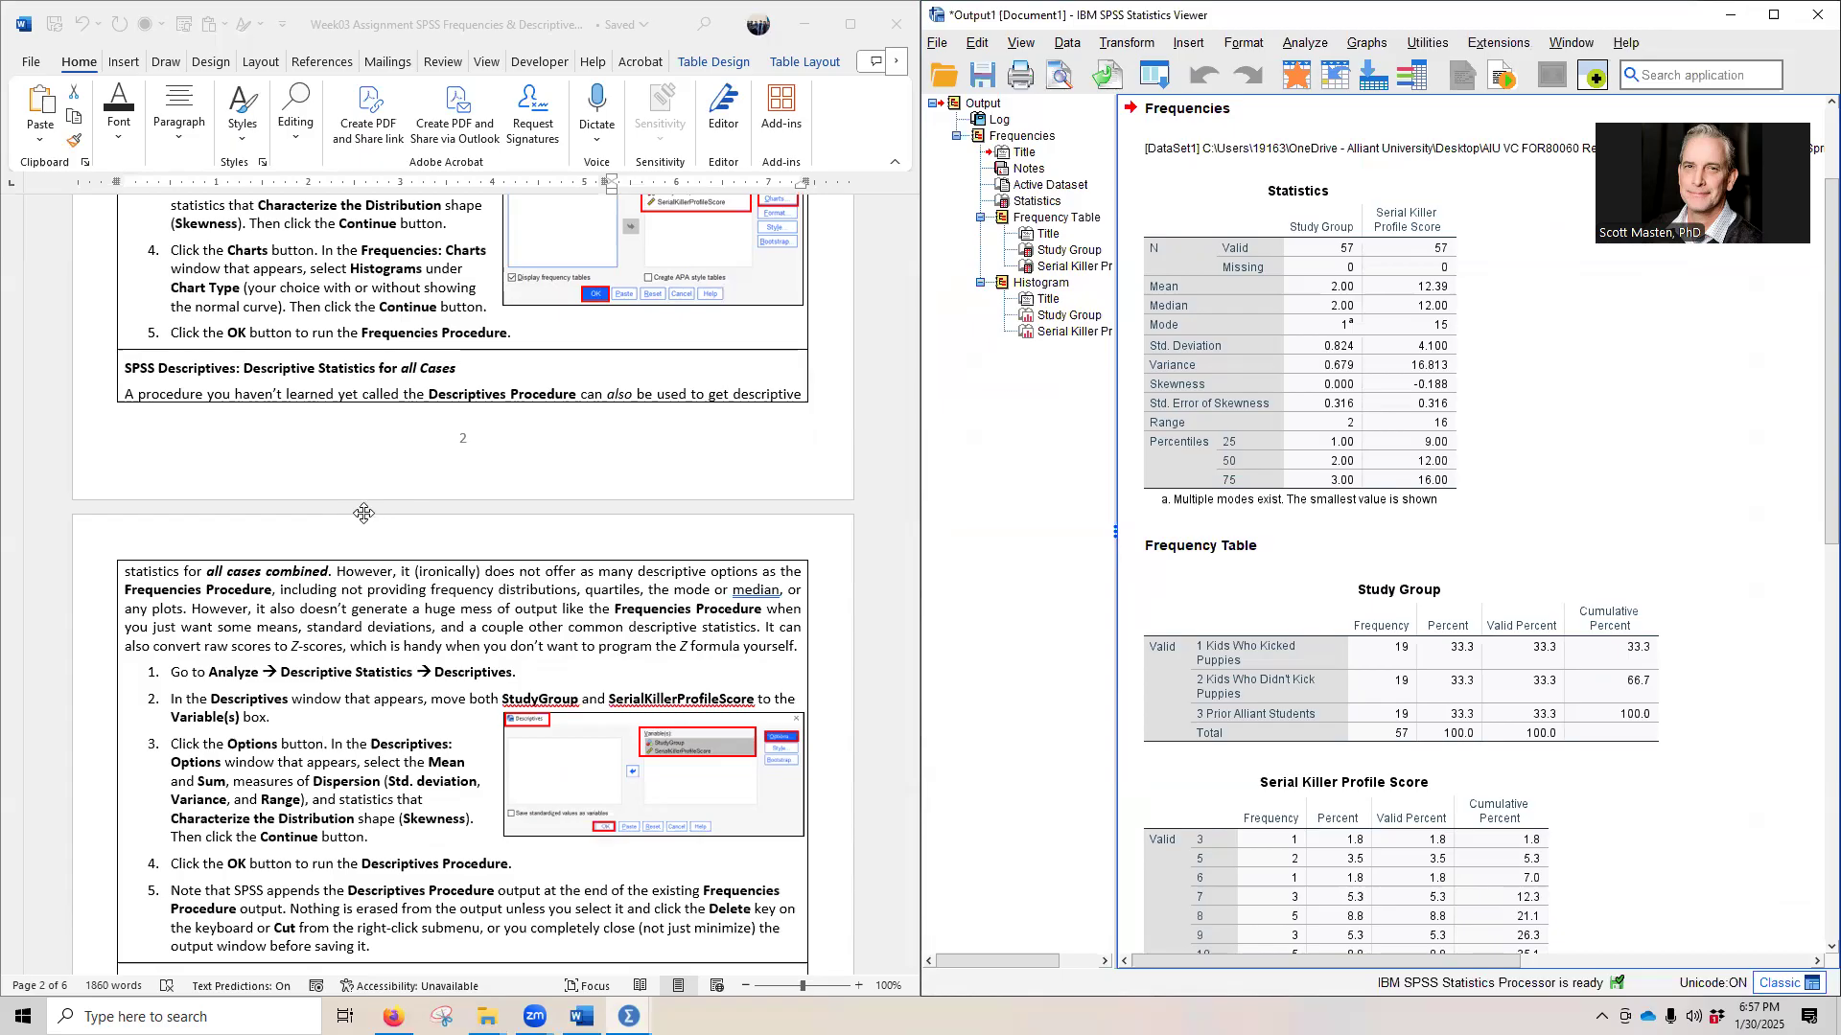
click(1301, 42)
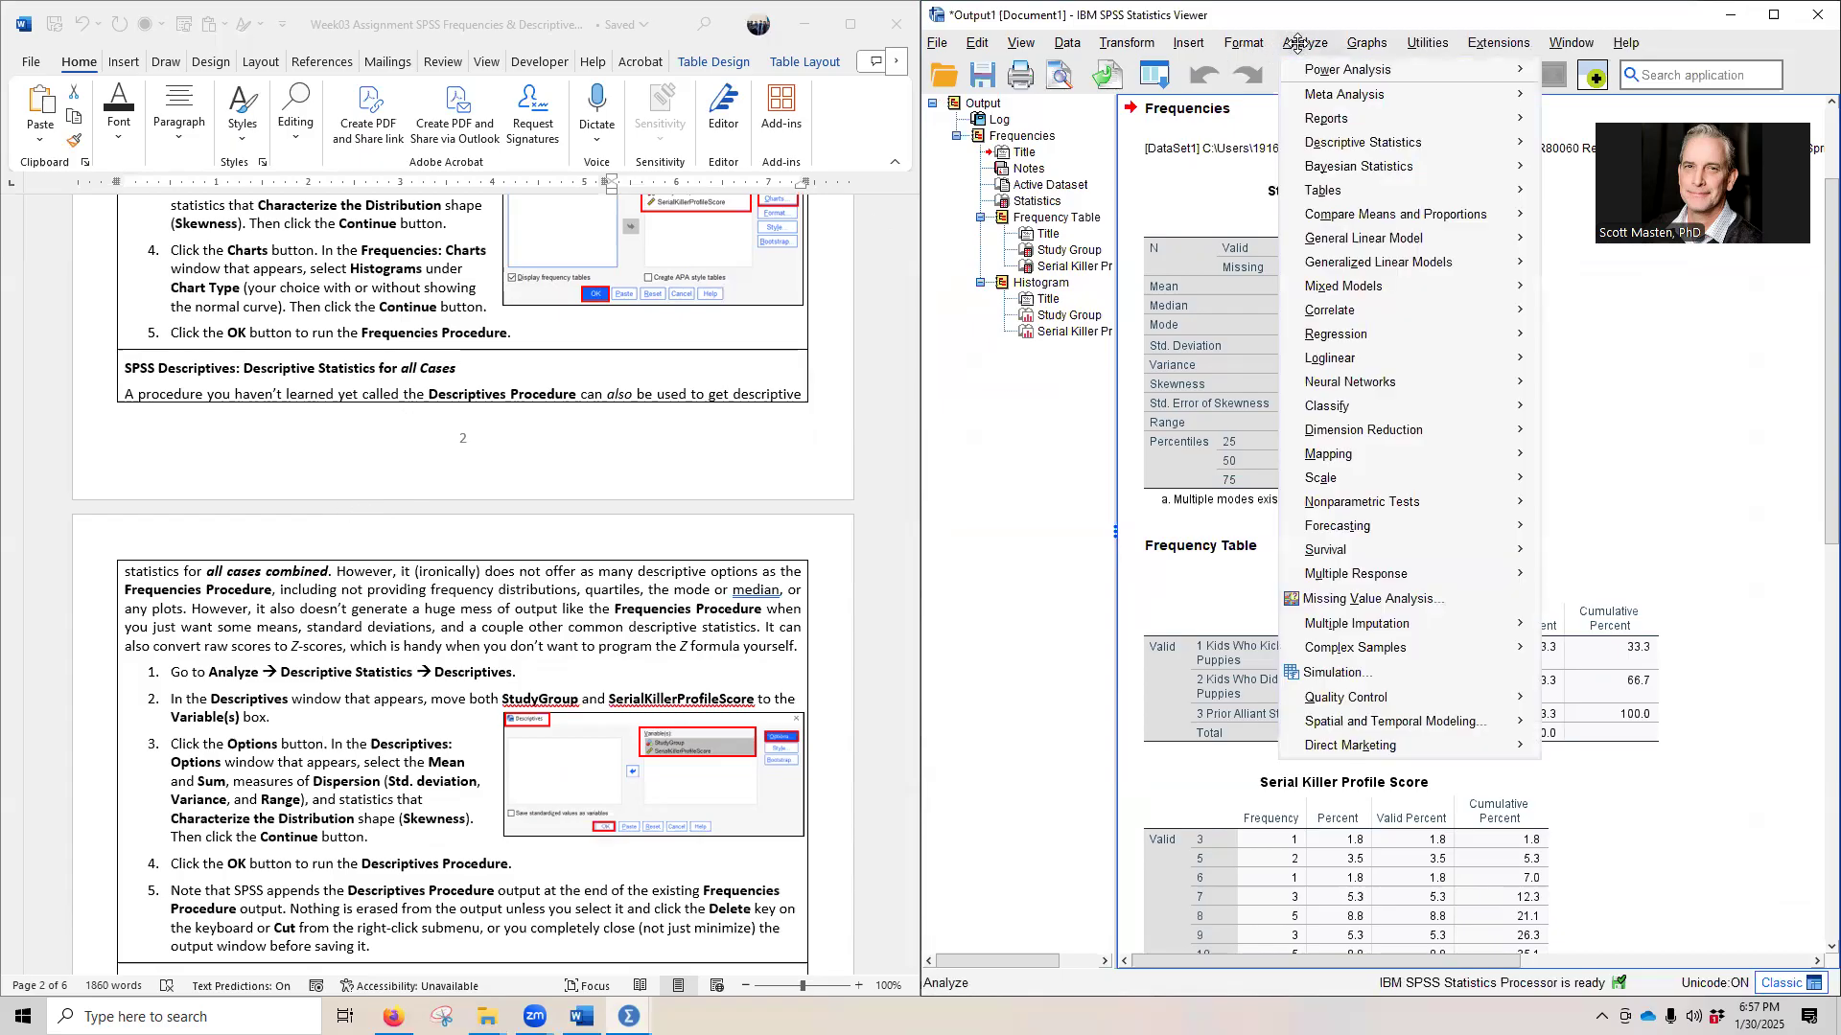
mouse_move(1326, 141)
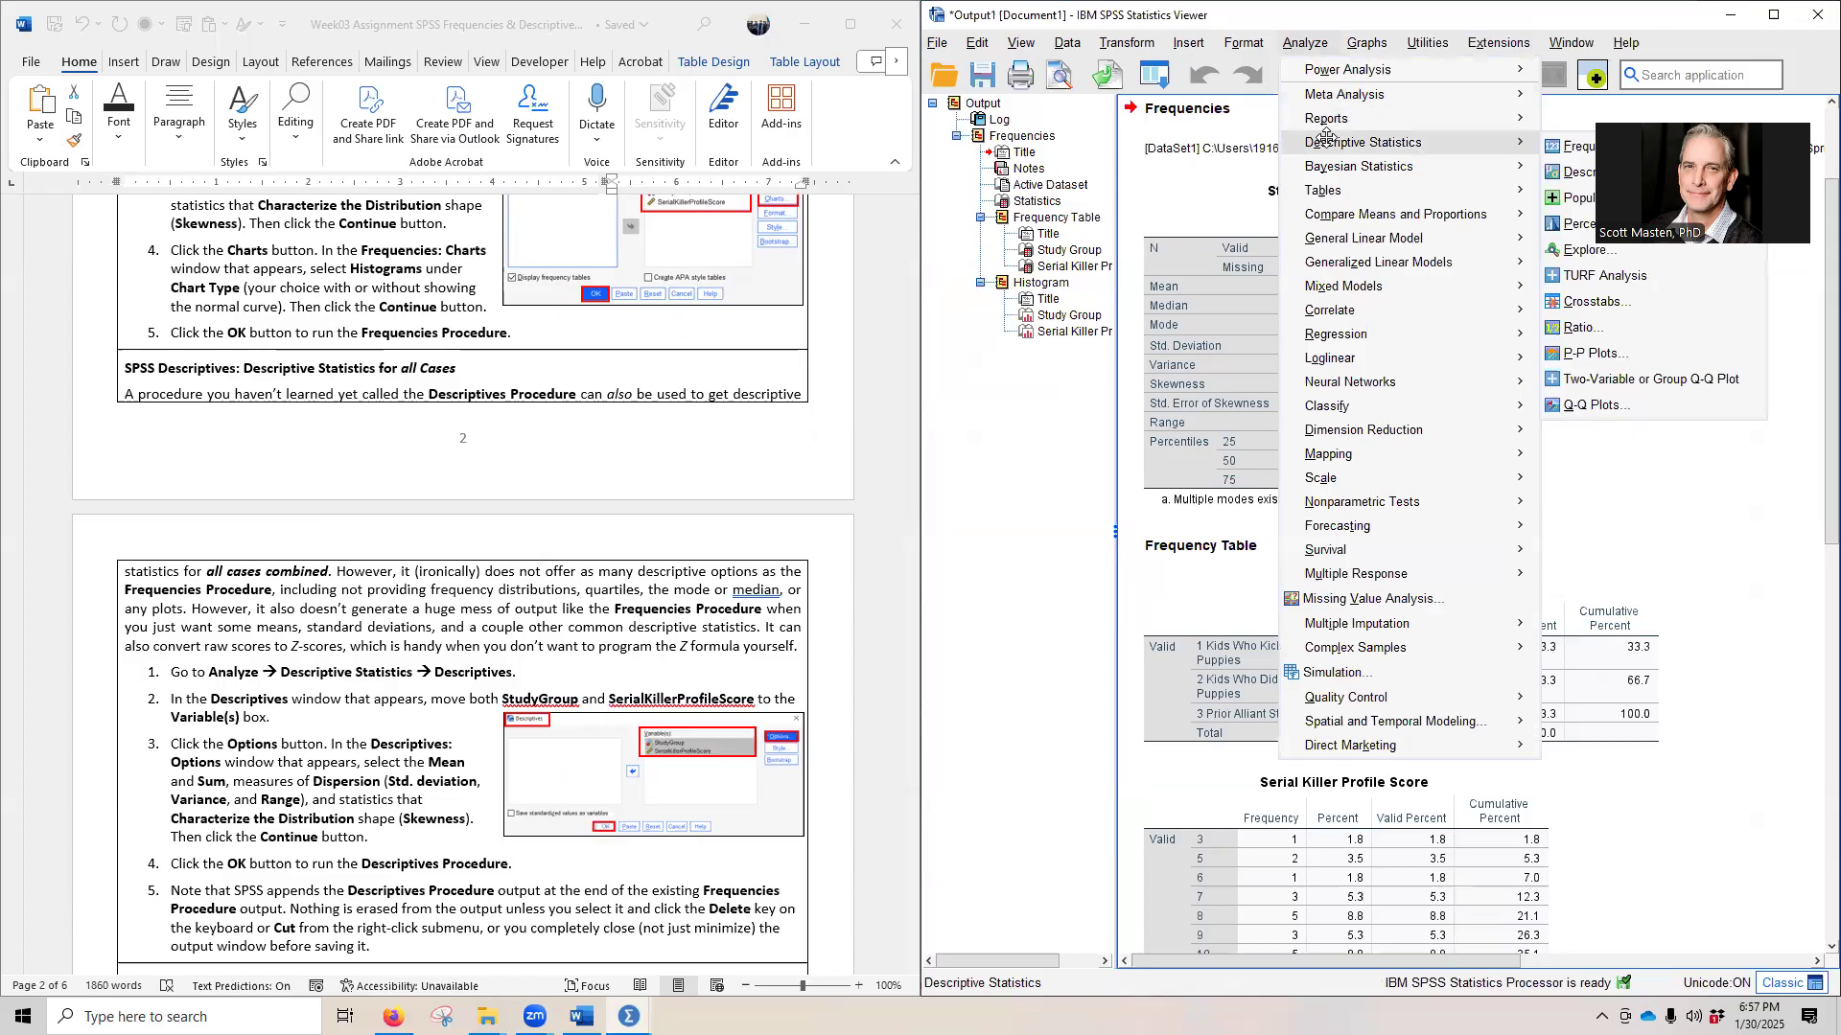
click(1559, 167)
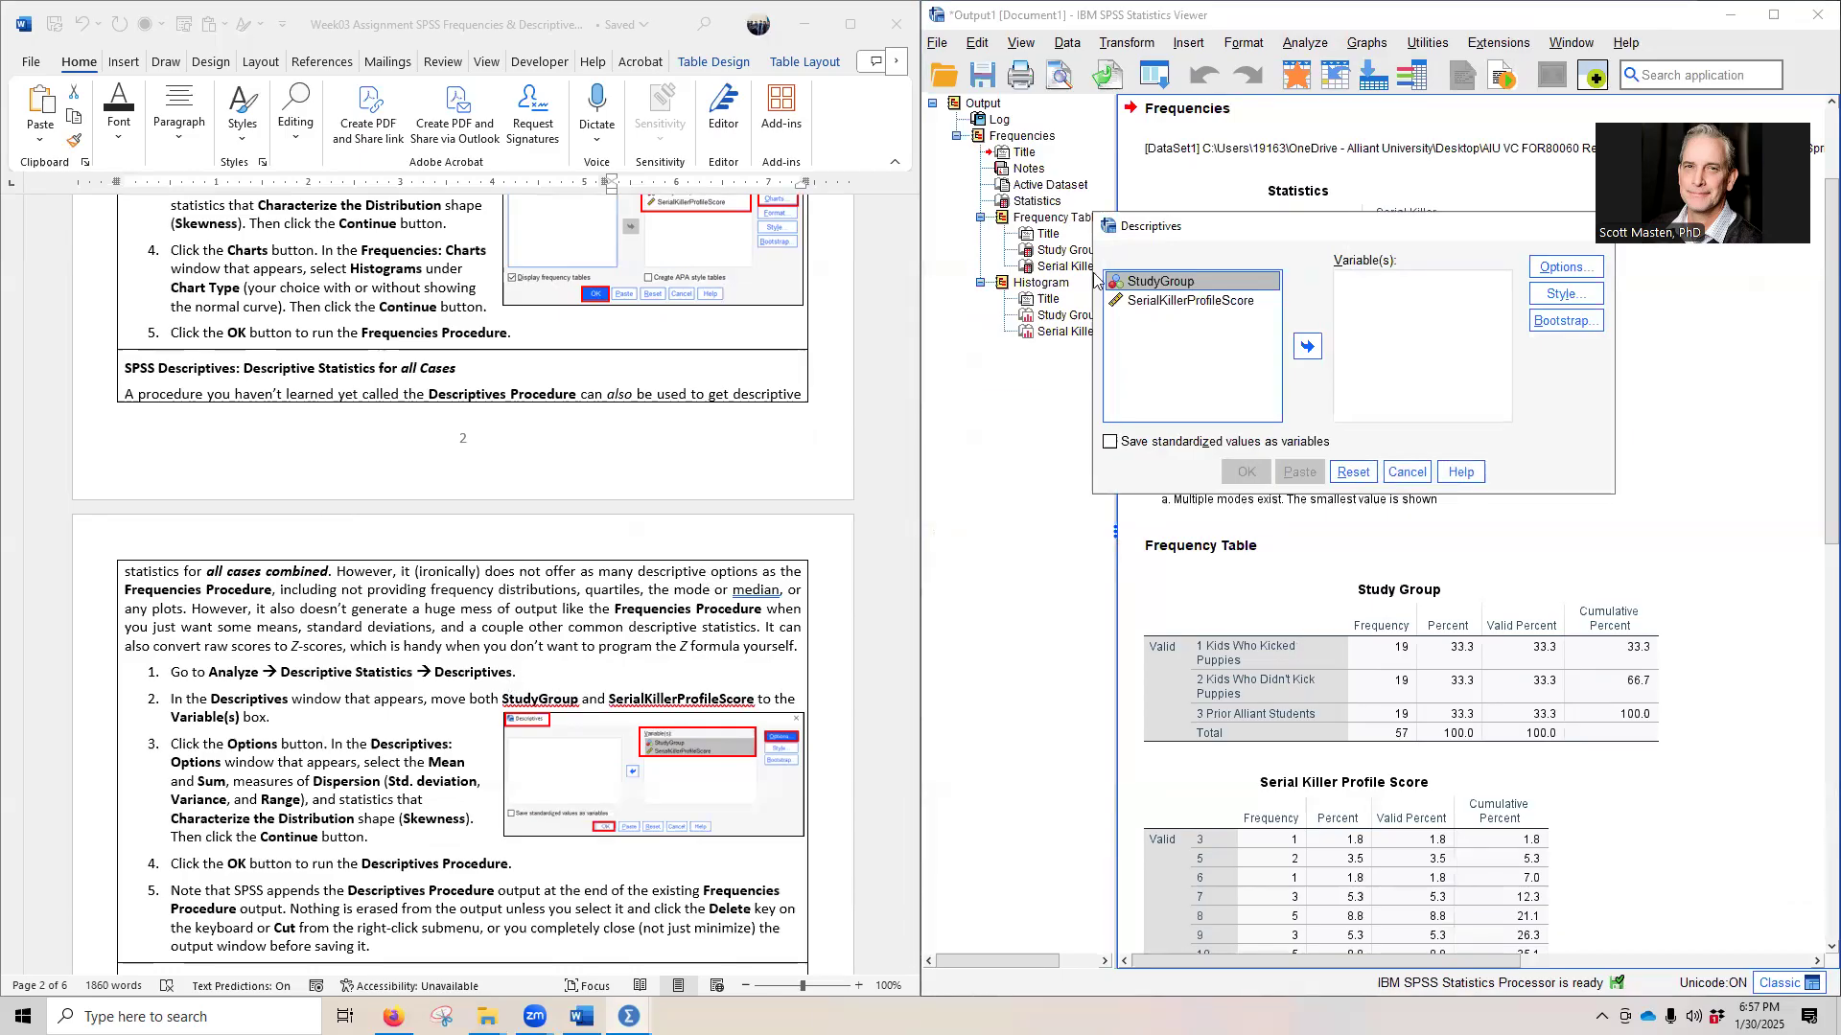
shift+click(1154, 301)
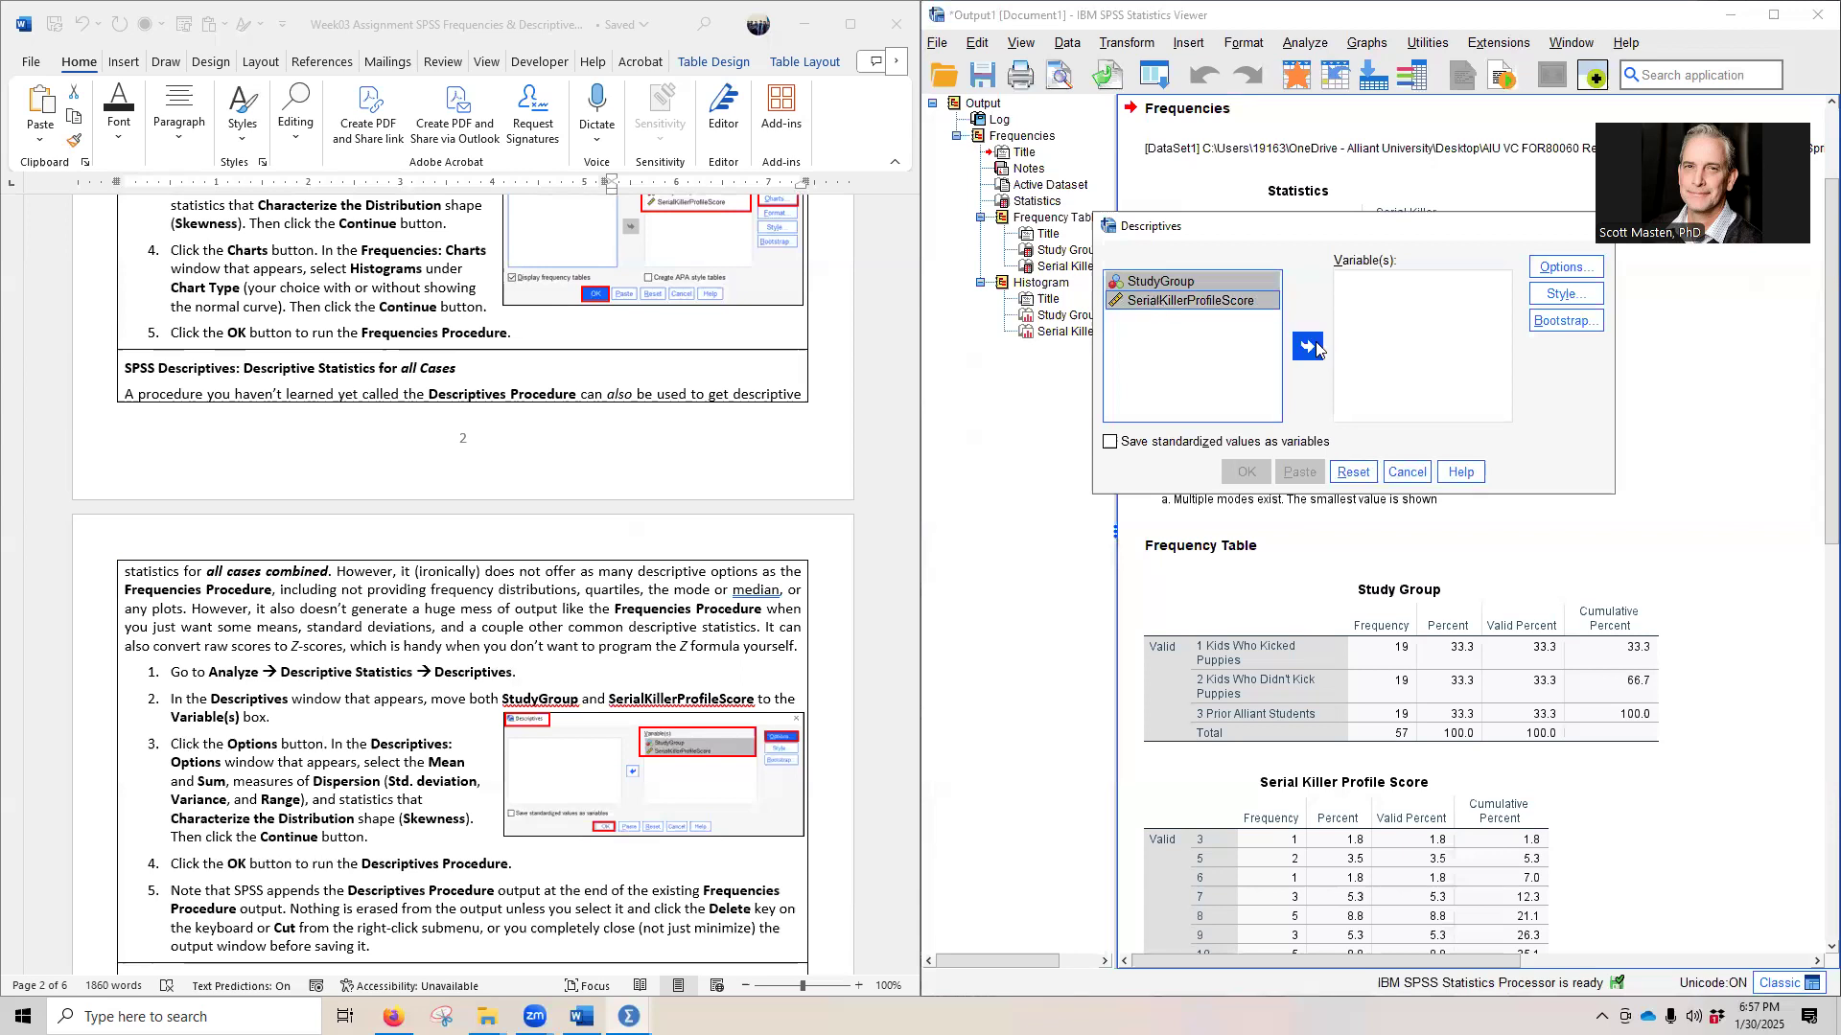
click(1313, 342)
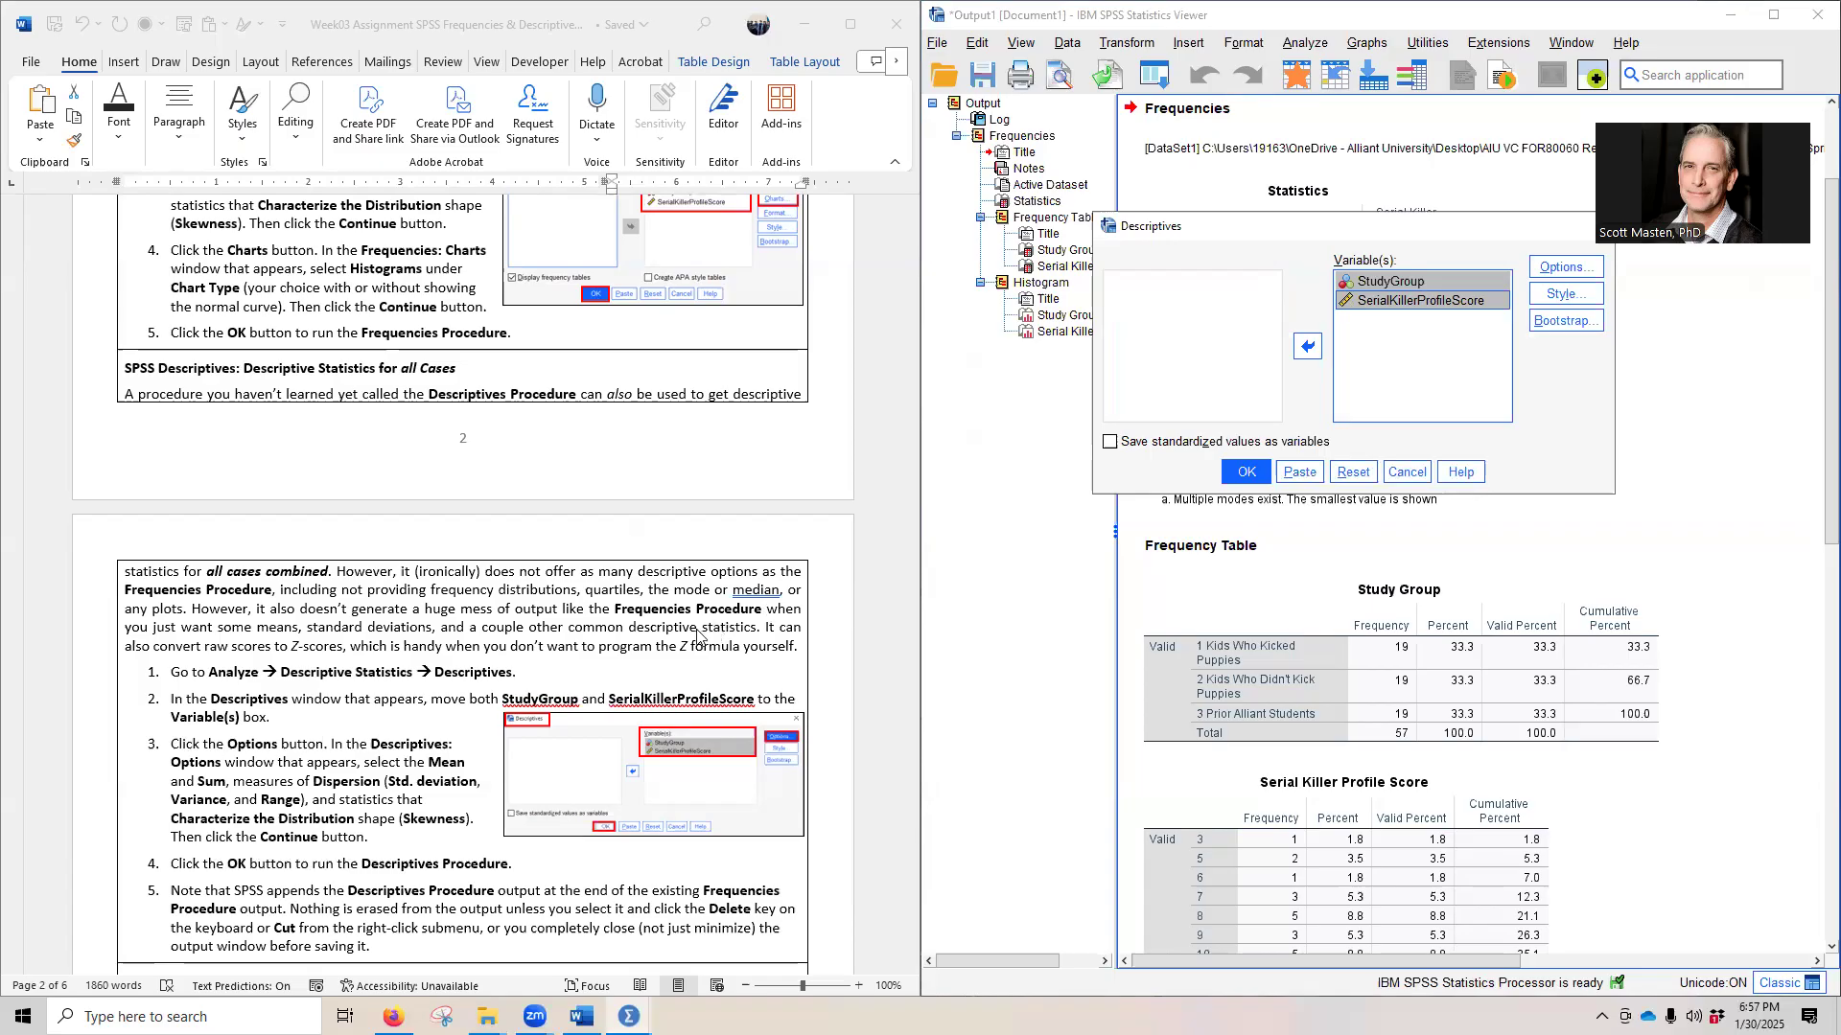
- Add sum, variance, range and skewness to the statistics requested in the Descriptives options
click(1562, 267)
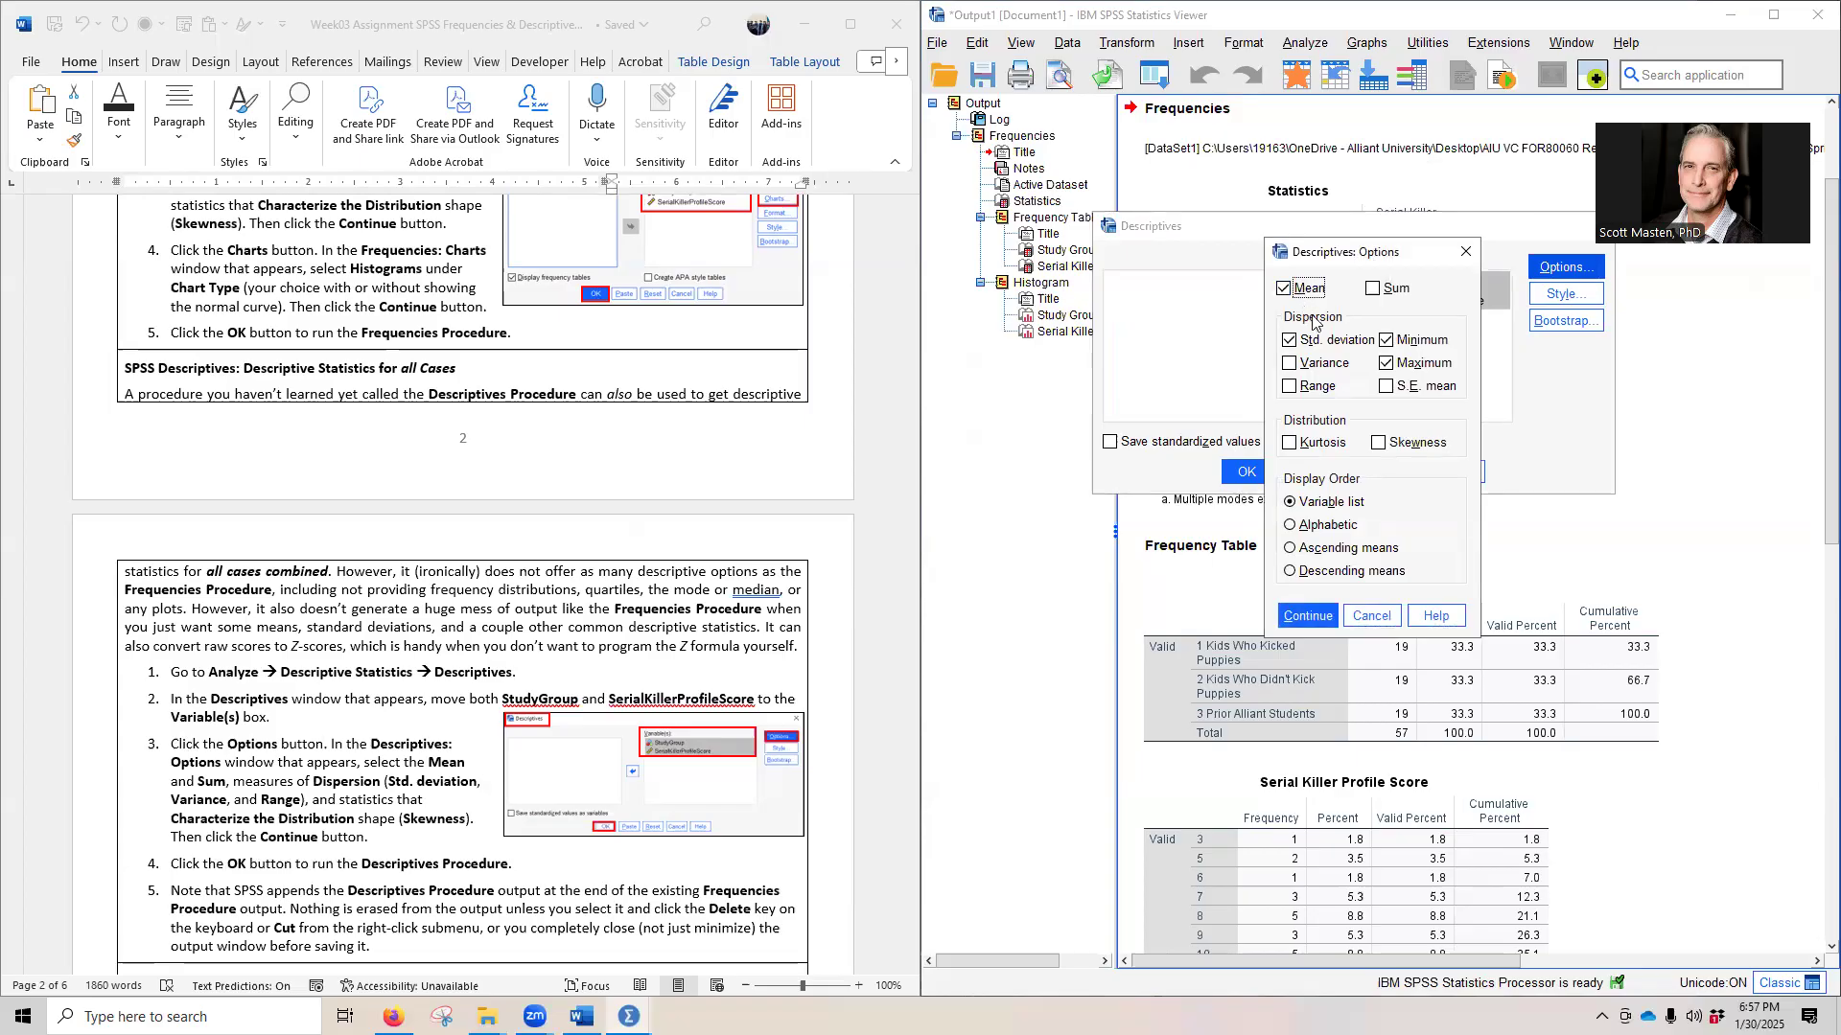
click(1387, 290)
click(1321, 363)
click(1321, 387)
click(1378, 442)
click(1308, 616)
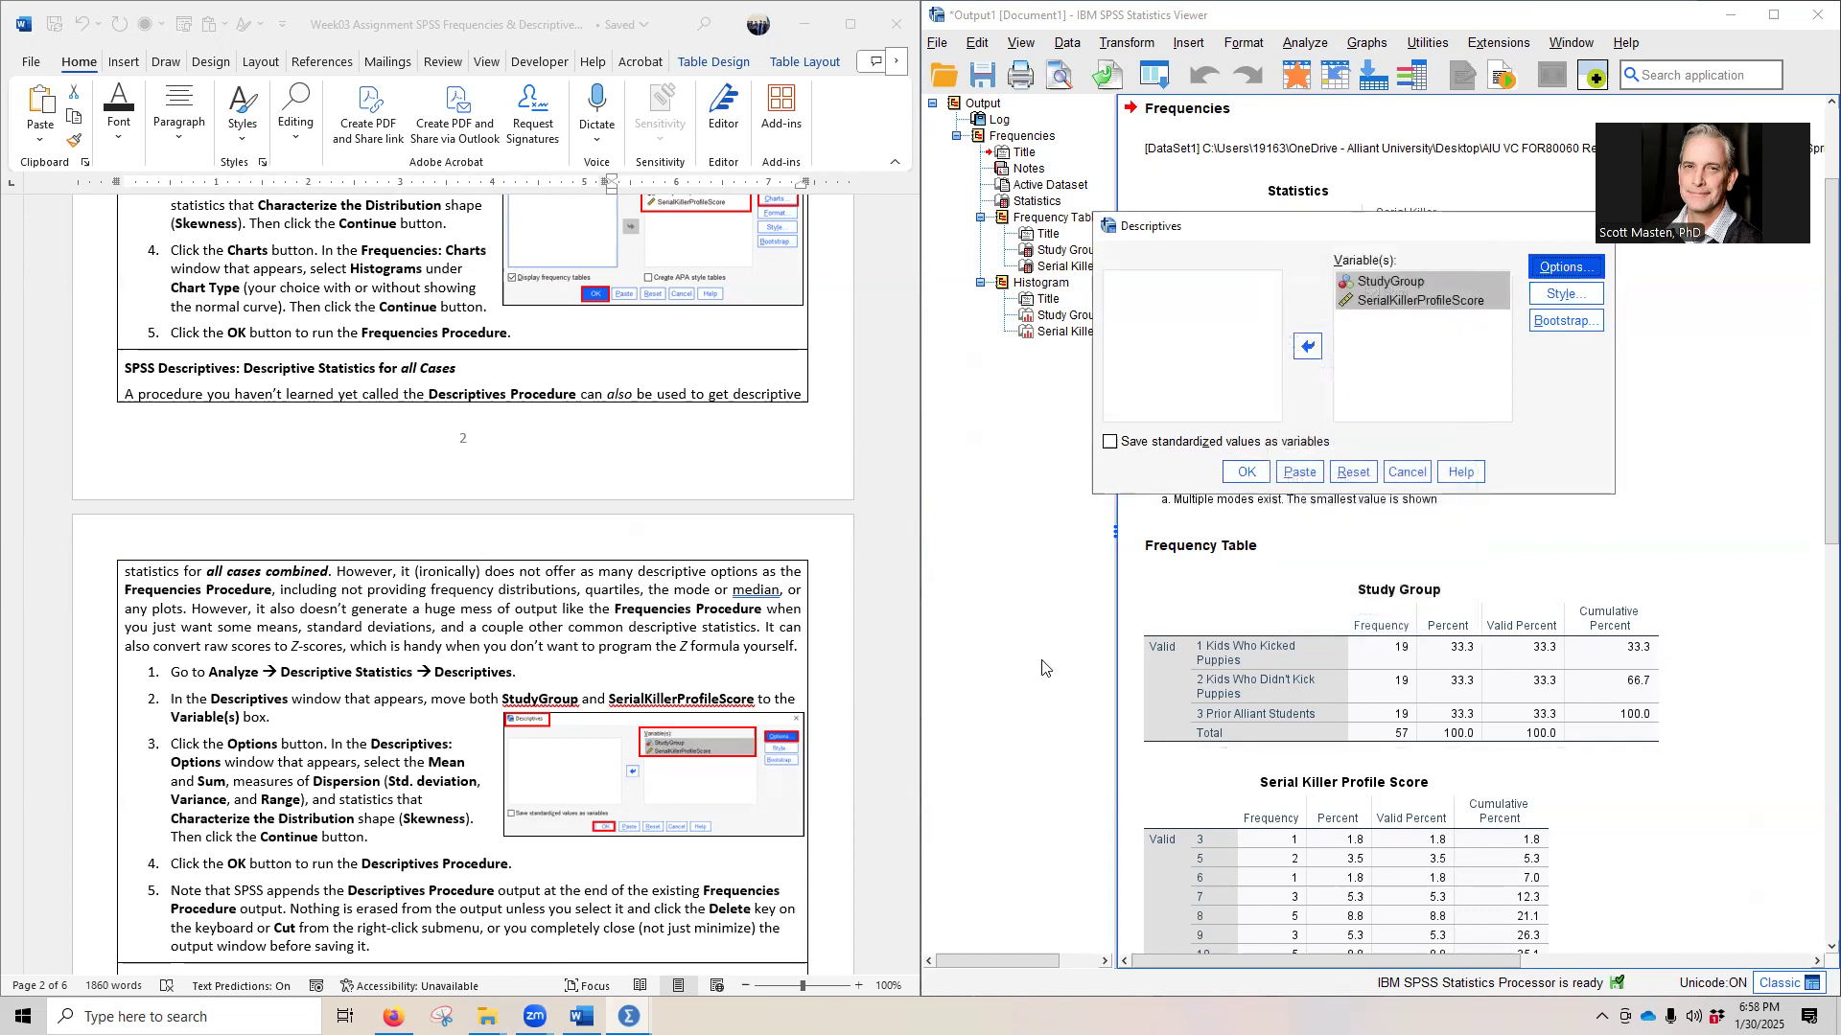
- Run the Descriptives procedure and dock the output window beside the assignment document again
click(1242, 470)
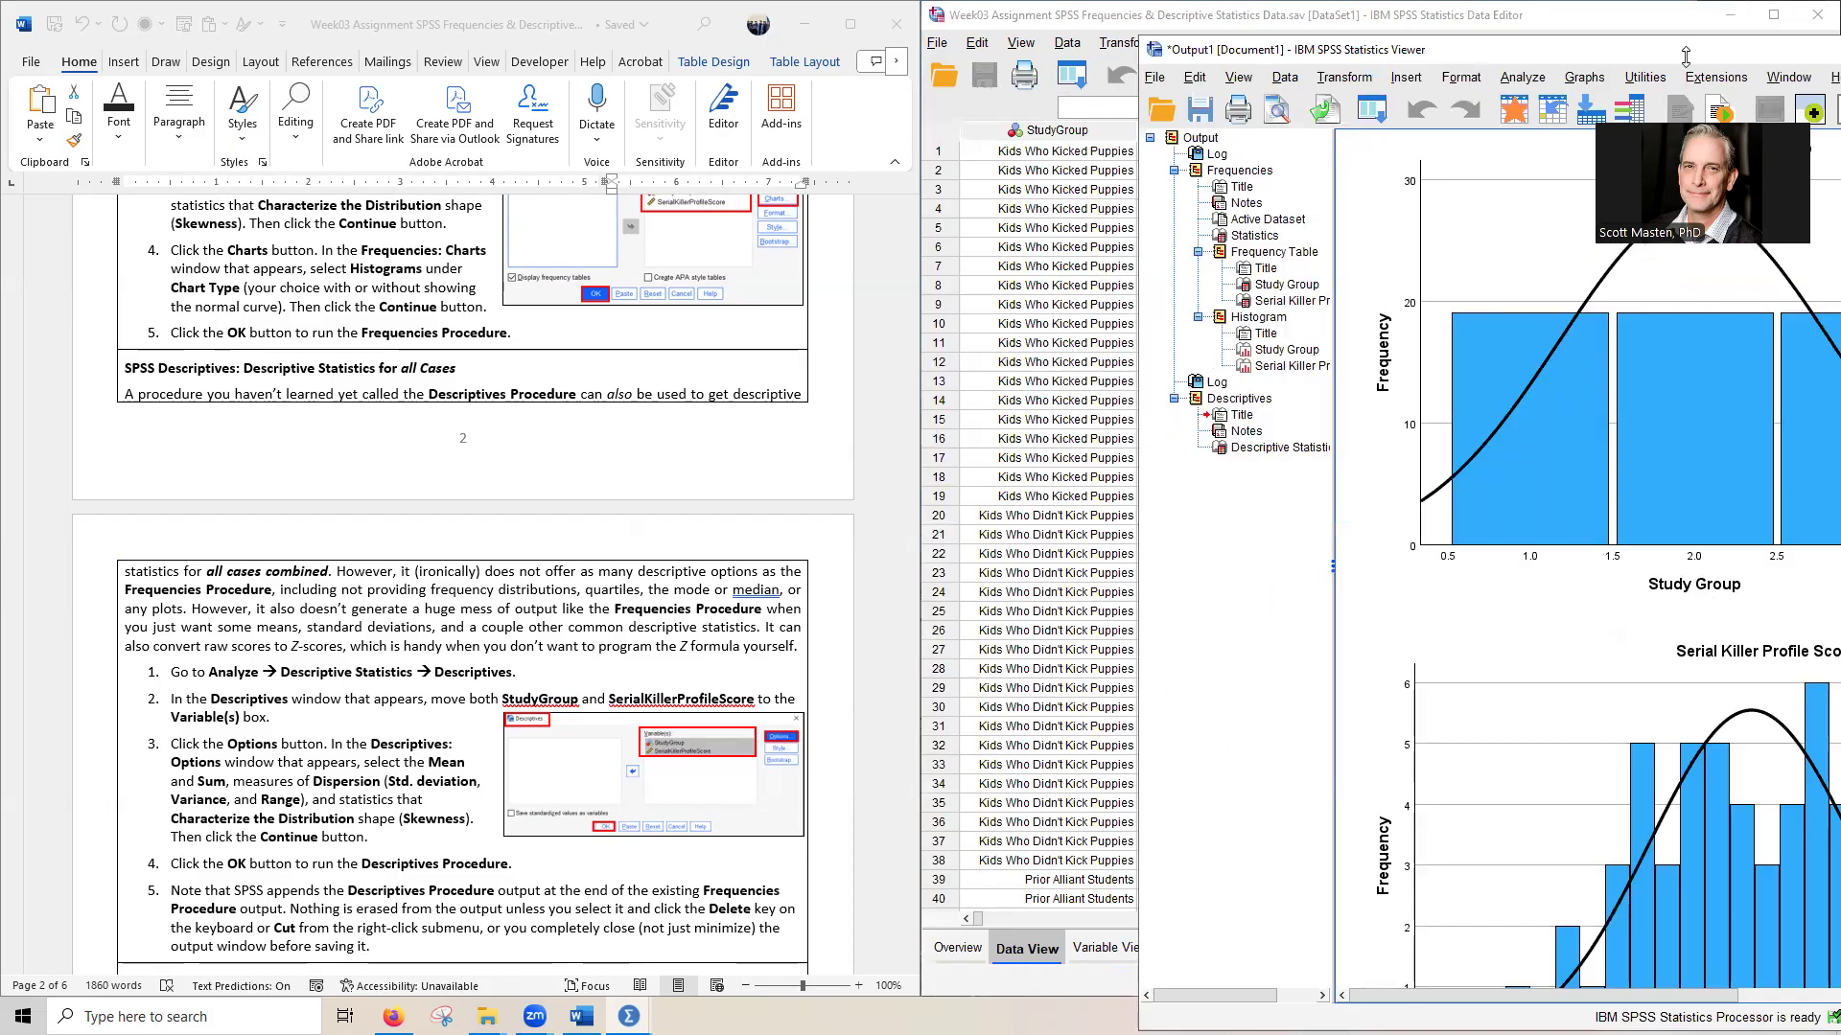
drag(1683, 56, 1839, 101)
- Start an Explore analysis with SerialKillerProfileScore in the Dependent List and StudyGroup in the Factor List
scroll(650, 744, down, 1)
scroll(651, 749, down, 6)
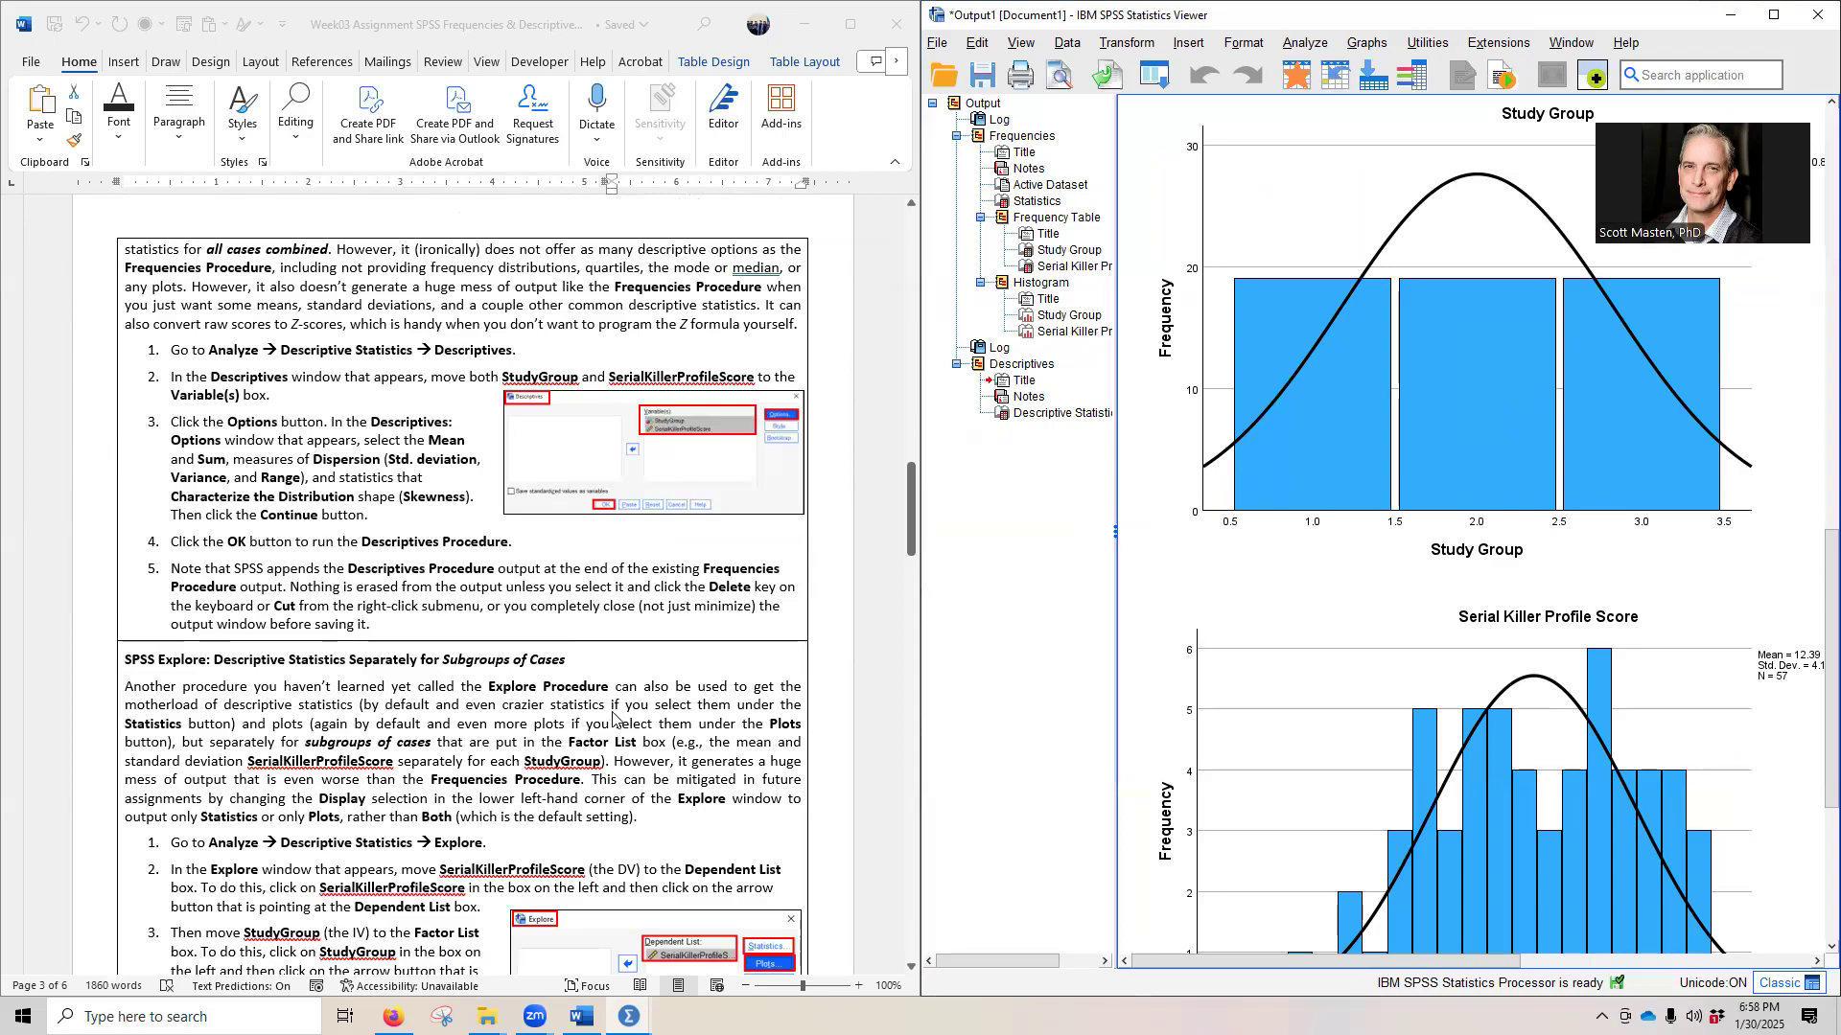
scroll(614, 709, down, 6)
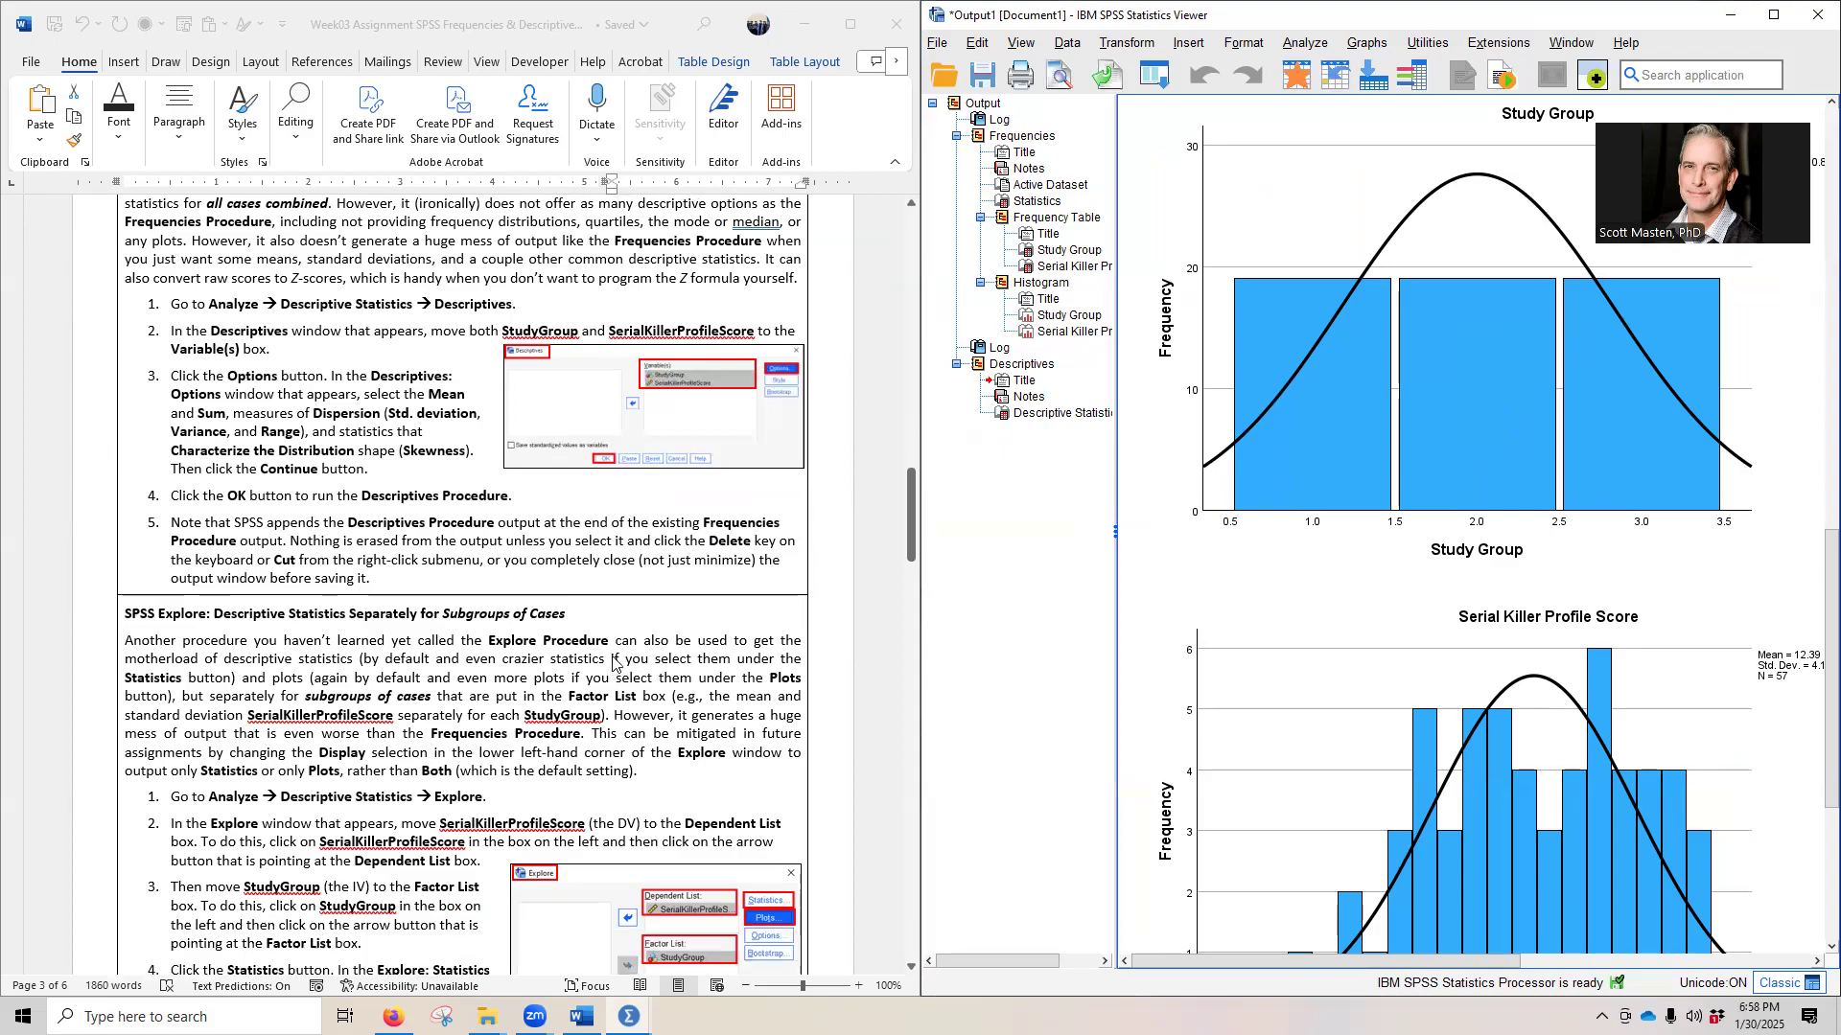
scroll(611, 670, down, 2)
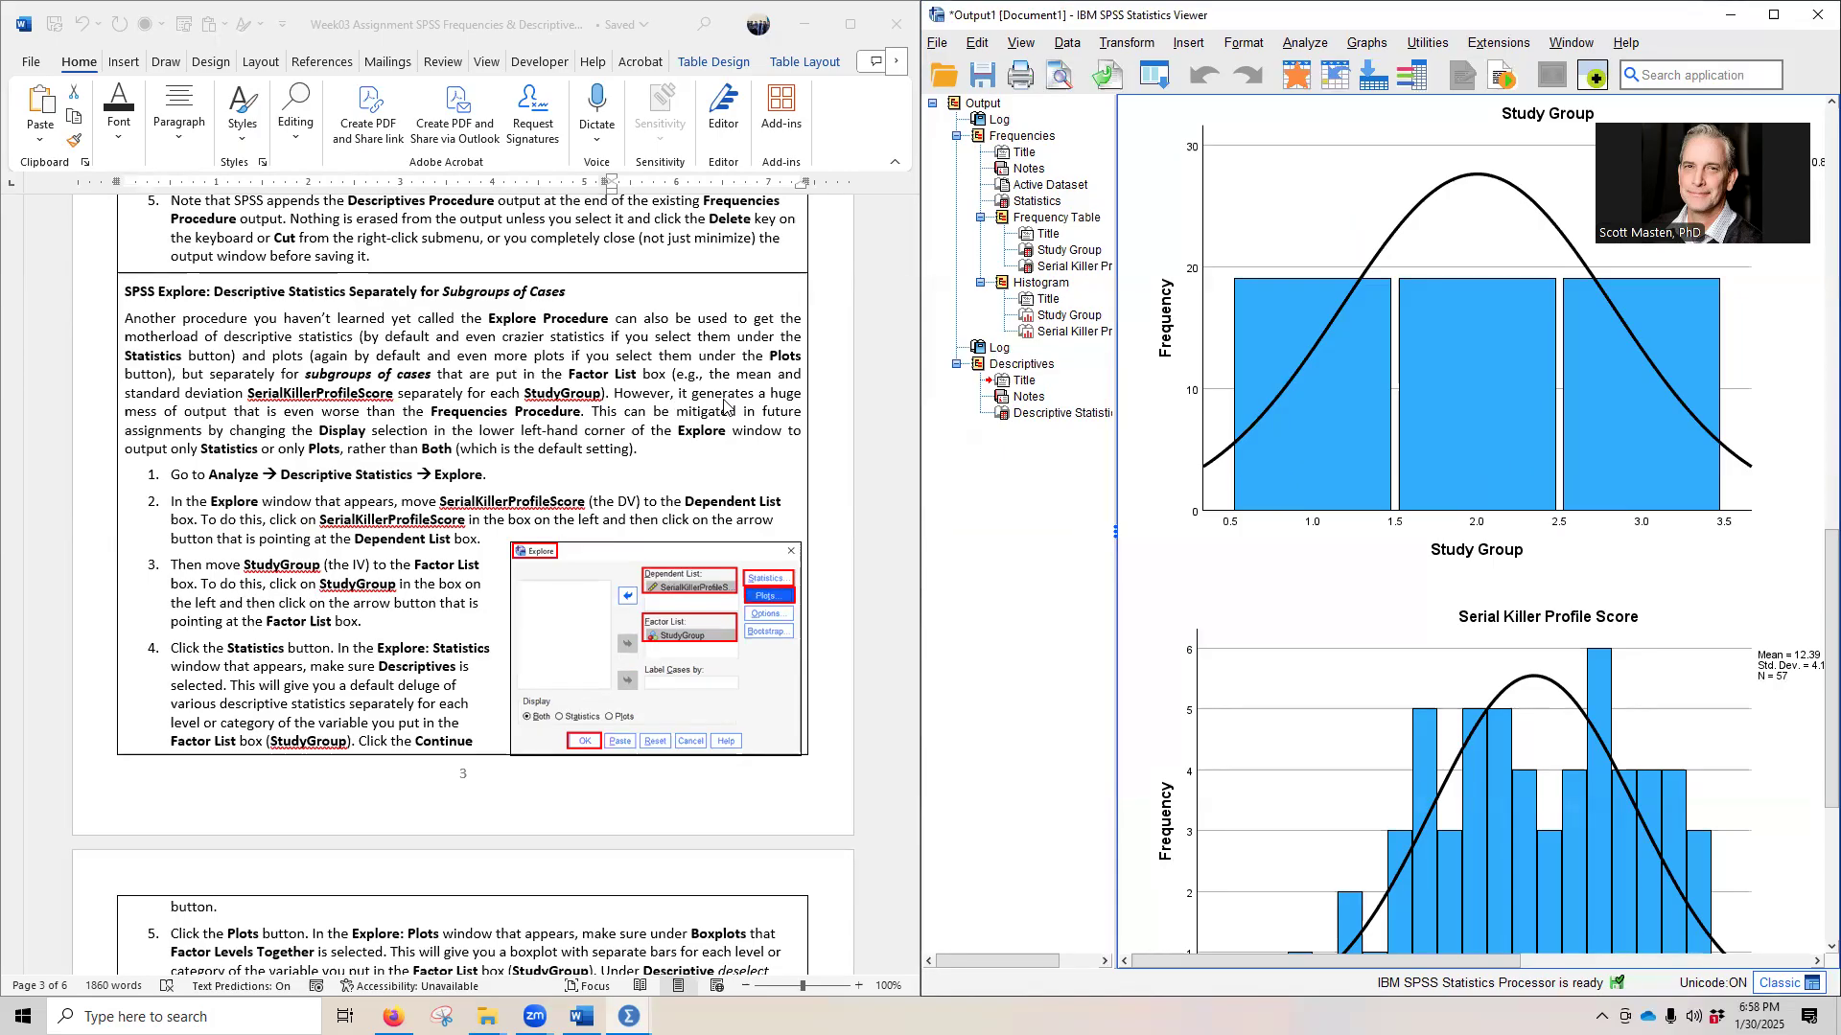
click(1302, 44)
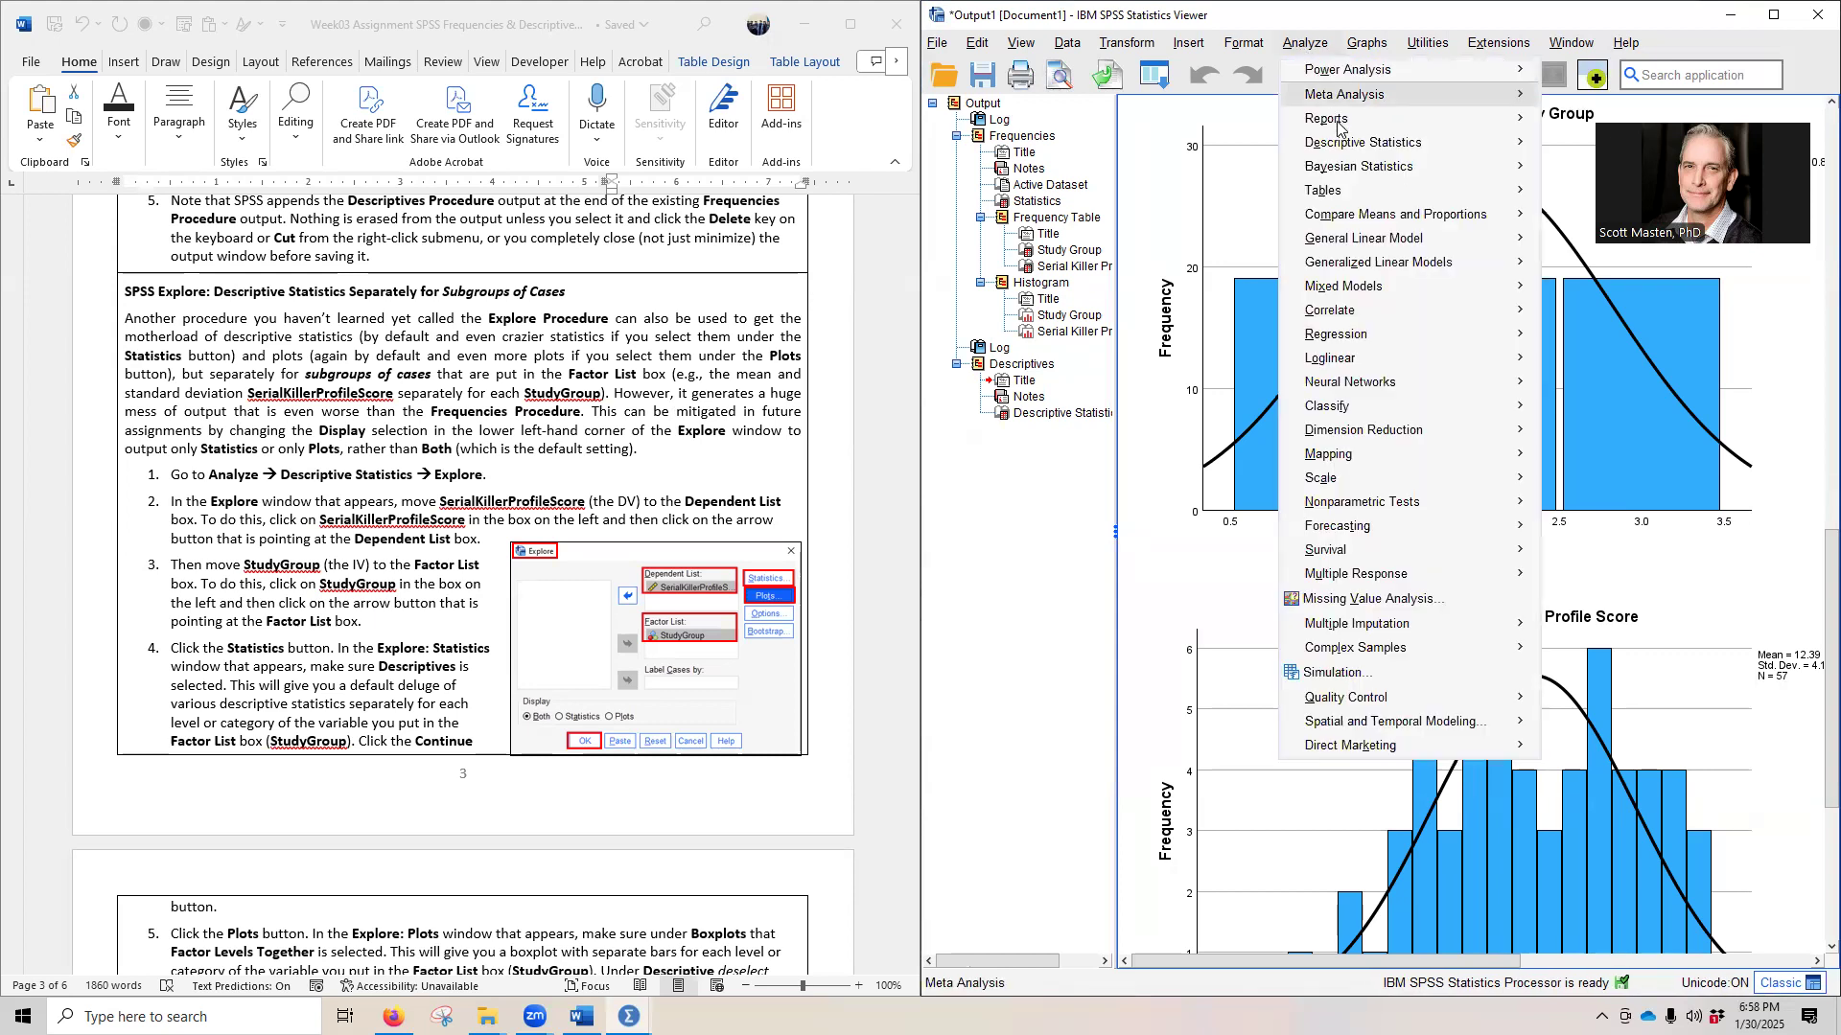
mouse_move(1342, 144)
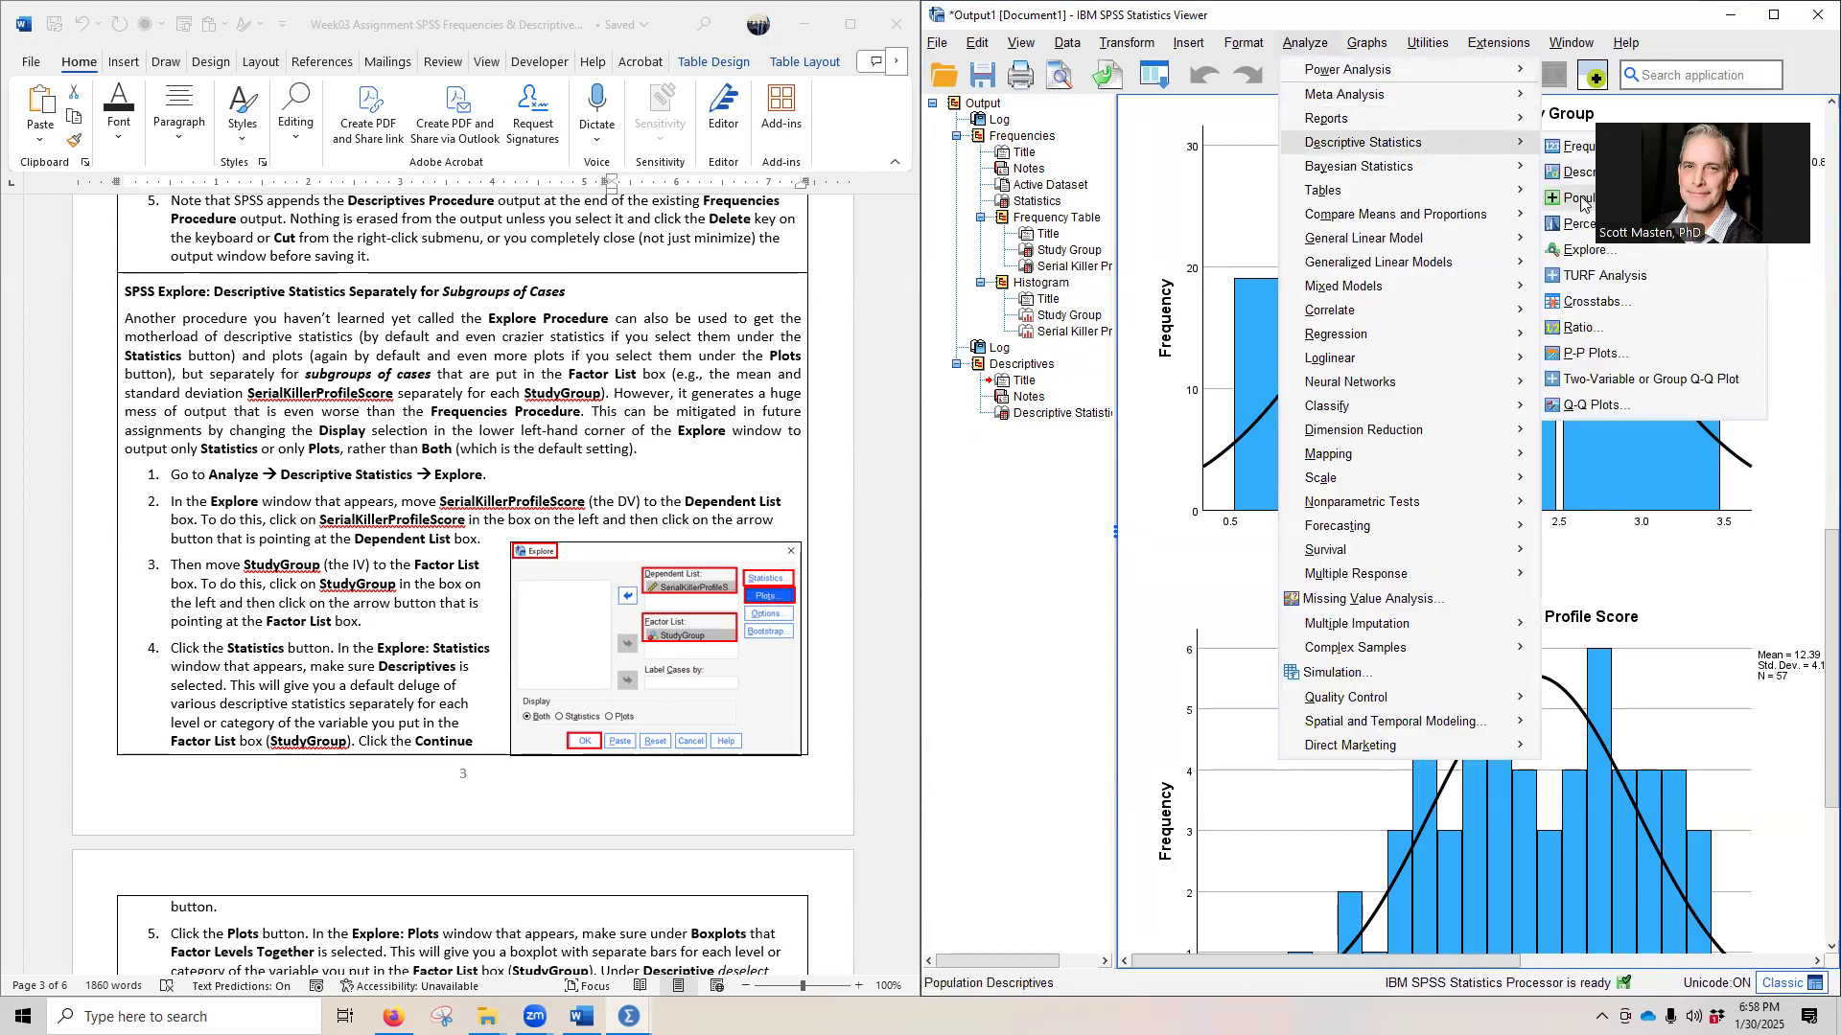
click(1575, 252)
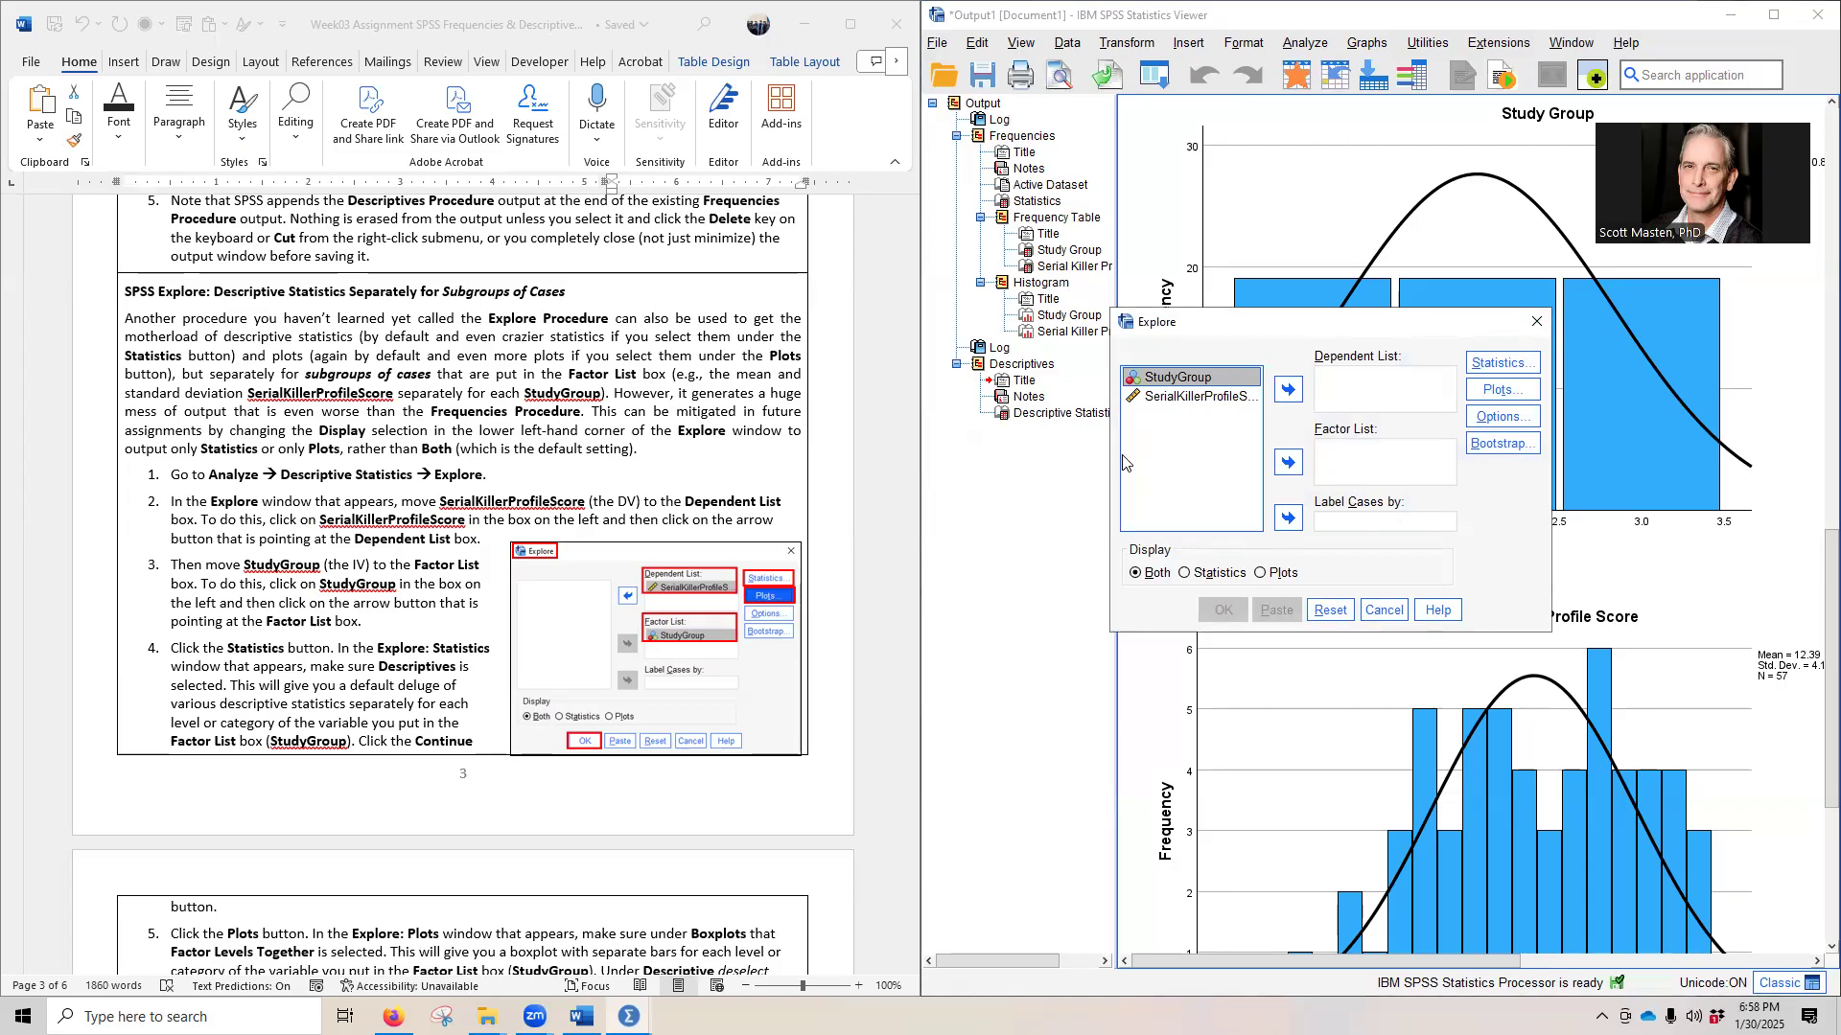
click(1179, 396)
click(1283, 388)
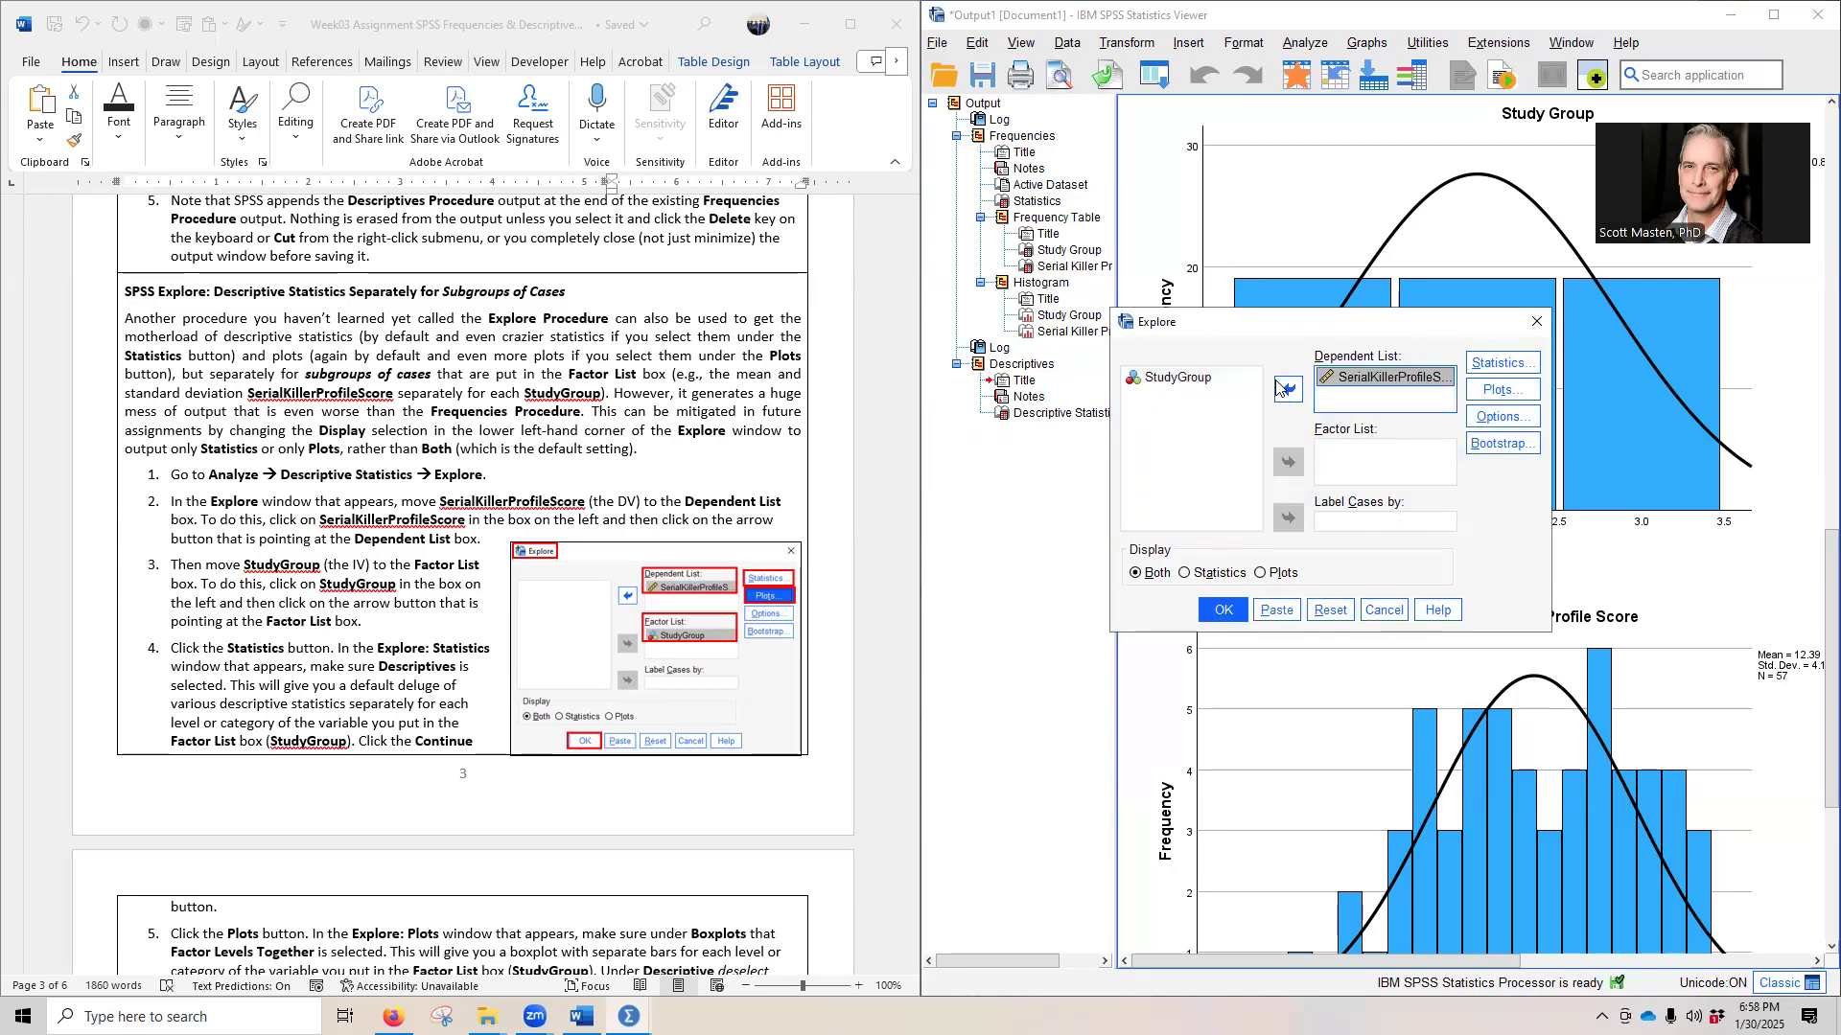
click(1157, 380)
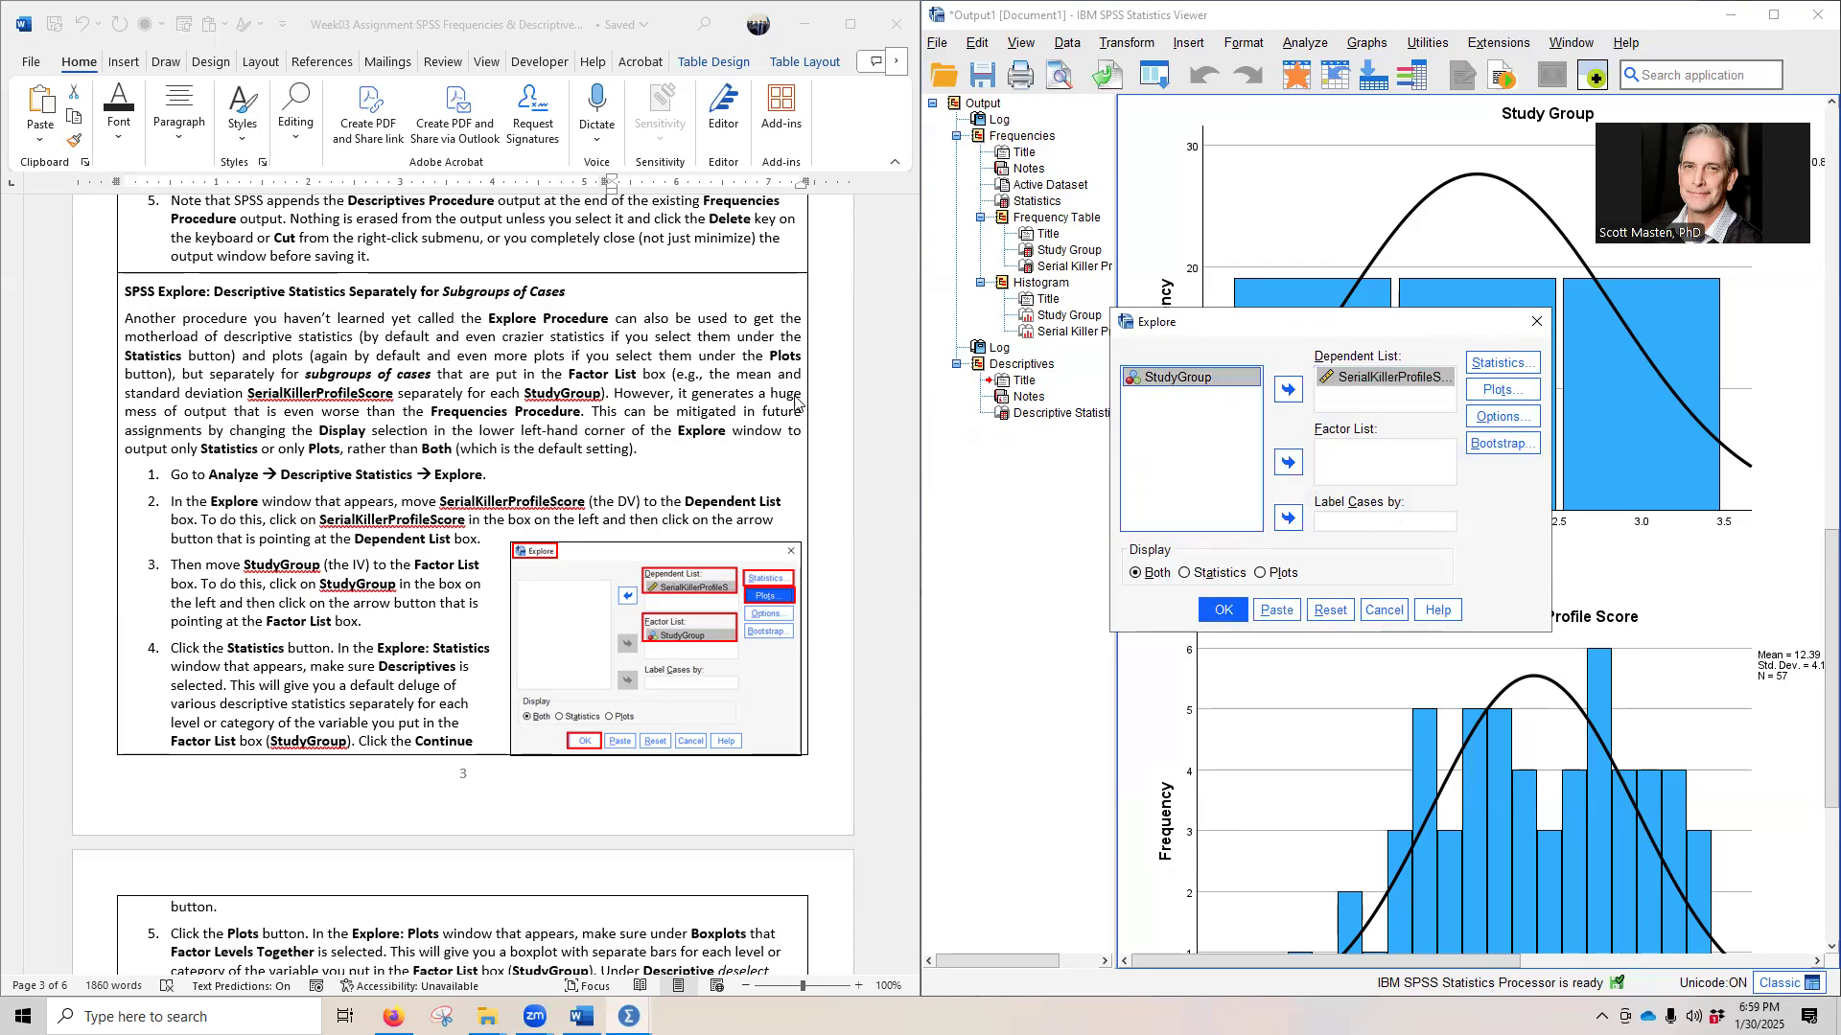
click(1288, 462)
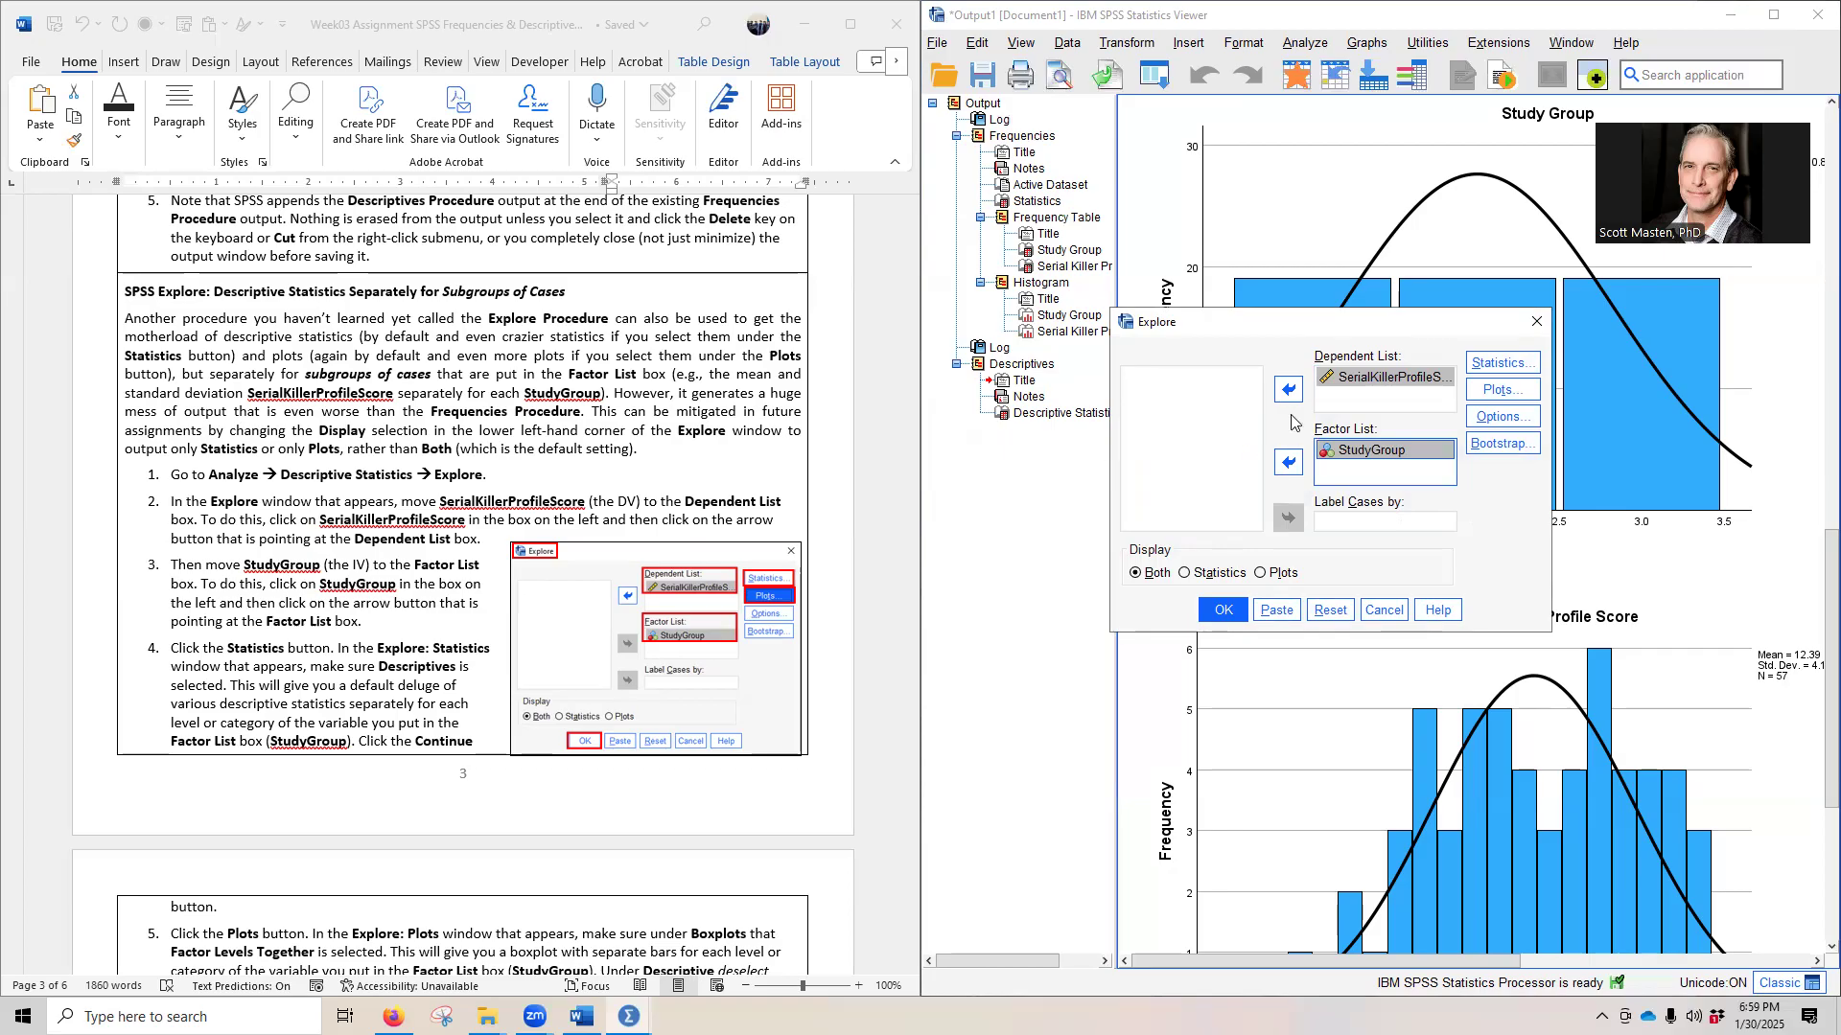
- Keep Descriptives selected in the Explore statistics, and replace the stem-and-leaf plot with a histogram in the plots settings
key(alt+s)
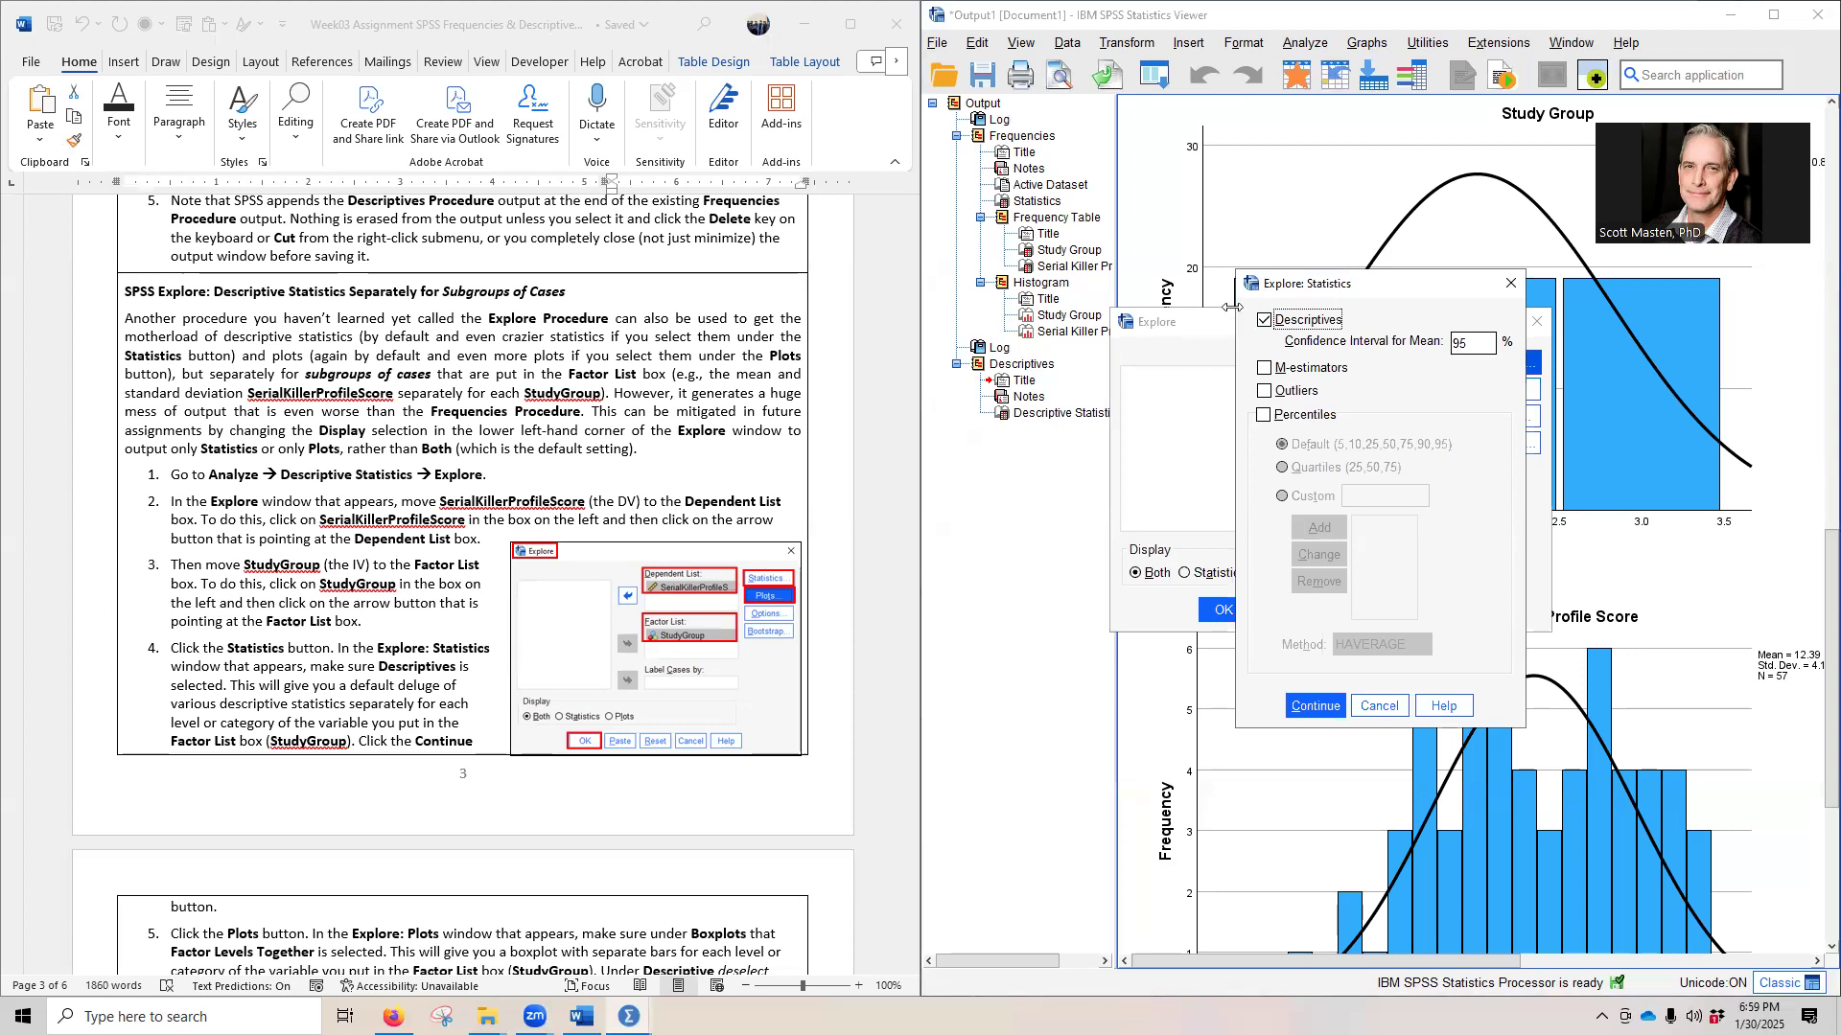
scroll(438, 743, down, 4)
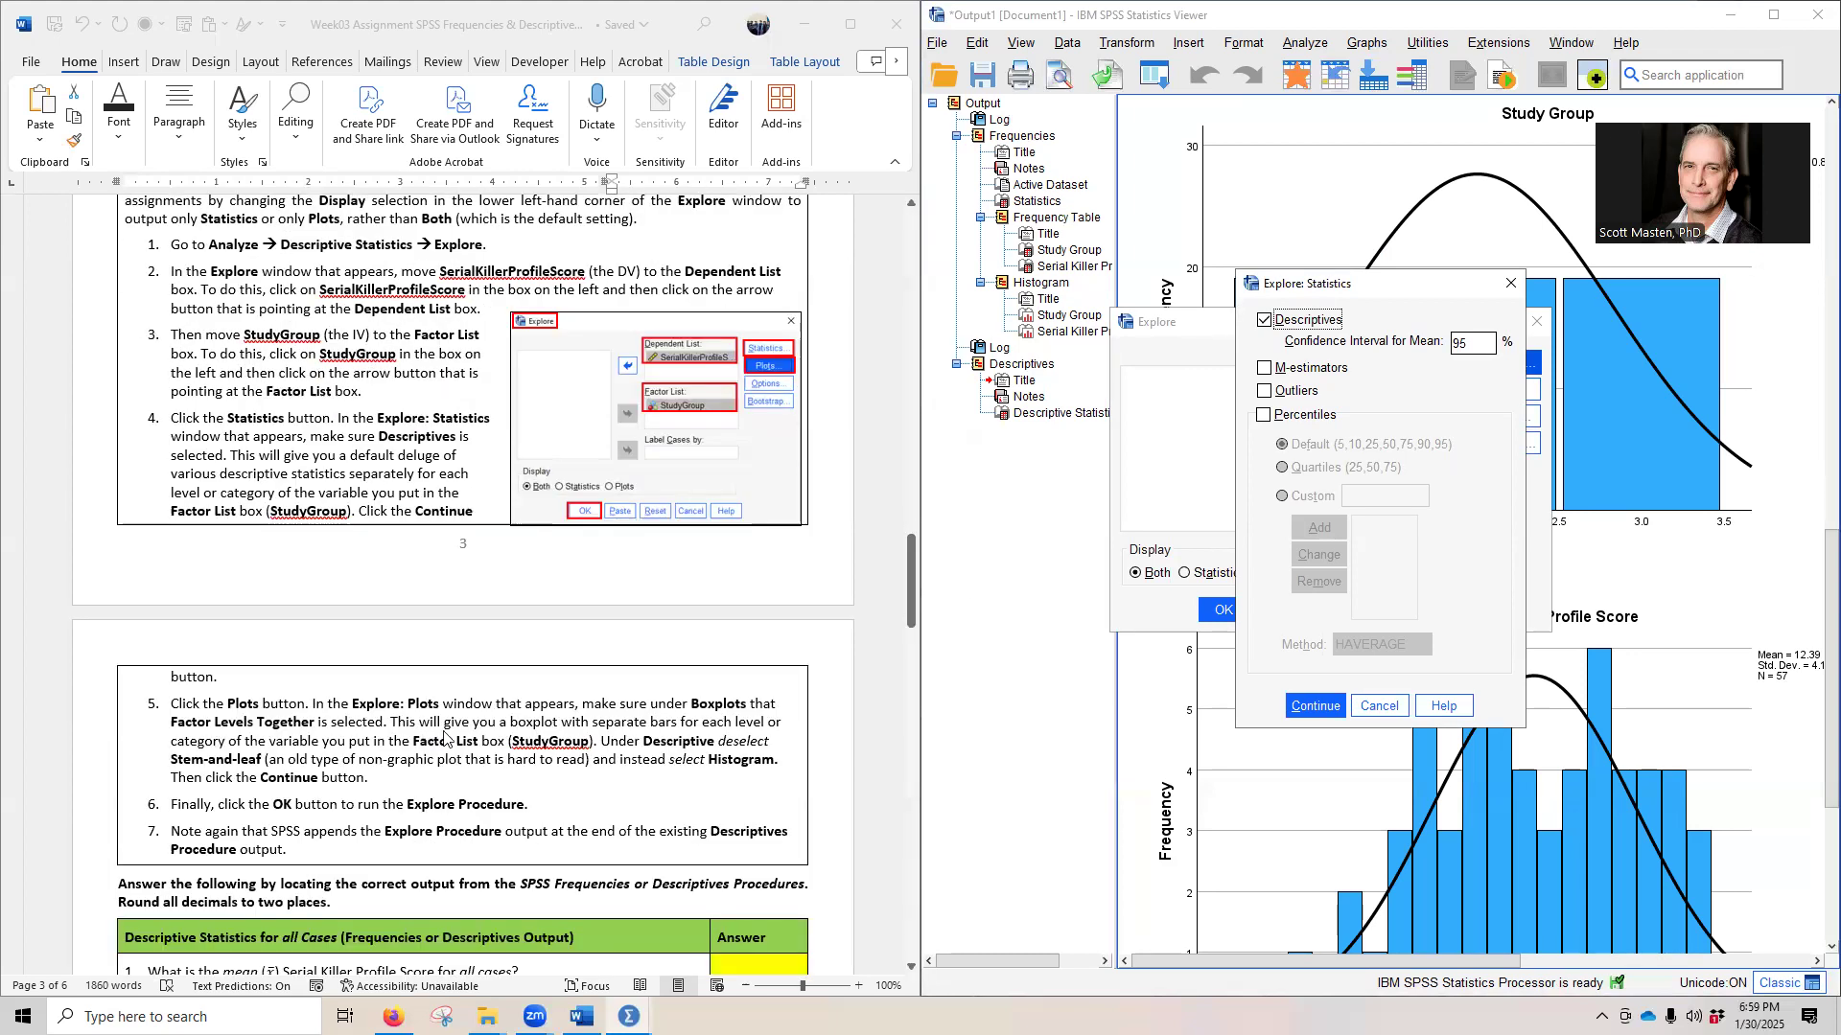
click(1300, 700)
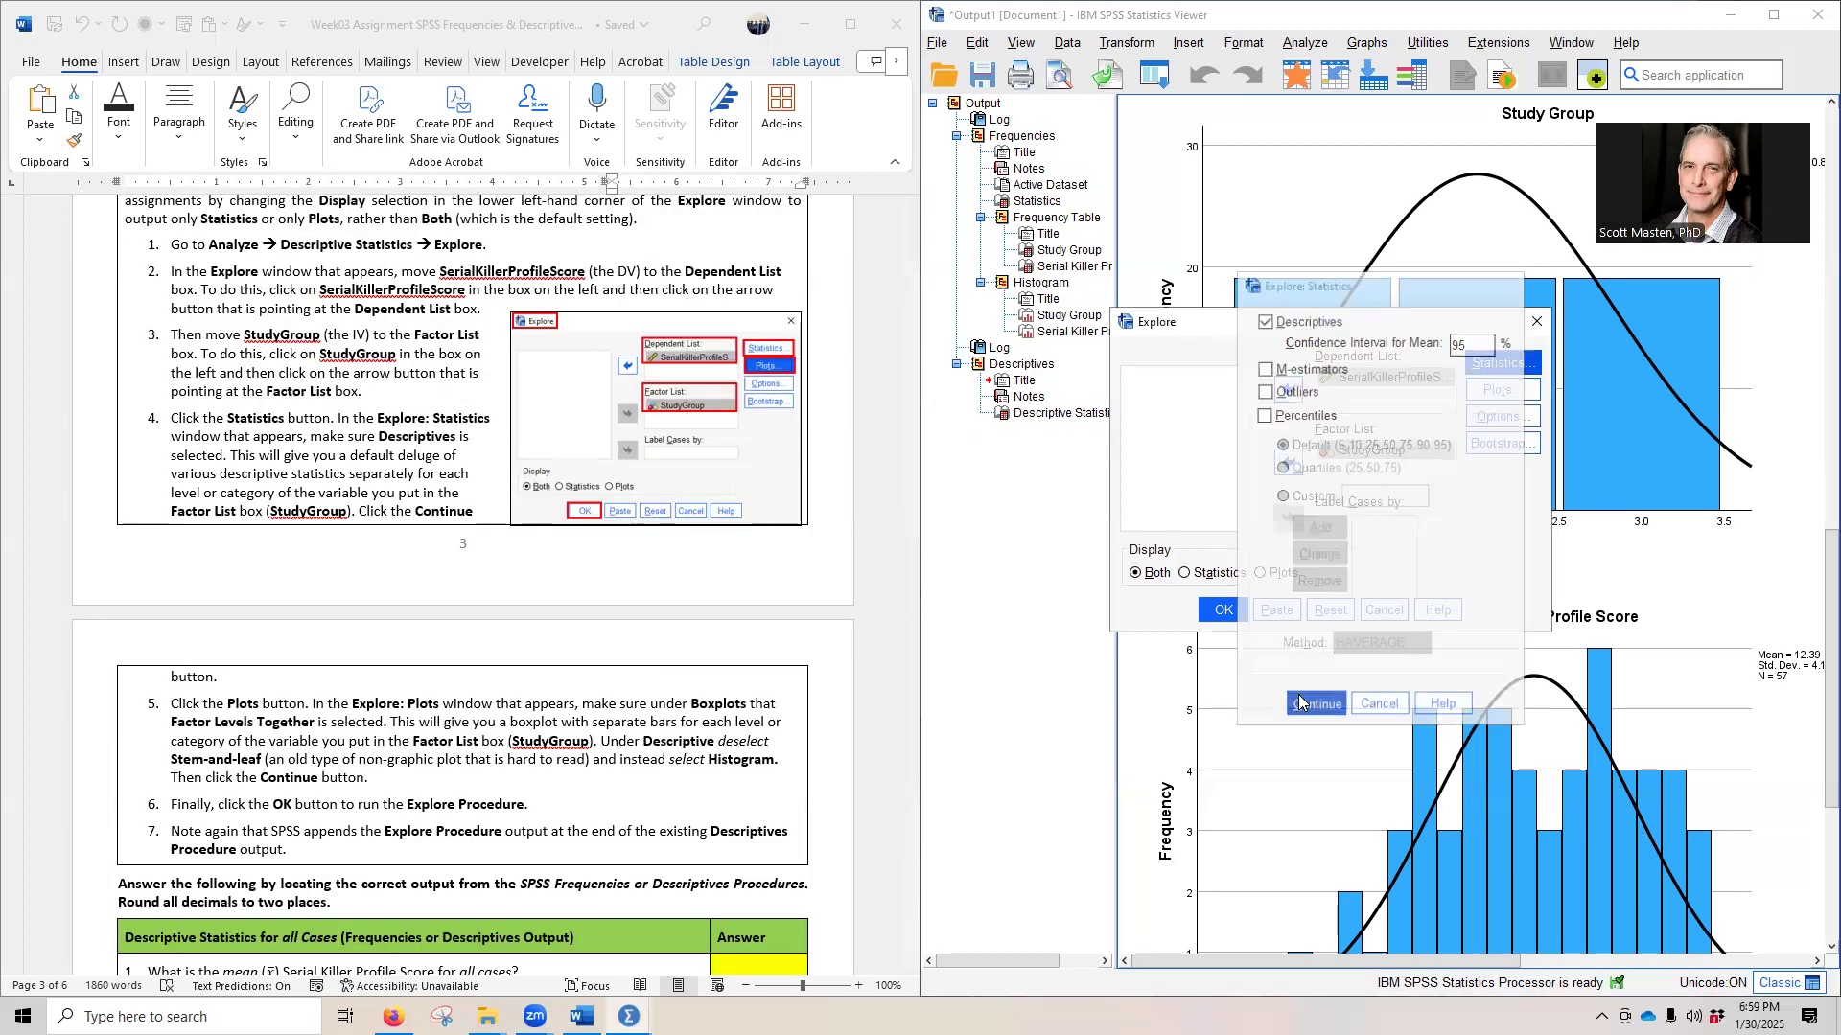
click(1526, 388)
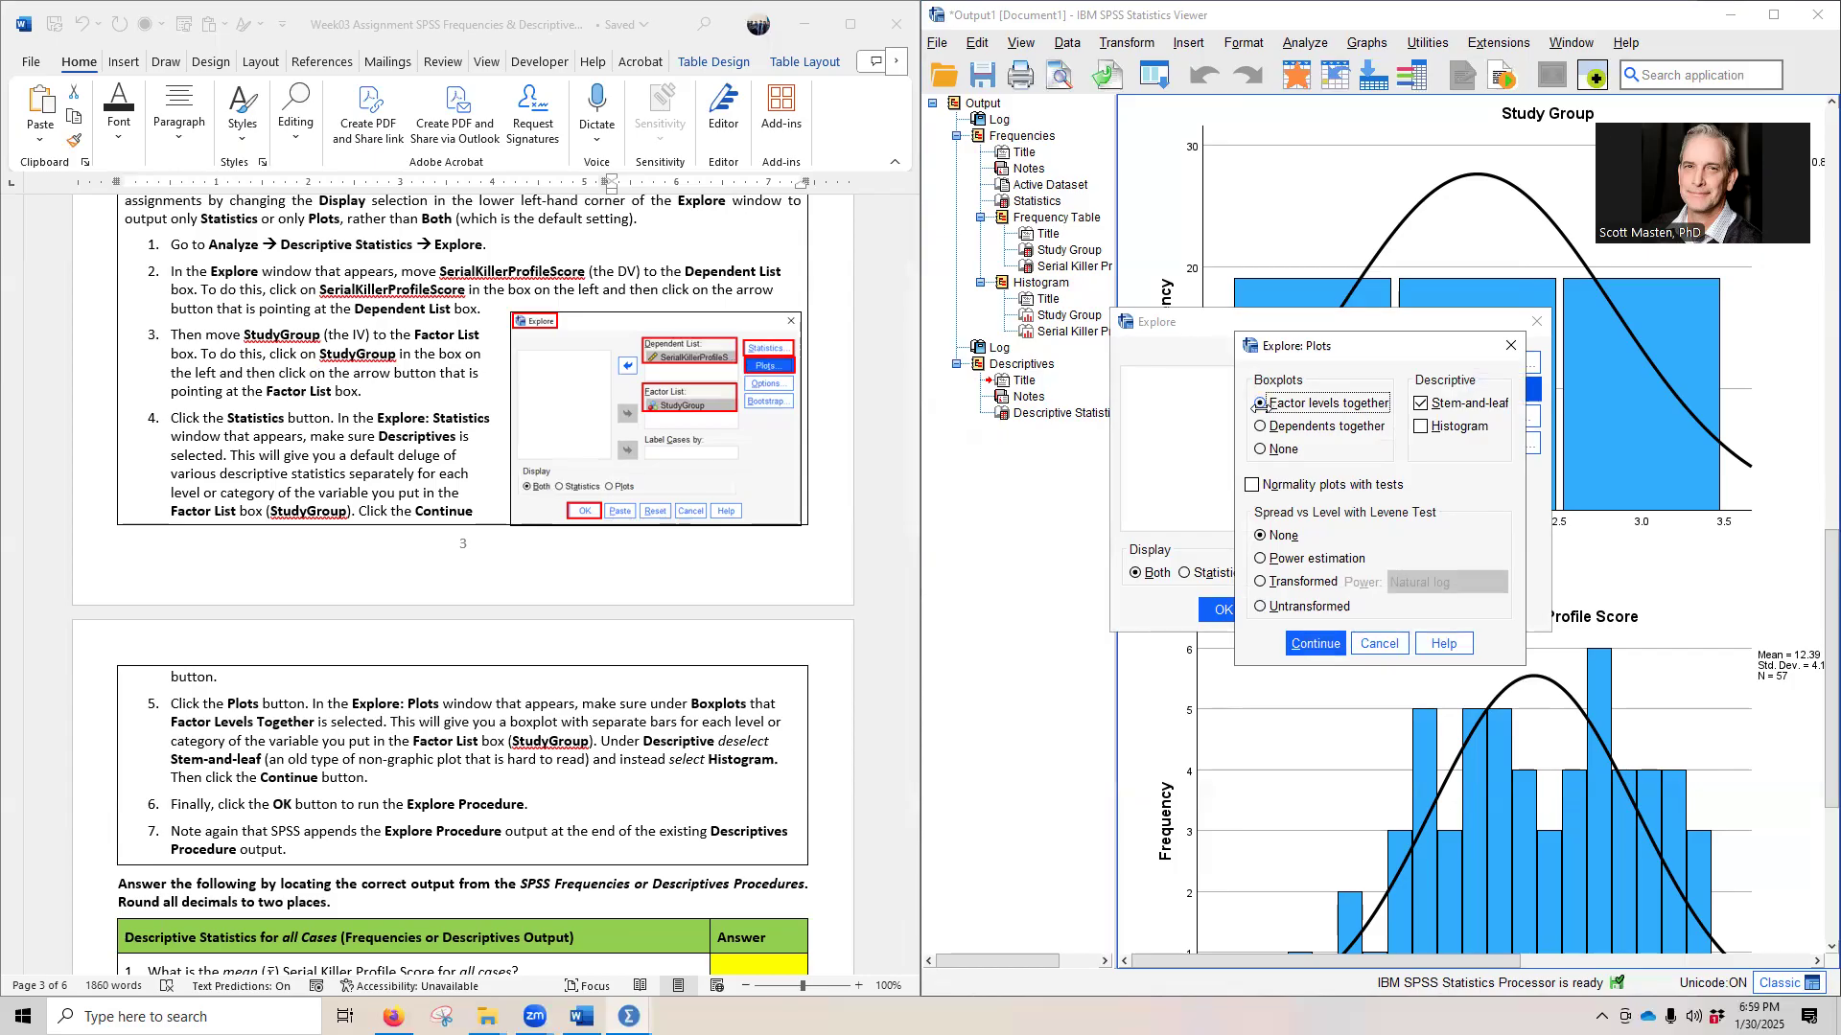
click(1422, 403)
click(1428, 428)
click(1306, 645)
- Run the Explore procedure and dock its output window beside the assignment document with a narrower outline pane
click(1210, 608)
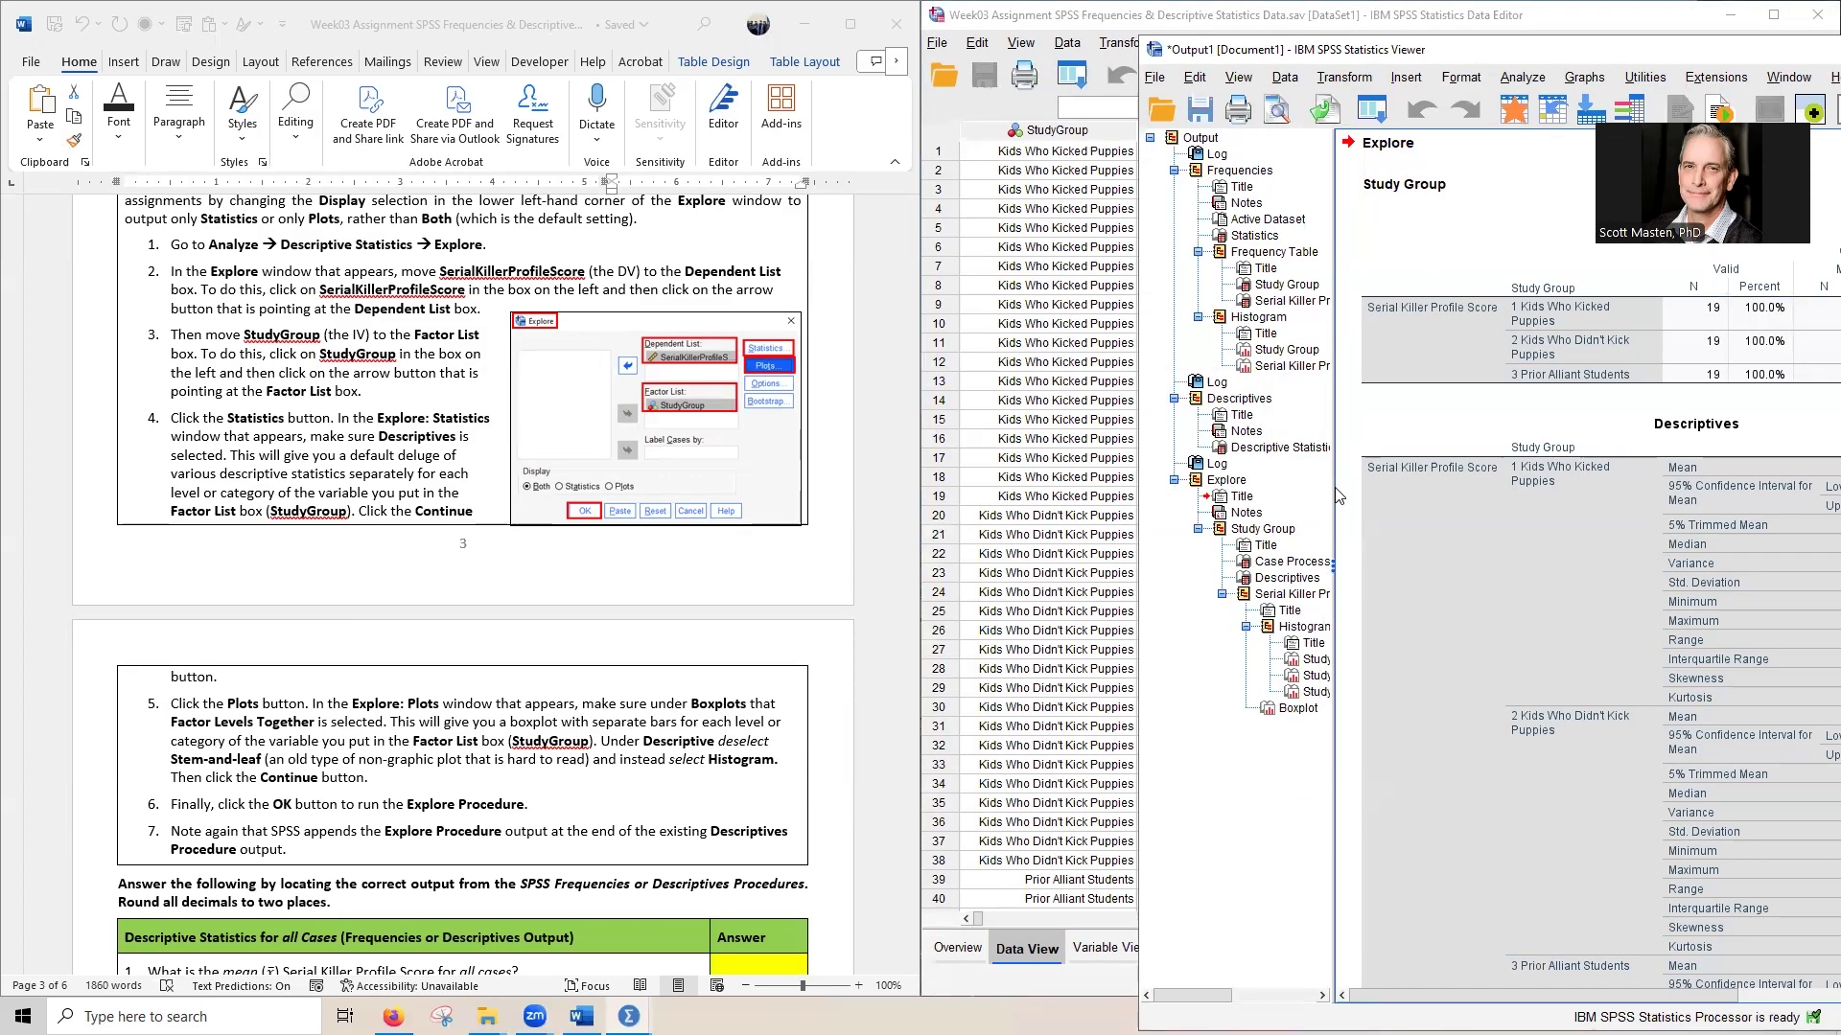
drag(1334, 486, 1210, 489)
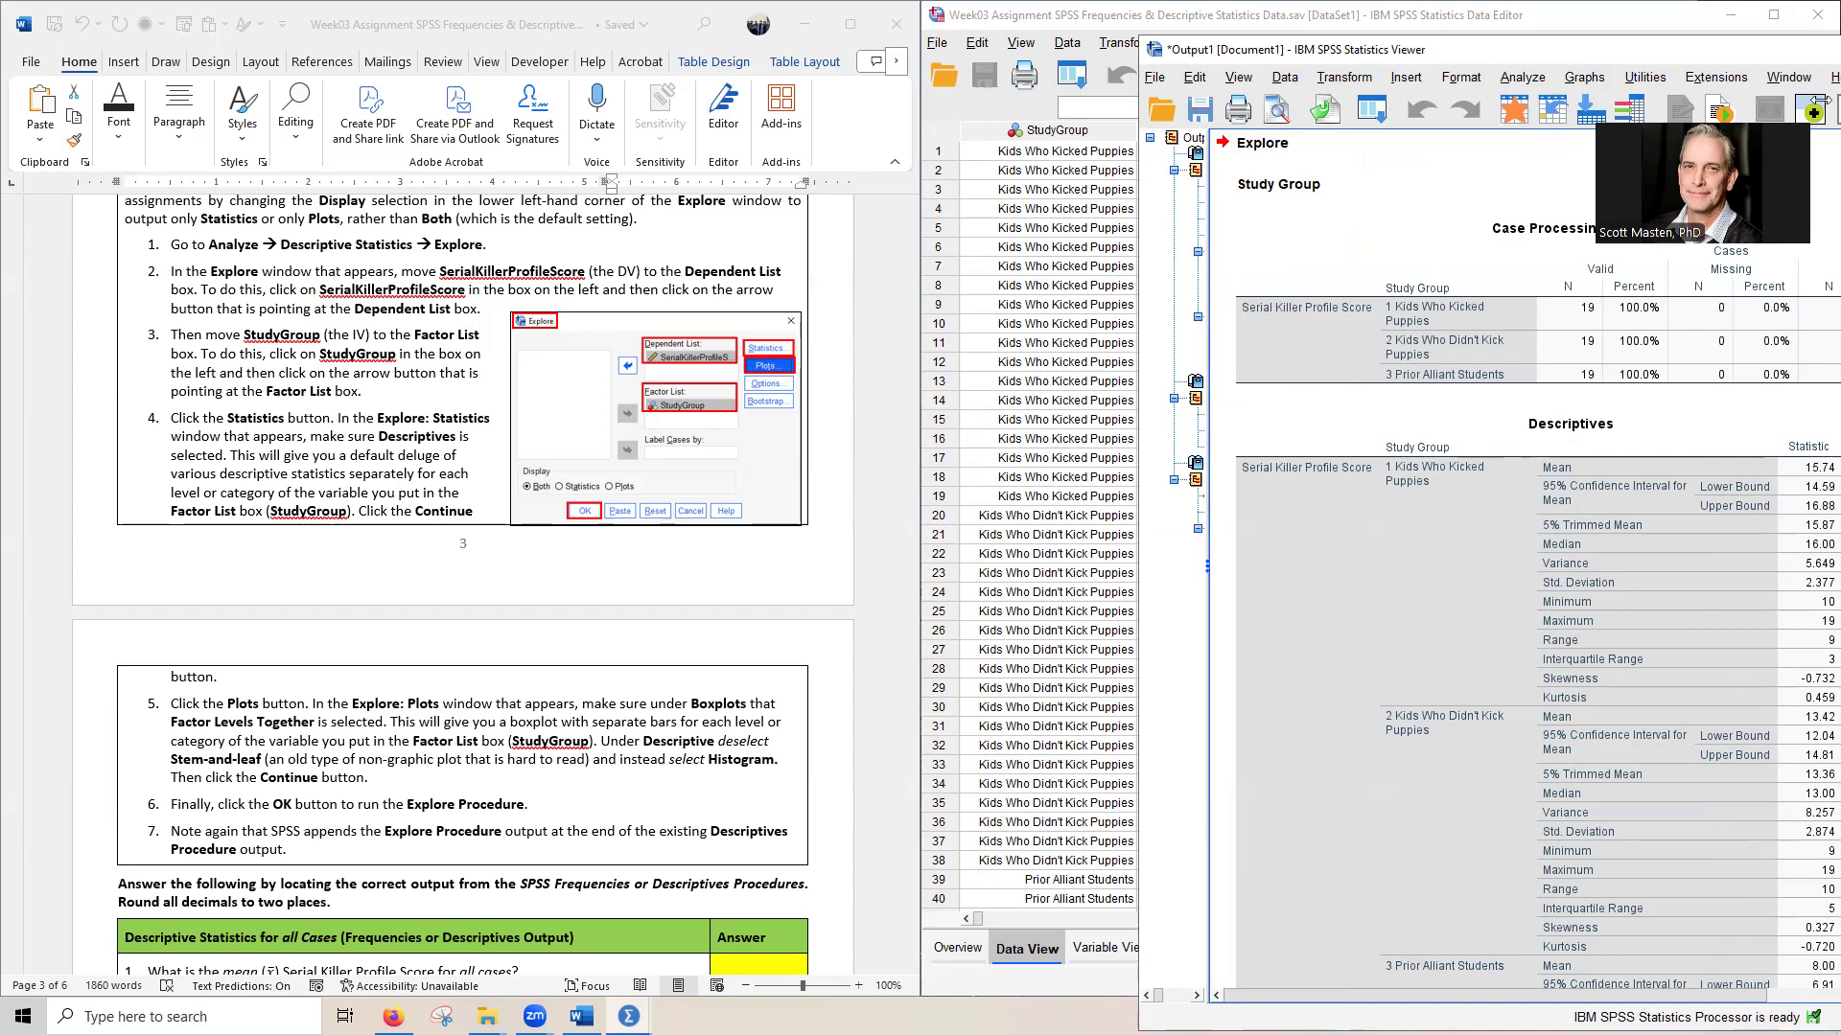
drag(1820, 100, 1839, 99)
- Review the all-cases questions in the assignment and examine the Frequencies, Descriptives and Explore tables in the output that answer them
scroll(235, 834, down, 7)
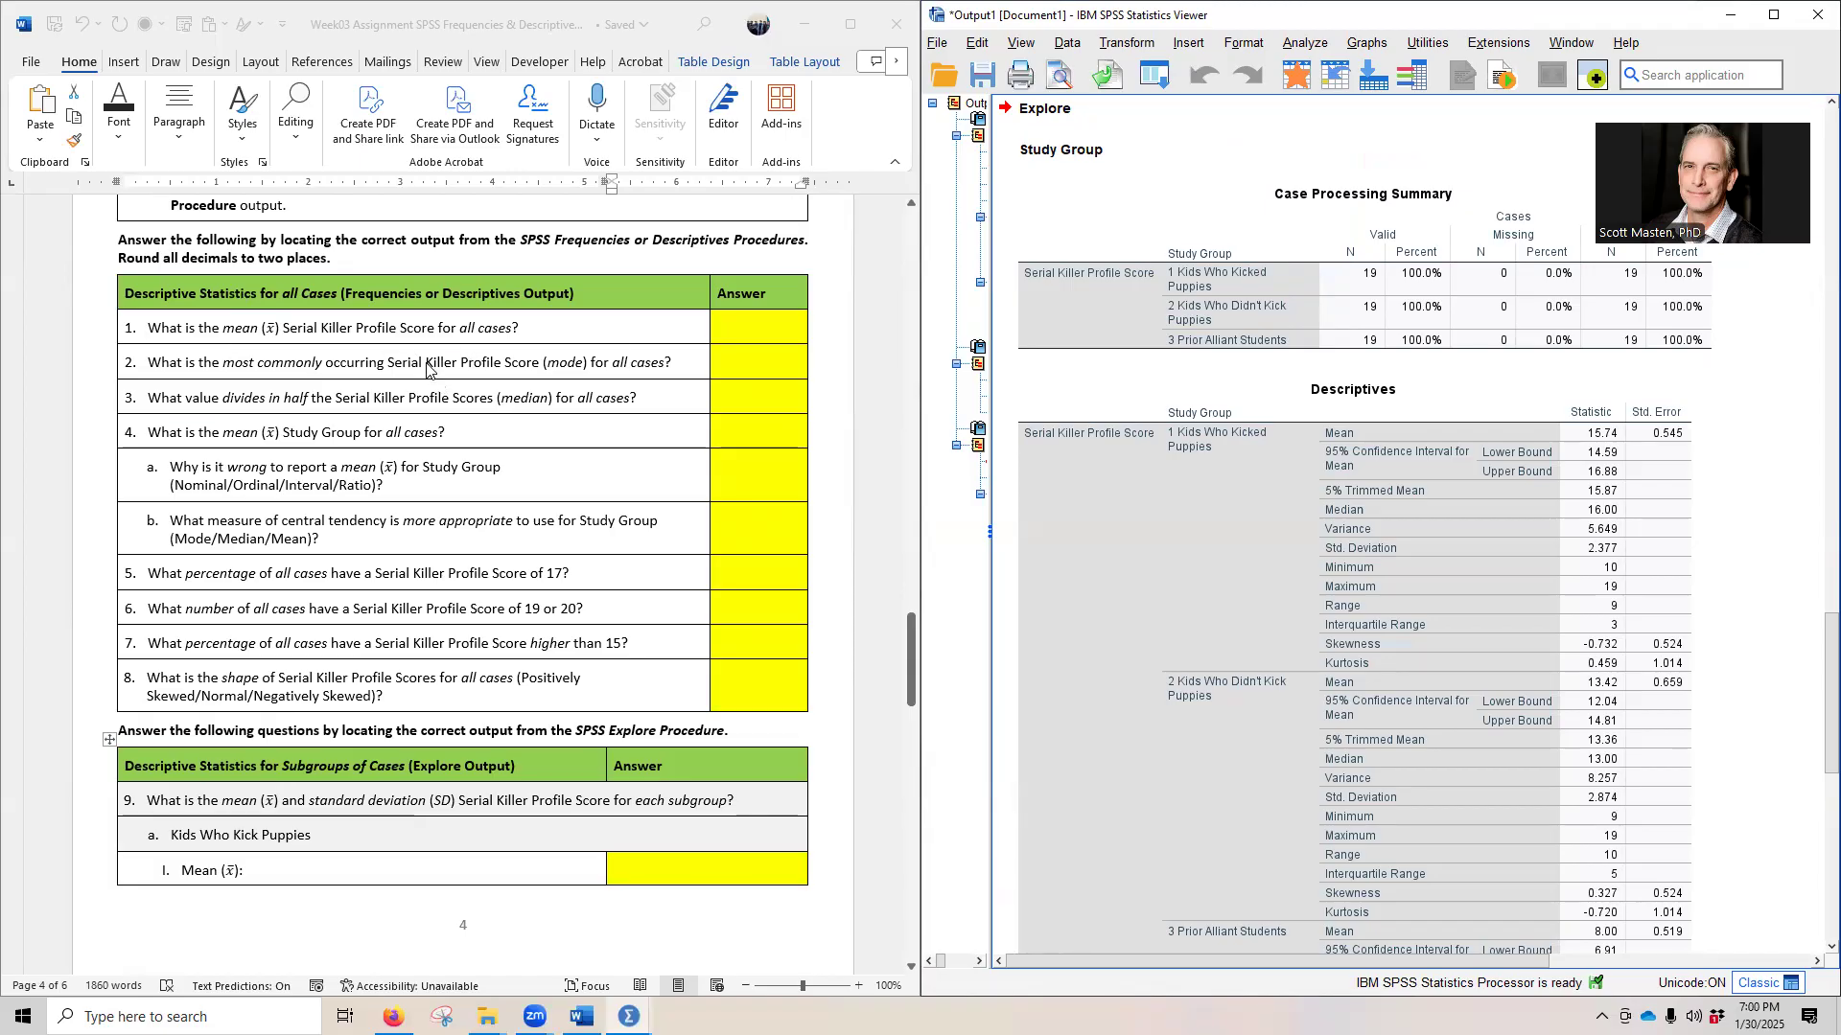
drag(1829, 708, 1820, 125)
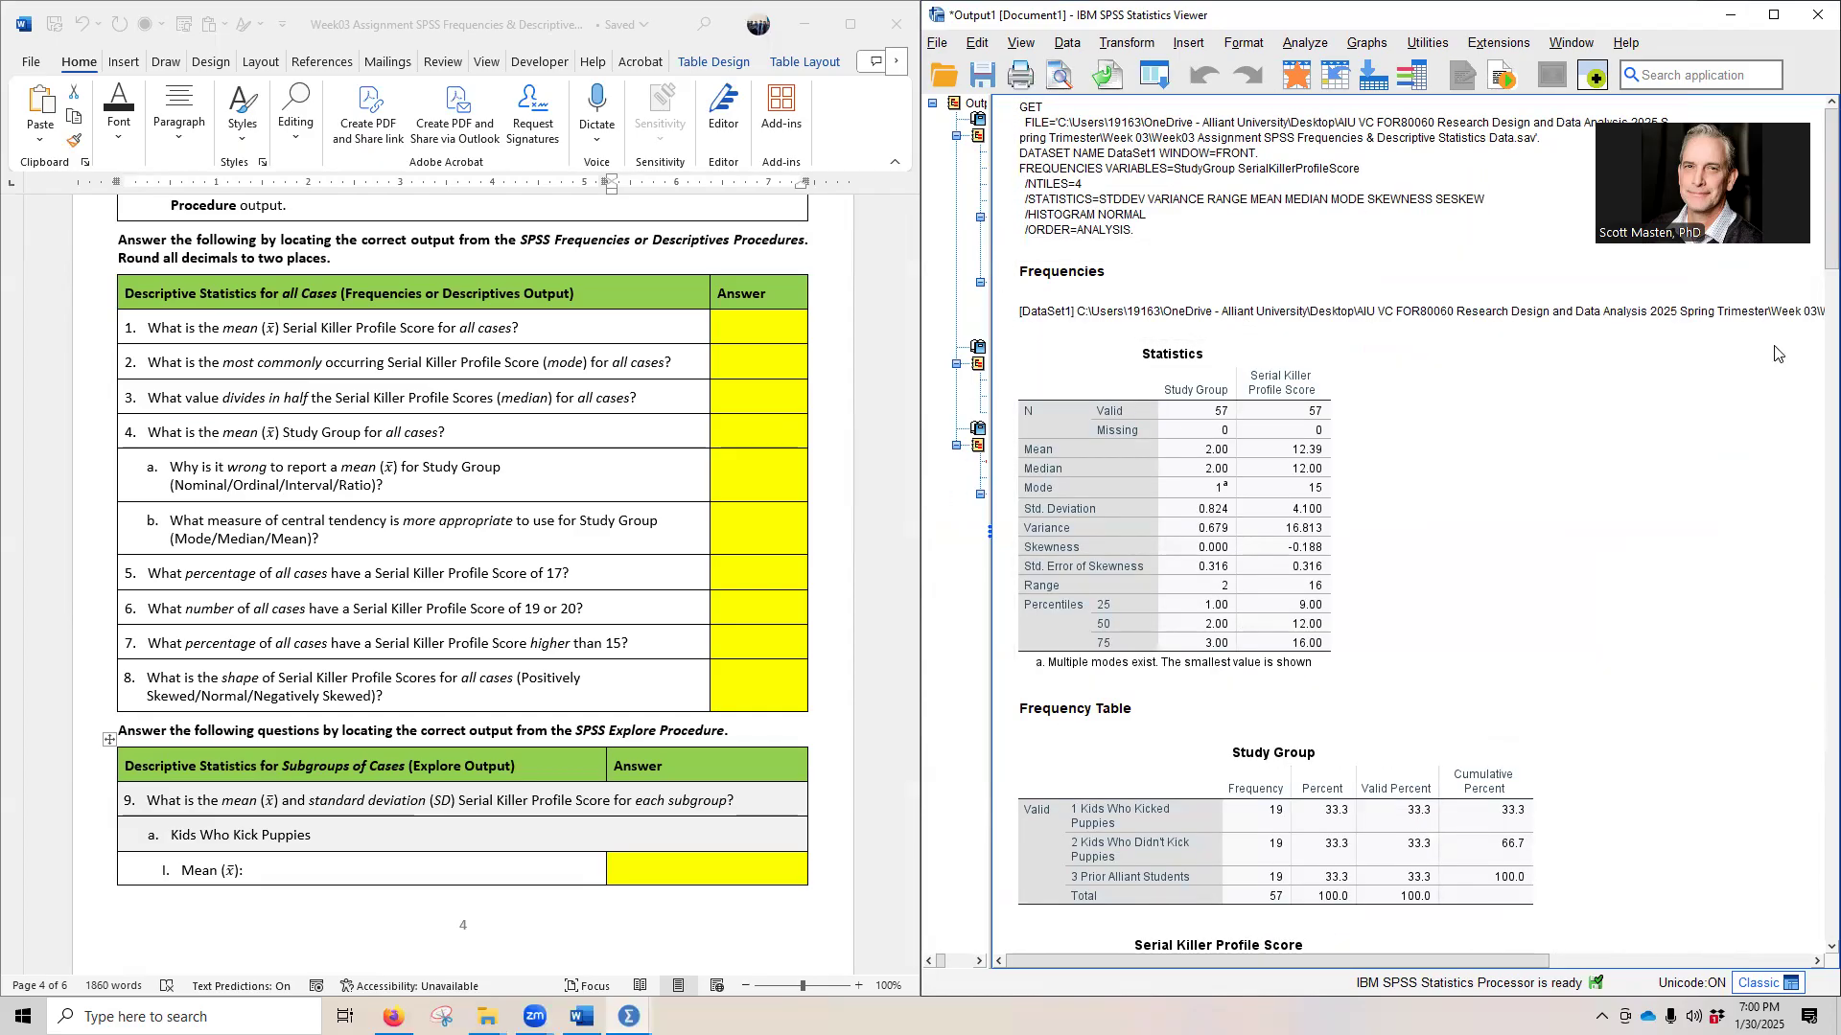
drag(1811, 185, 1812, 719)
scroll(1310, 525, up, 20)
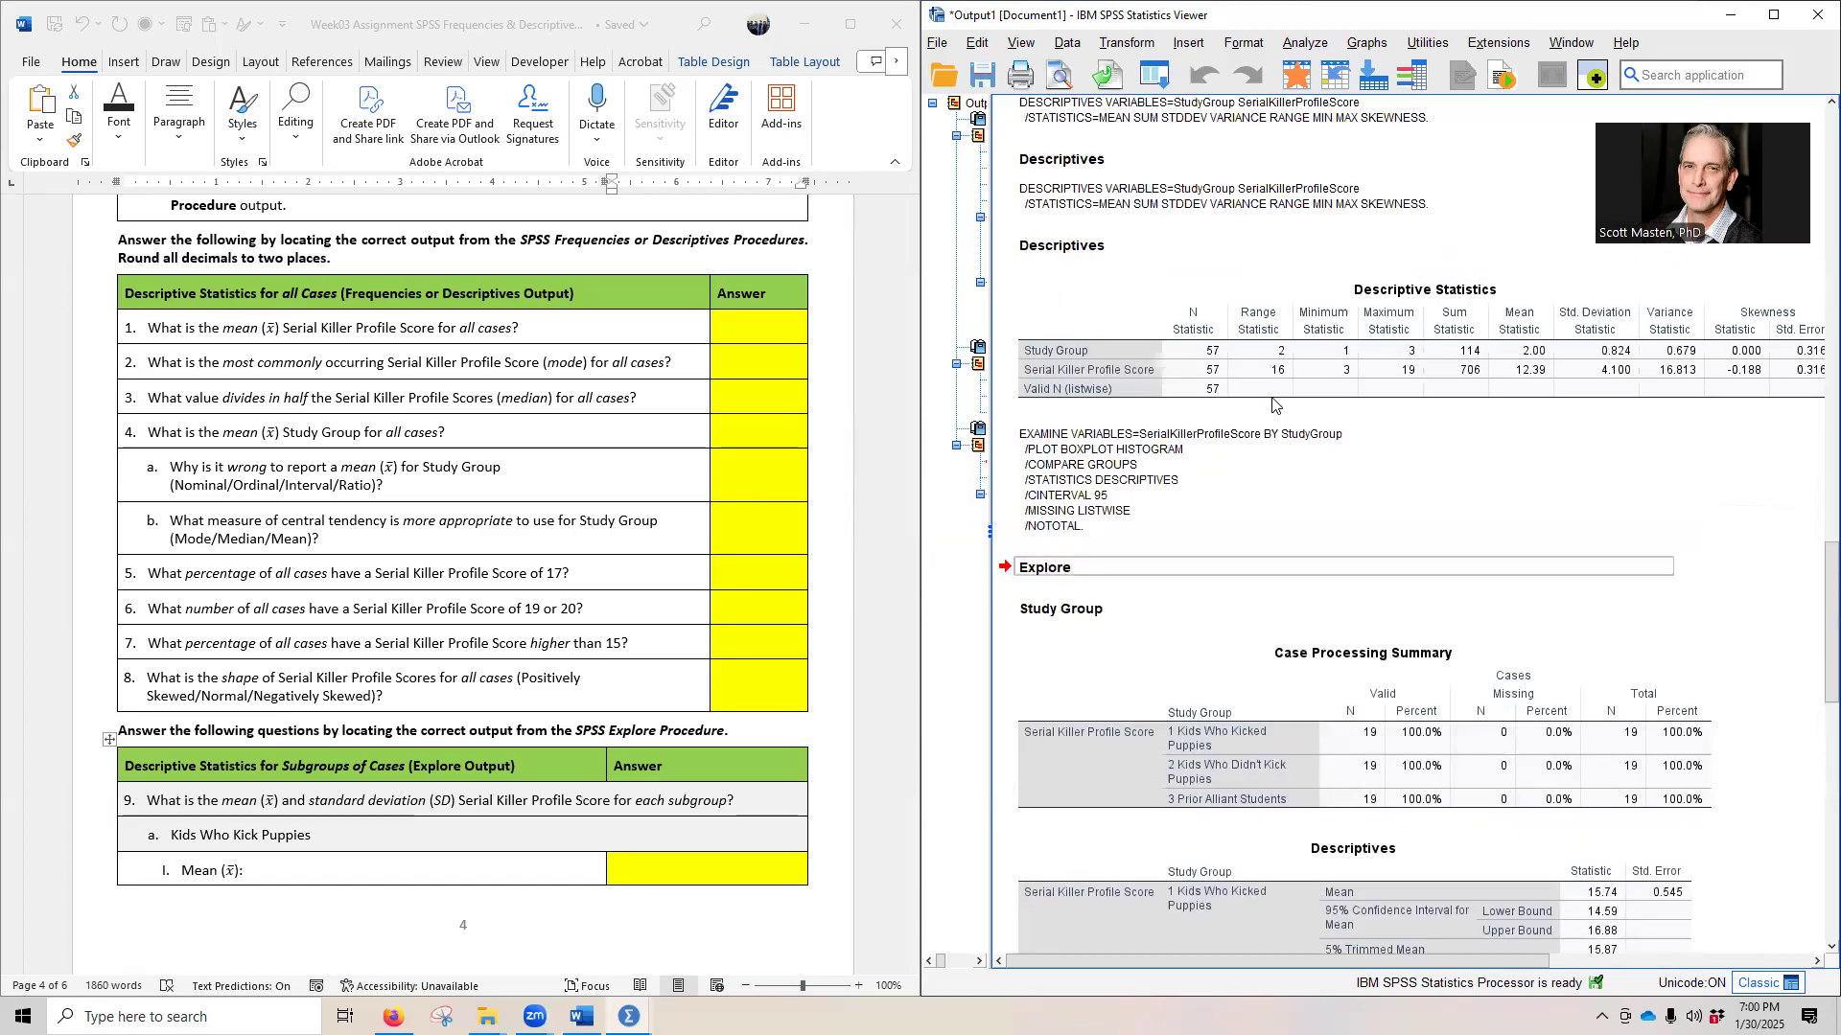
scroll(1256, 407, down, 10)
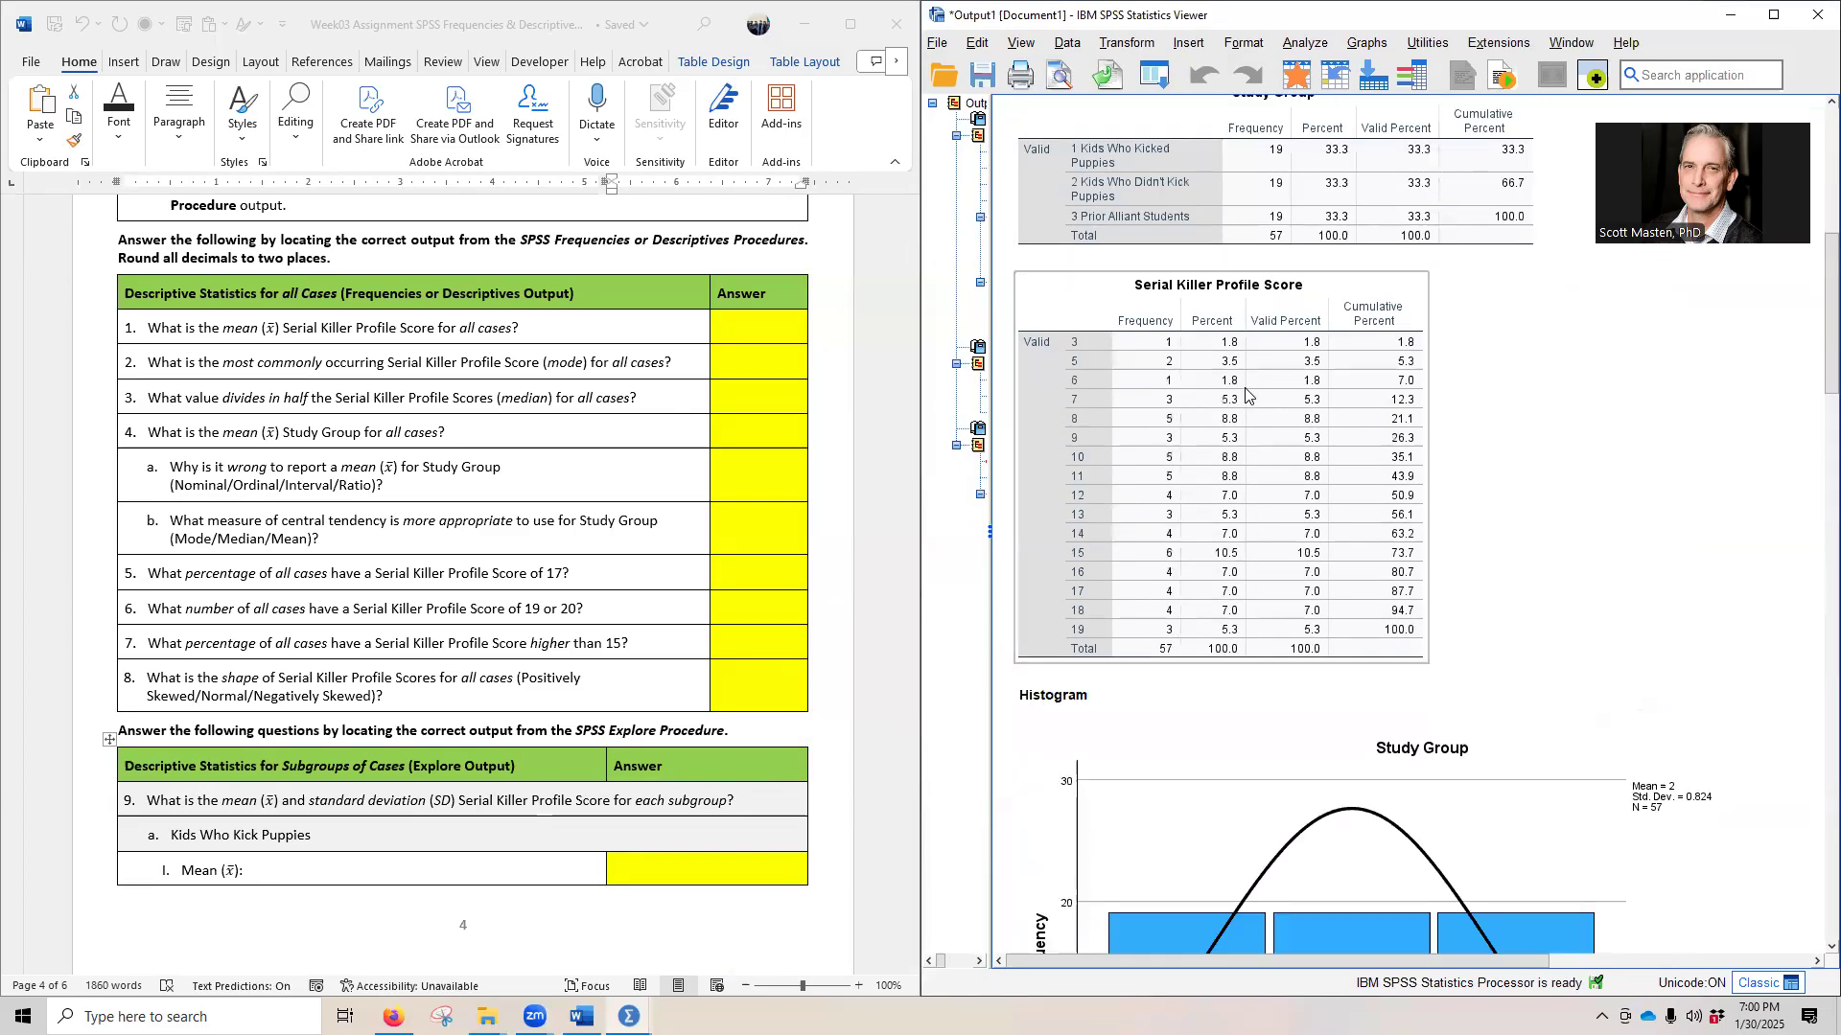
scroll(1166, 420, up, 15)
scroll(1160, 423, down, 6)
scroll(1151, 427, down, 15)
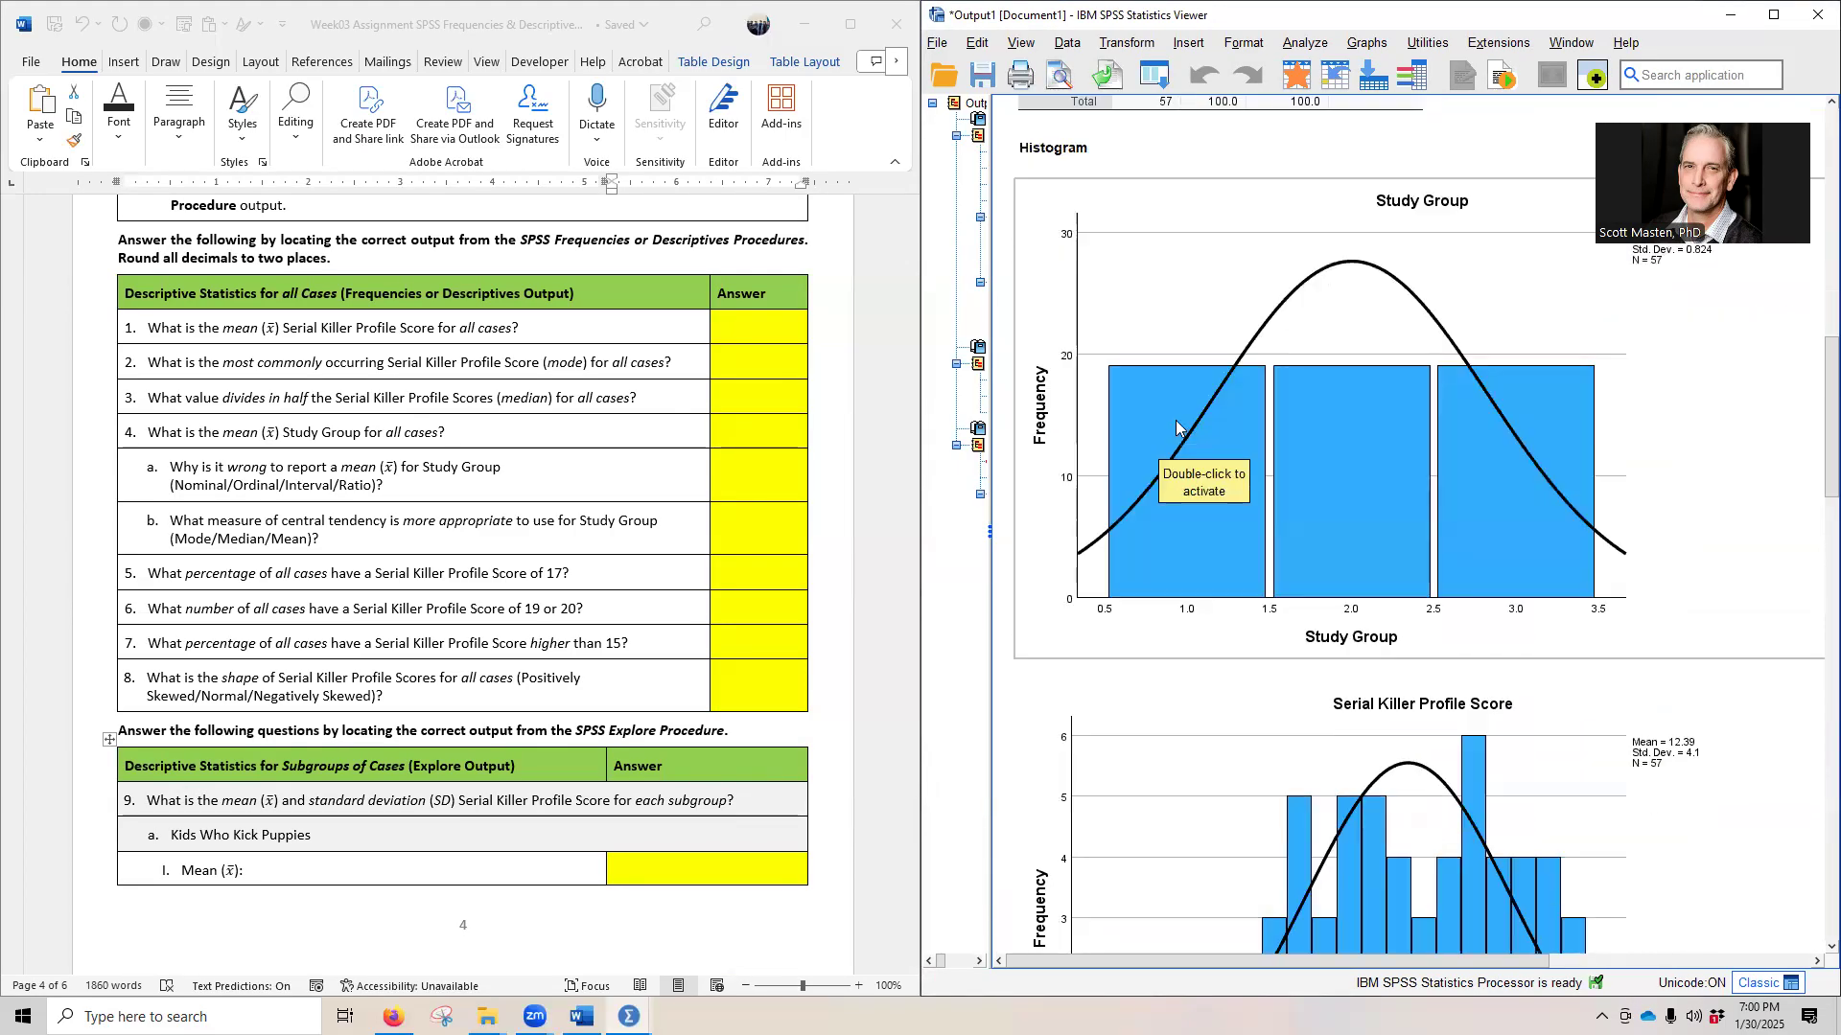
scroll(1047, 426, up, 2)
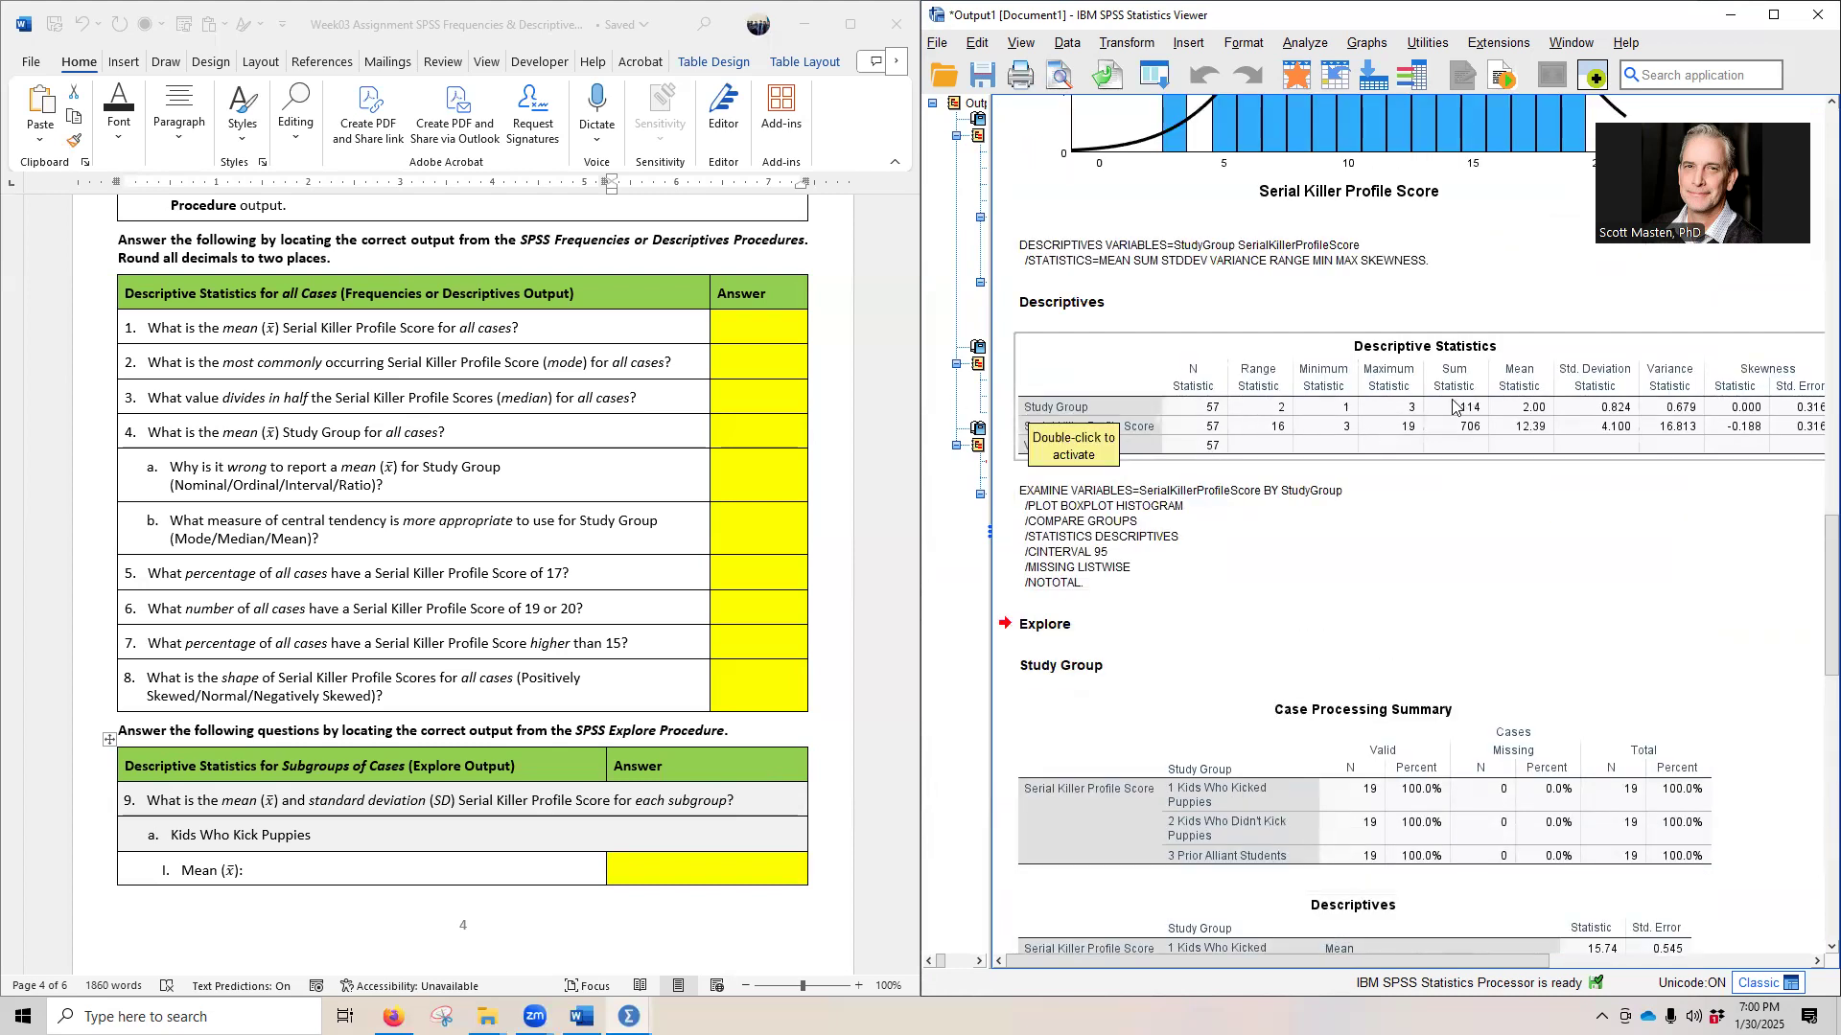
scroll(1237, 422, down, 5)
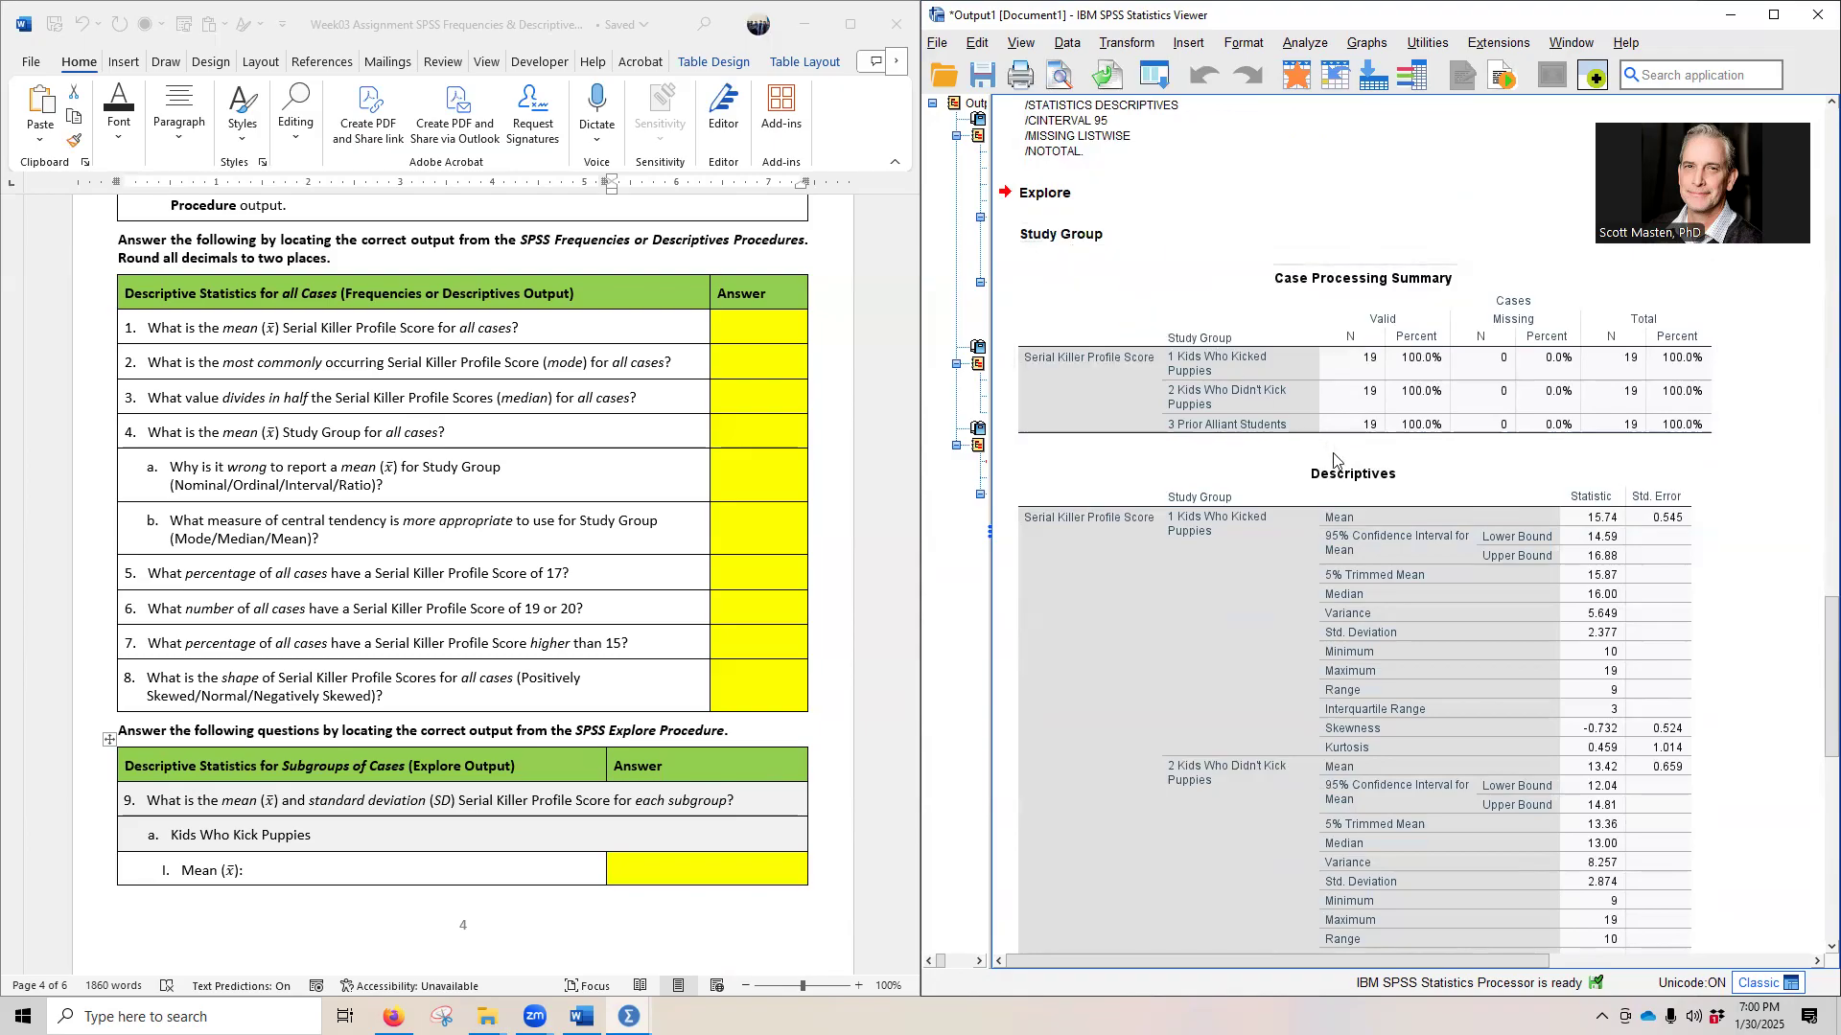
scroll(1246, 480, up, 4)
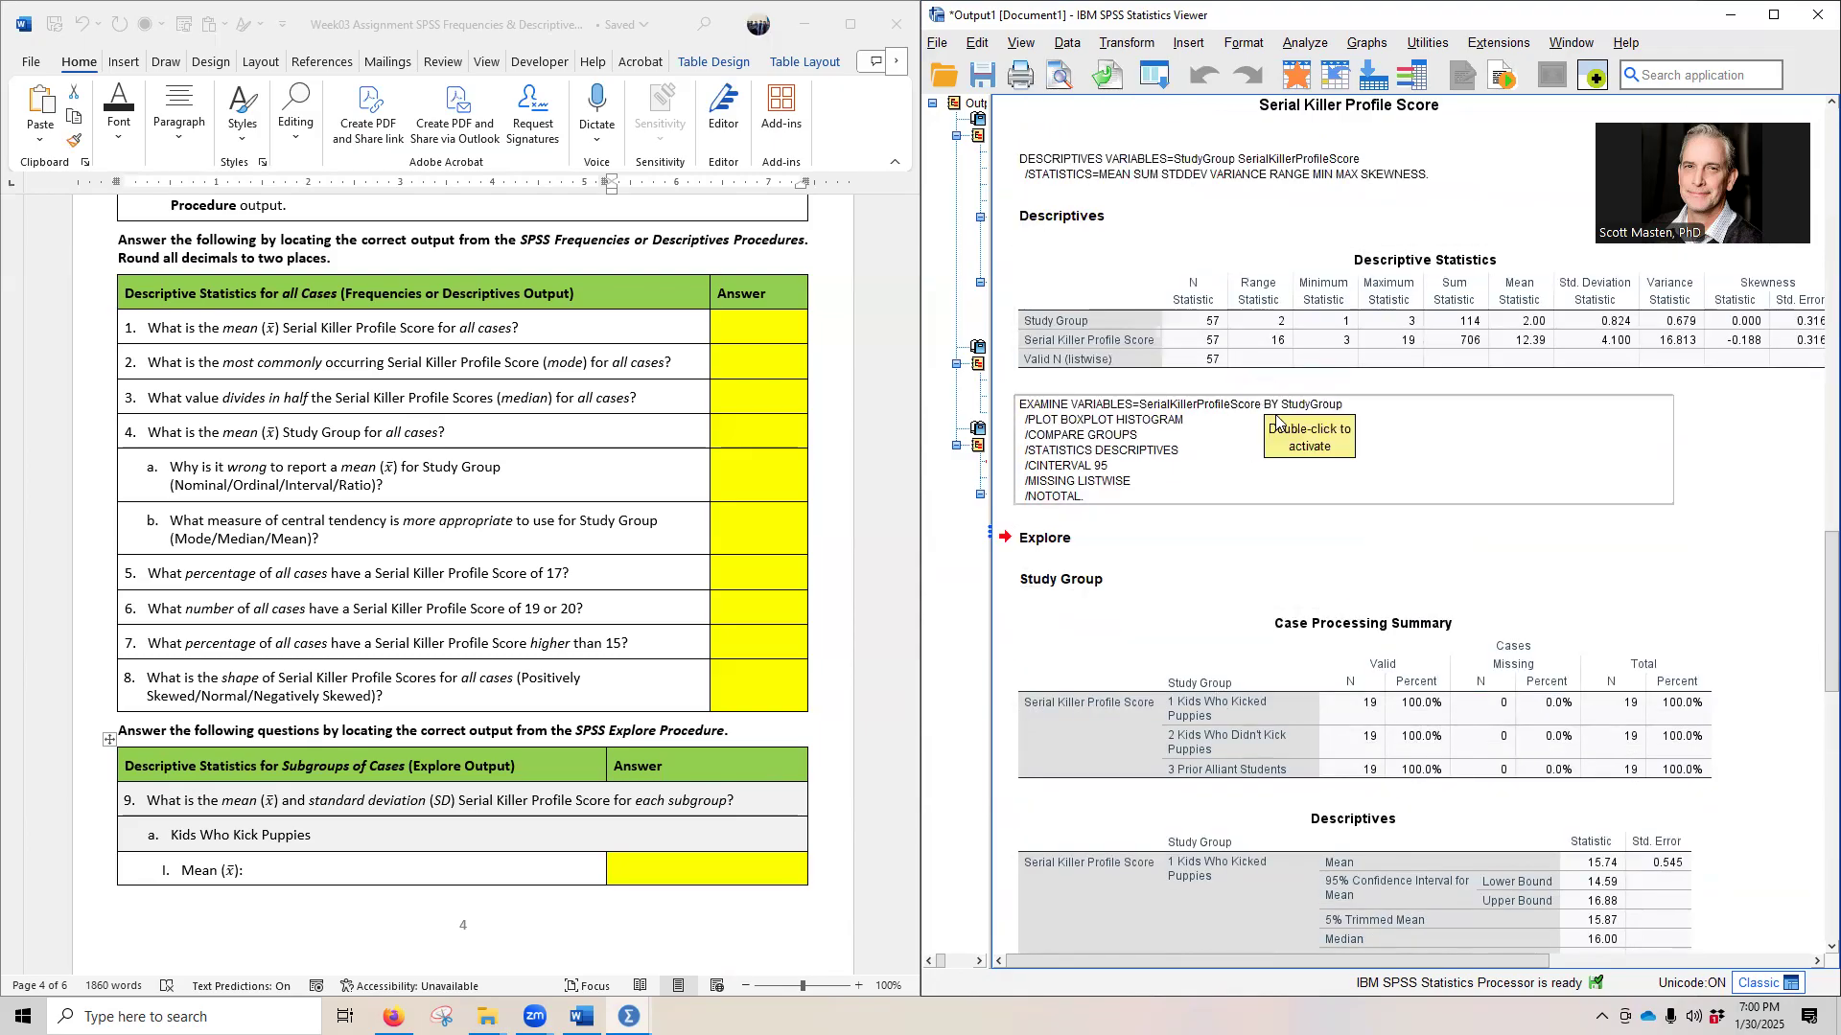
scroll(1198, 421, up, 3)
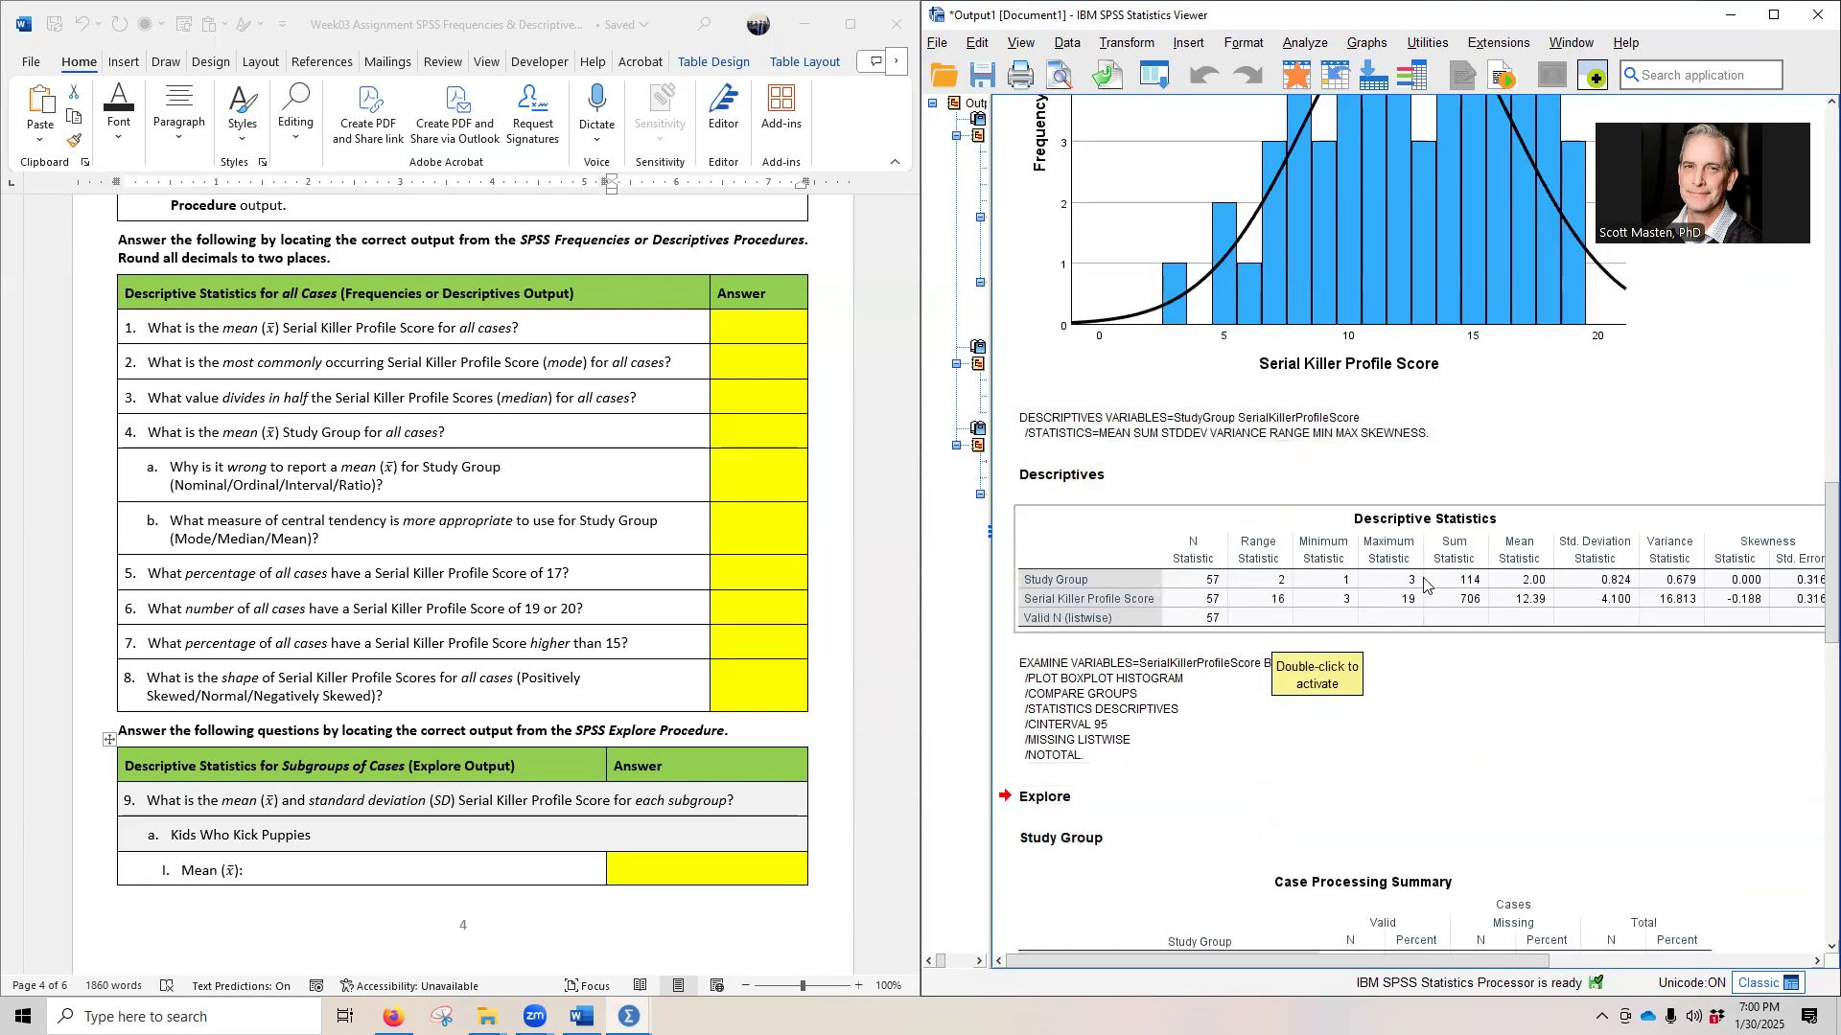
drag(1316, 965, 1201, 942)
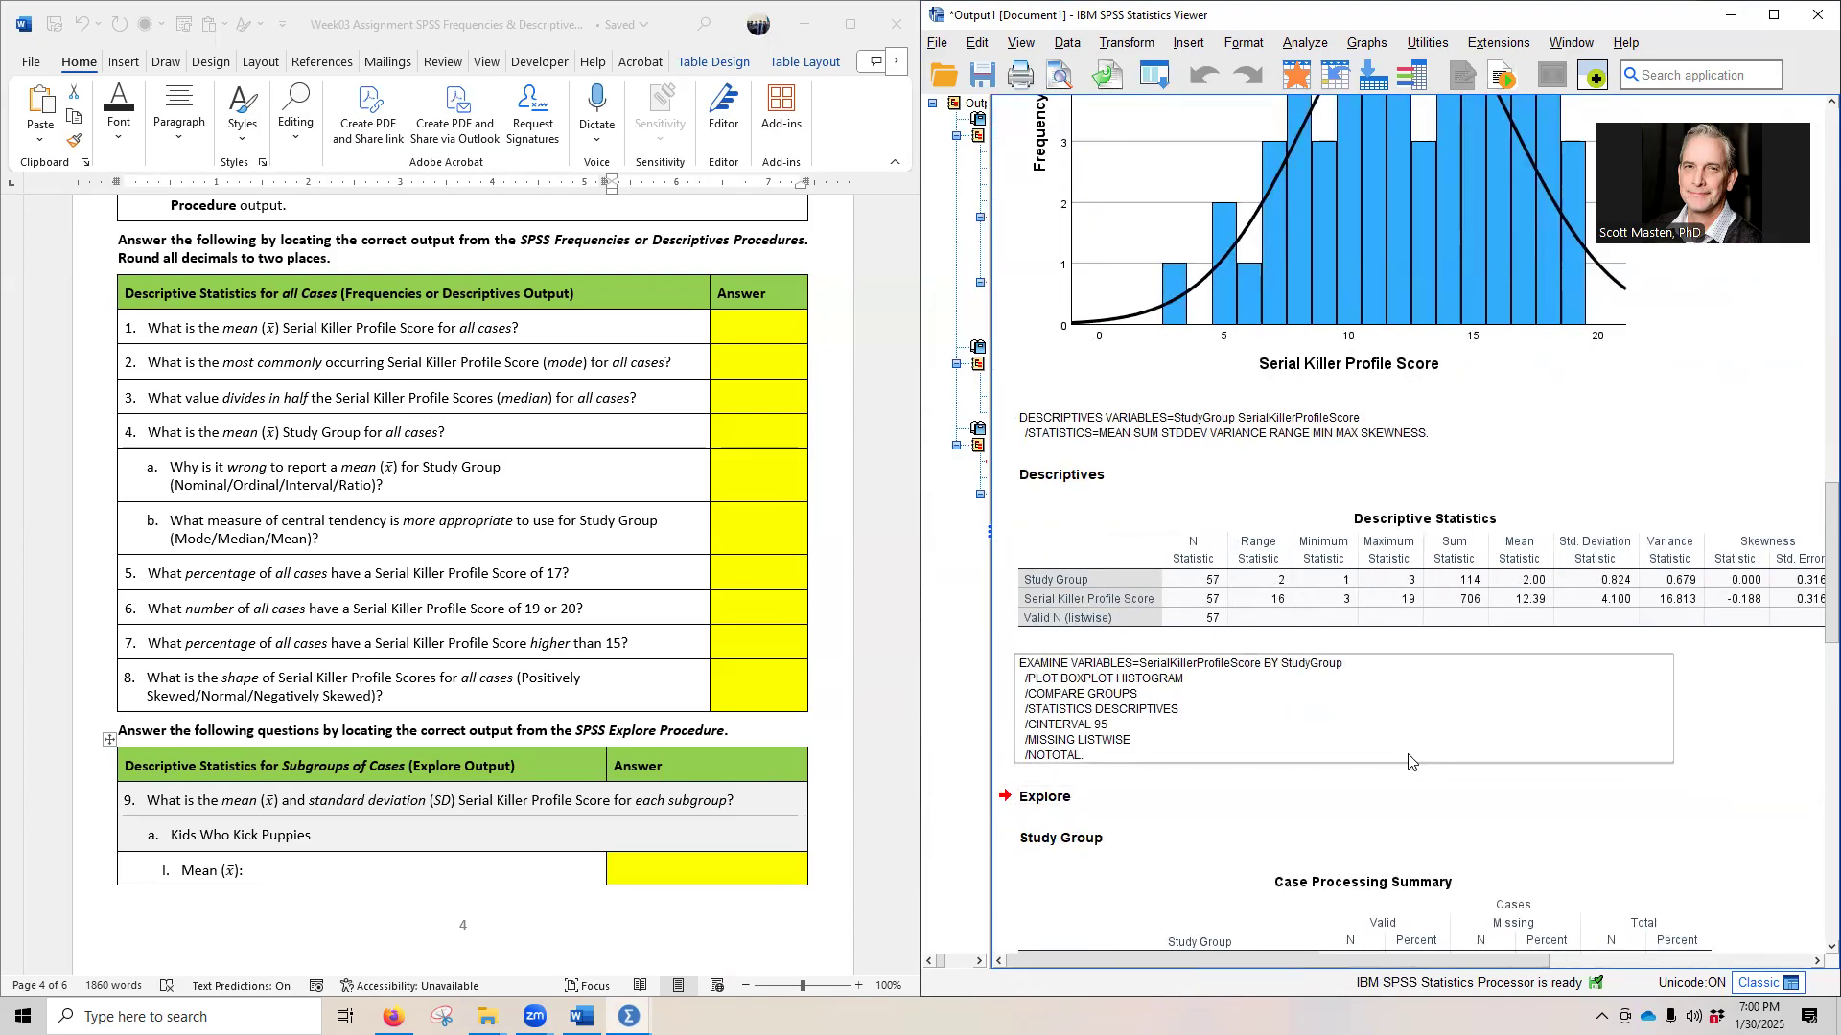
scroll(1265, 714, up, 10)
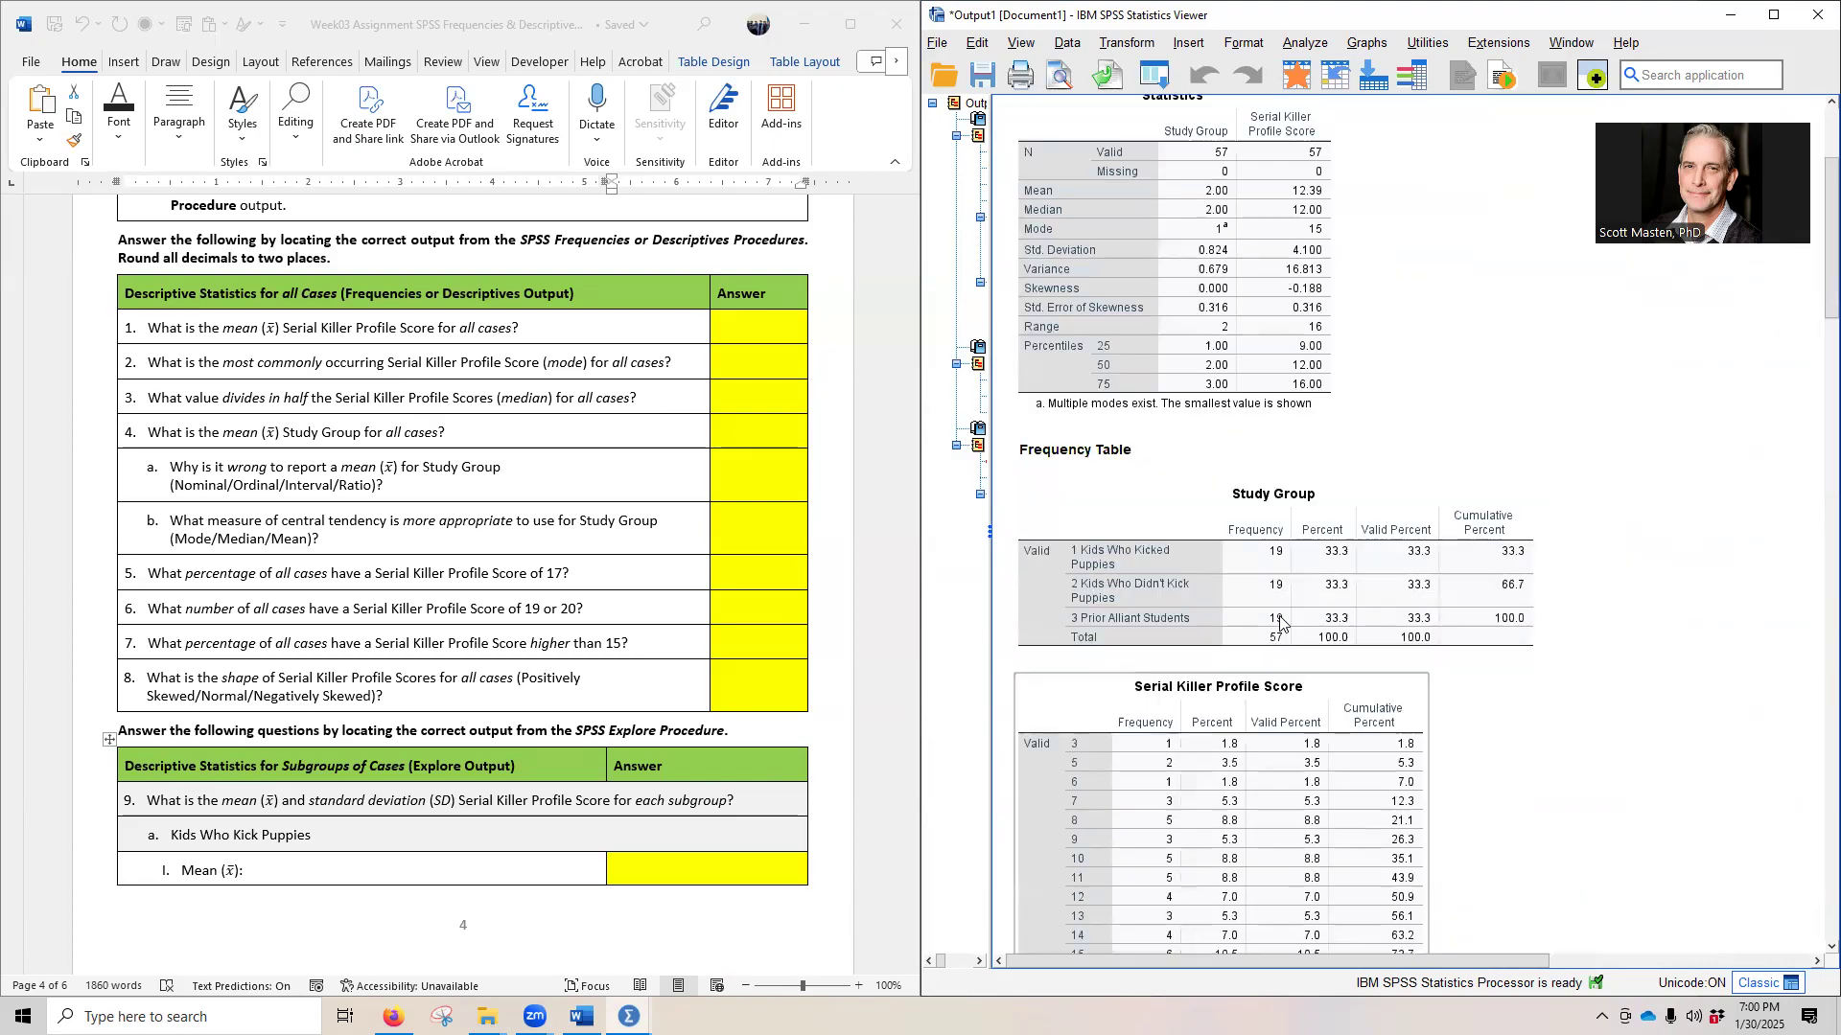
scroll(1281, 623, up, 5)
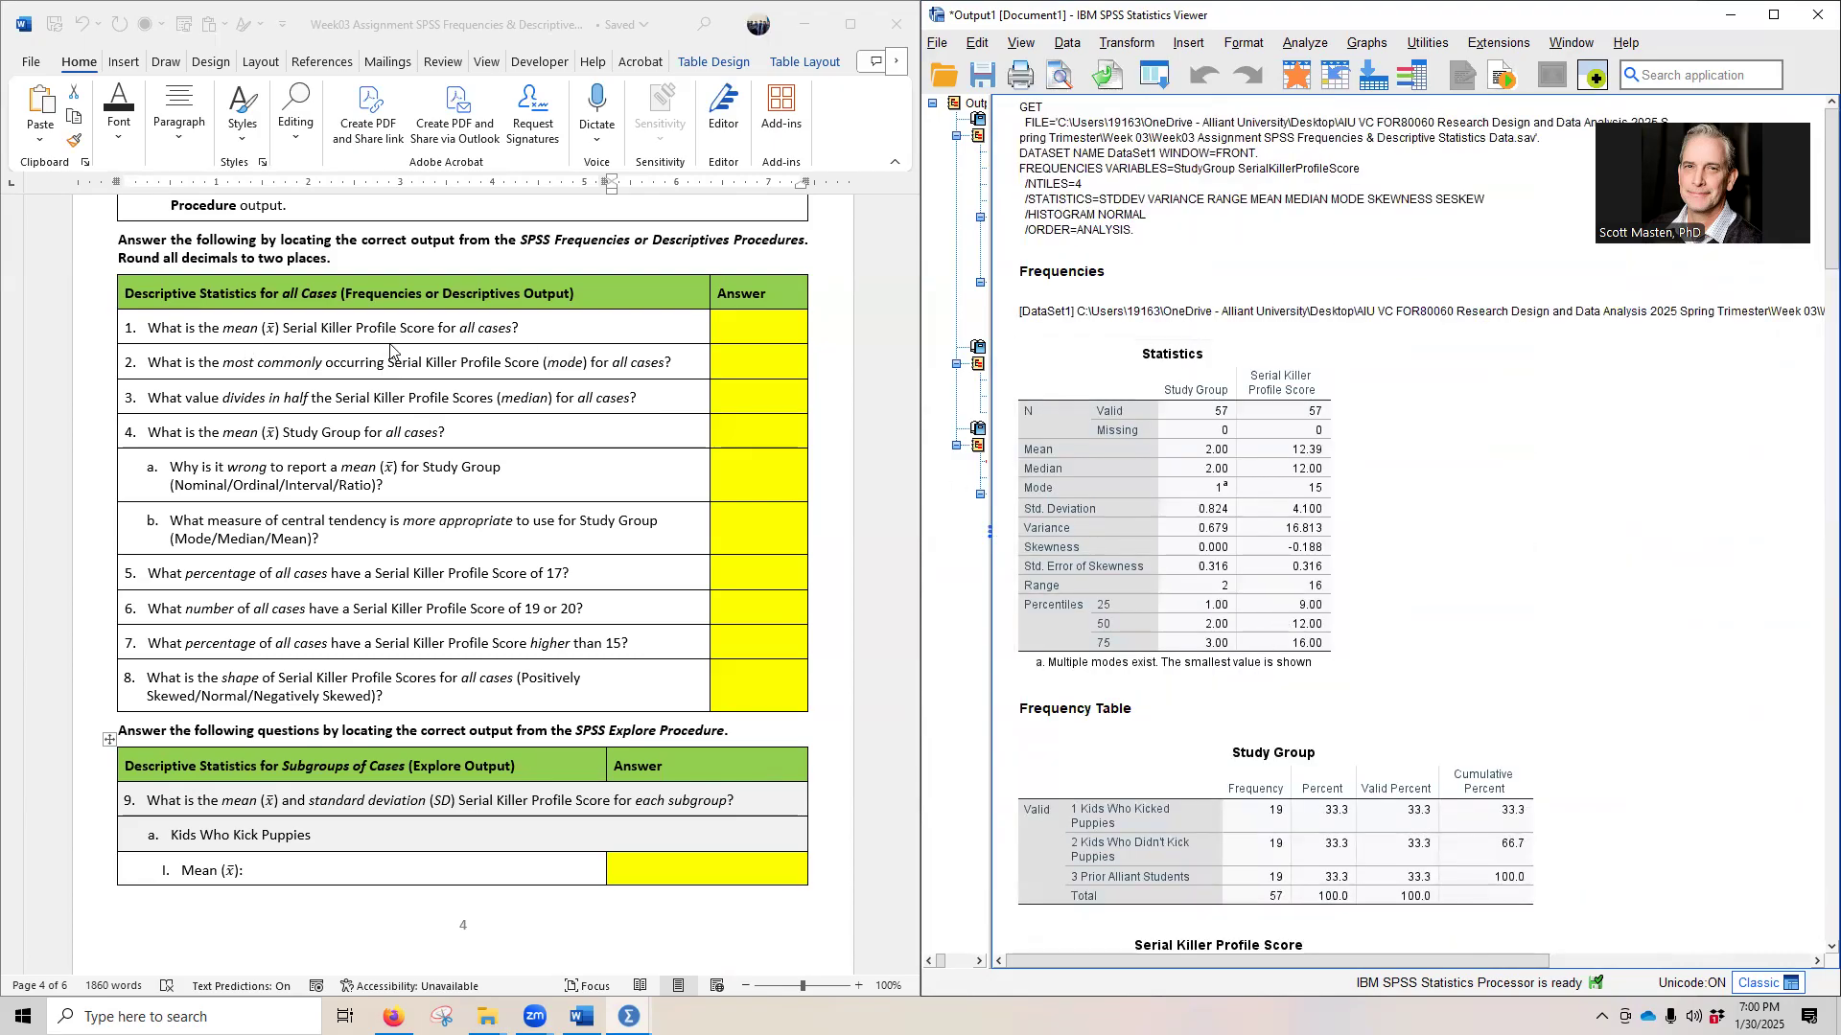
- Reveal the hidden answer to question 1 on the mean Serial Killer Profile Score by setting its font colour to black
click(1102, 493)
click(742, 342)
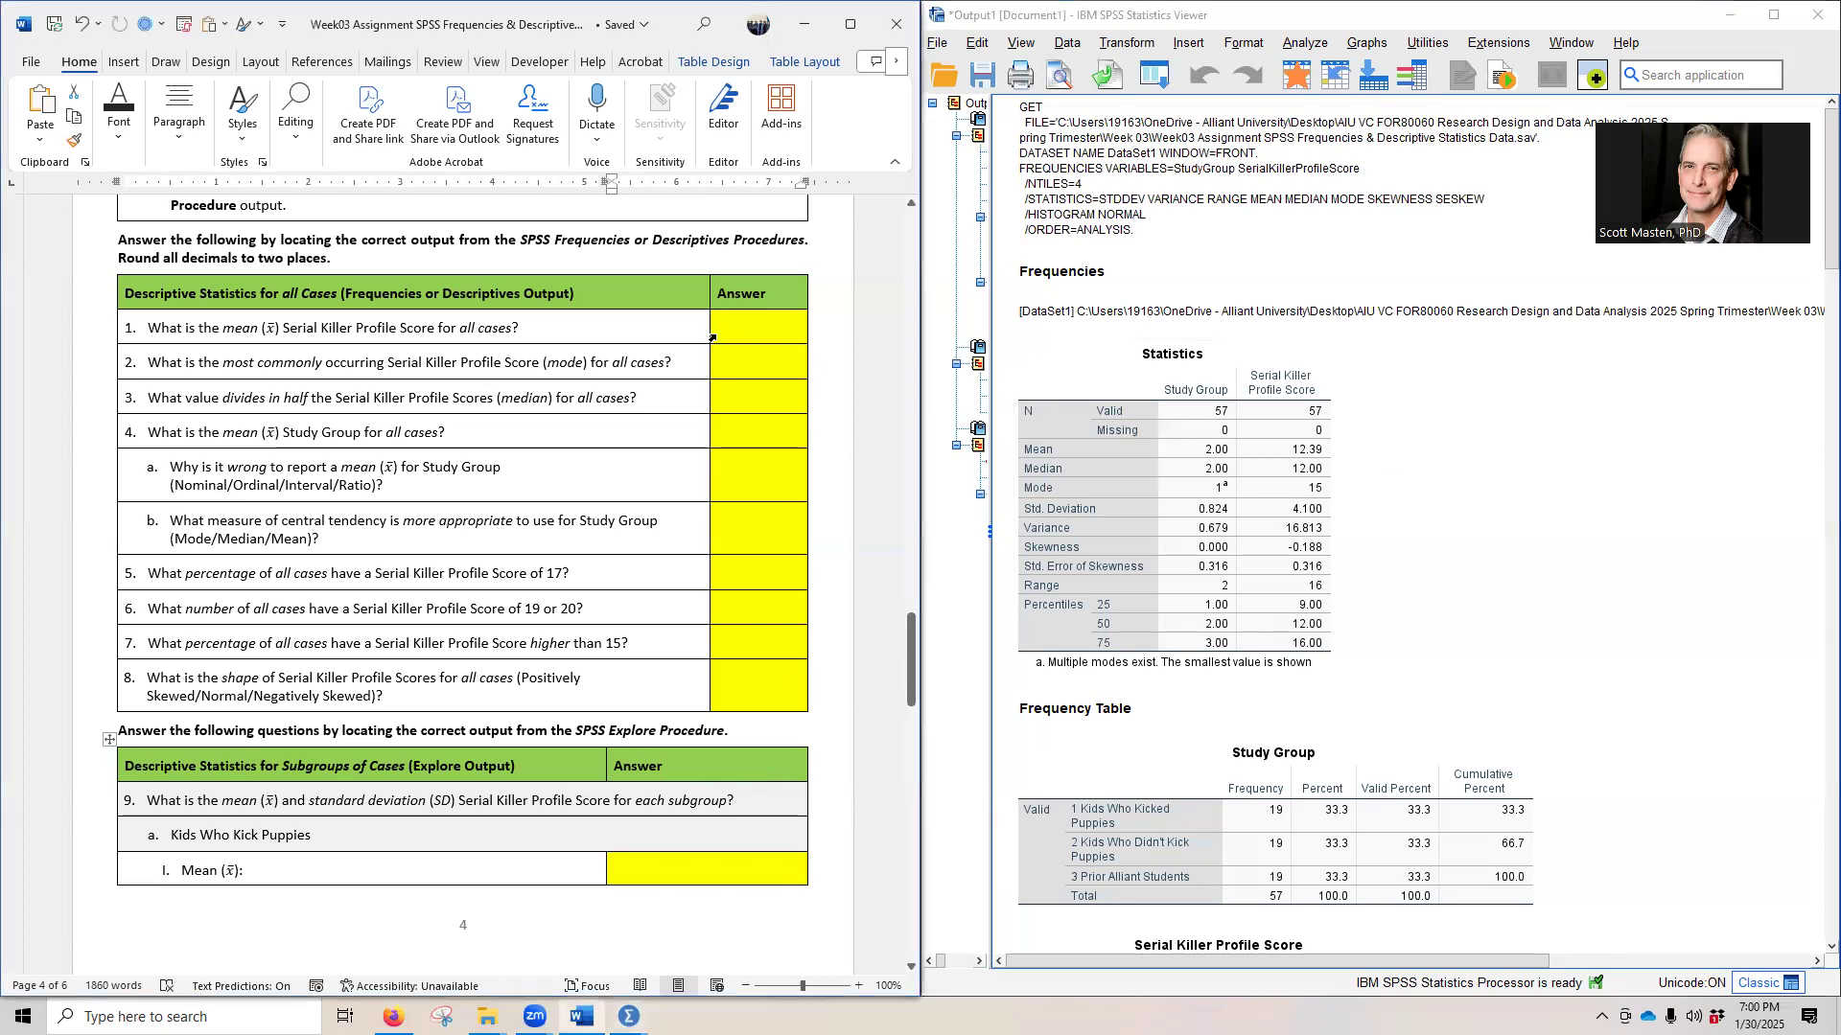
click(712, 338)
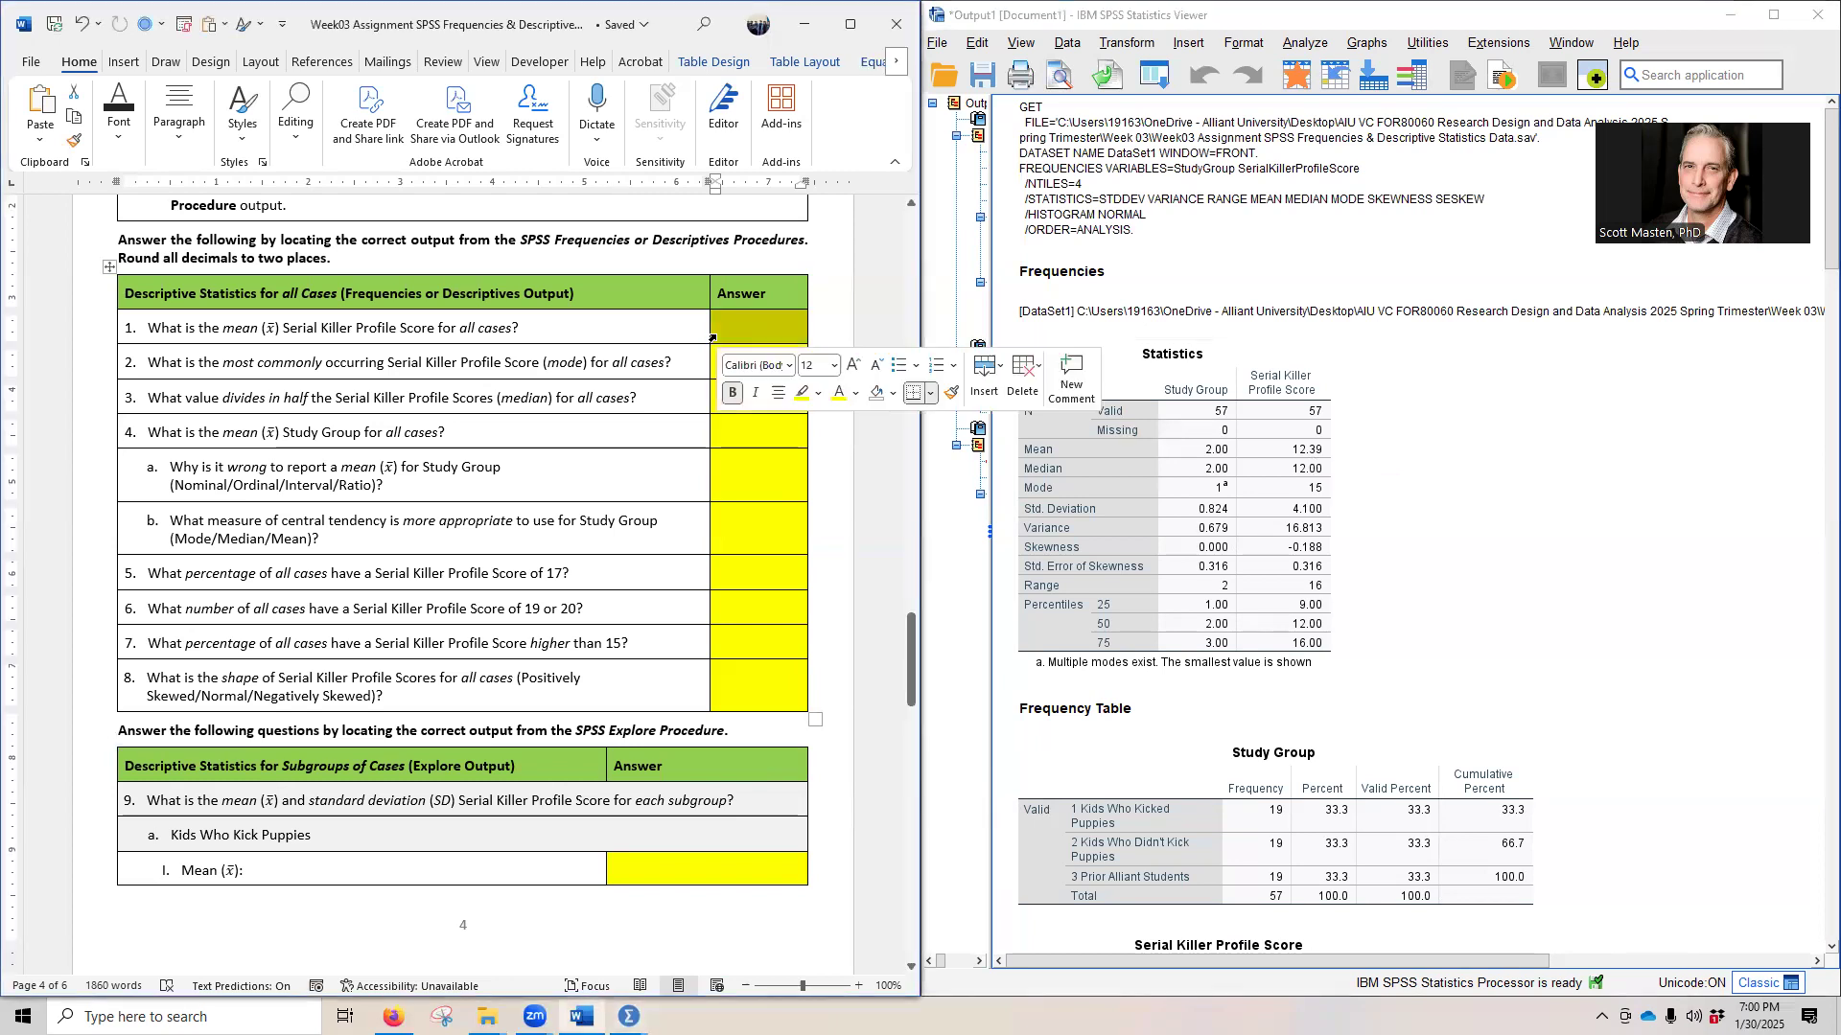
click(857, 394)
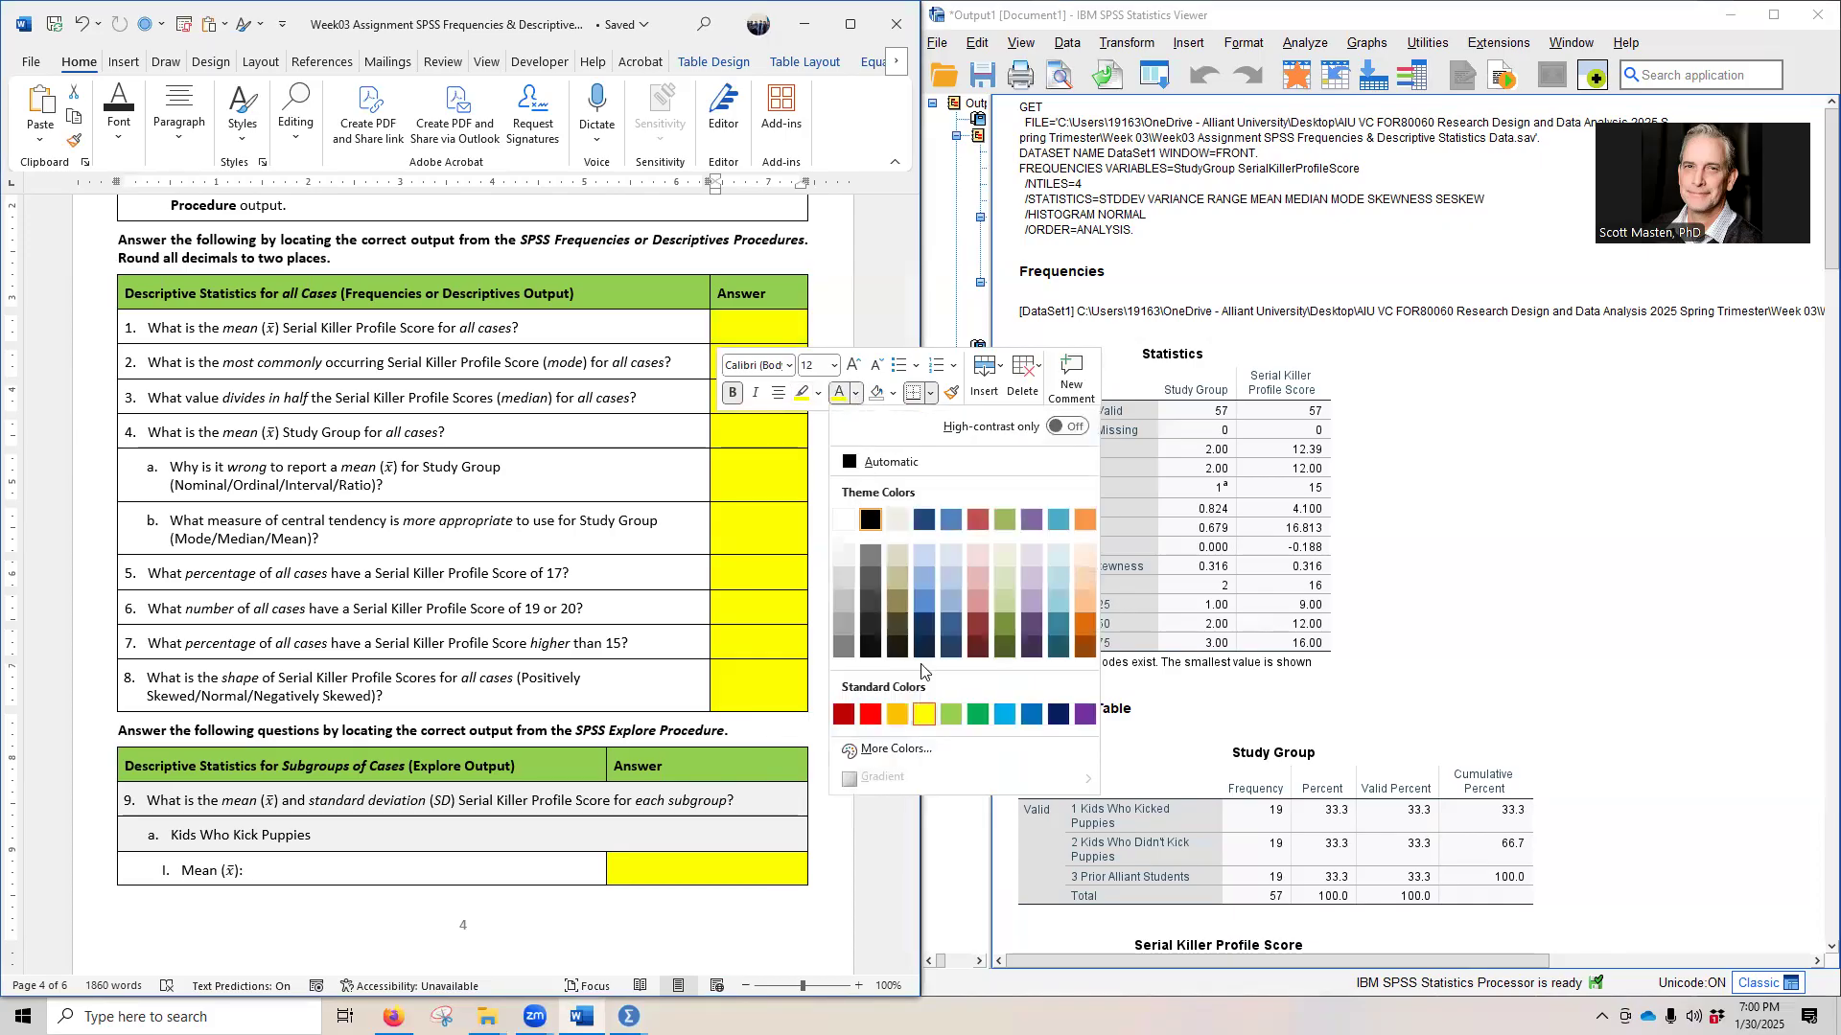
click(843, 519)
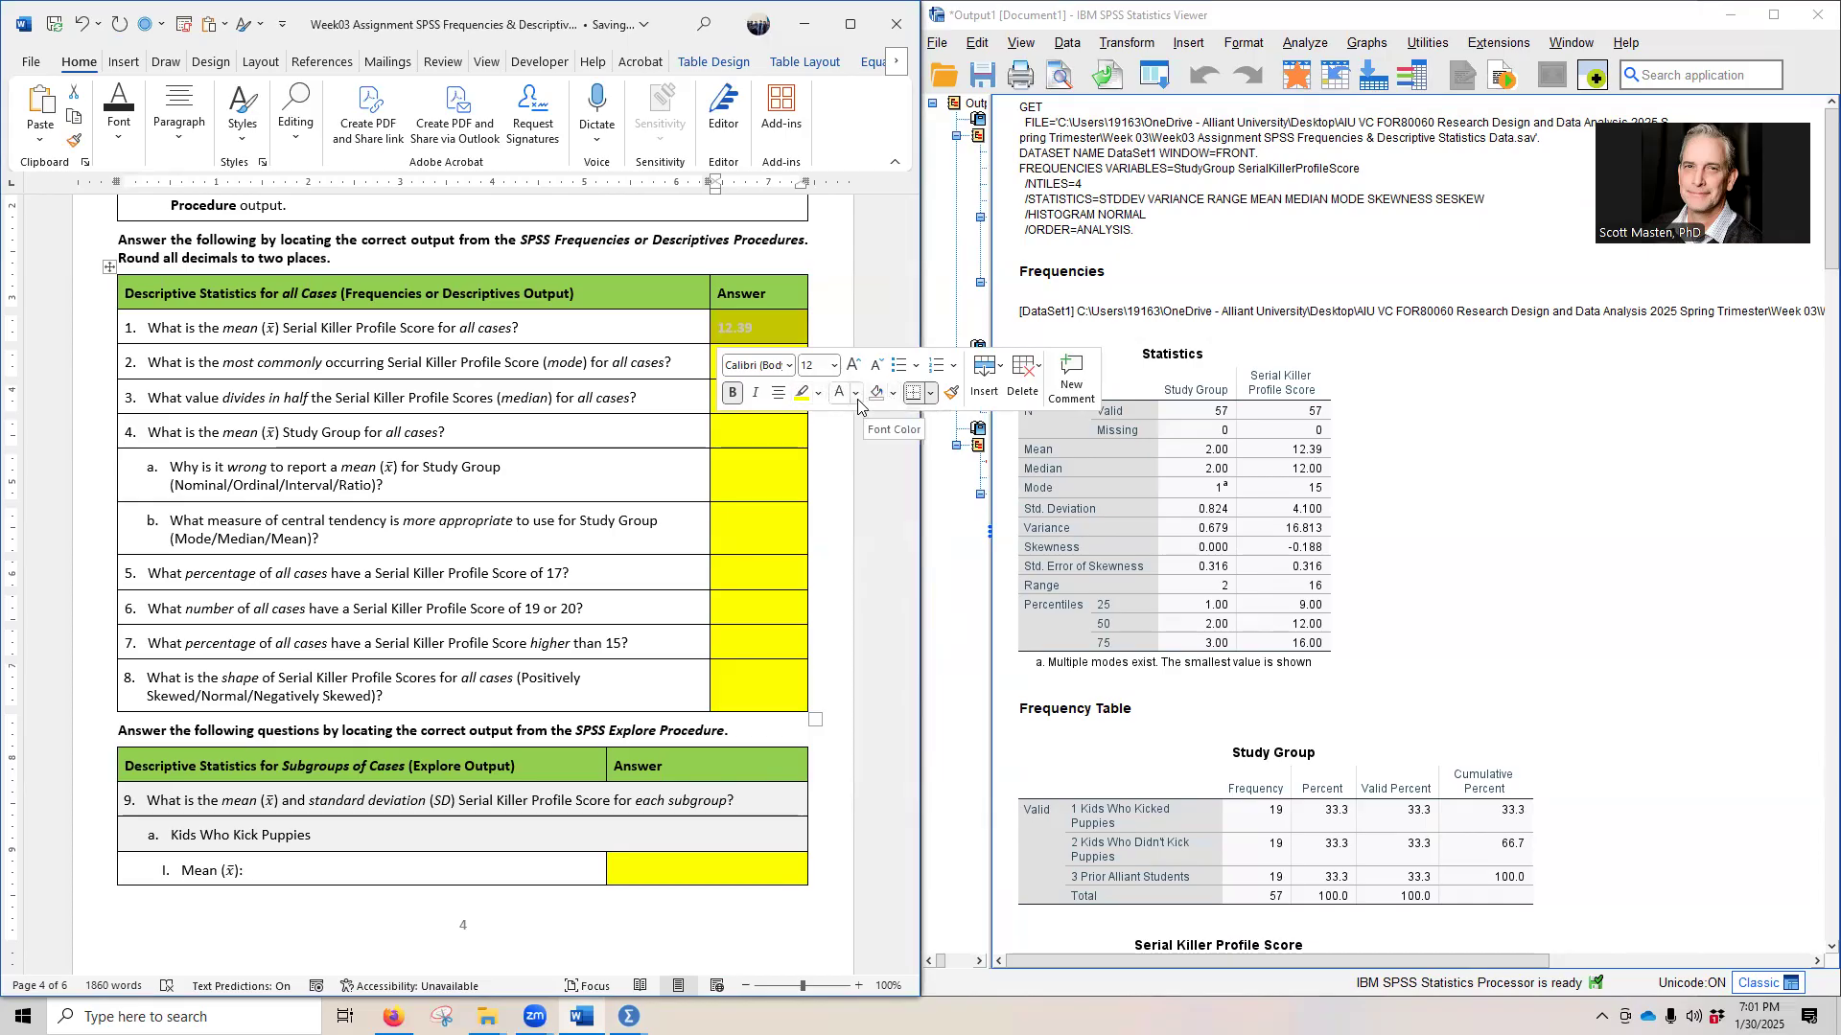
click(857, 401)
click(856, 527)
click(857, 528)
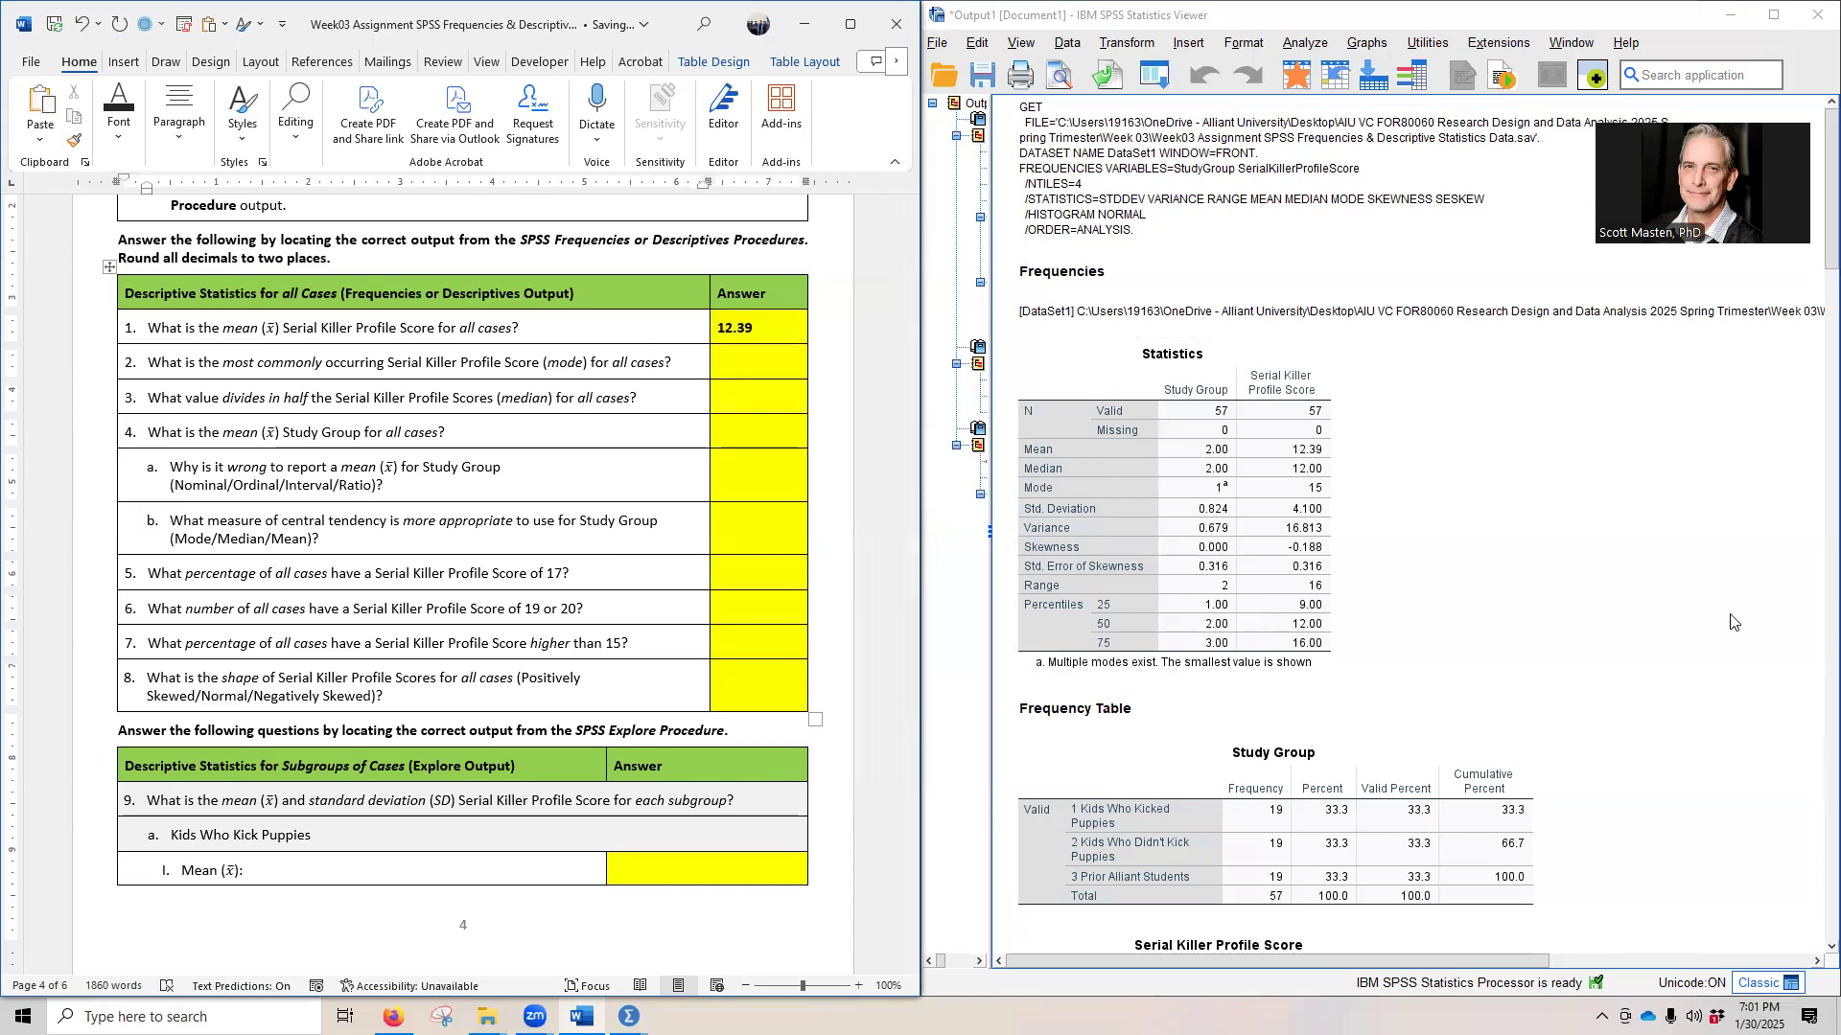
- Locate the mean Serial Killer Profile Score in the Descriptive Statistics table of the Descriptives output
scroll(1598, 573, down, 20)
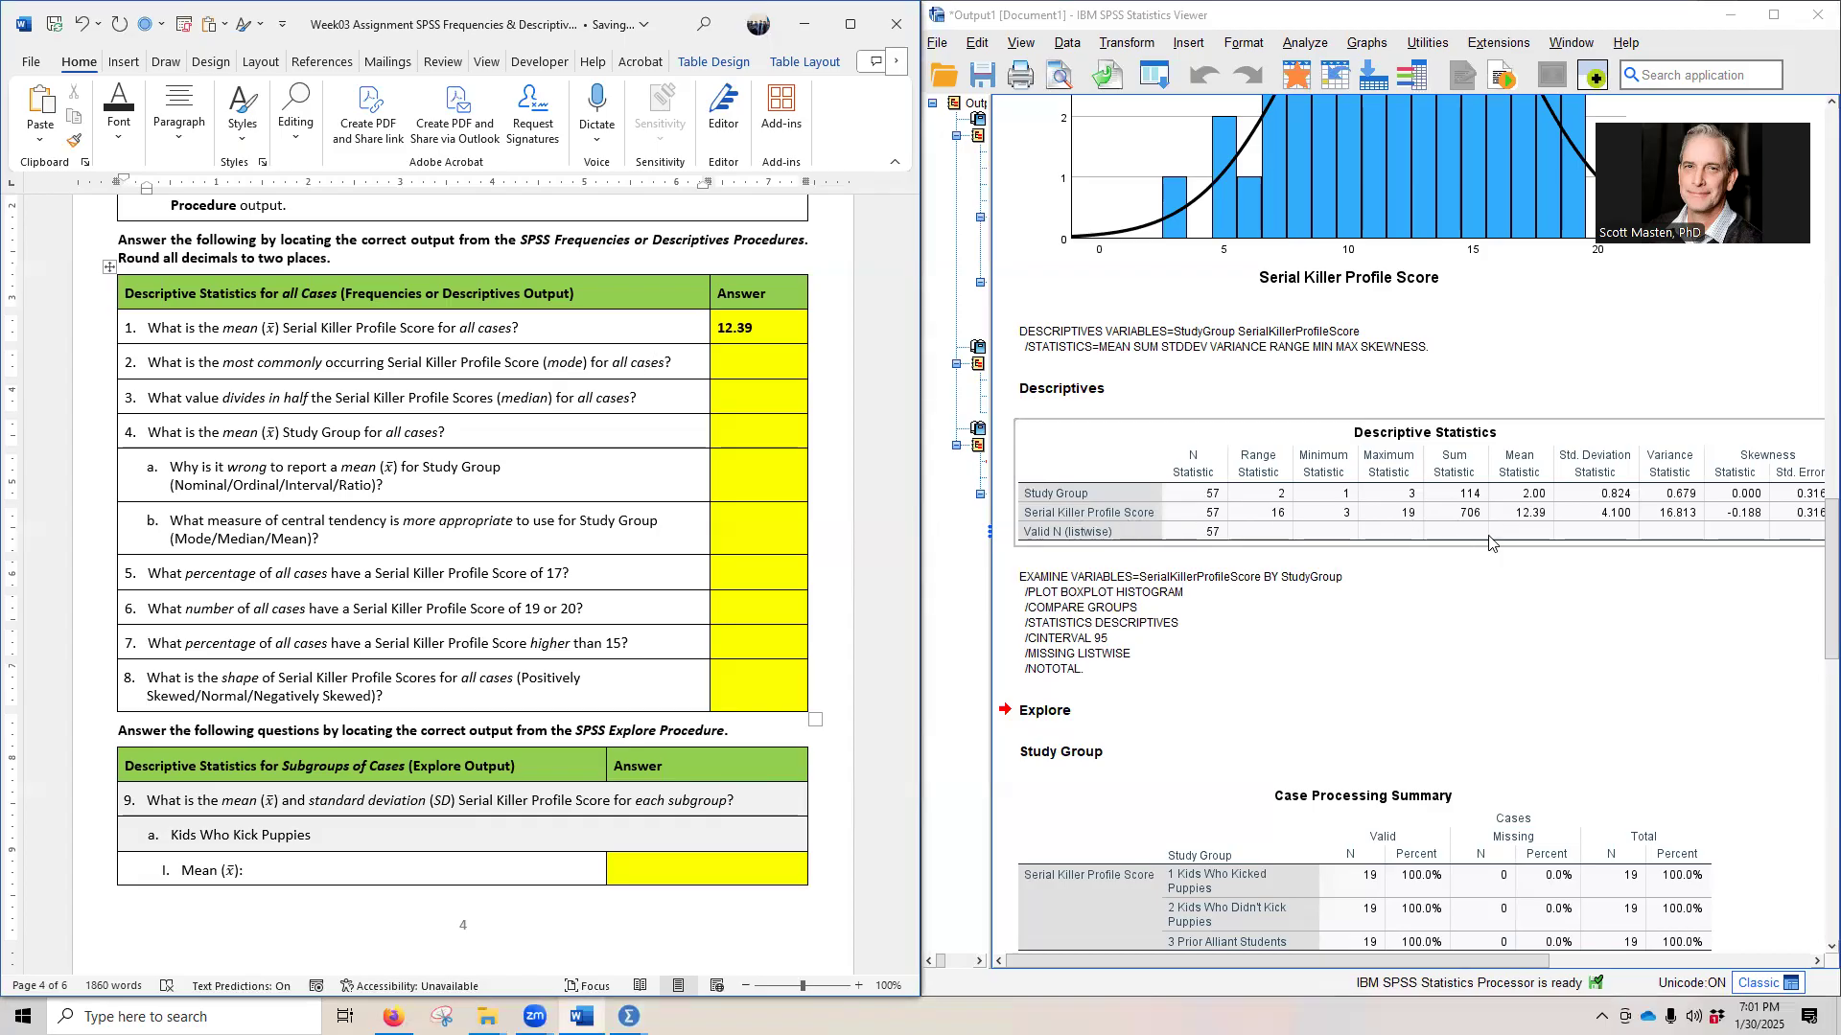
click(1108, 575)
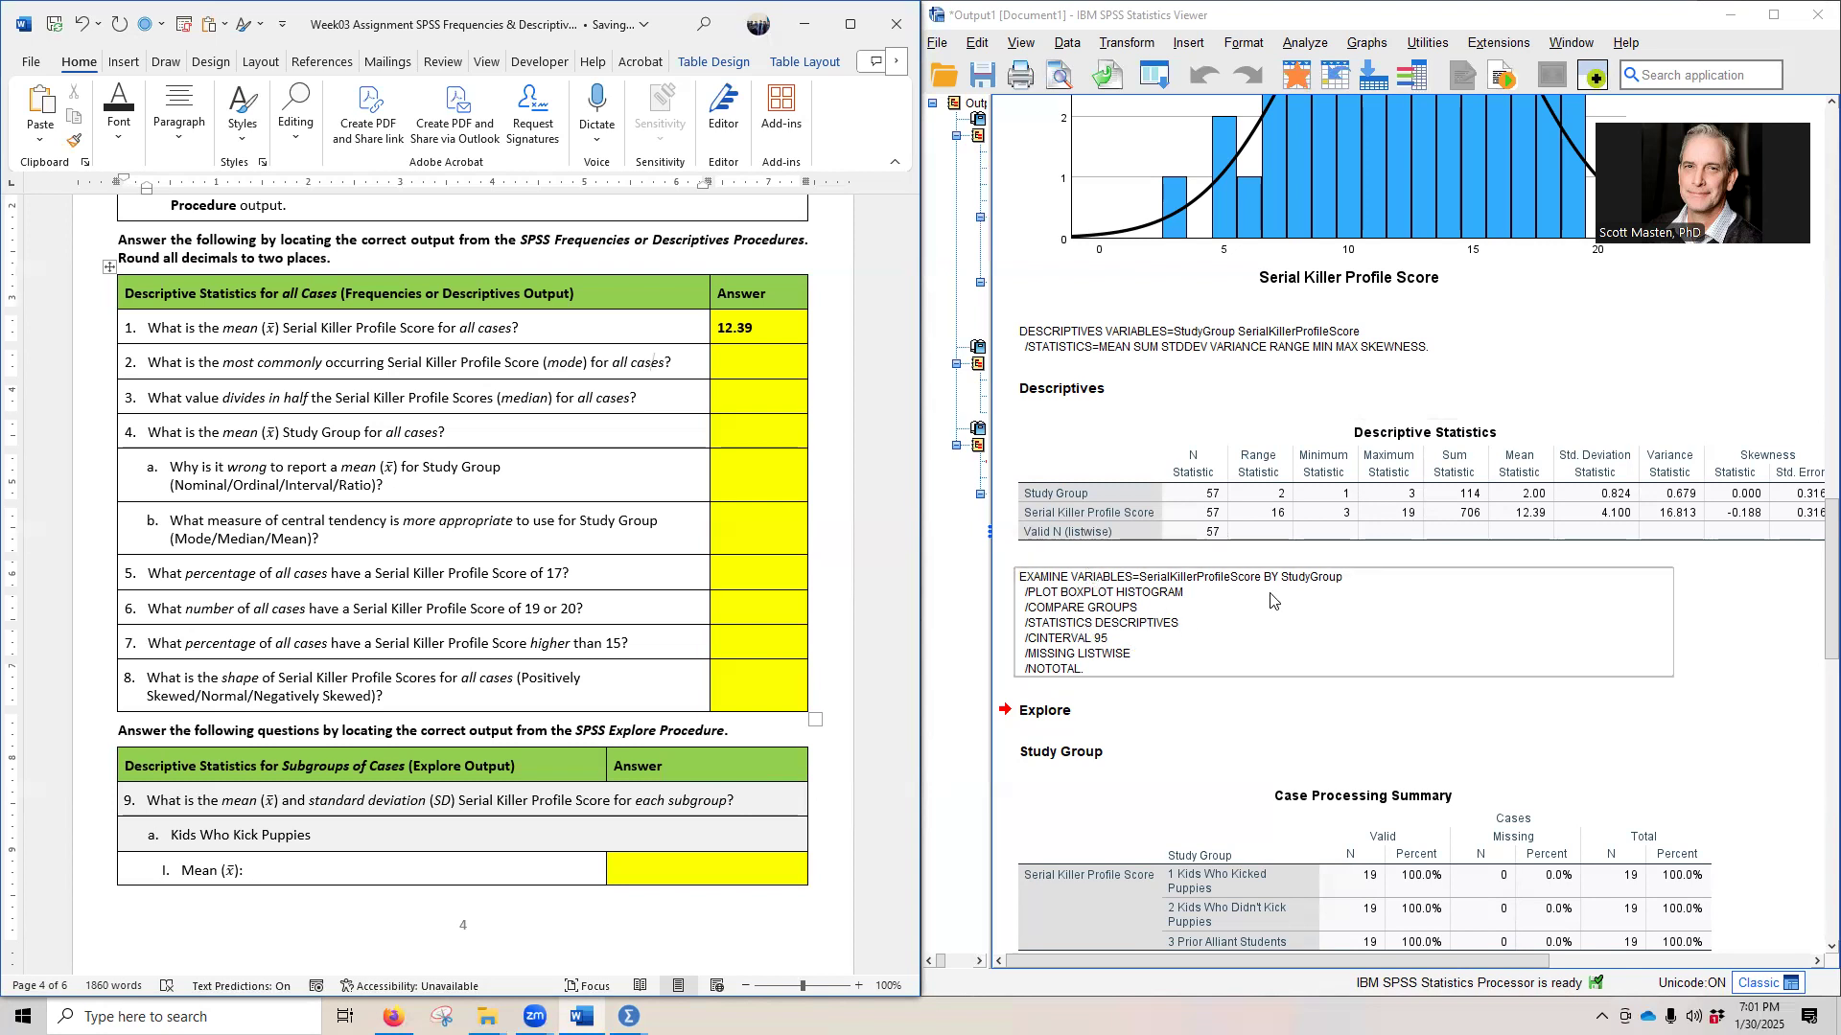
- Examine the full Descriptive Statistics table for a mode, and locate the Serial Killer Profile Score mode in the Frequencies Statistics table
key(Down)
key(Down)
key(Down)
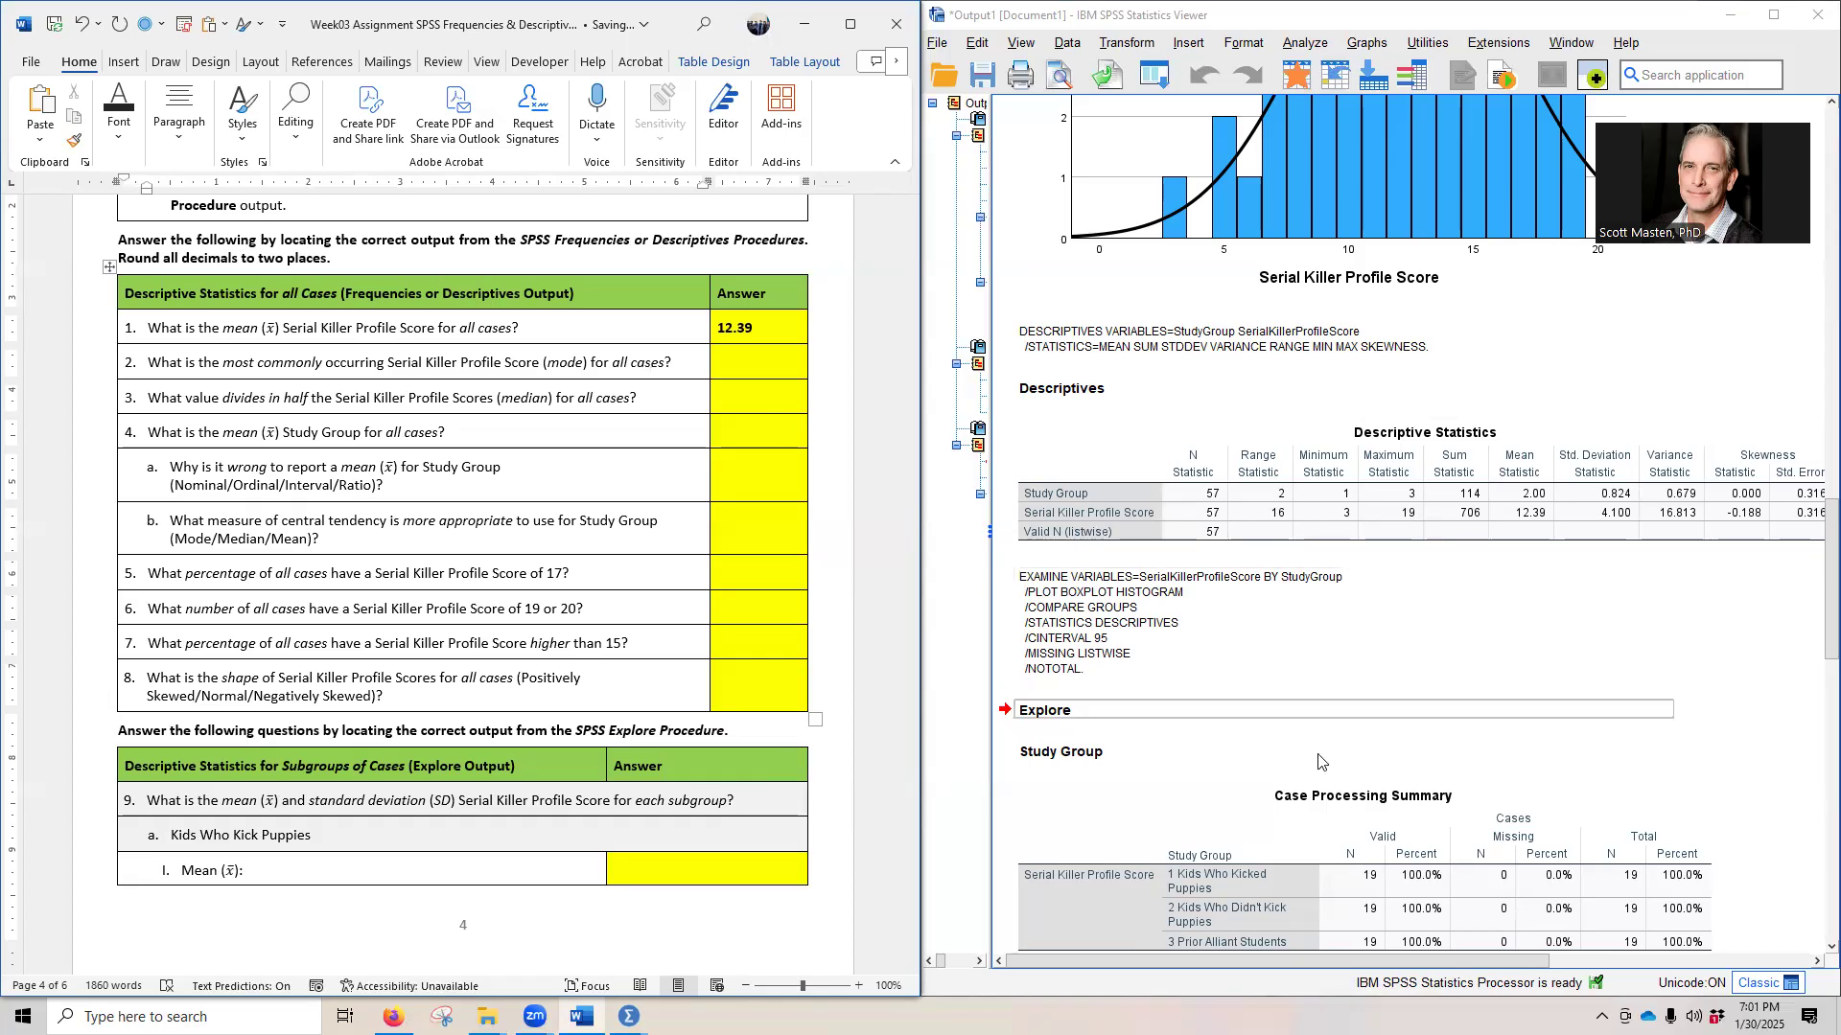
mouse_move(1288, 961)
mouse_down()
mouse_move(1429, 980)
mouse_move(1303, 976)
mouse_up()
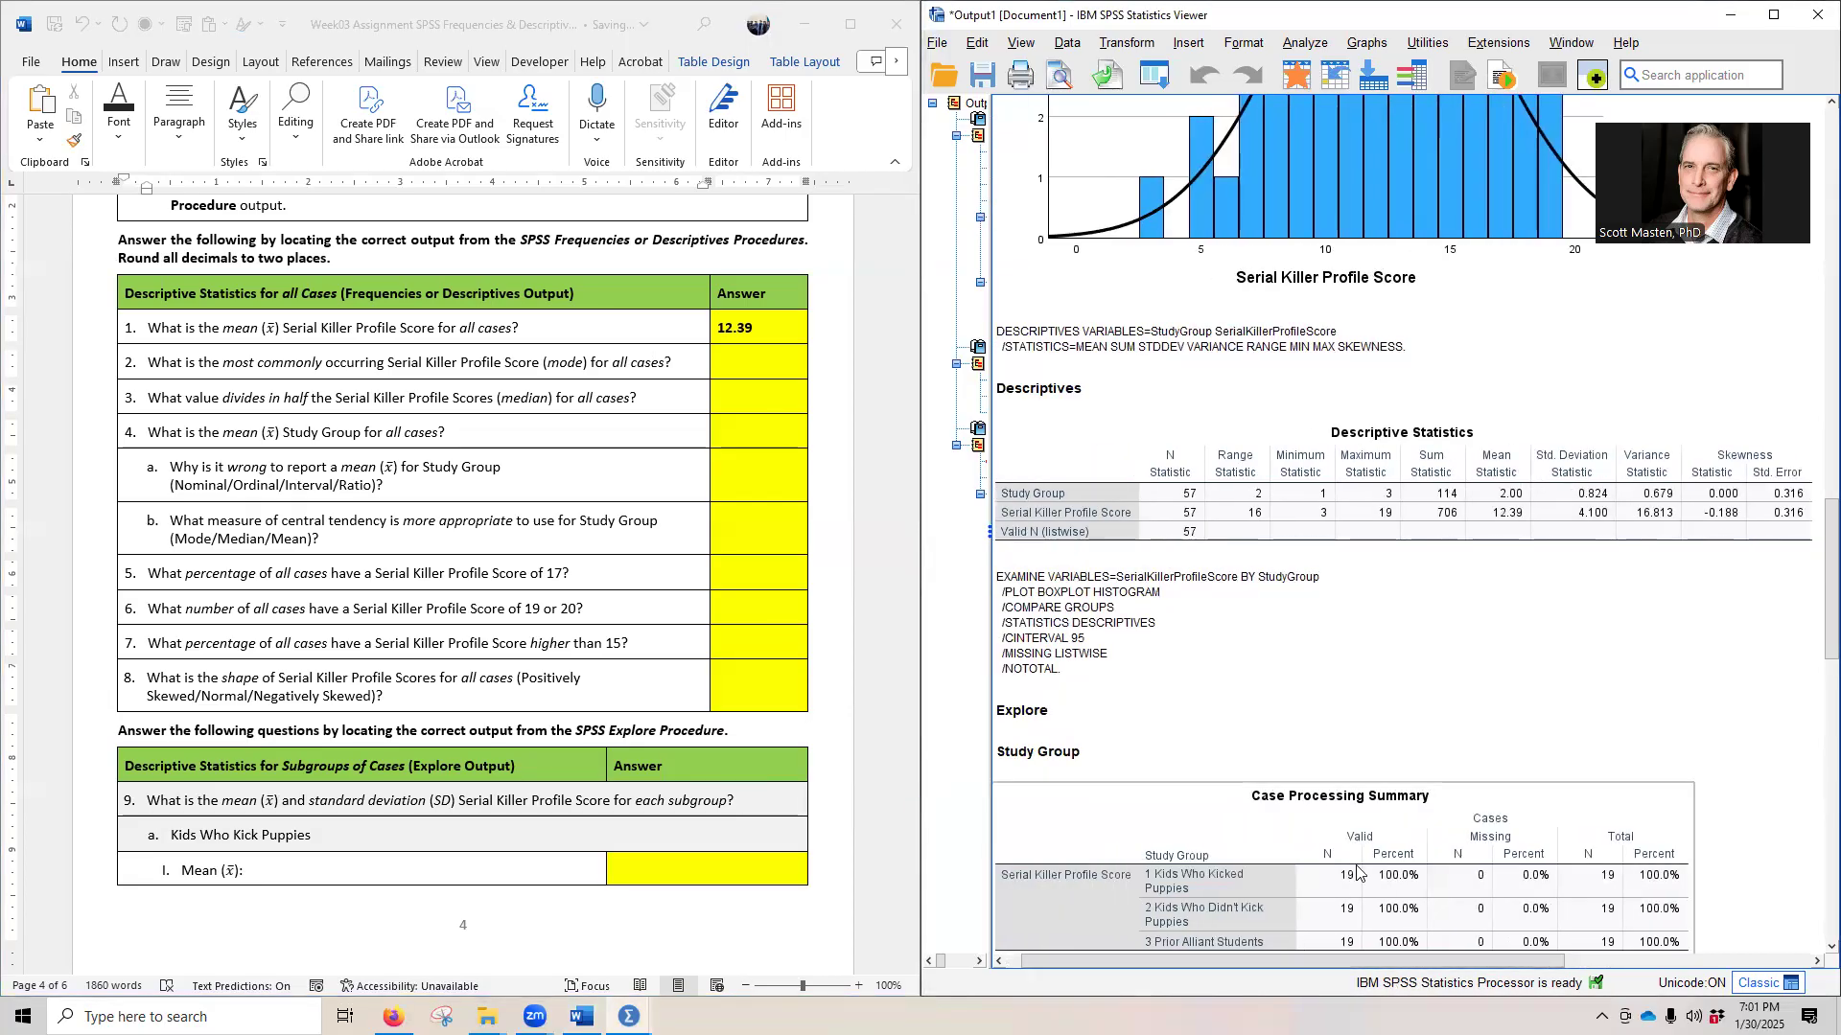
click(1381, 671)
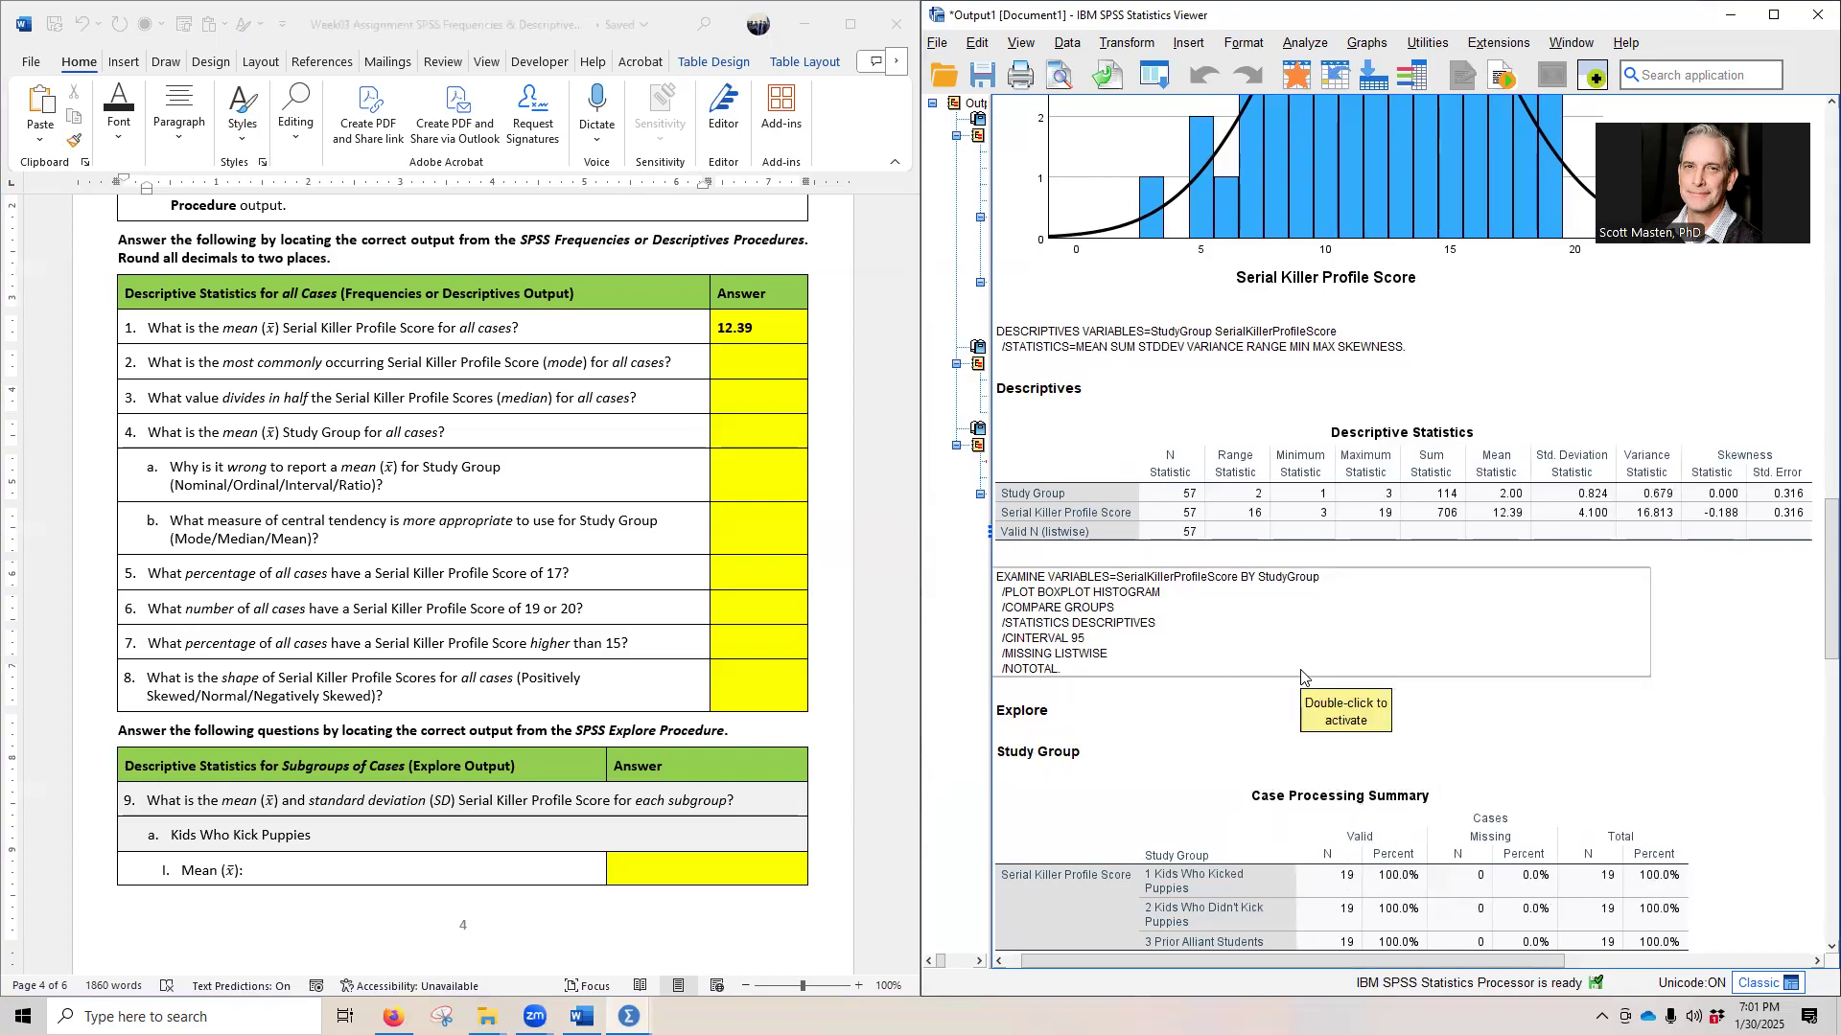
scroll(1302, 677, up, 10)
scroll(1246, 666, down, 3)
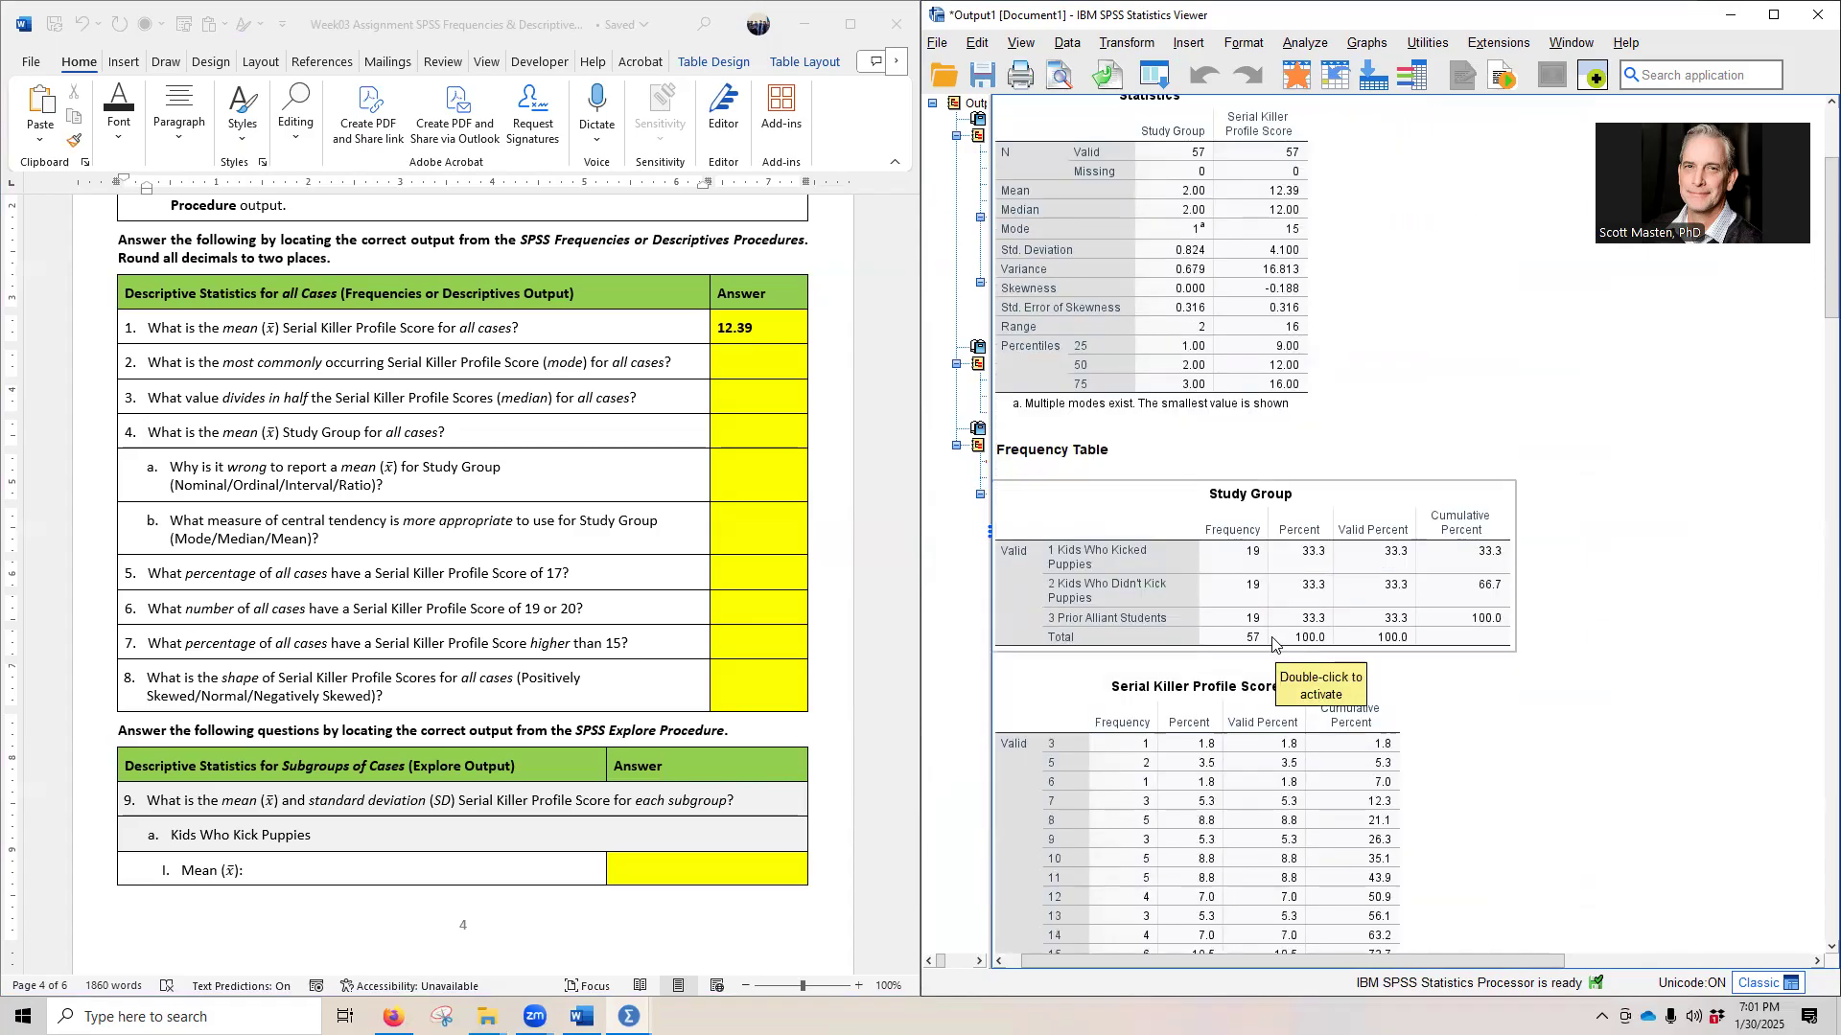
scroll(1188, 657, up, 4)
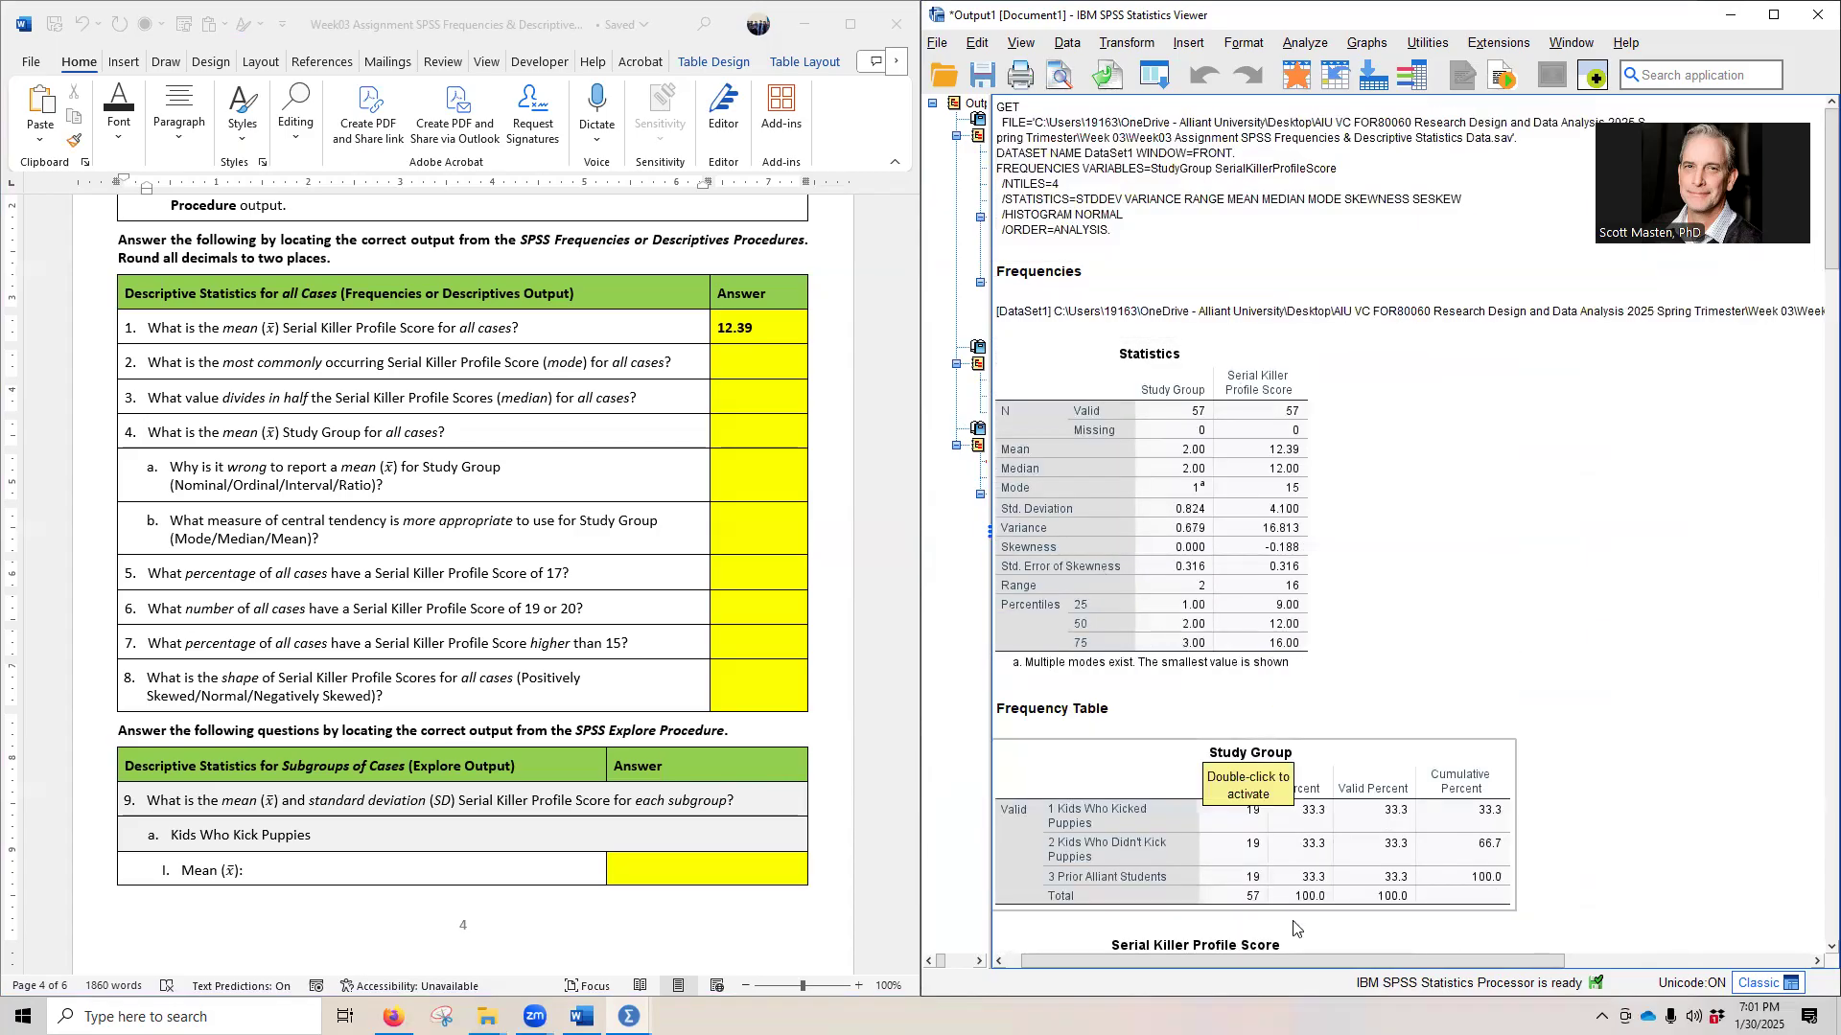
click(1088, 808)
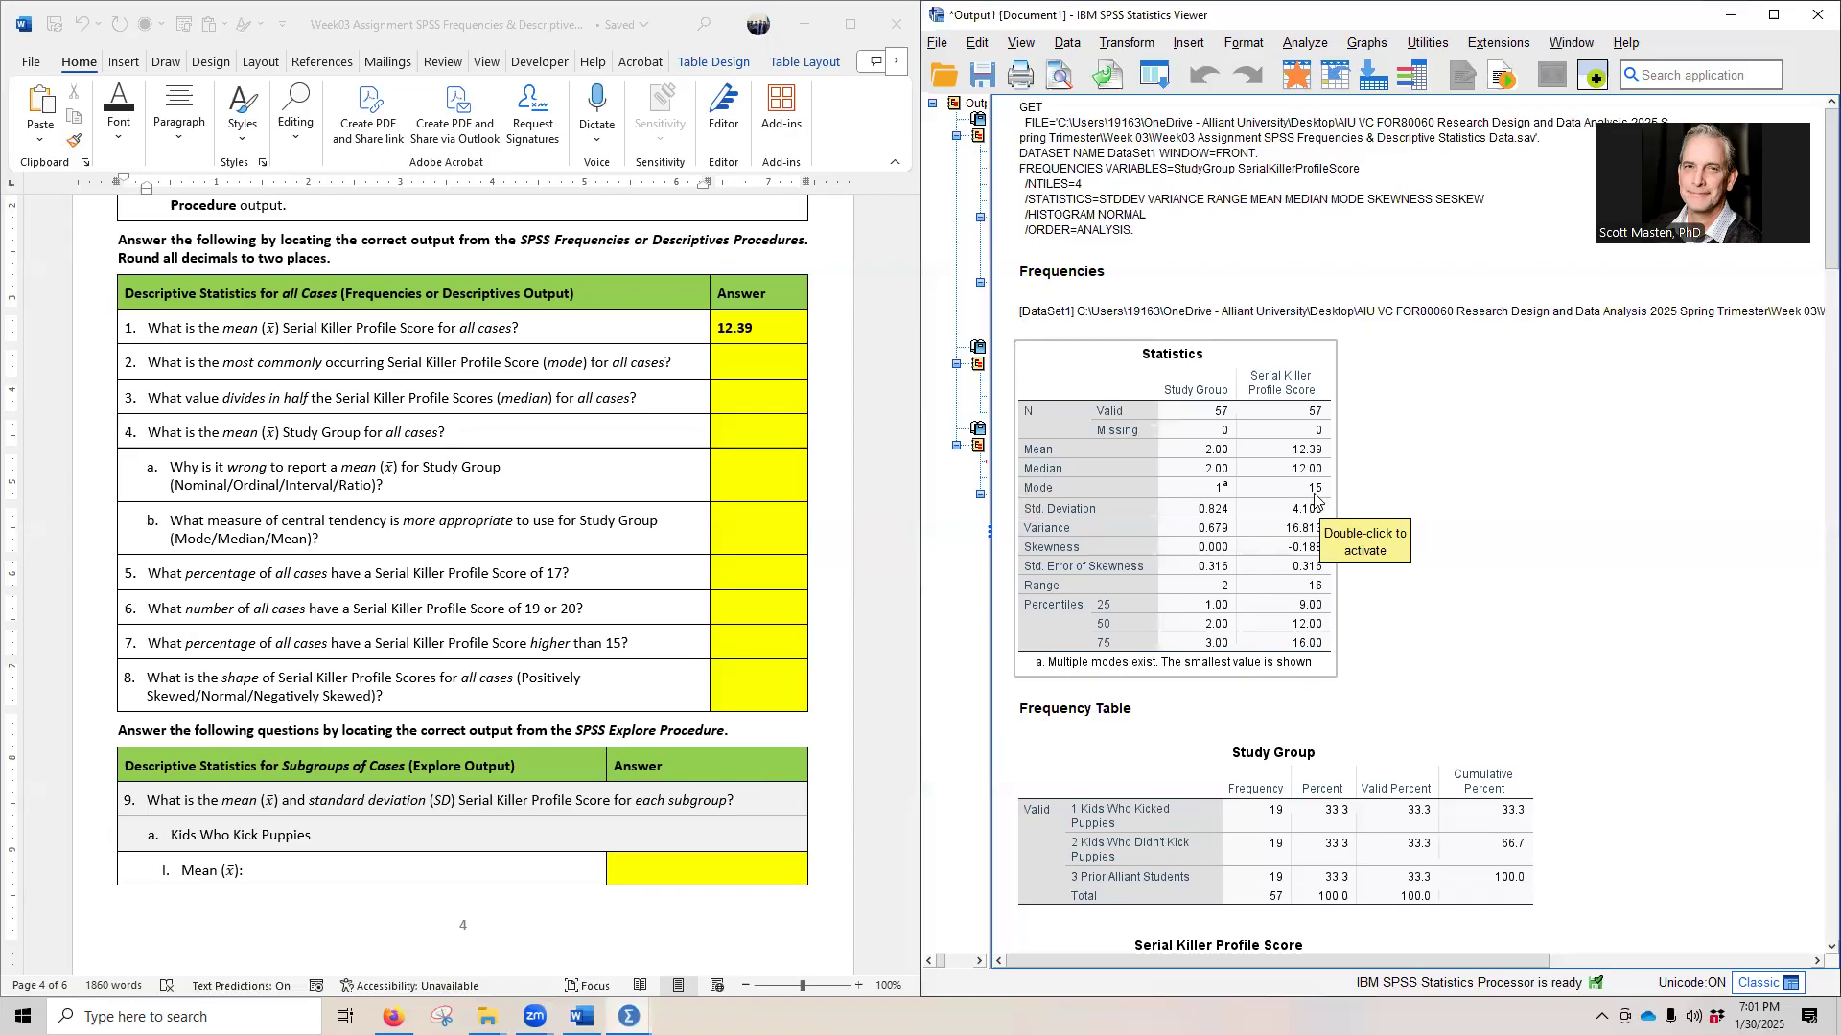
- Reveal the hidden answer to question 2 on the most commonly occurring Serial Killer Profile Score by setting its font colour to black
click(656, 361)
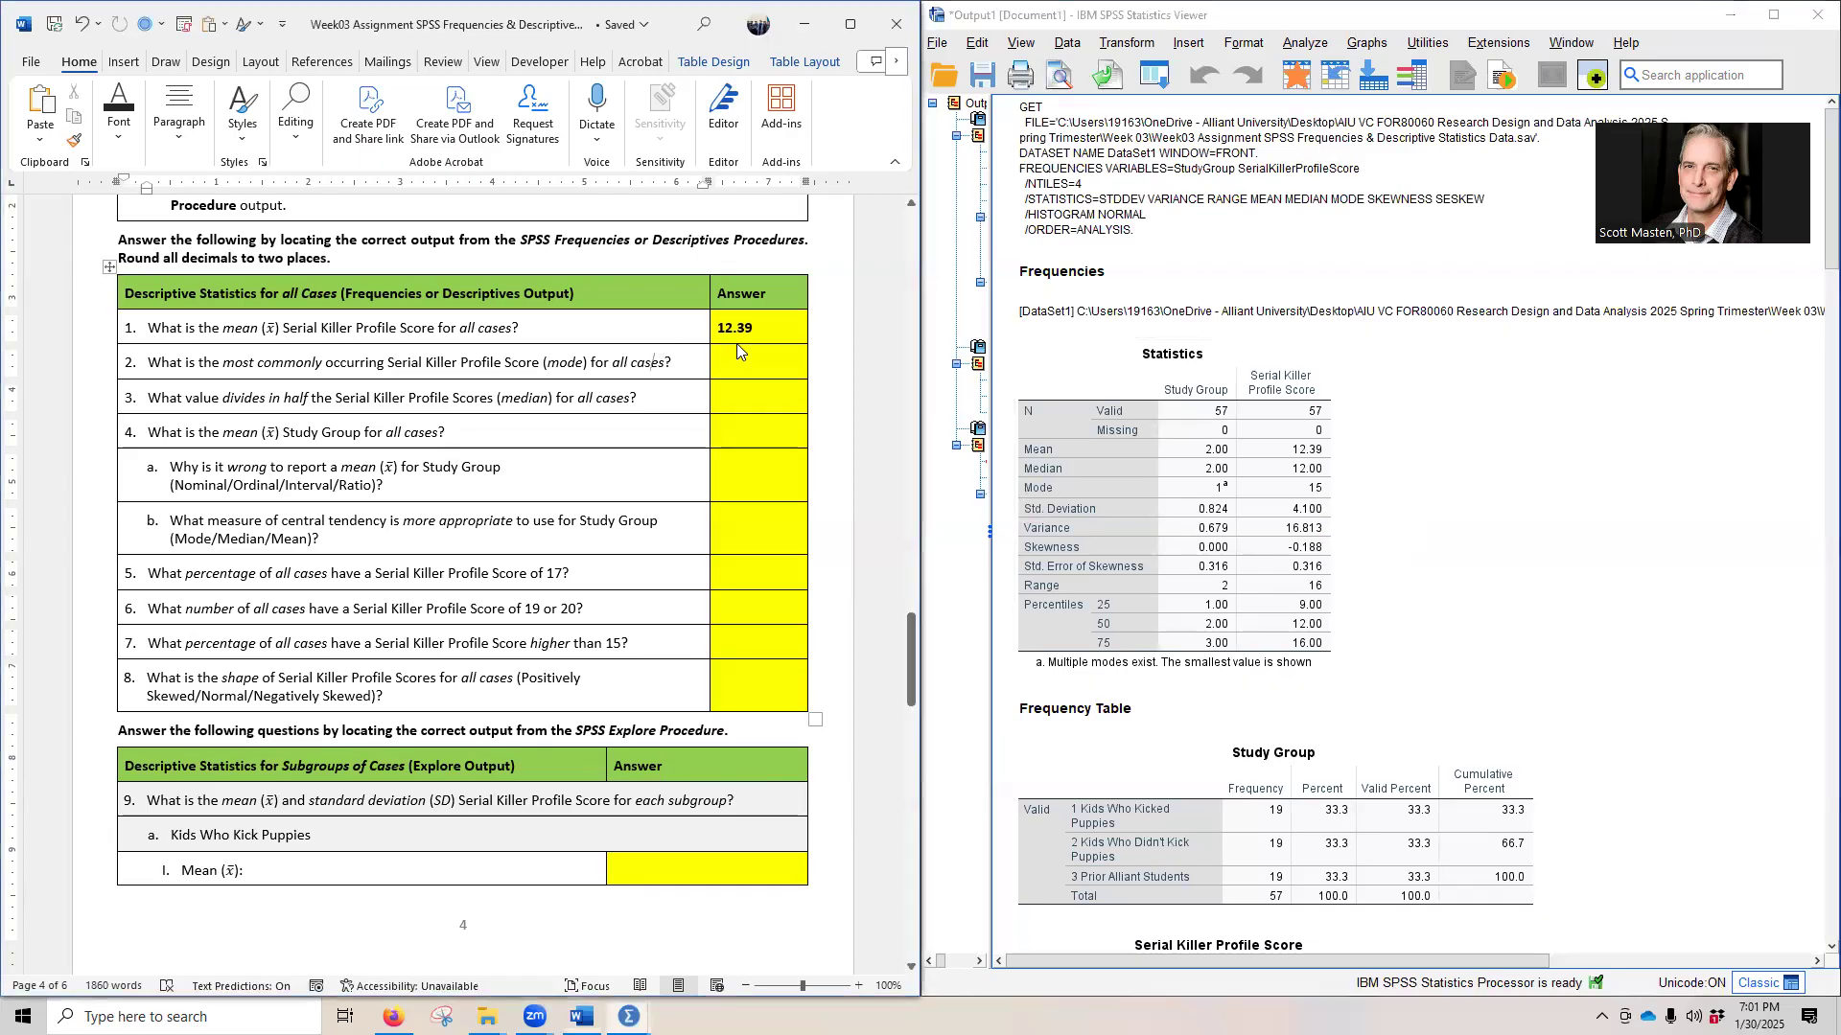
click(709, 368)
click(834, 334)
click(625, 394)
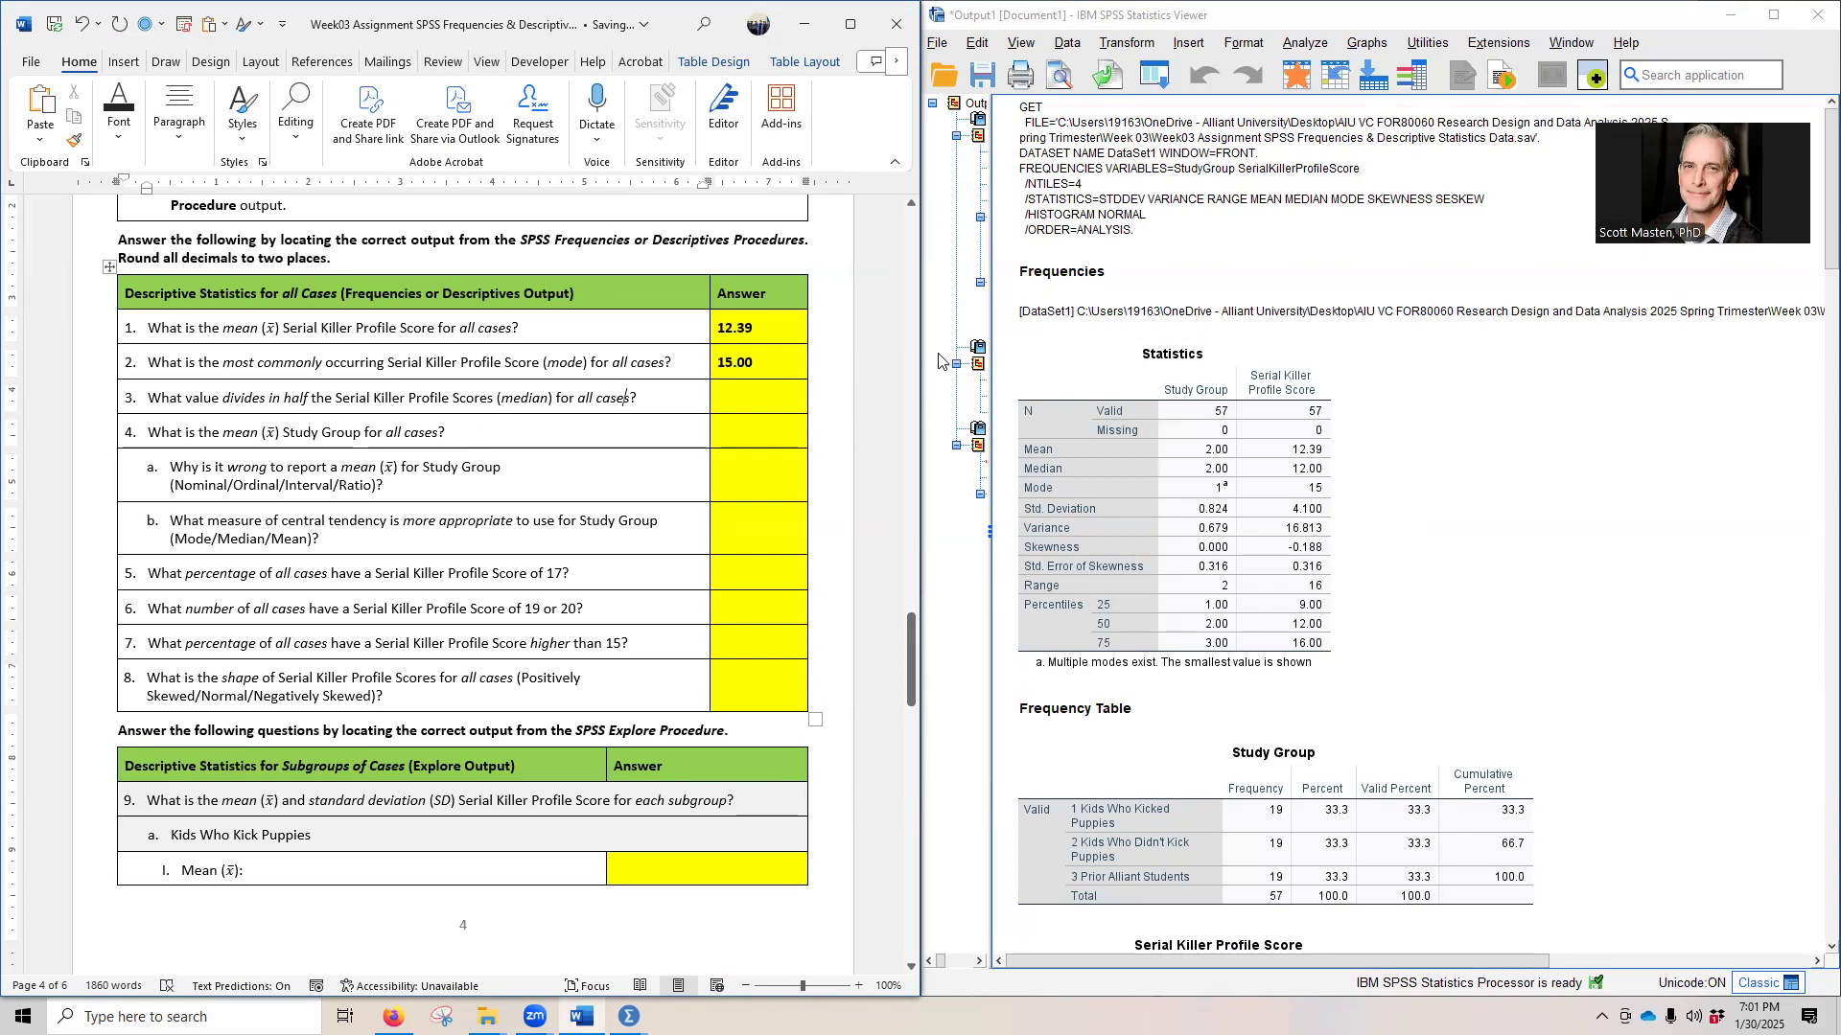
- Check the Descriptives and Frequencies output for the median Serial Killer Profile Score, and reveal the hidden answer to question 3 in black
click(1045, 487)
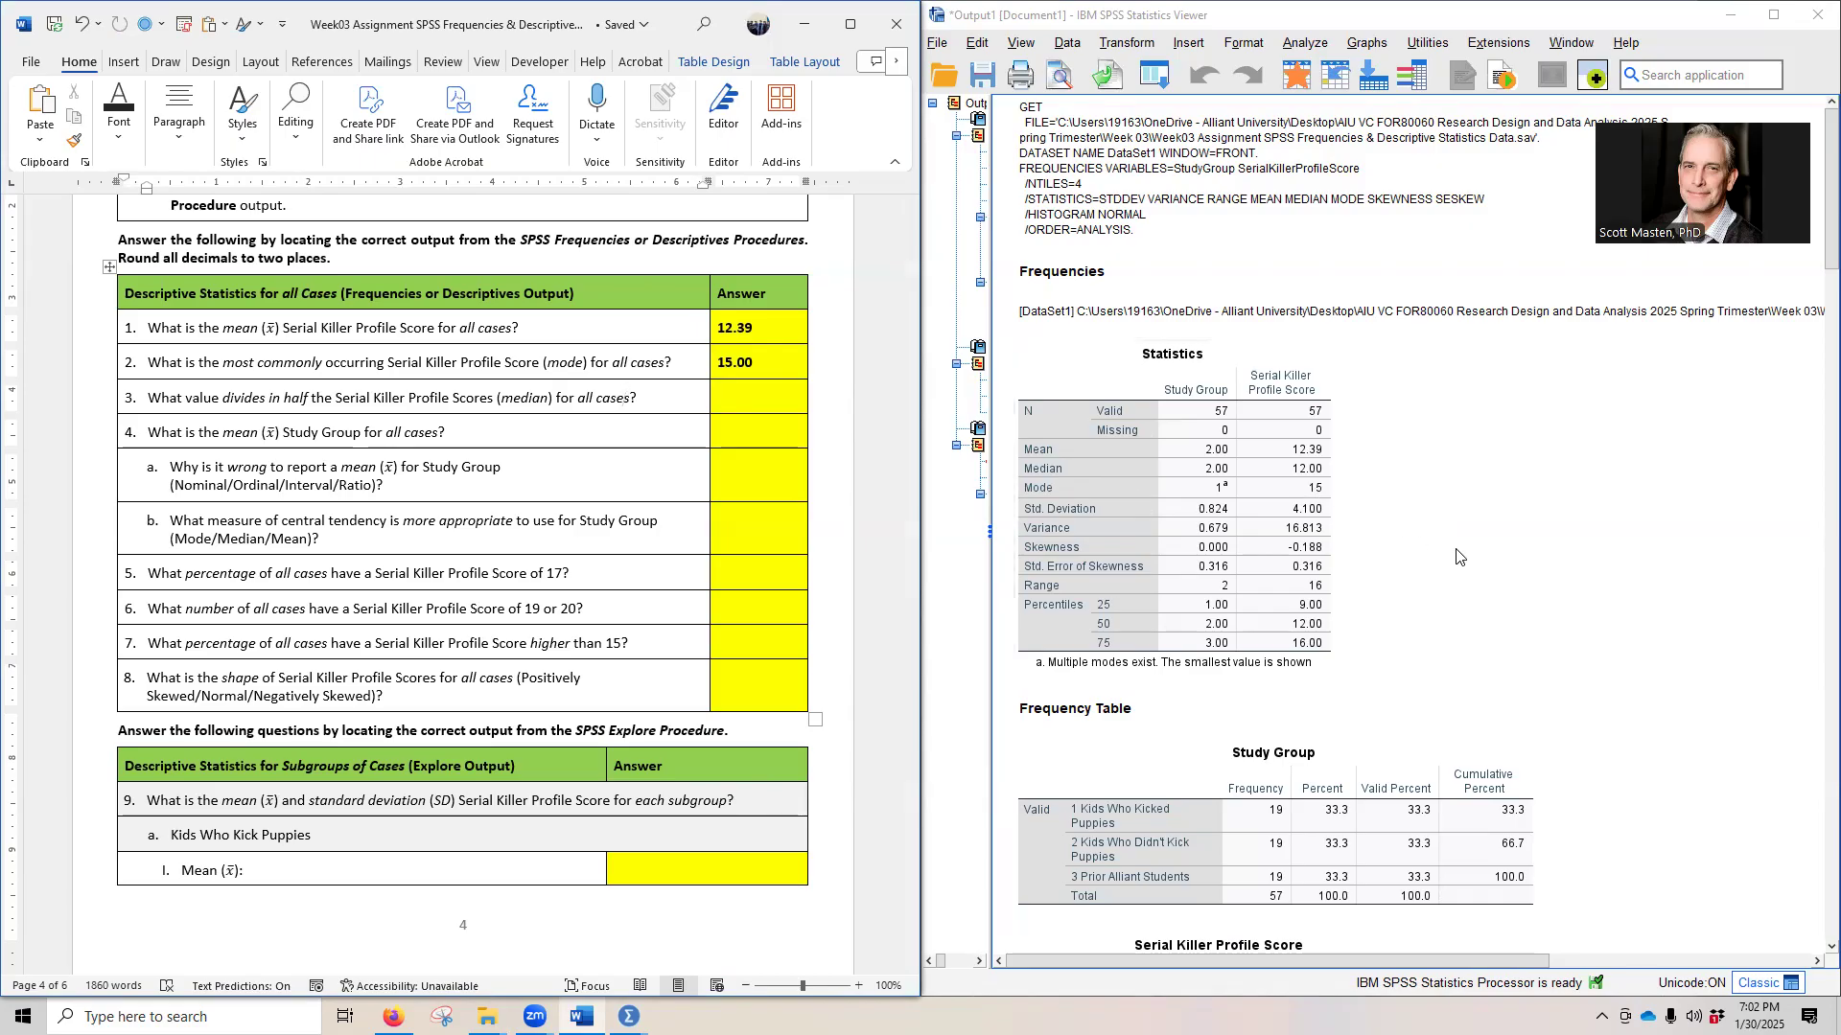
scroll(1502, 625, down, 12)
scroll(1502, 625, down, 7)
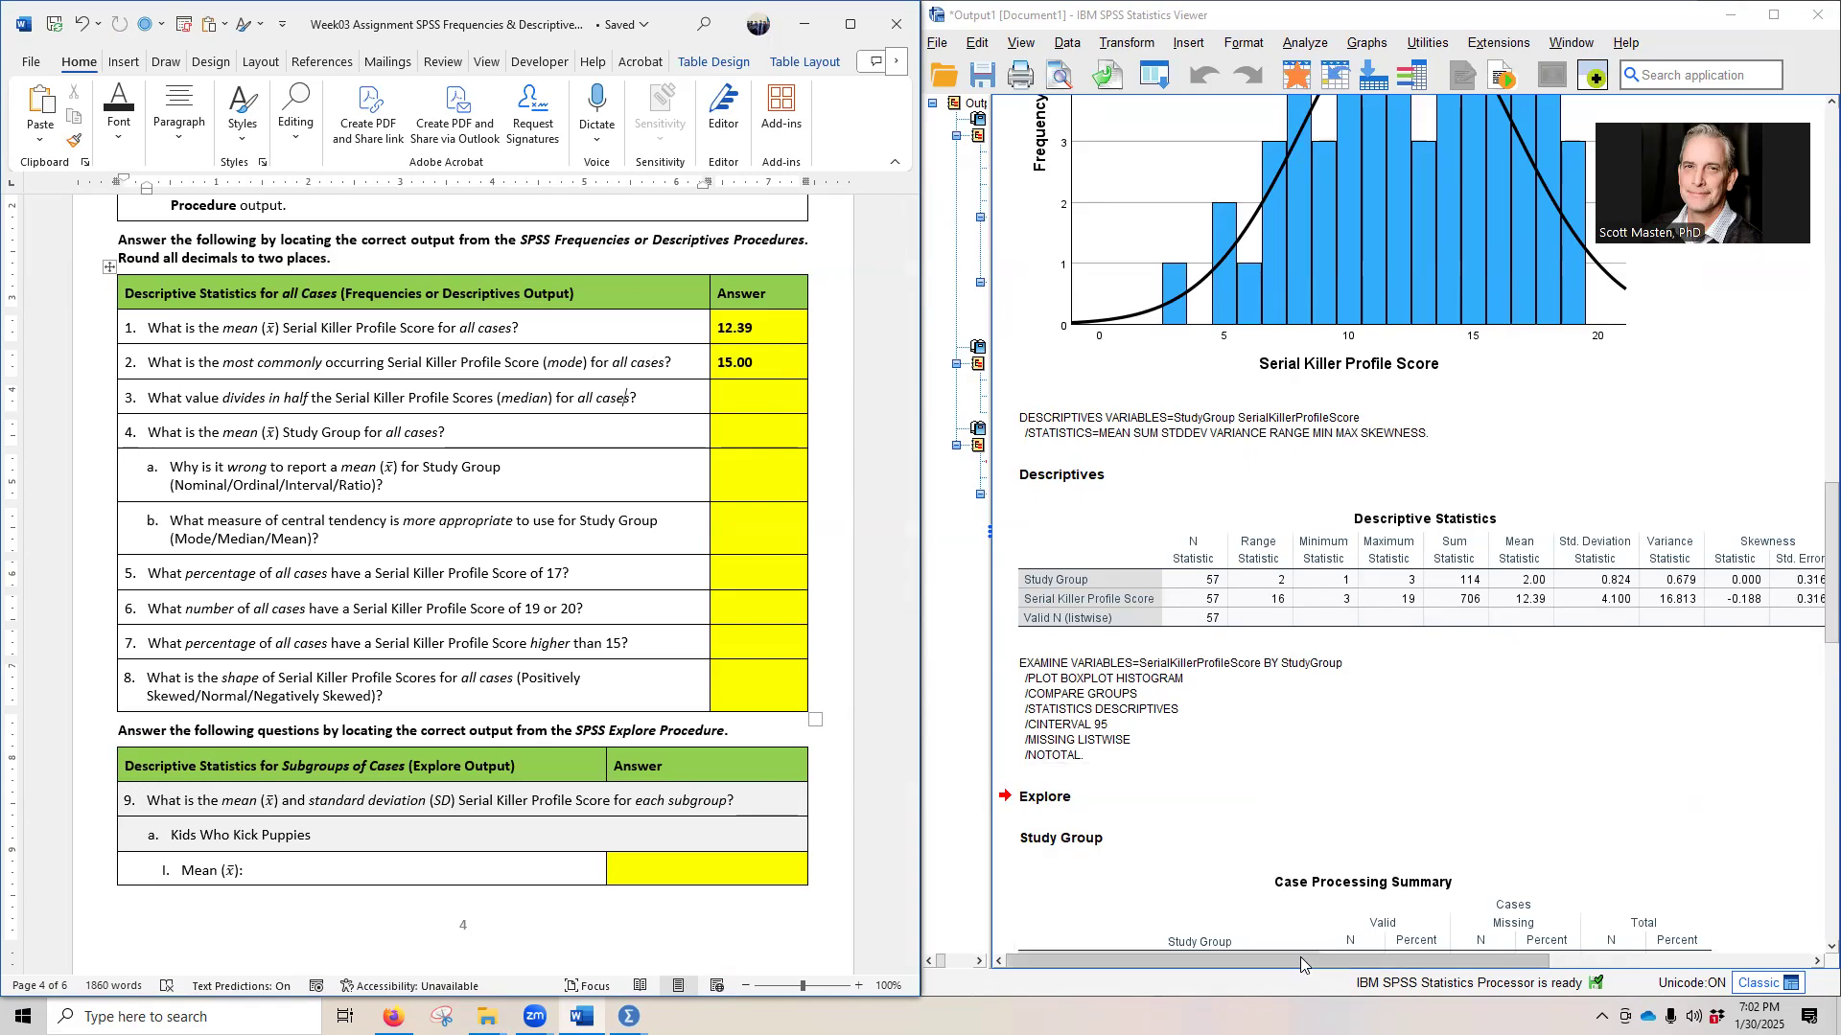
drag(1292, 959, 1342, 961)
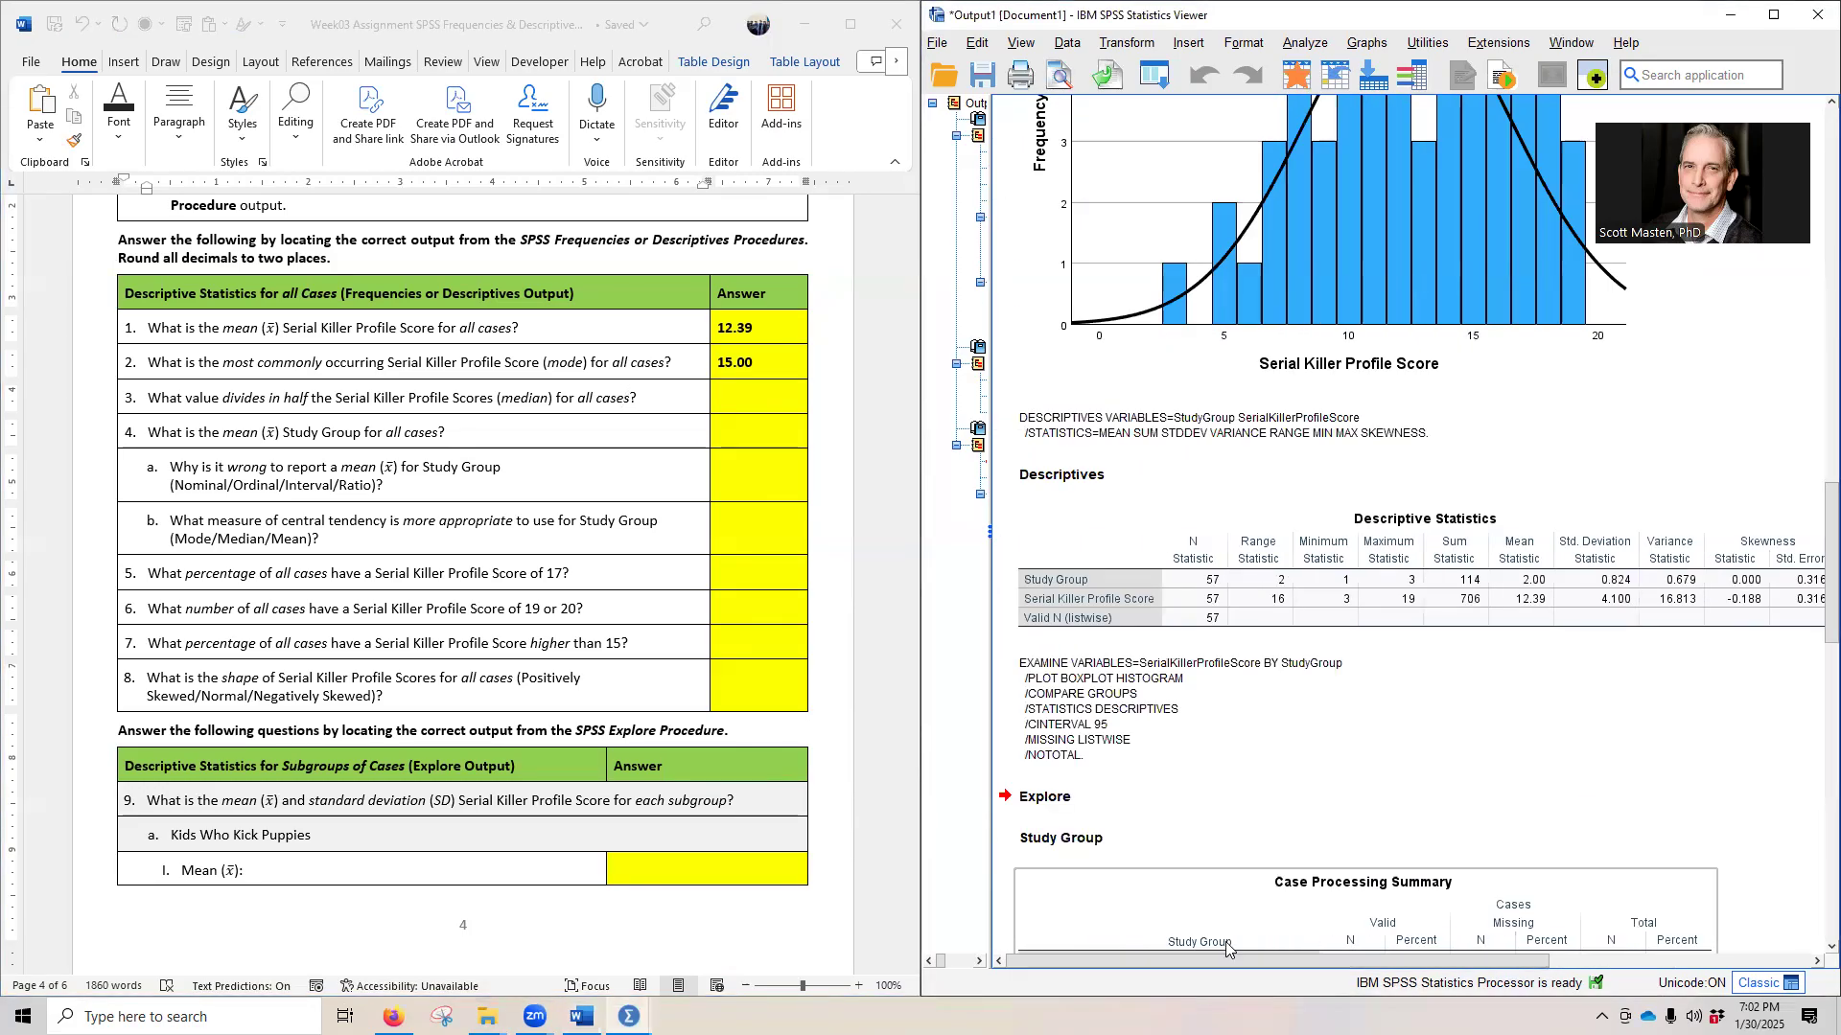
scroll(1284, 863, up, 6)
scroll(1284, 862, up, 10)
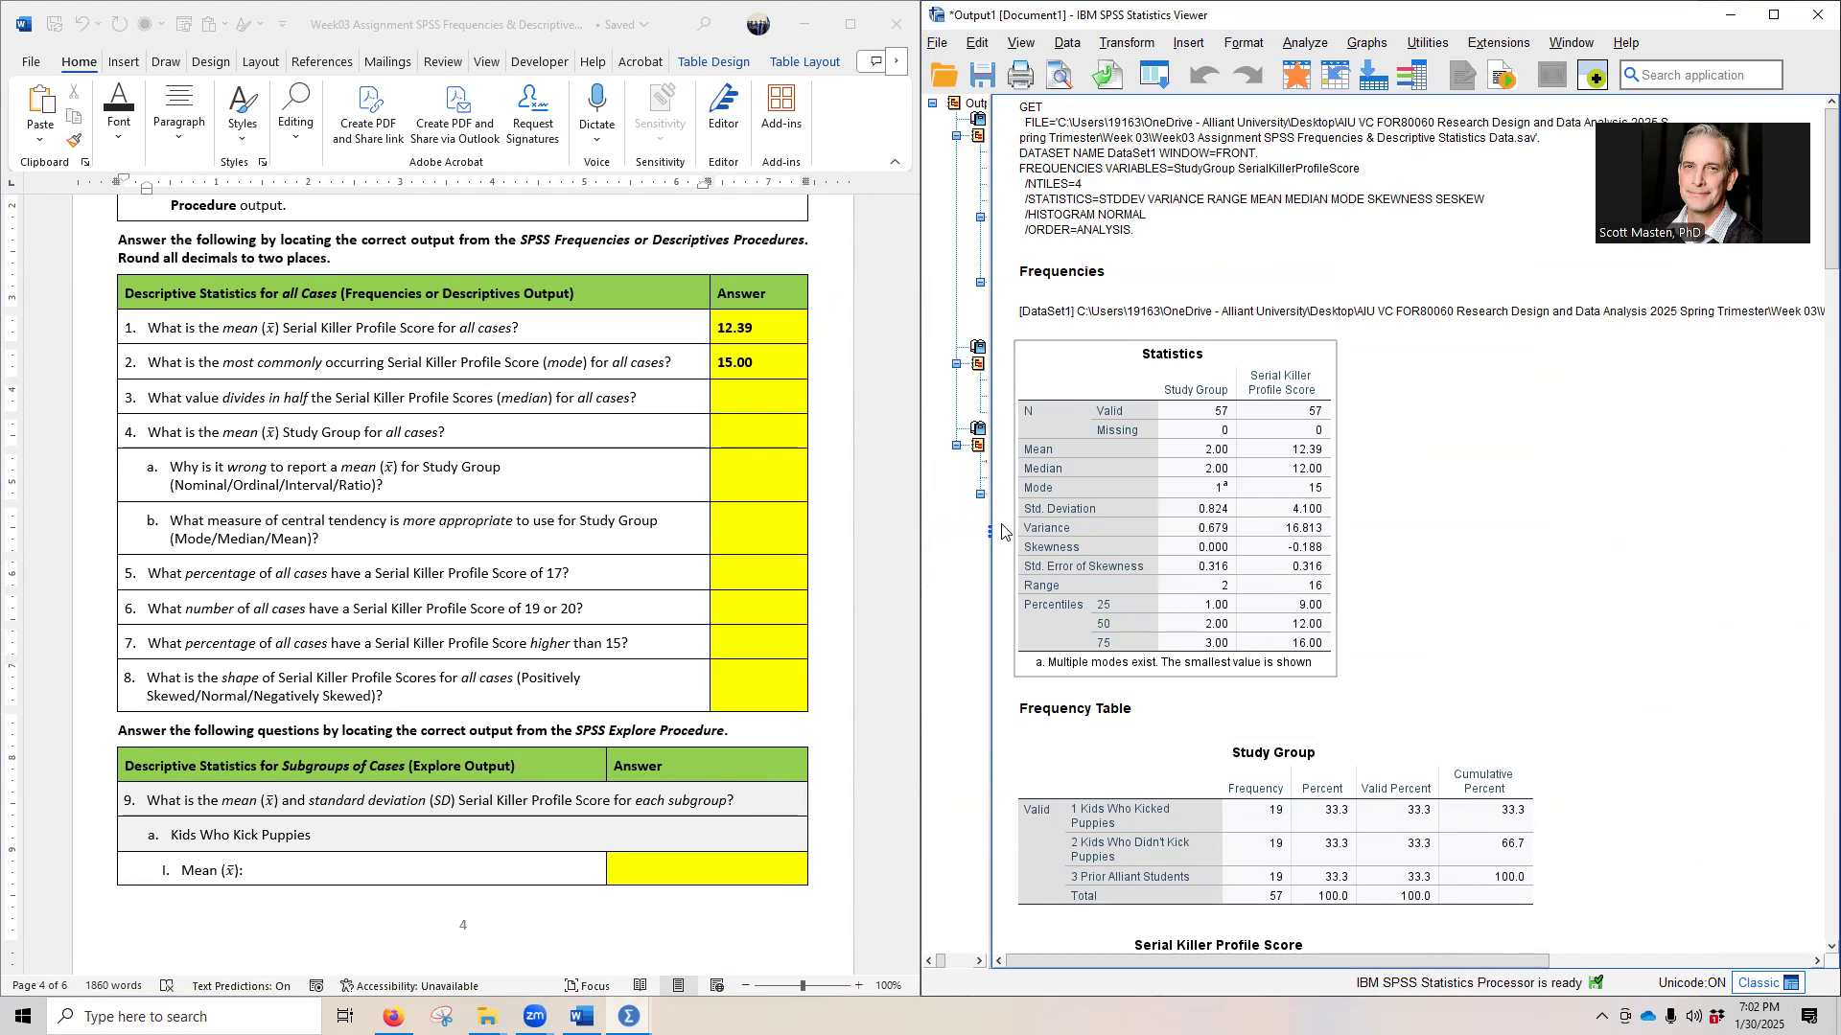
click(747, 391)
click(712, 403)
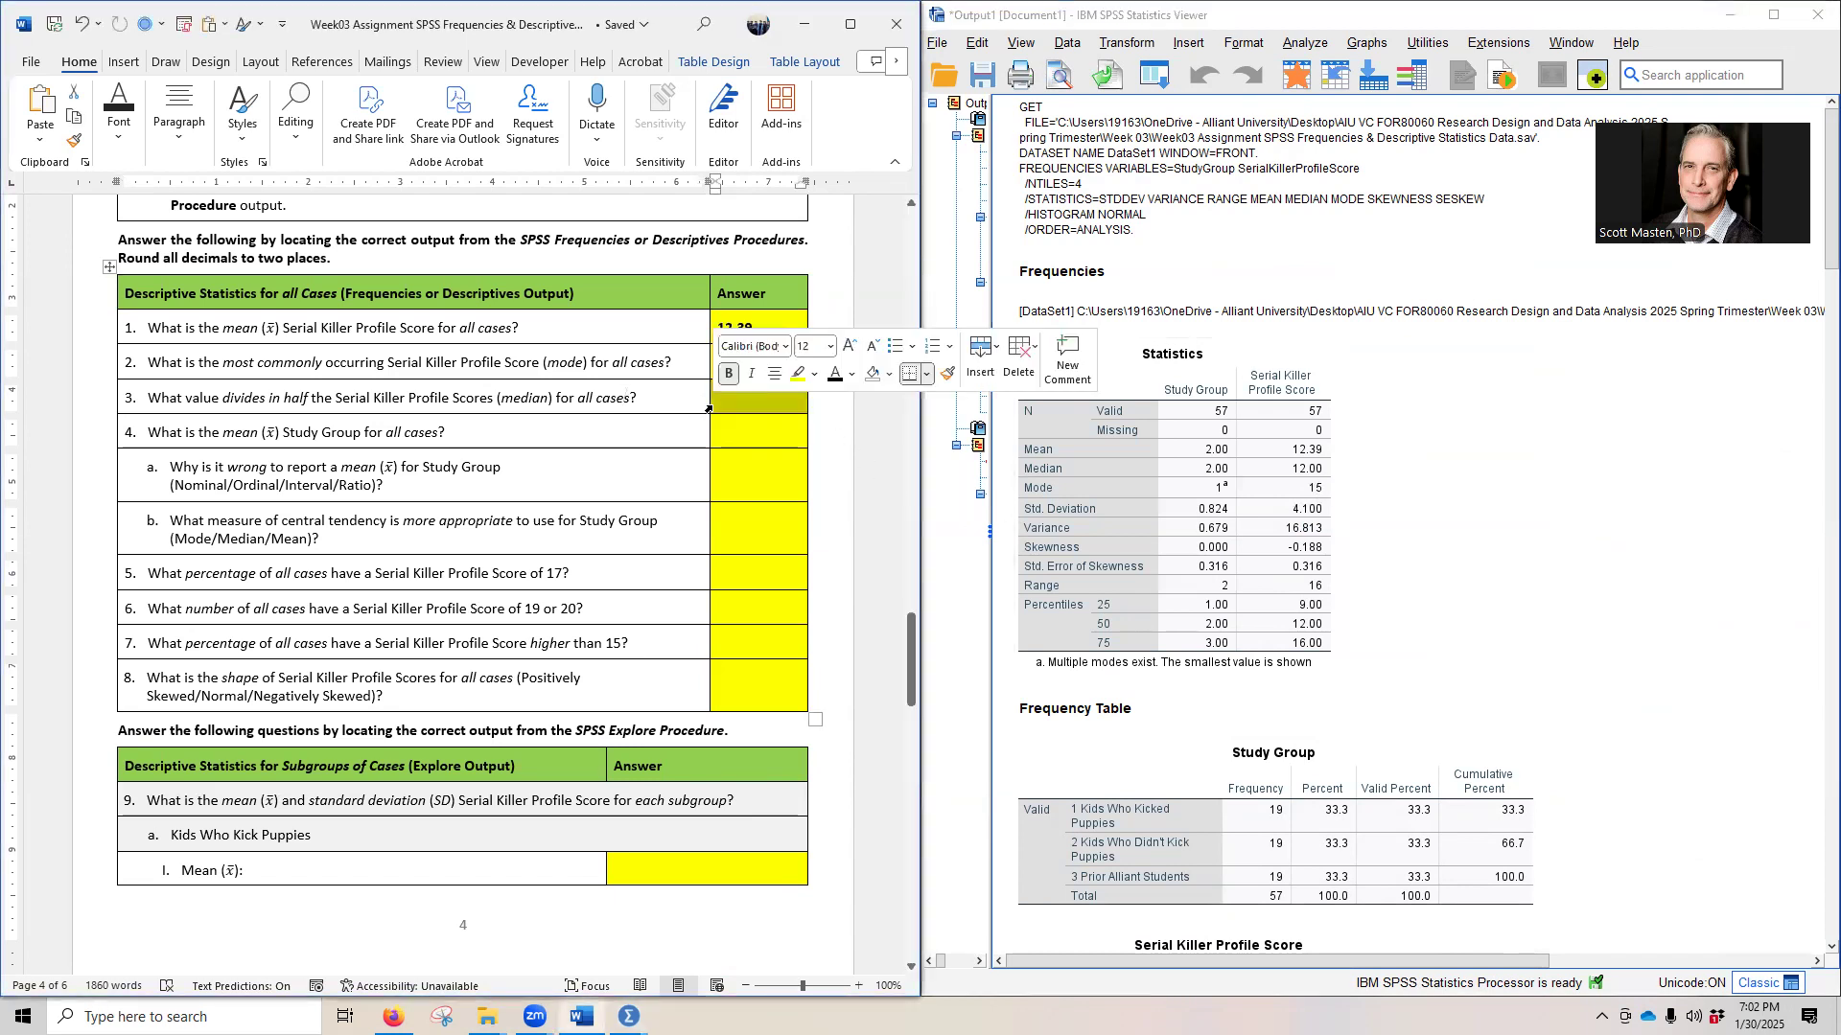
text(12.00)
click(451, 432)
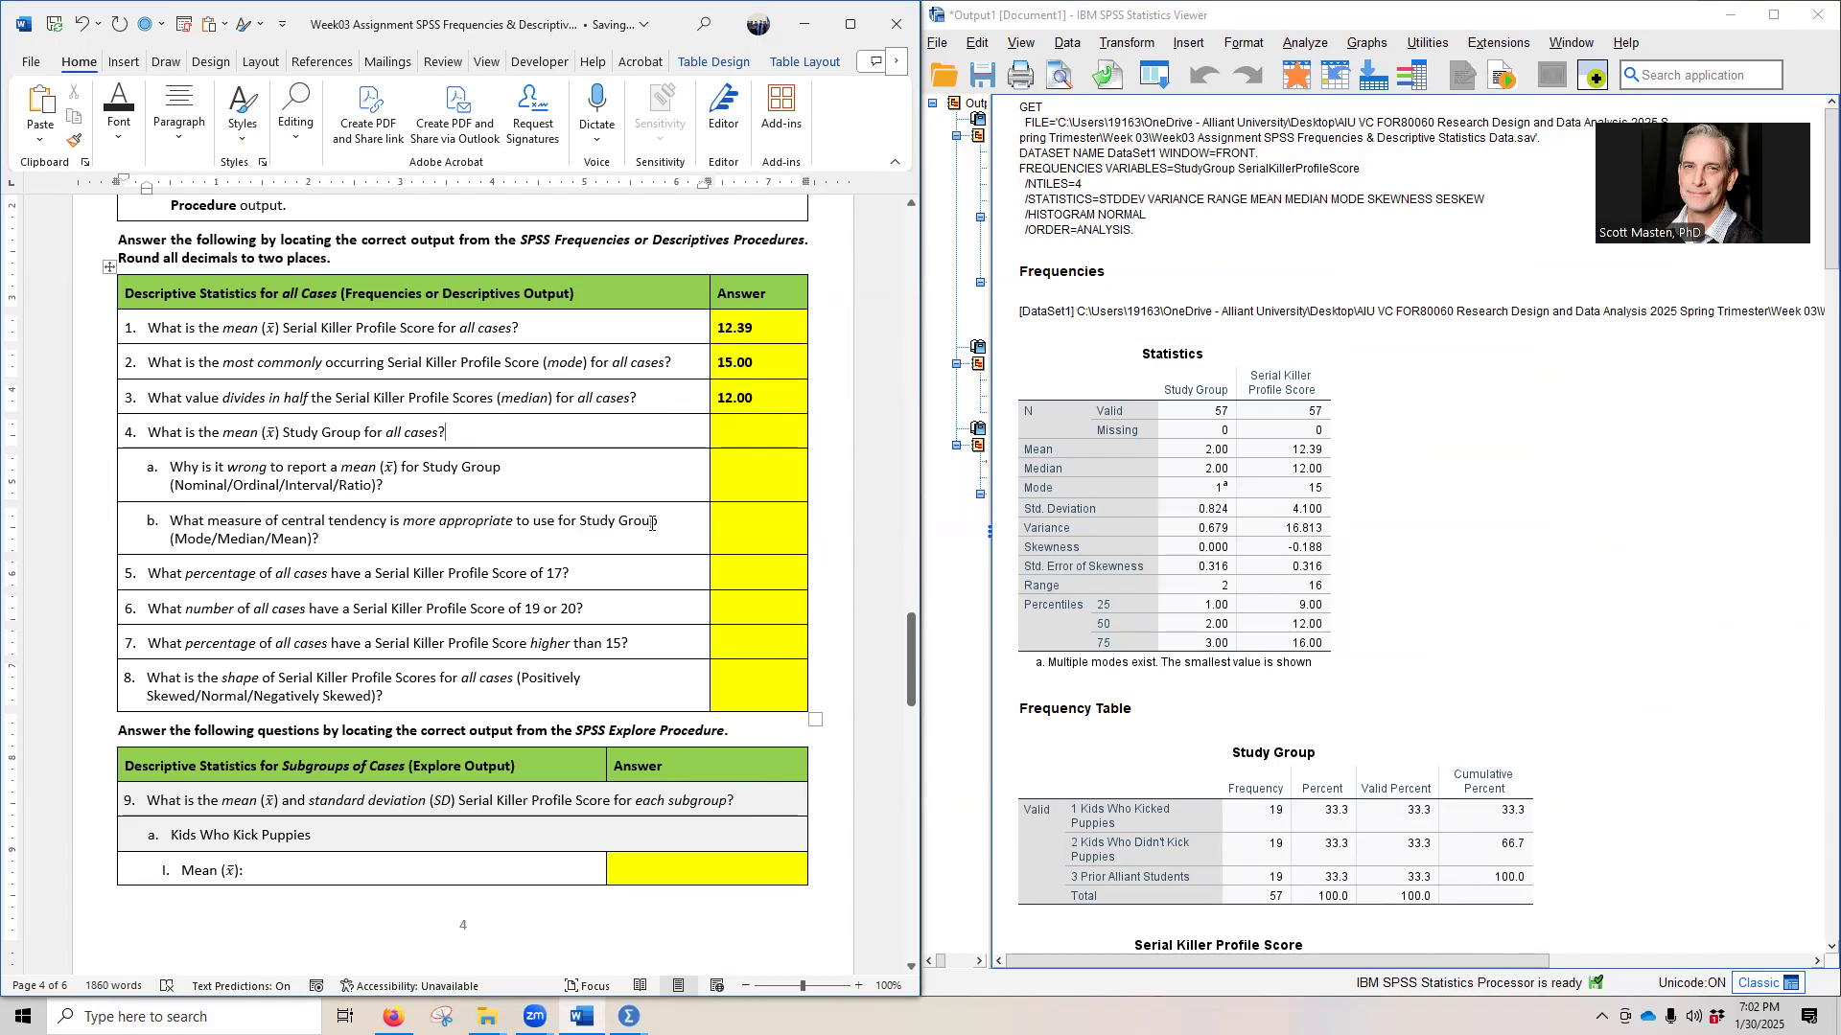
- Reveal the hidden answer to question 4 on the mean Study Group for all cases by setting its font colour to black
click(1142, 479)
click(765, 445)
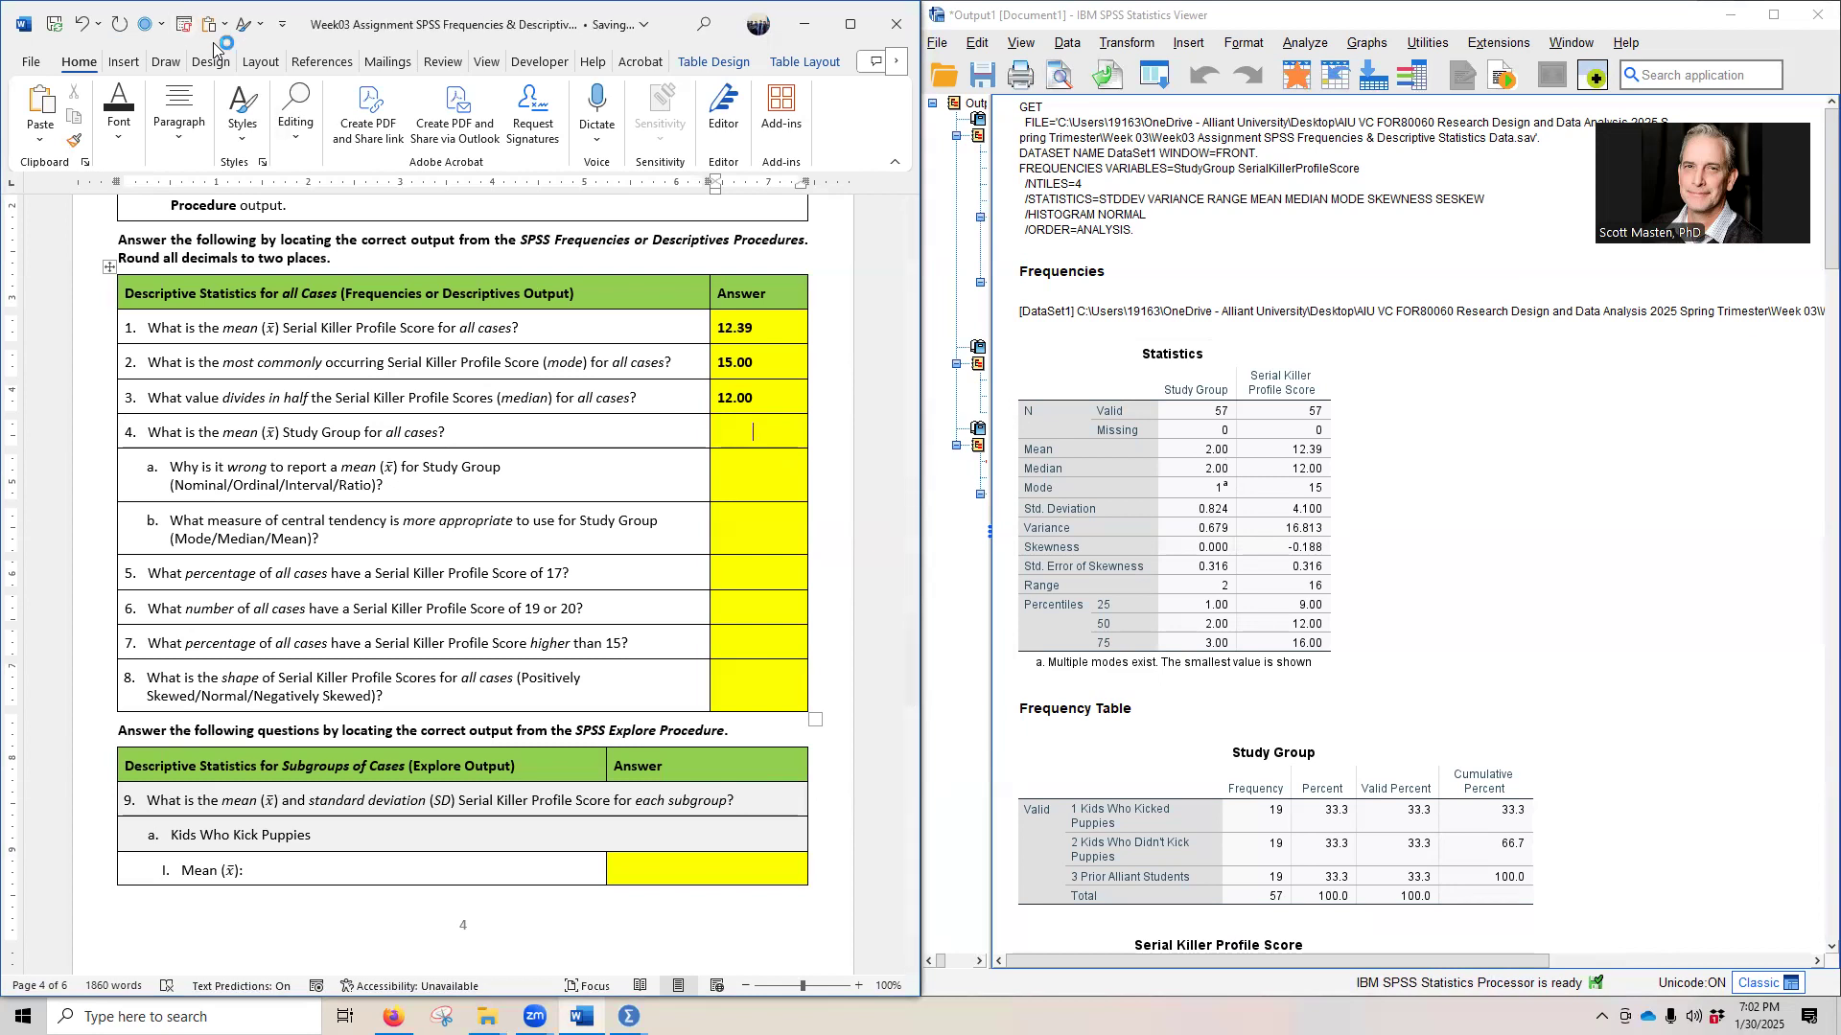
click(712, 434)
click(837, 406)
click(609, 466)
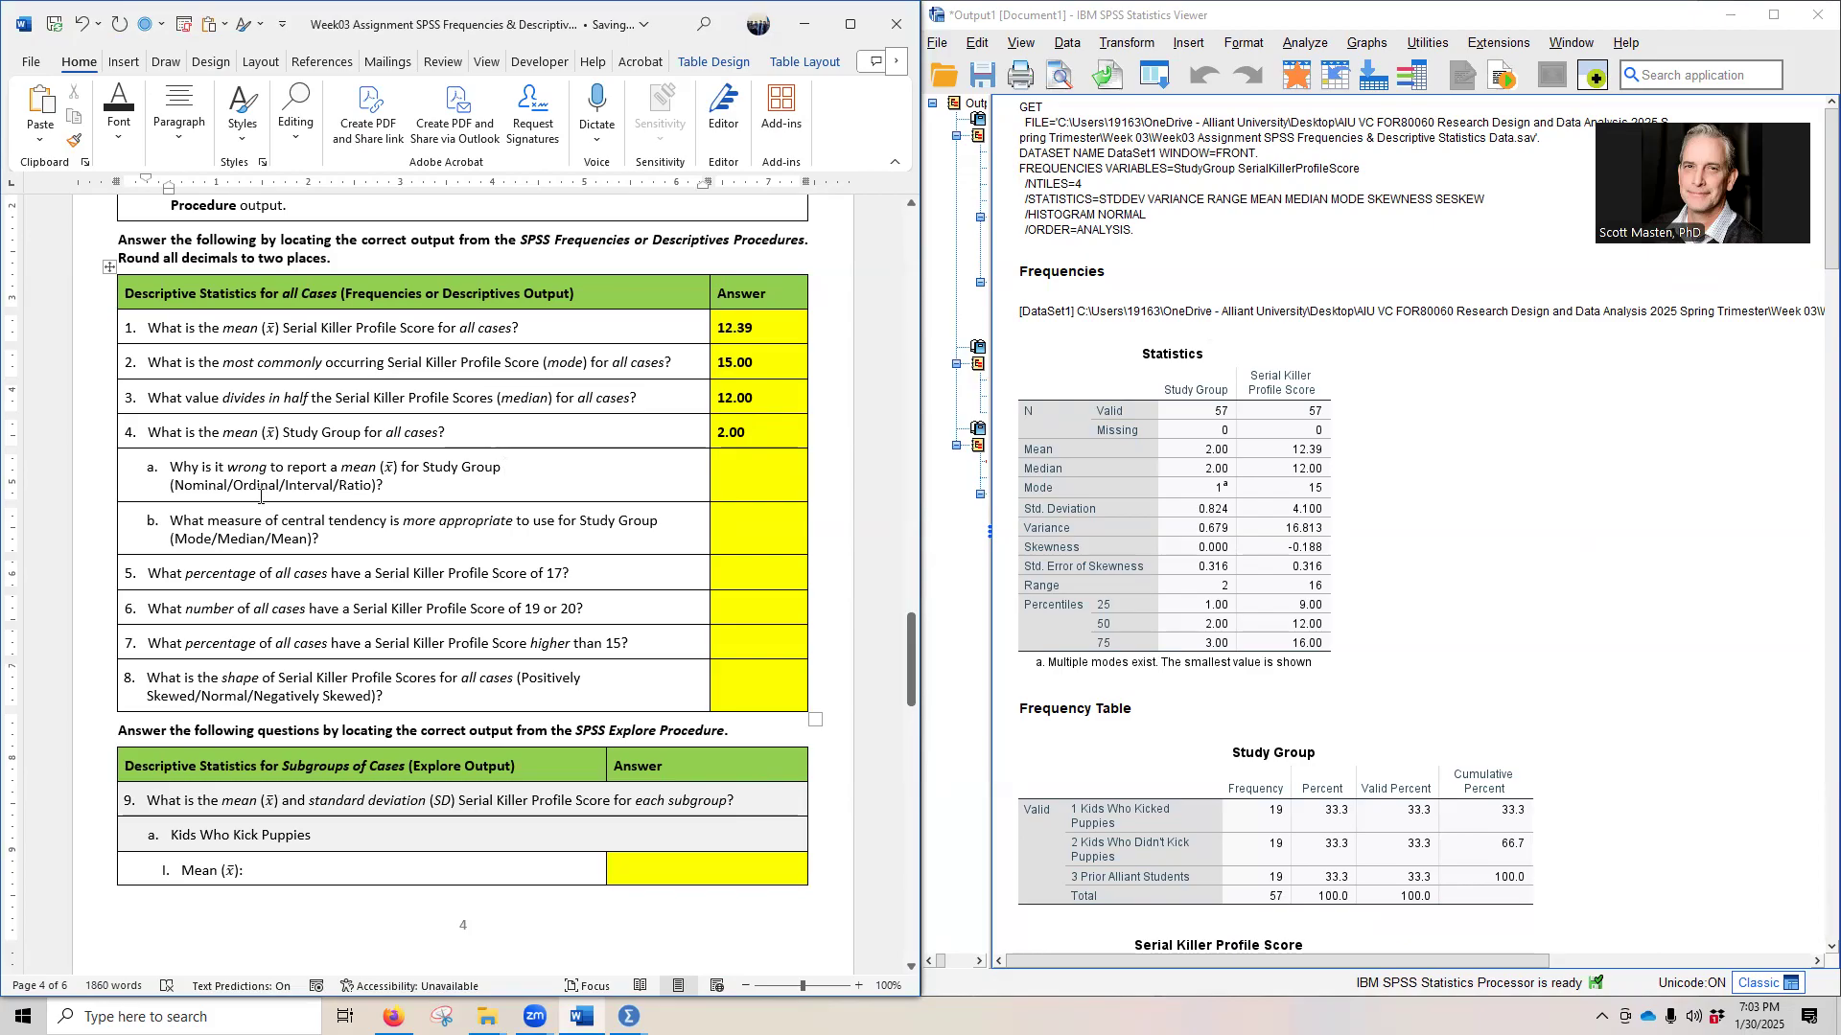
- Consult the Study Group coding note under the assignment's data table, and reveal the hidden answer to question 4a in black
click(1096, 456)
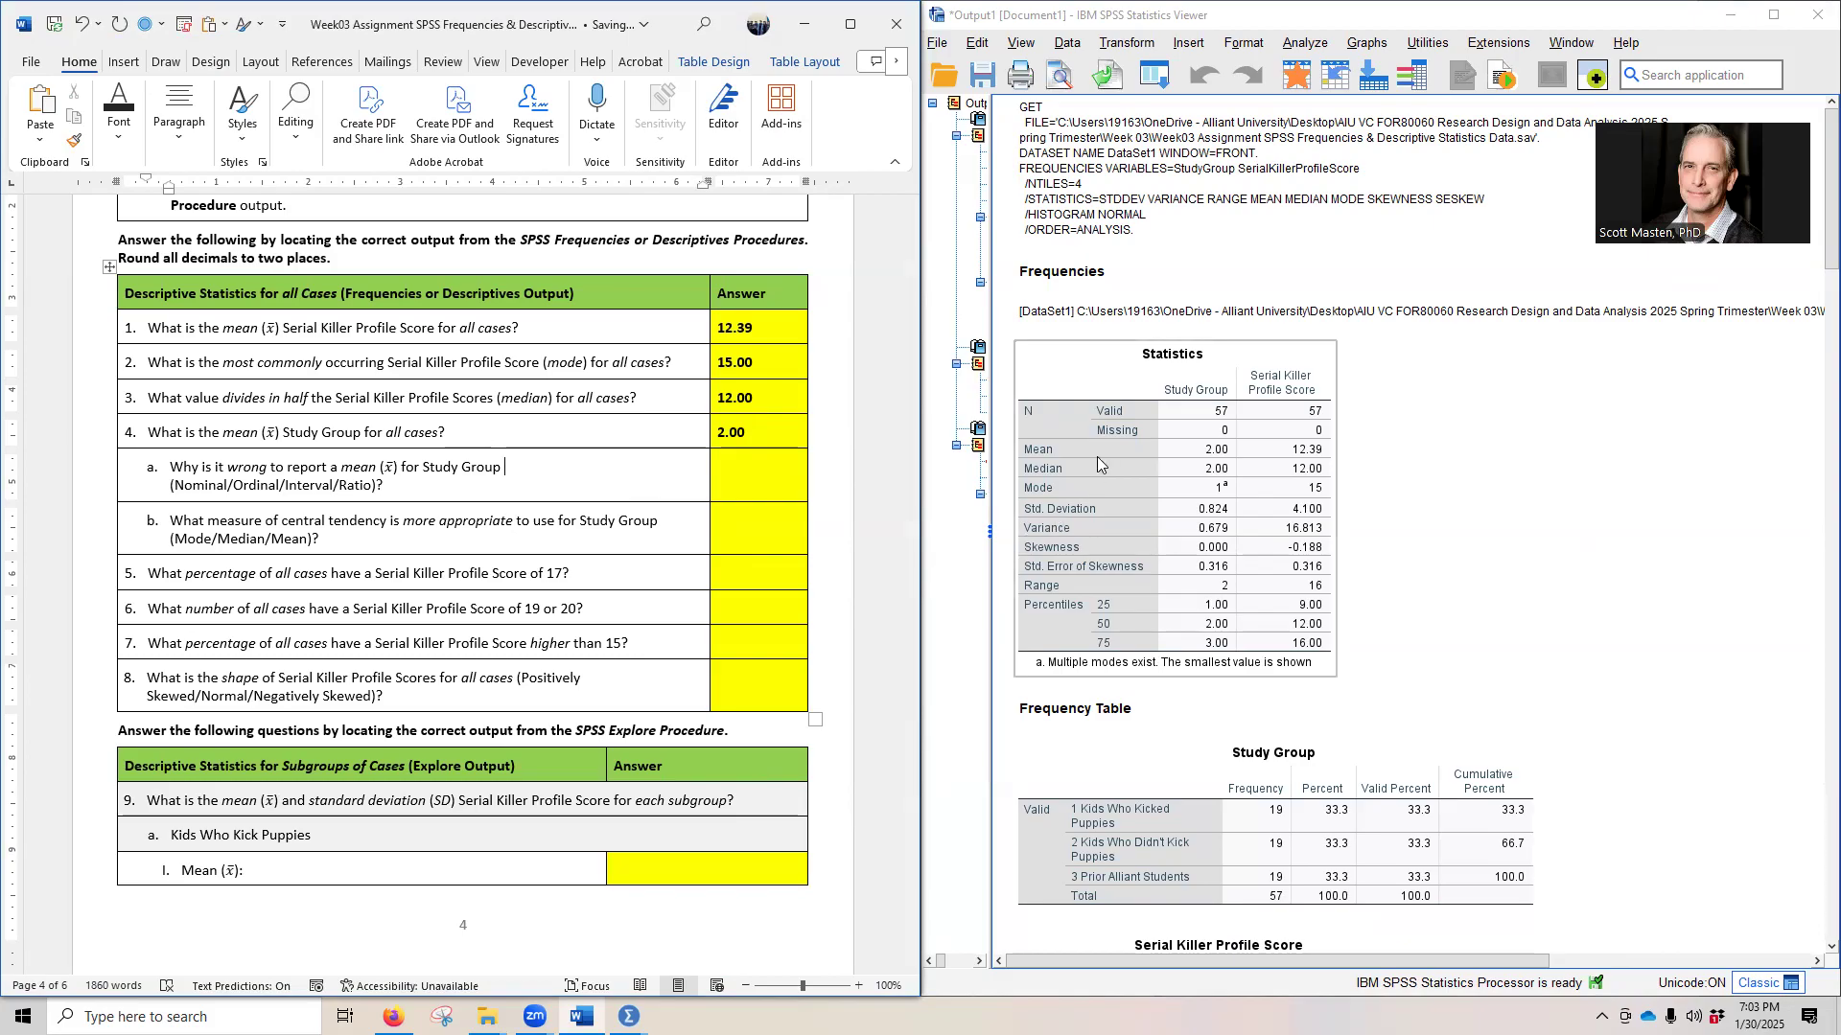
scroll(490, 542, up, 5)
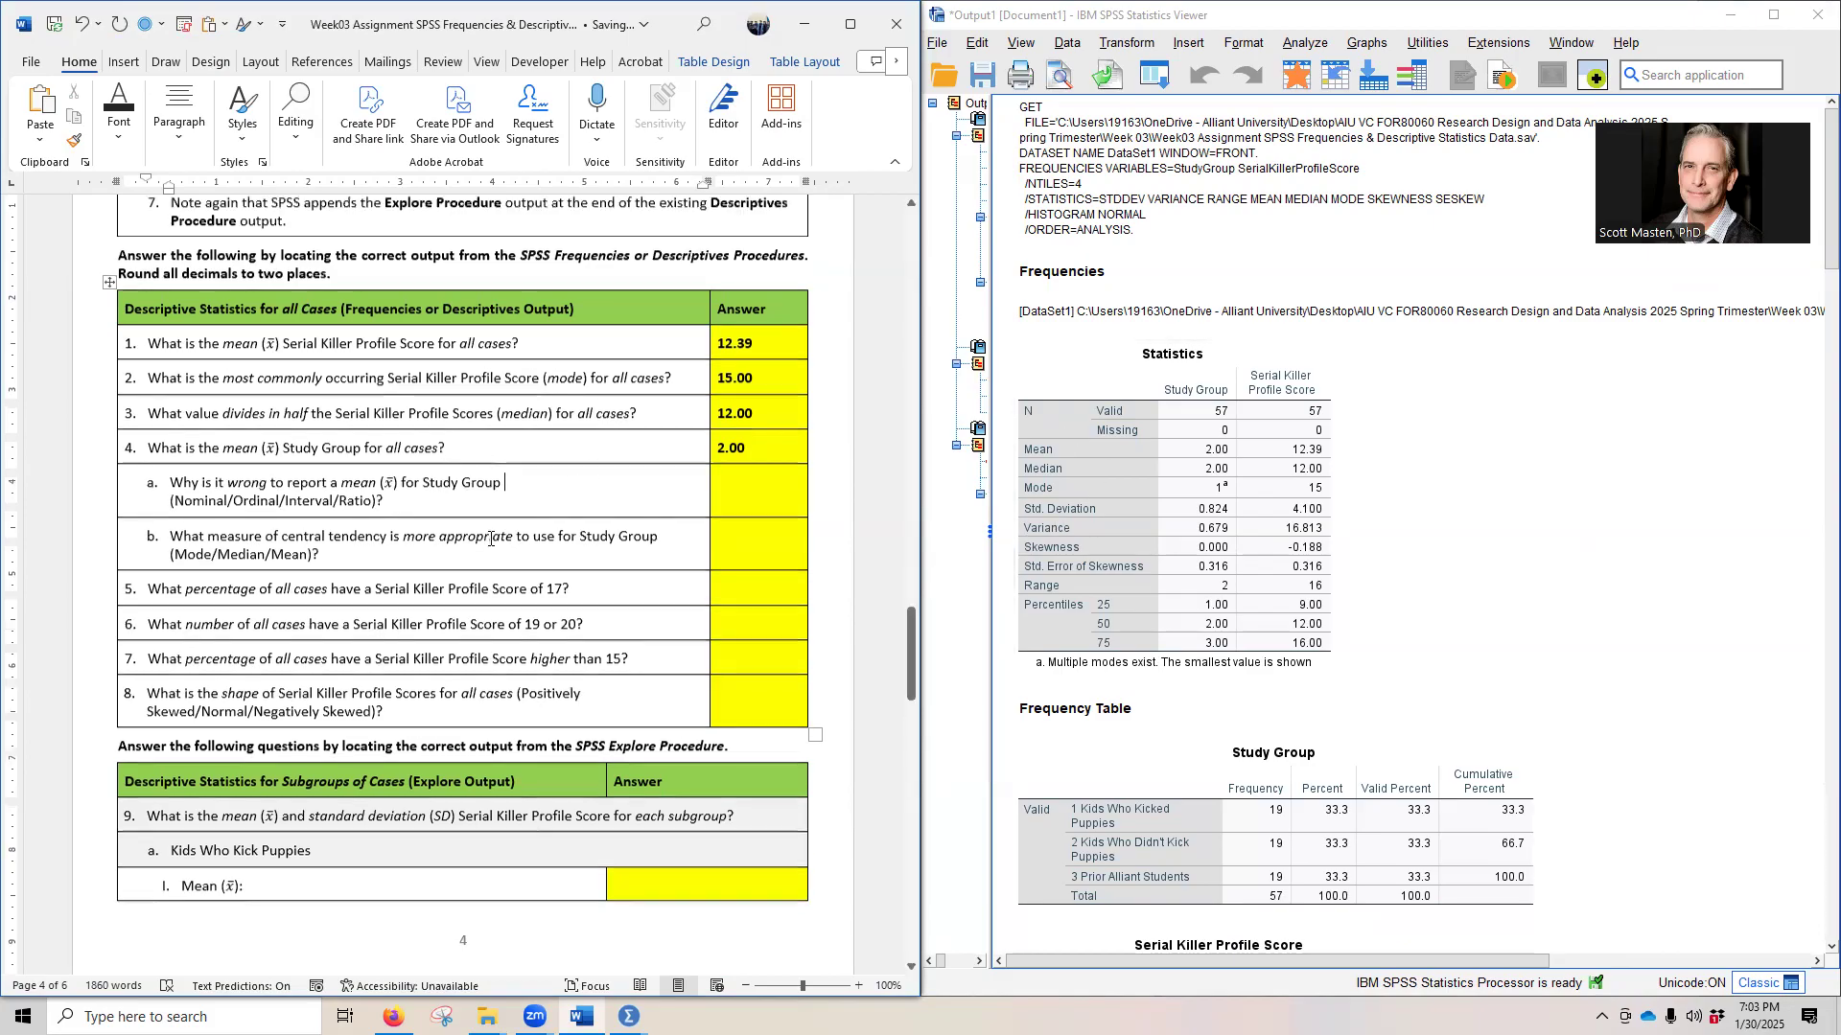
scroll(490, 542, up, 15)
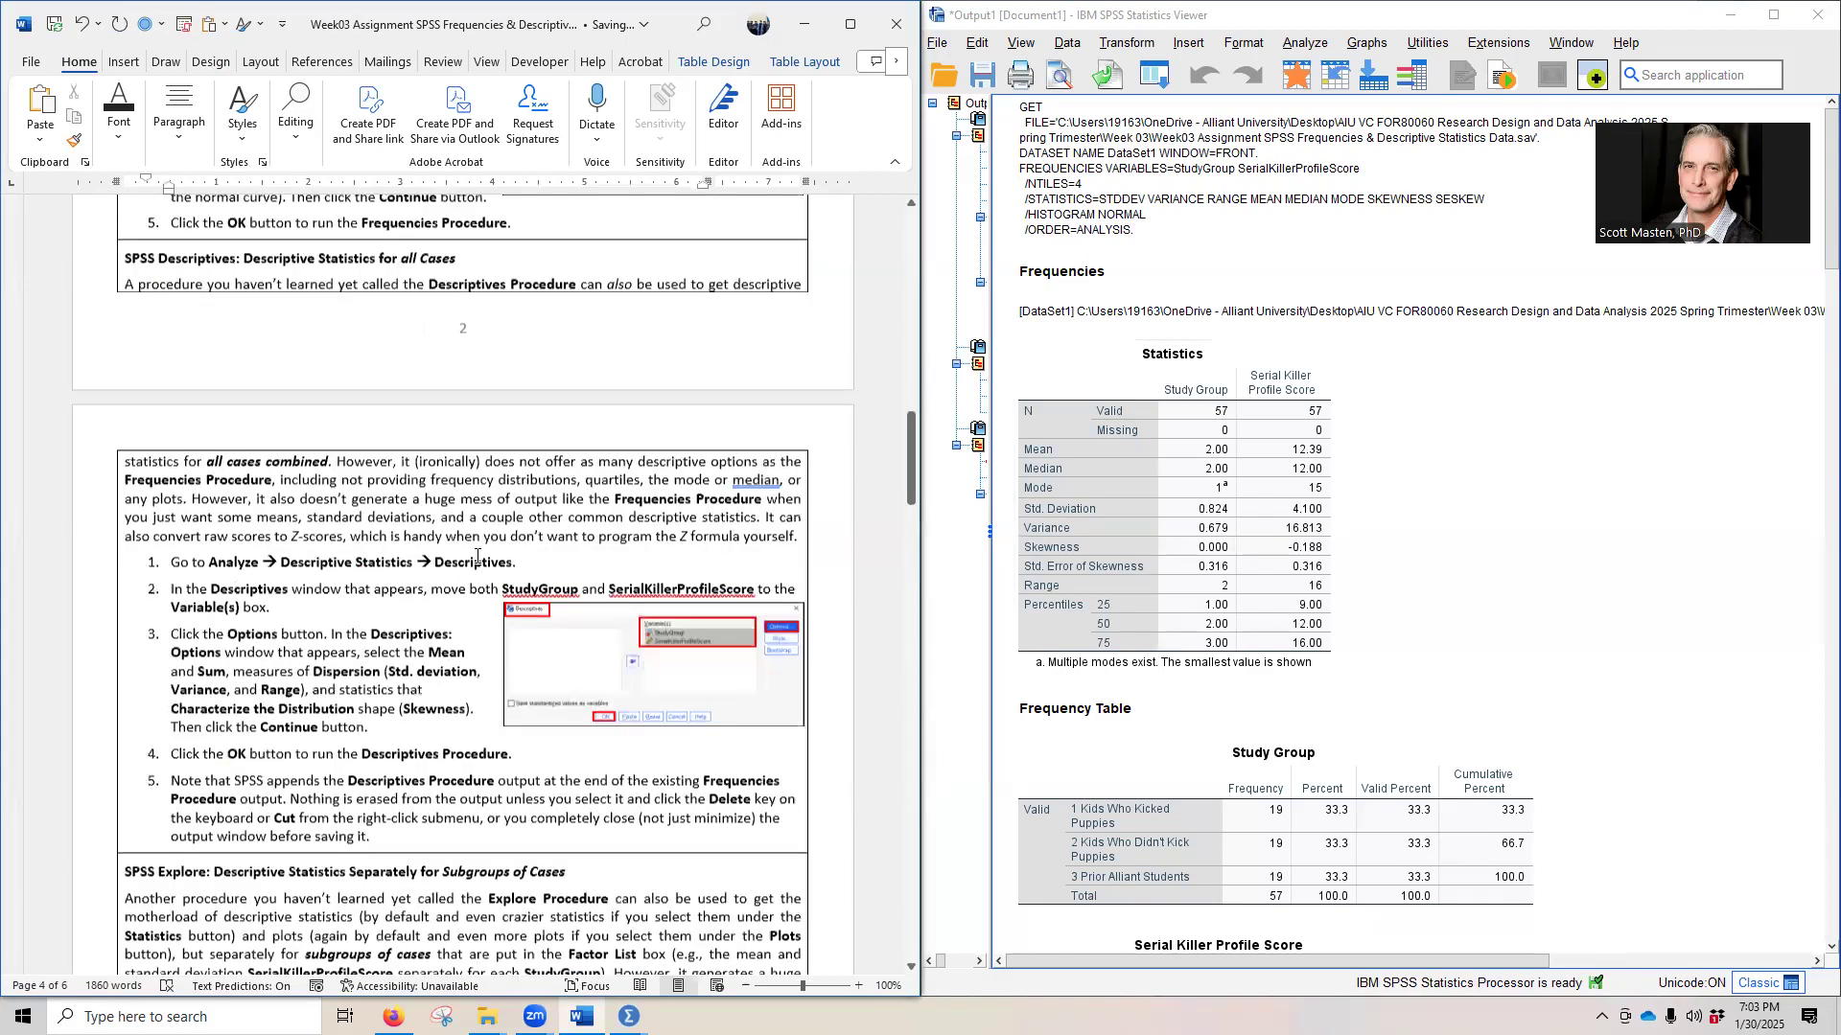
scroll(480, 556, up, 10)
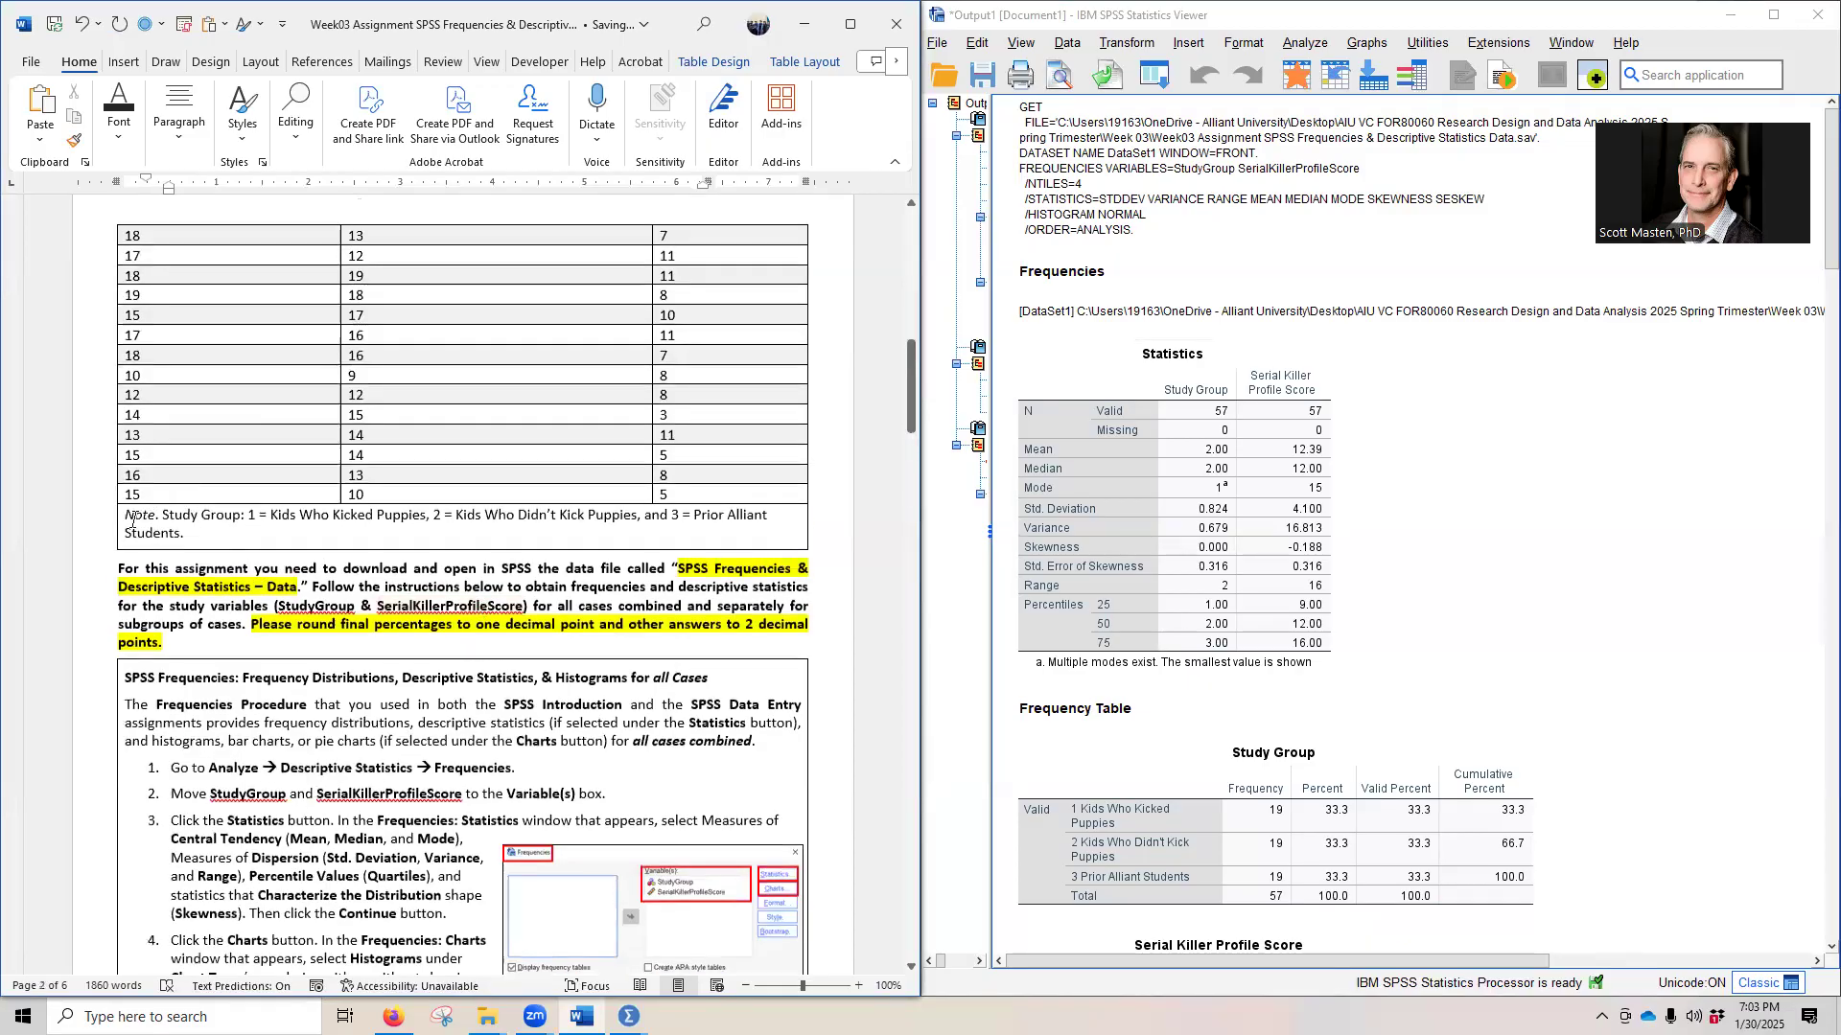
click(120, 519)
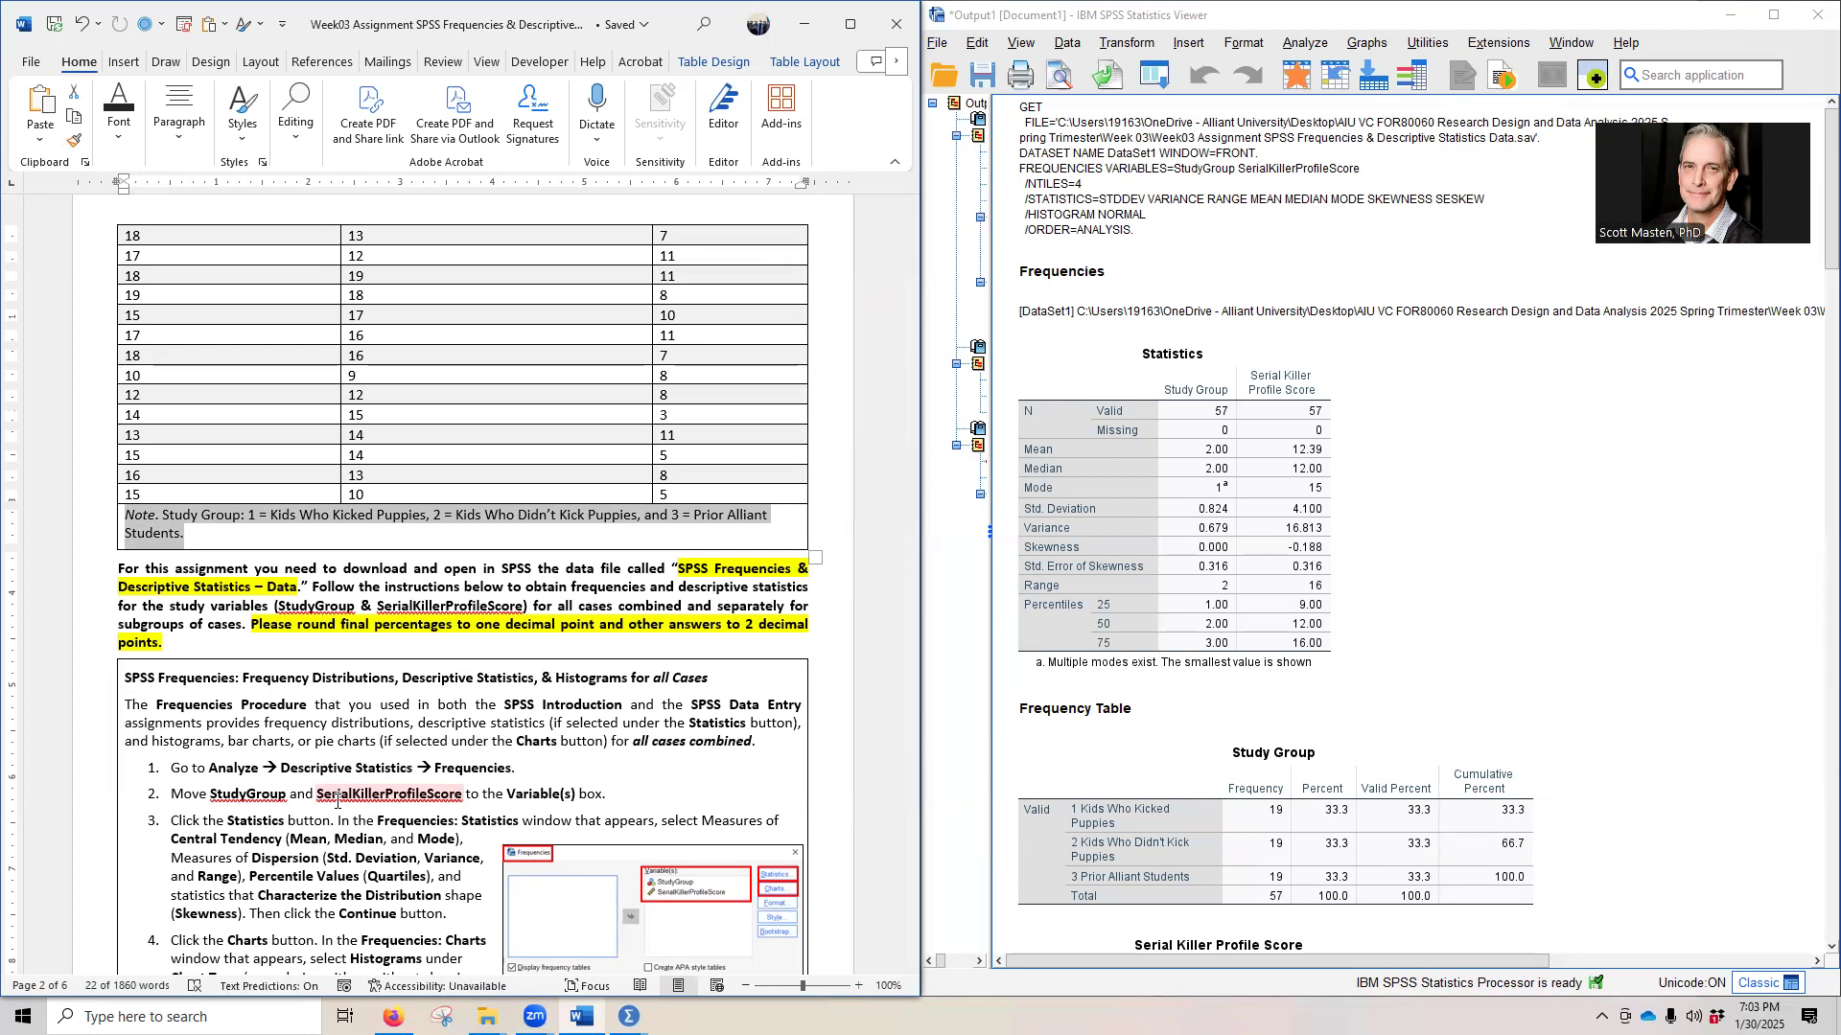
scroll(336, 803, down, 15)
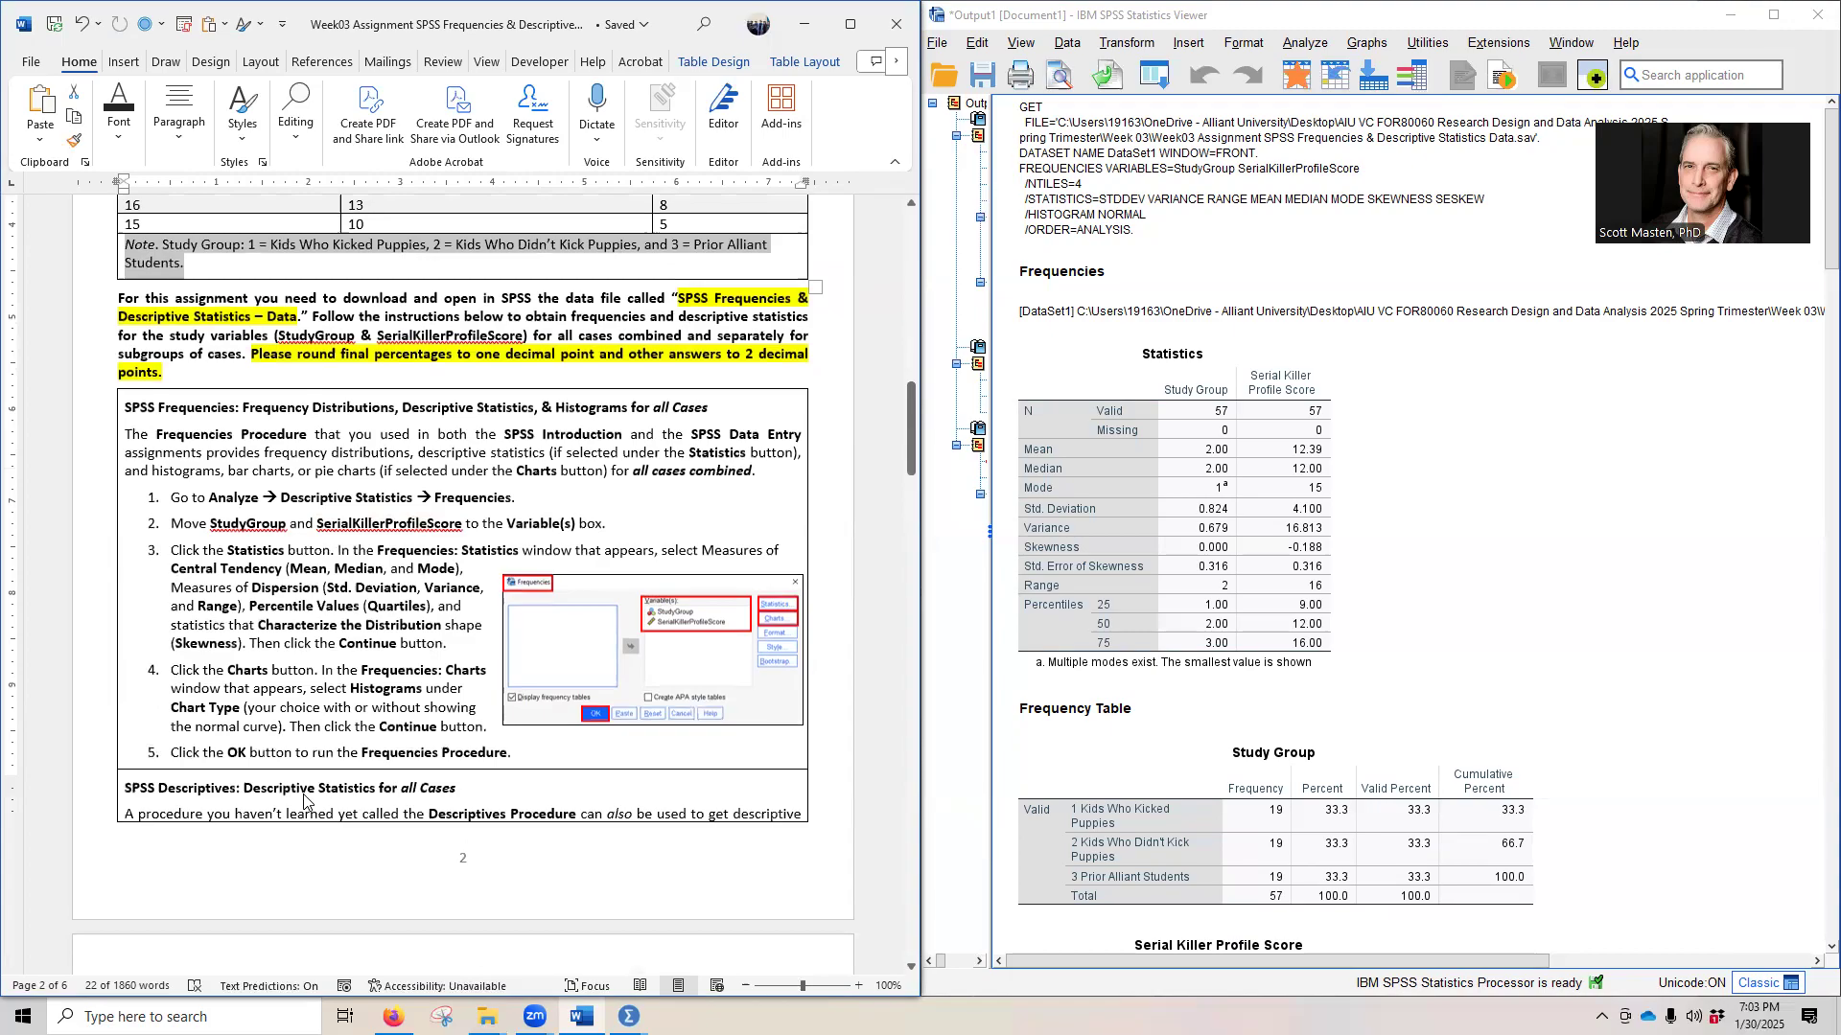
scroll(293, 805, down, 12)
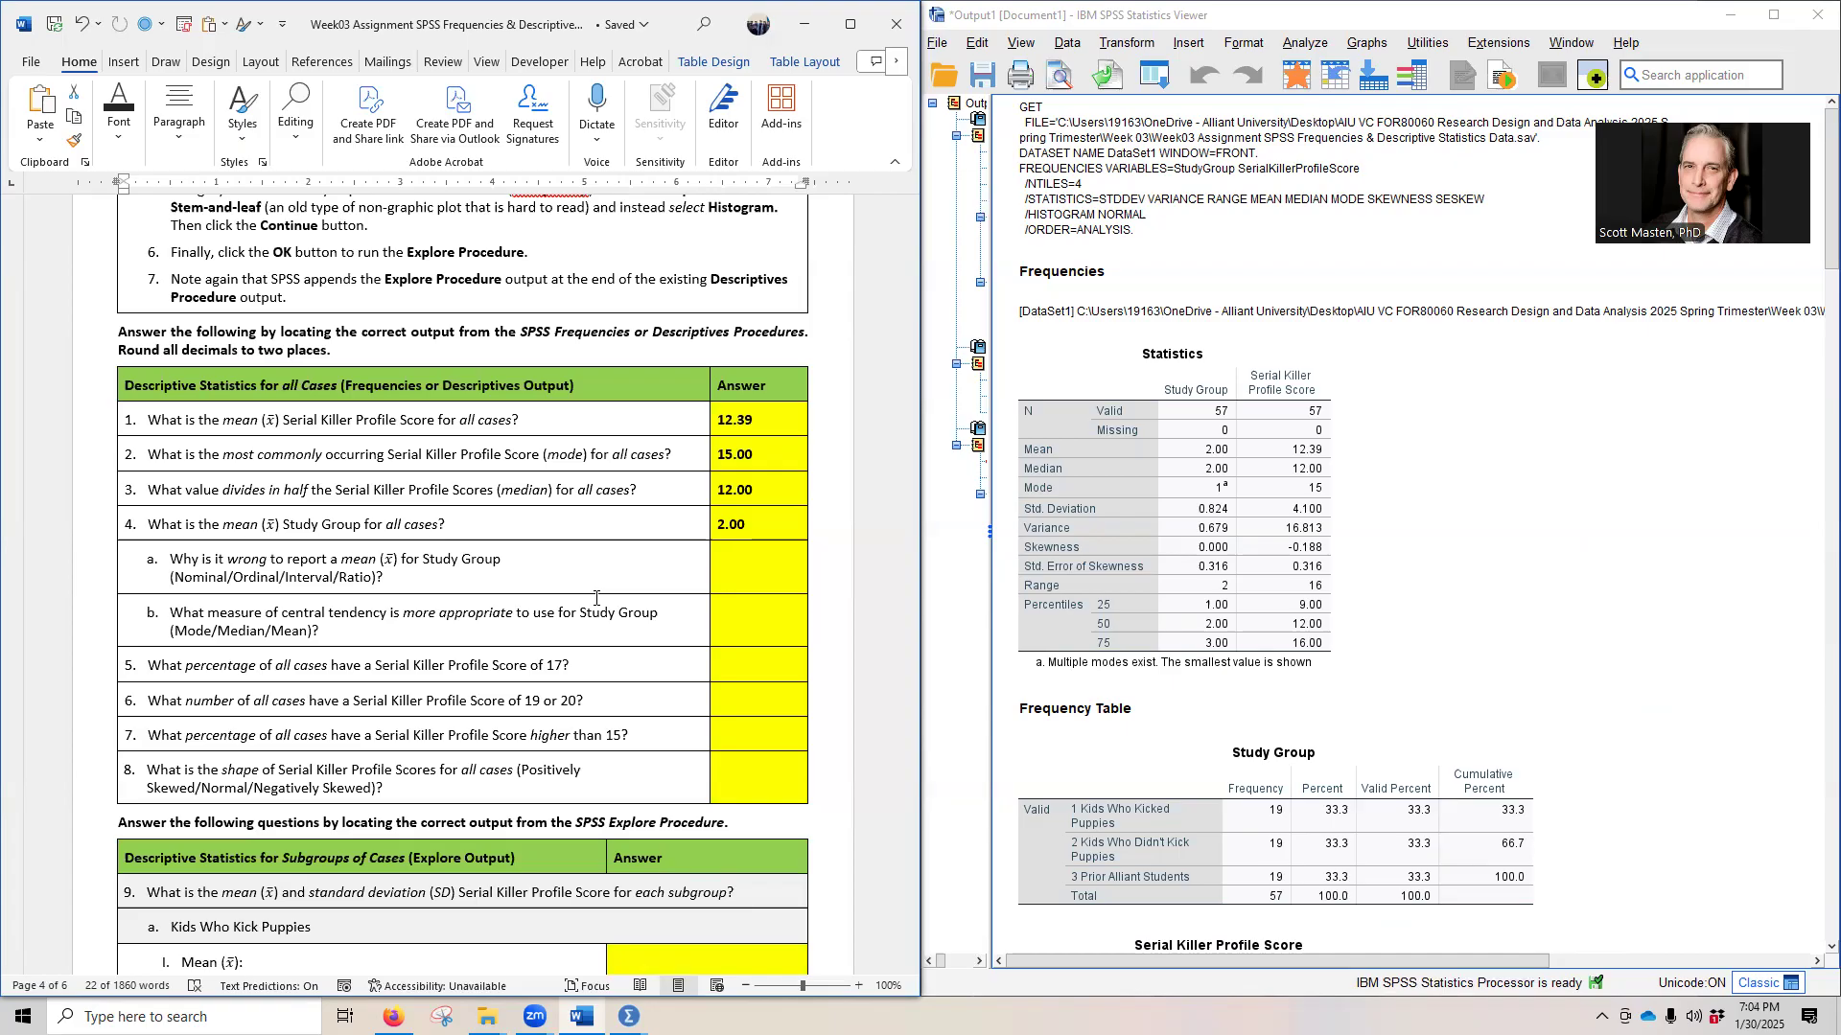
right_click(721, 587)
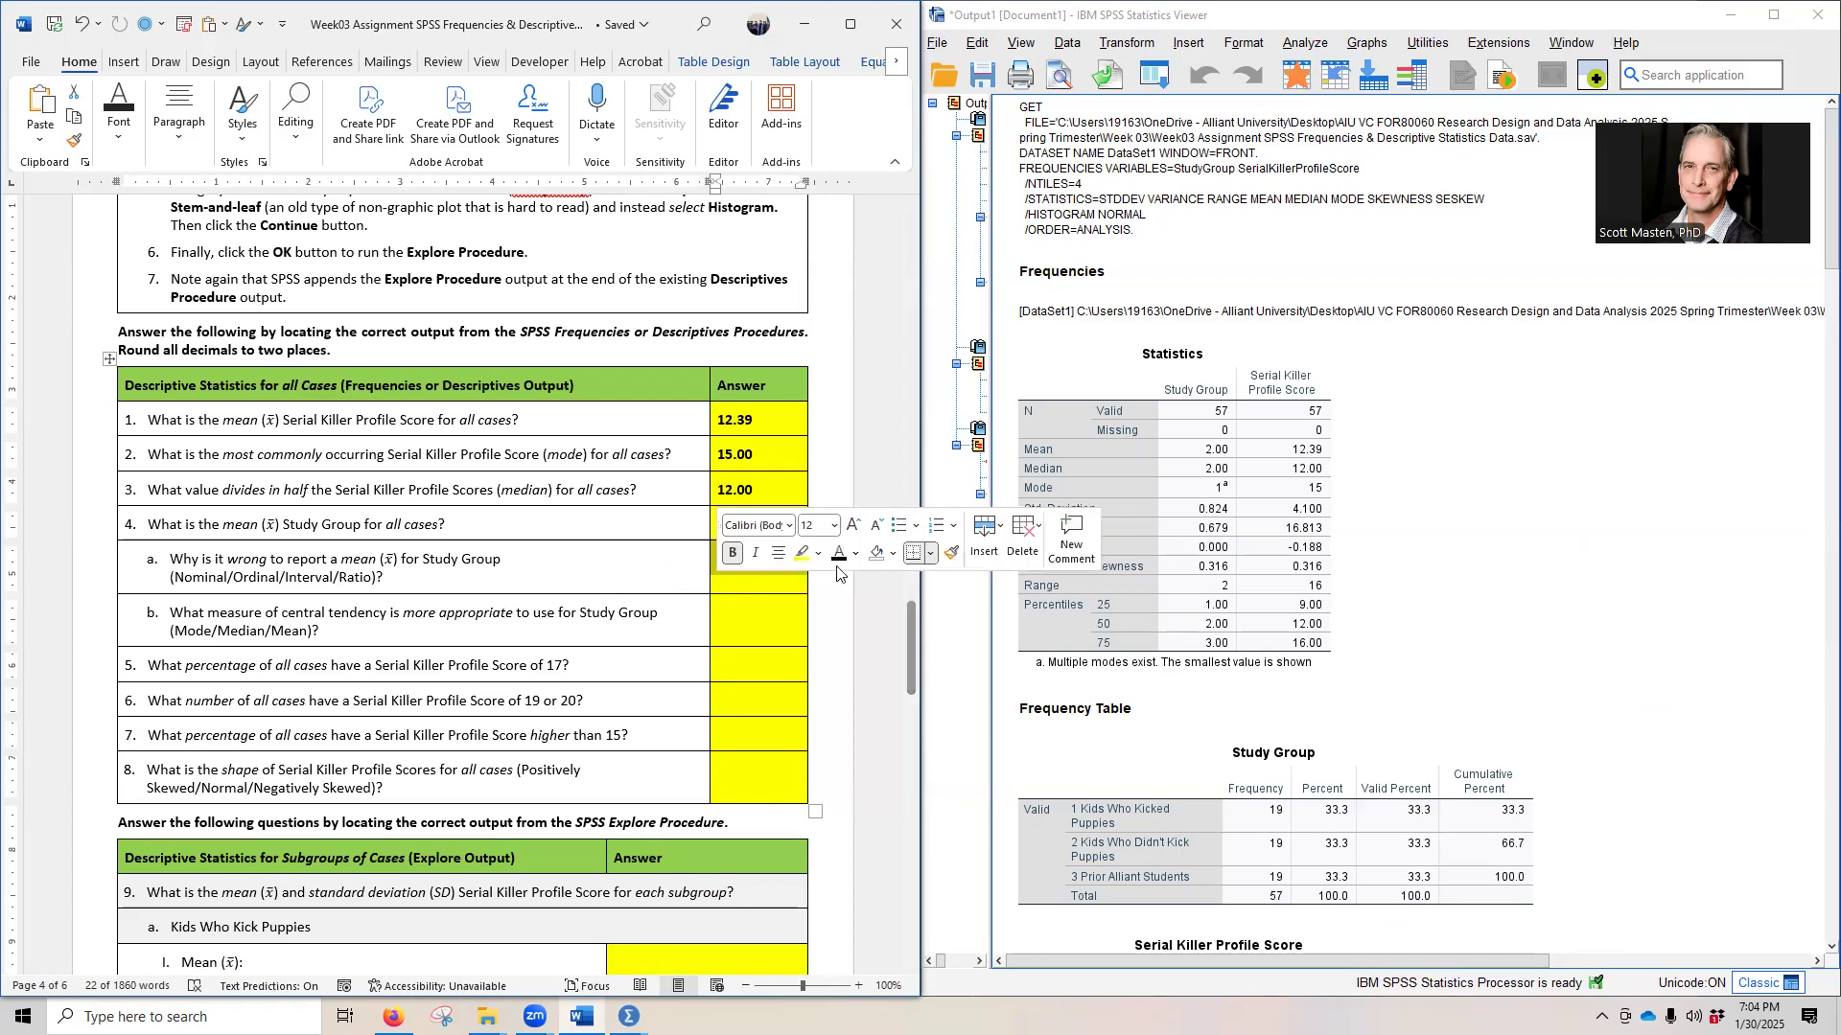
click(685, 573)
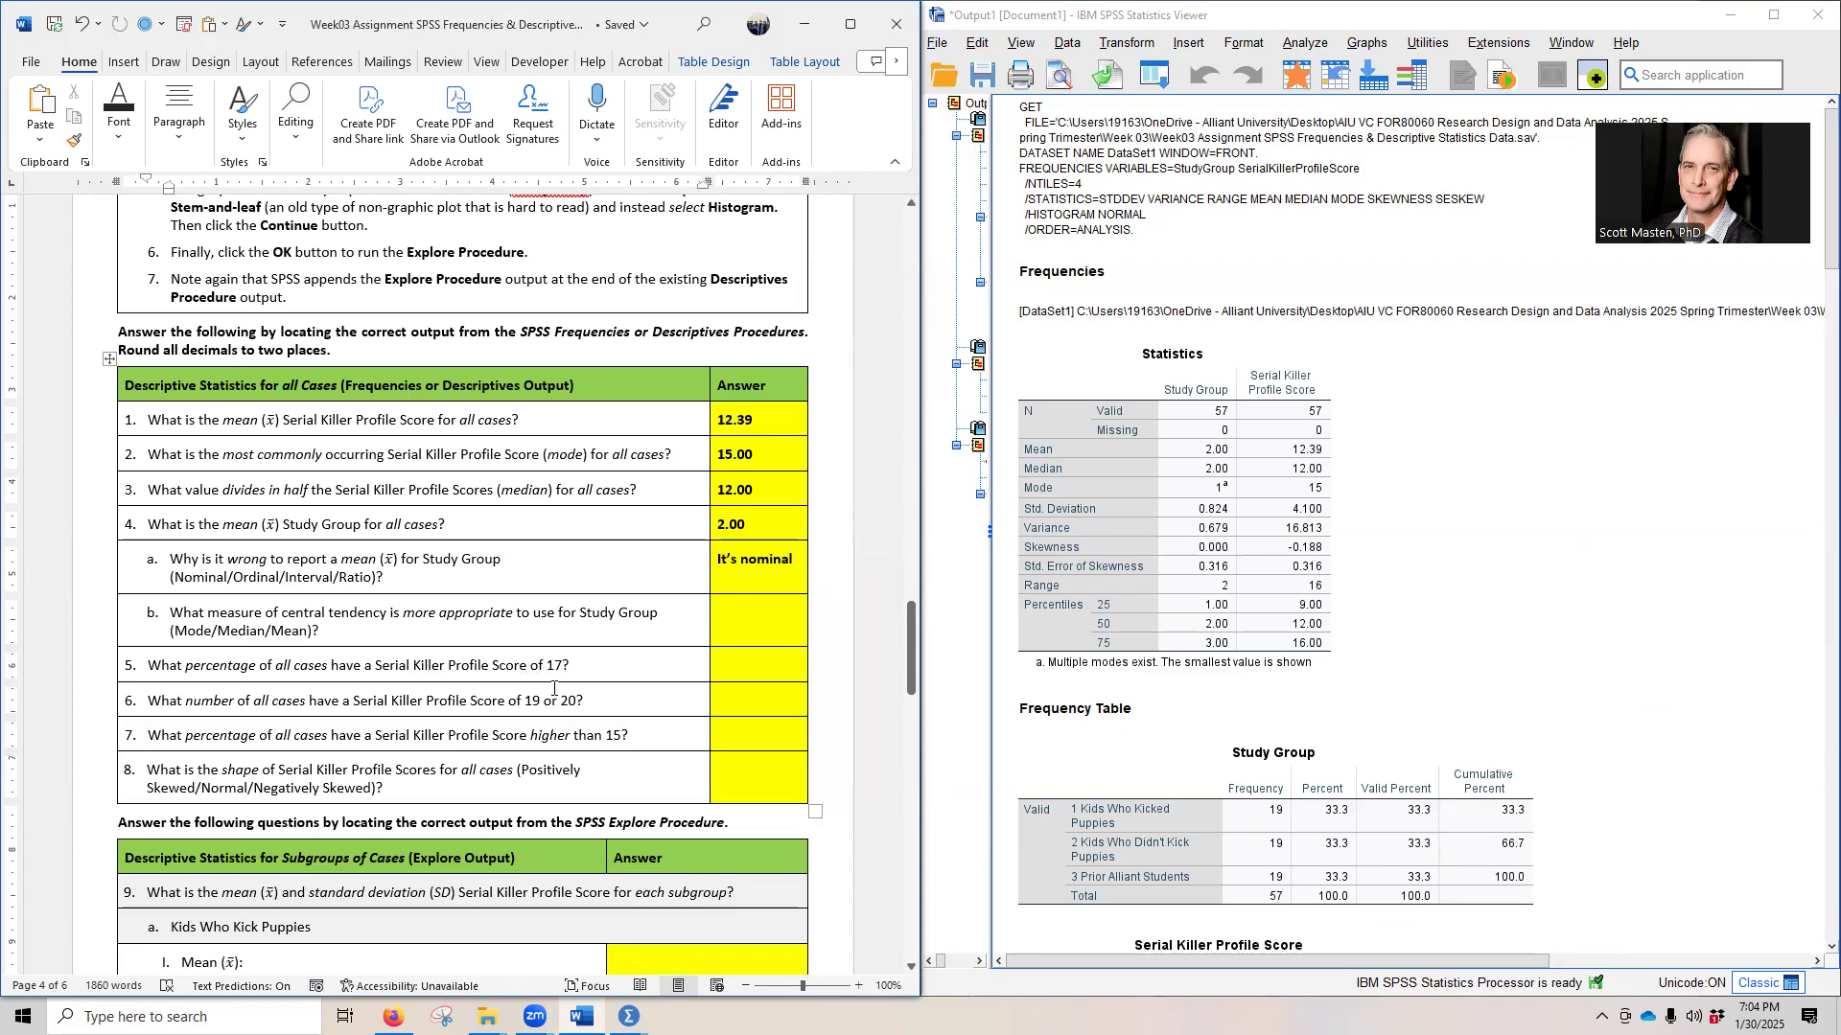
- Reveal the hidden answer to question 4b on the appropriate measure of central tendency for Study Group by setting its font colour to black
click(1044, 627)
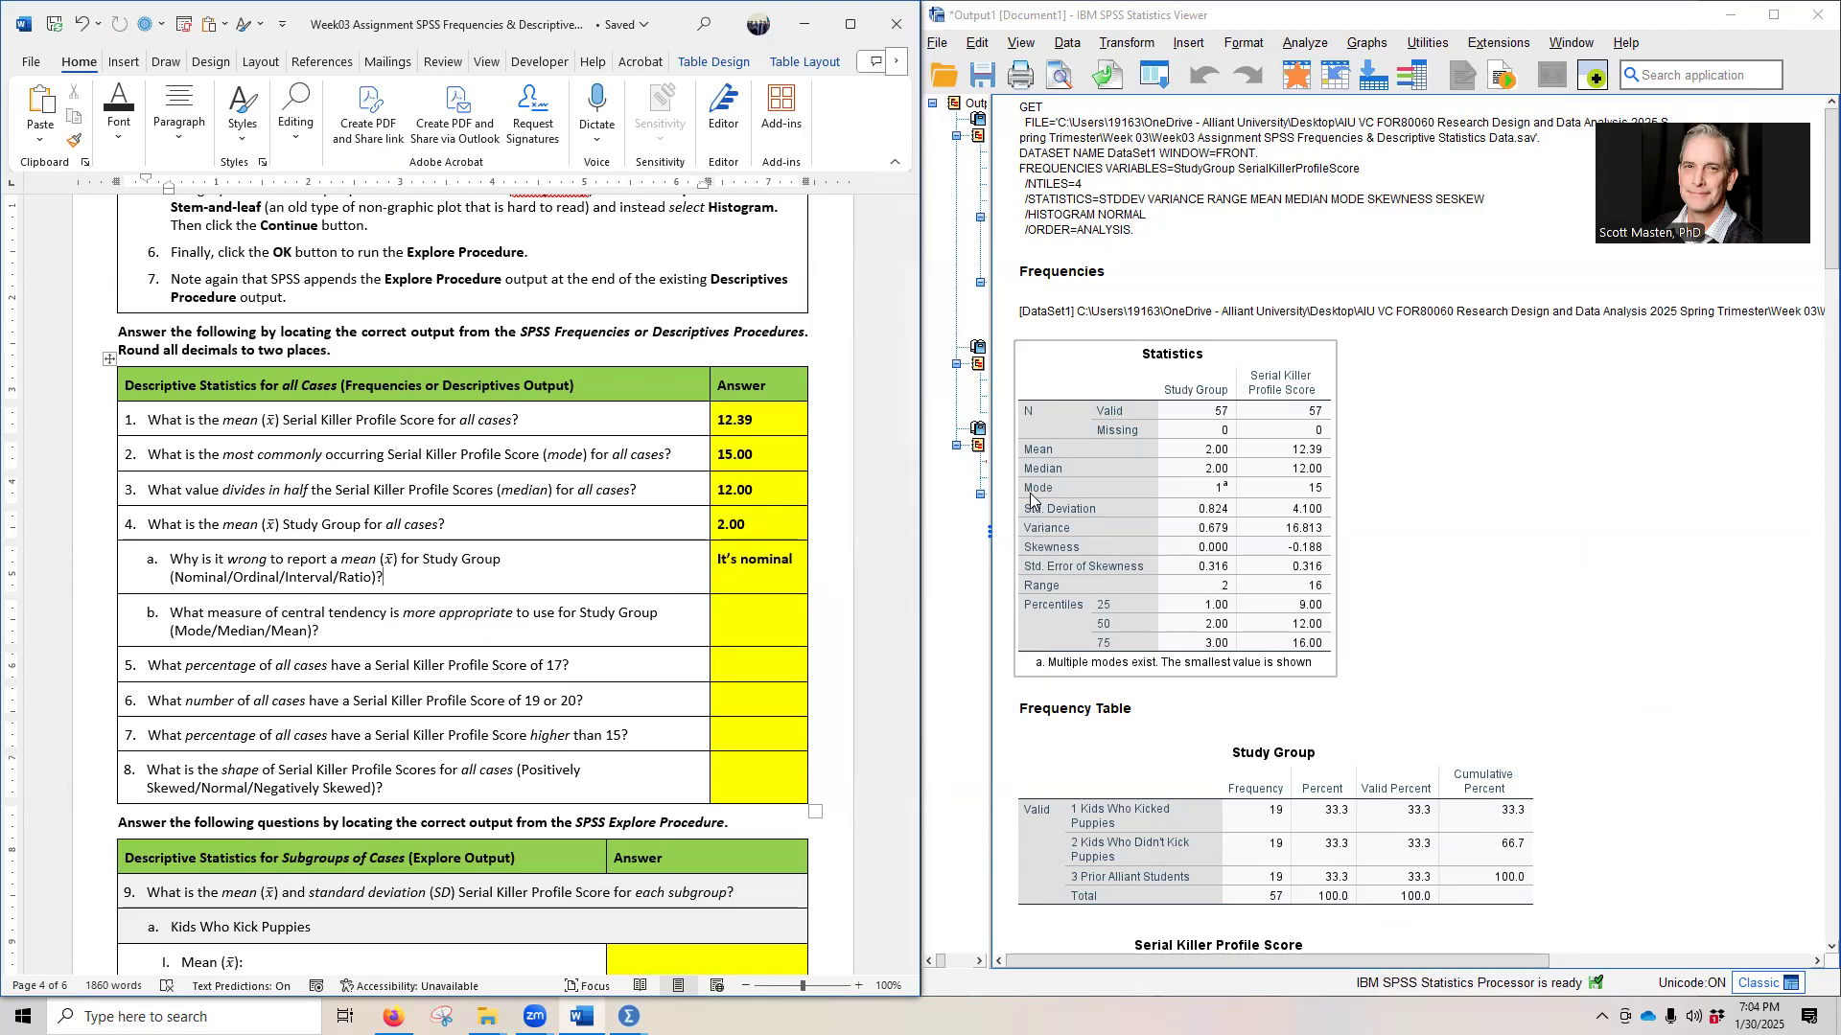
click(553, 770)
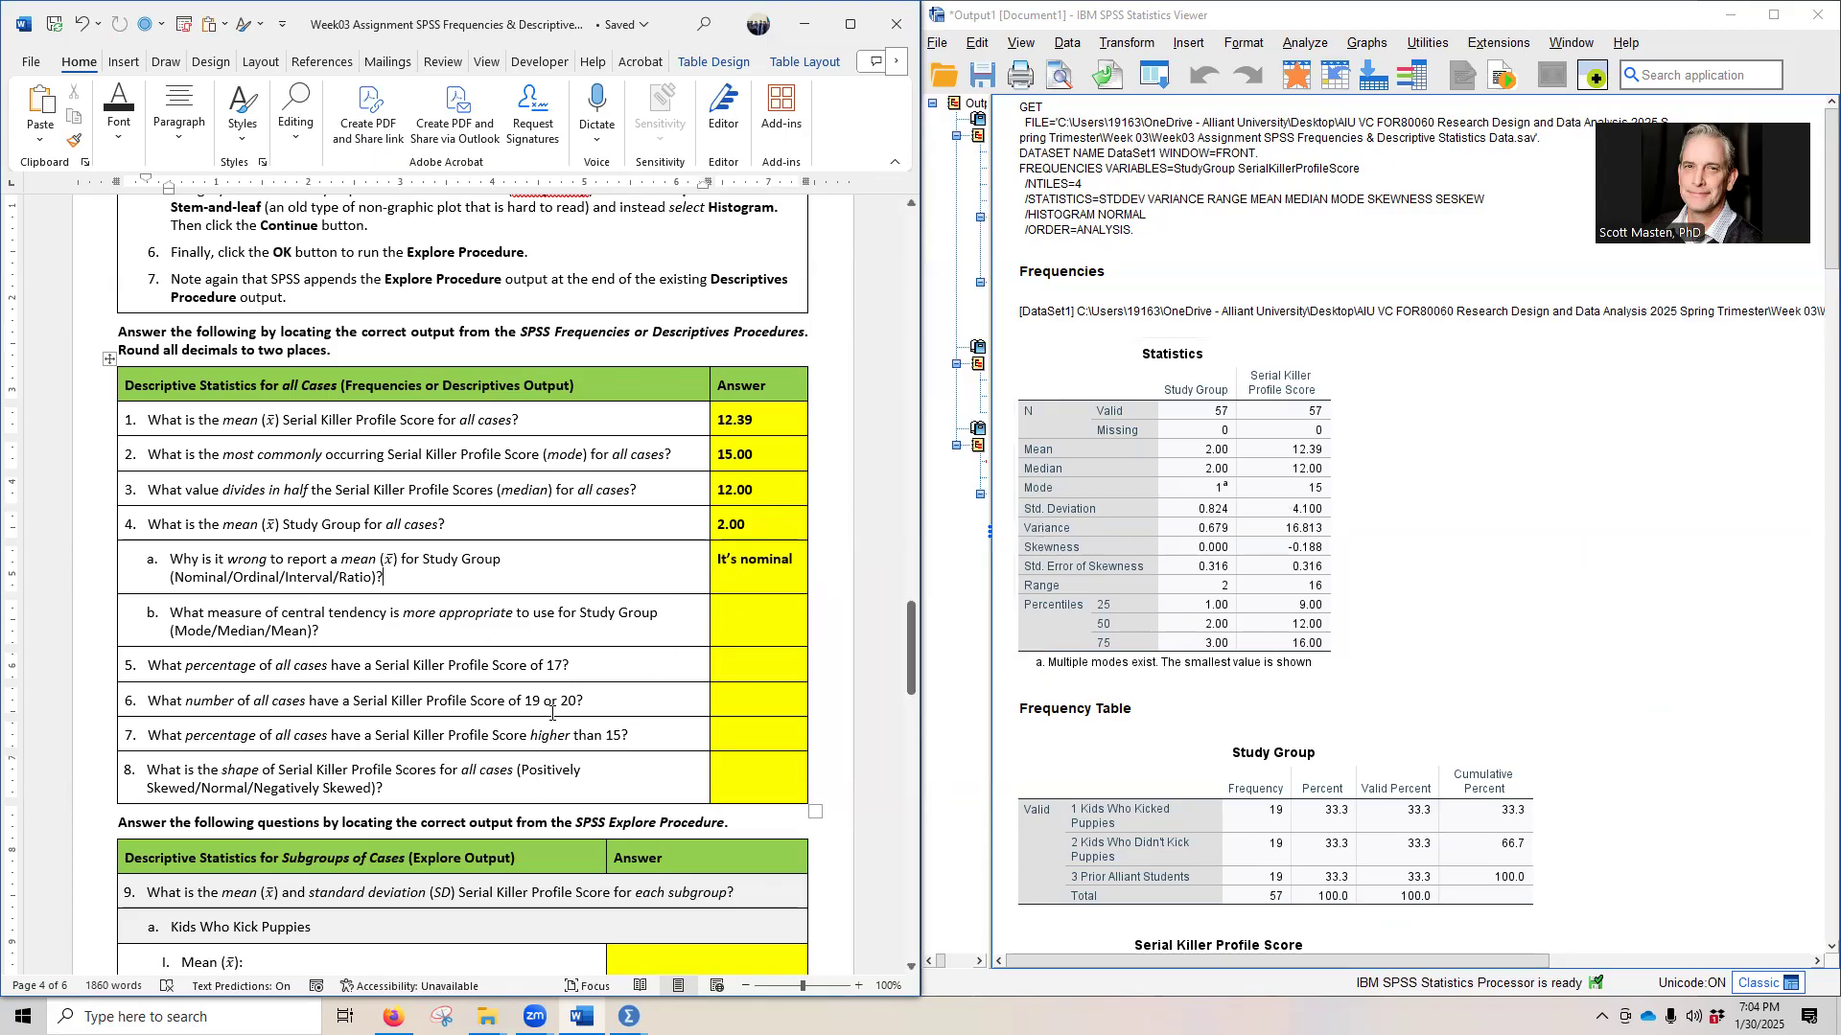
click(714, 639)
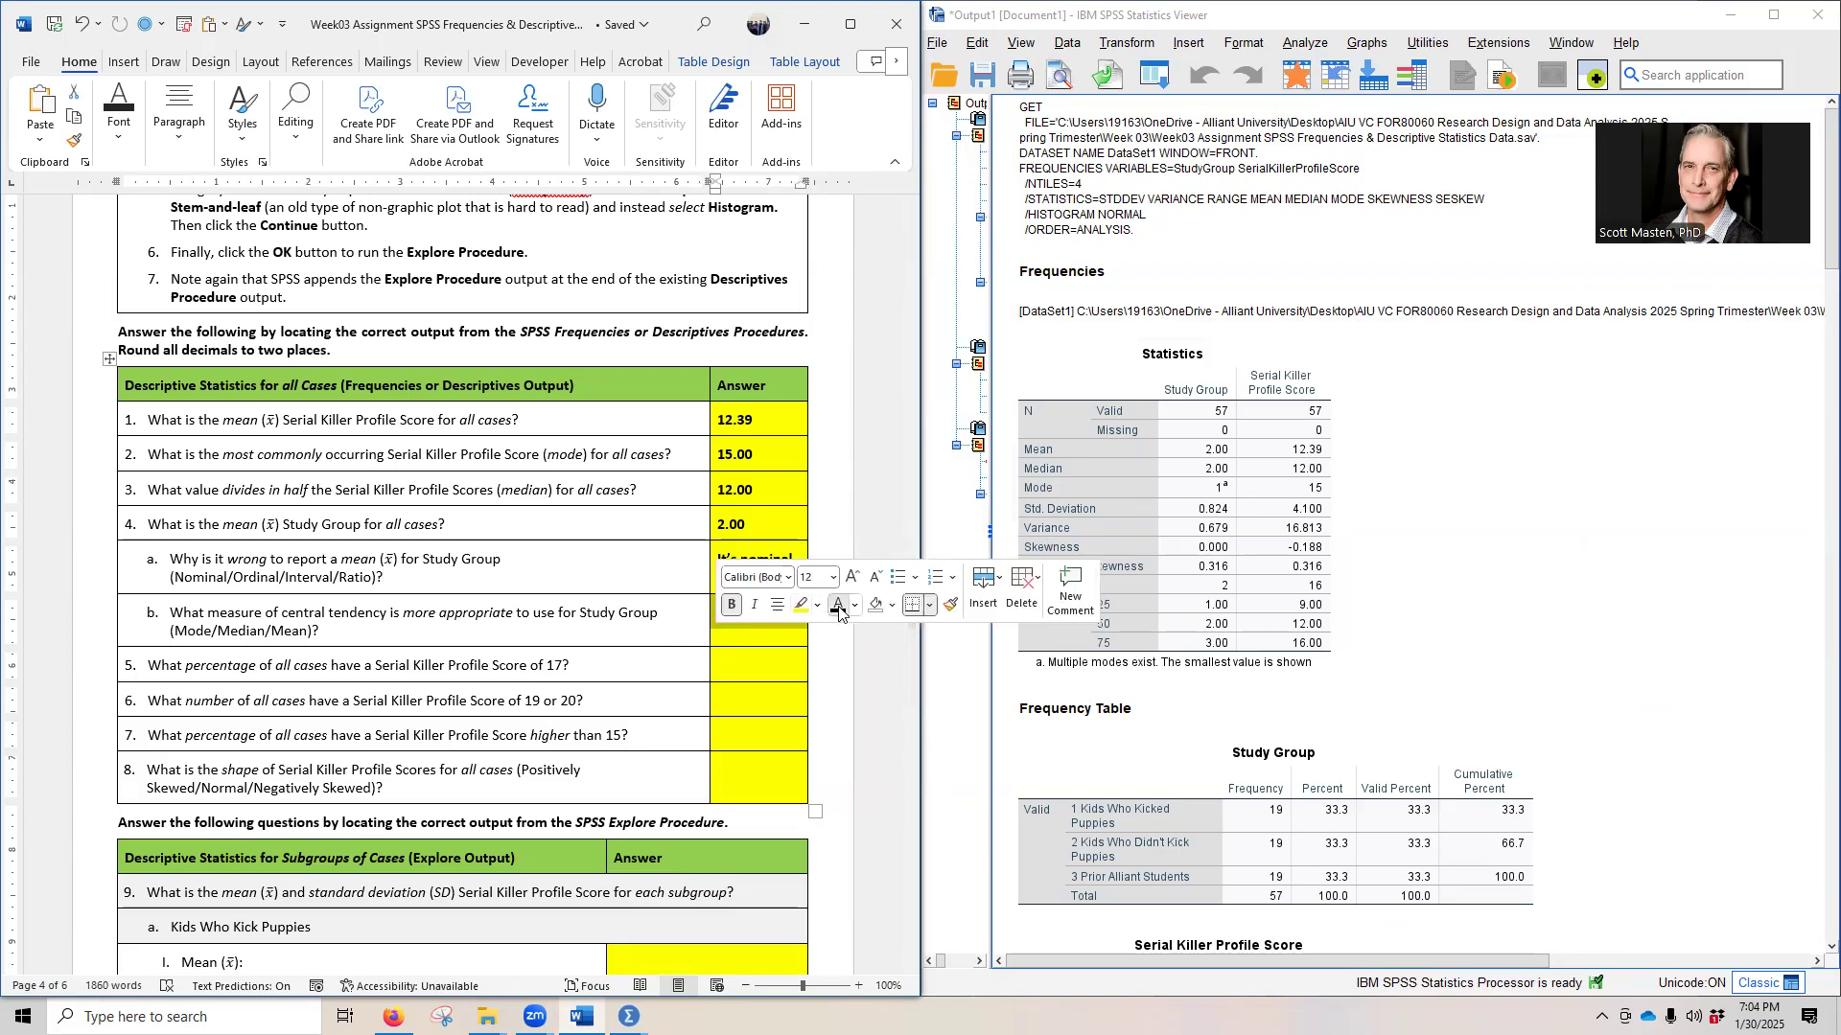
click(576, 623)
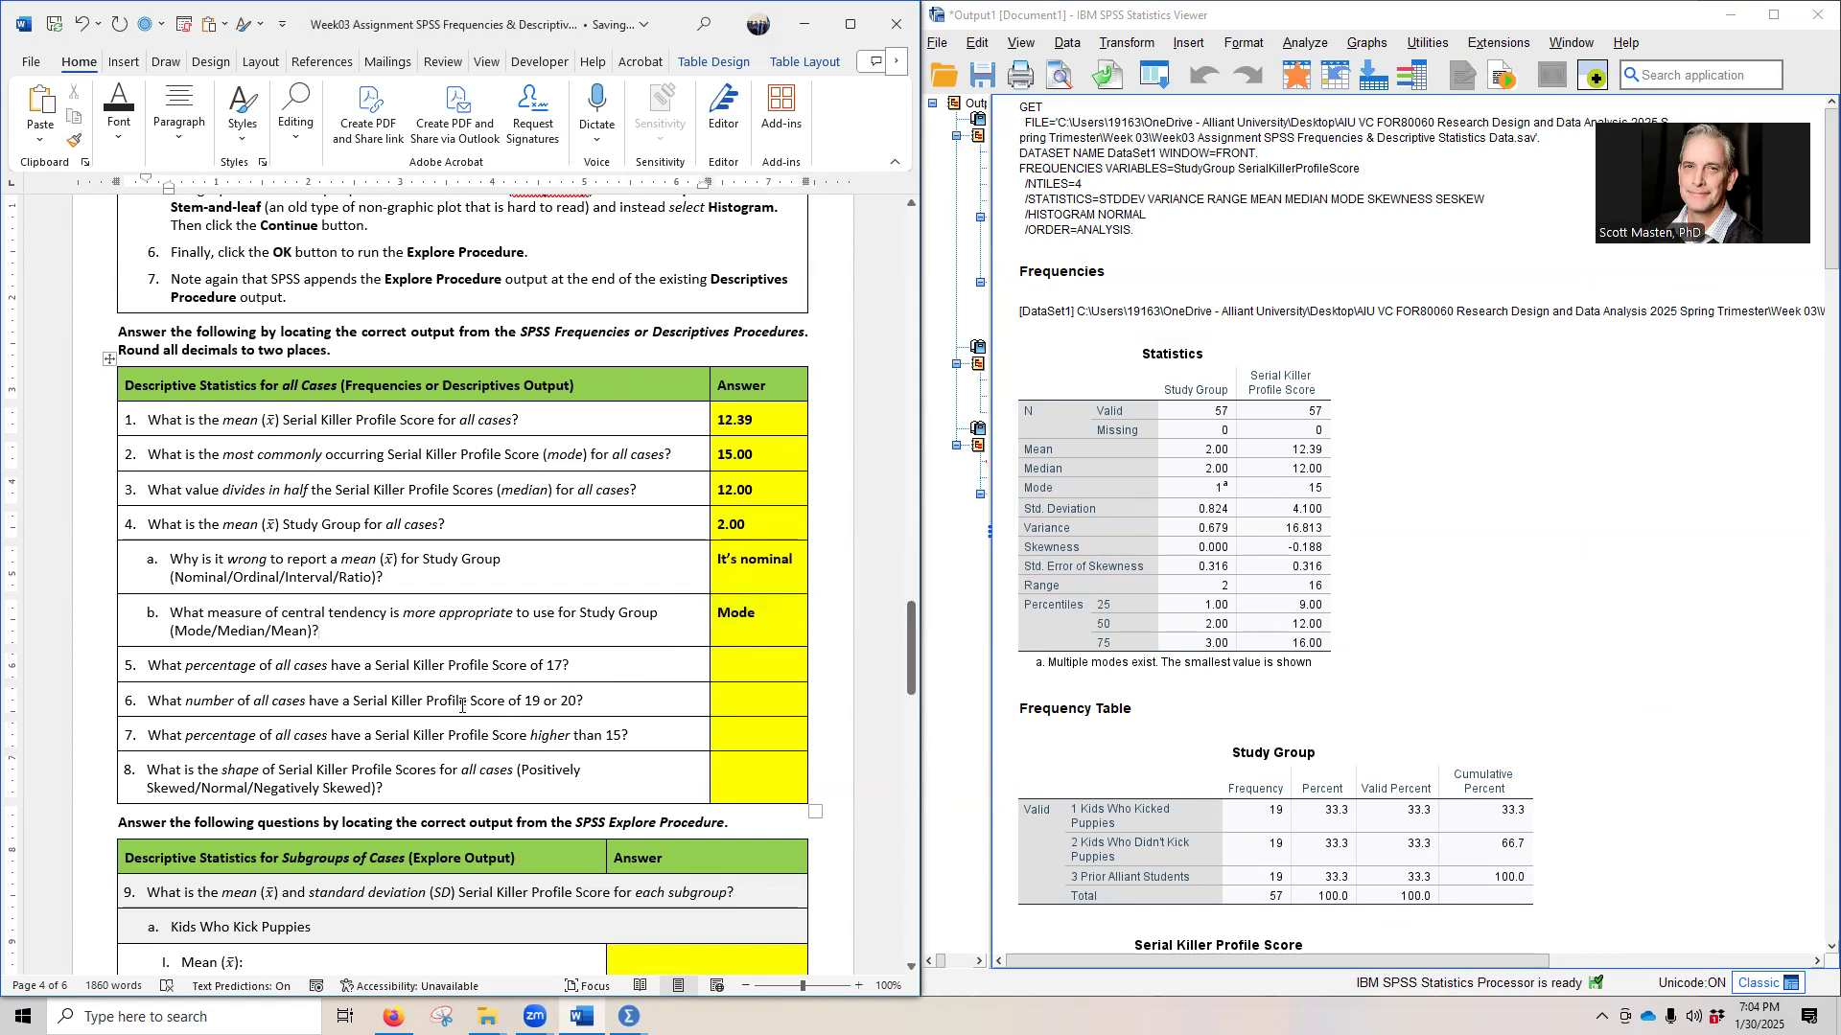
- Find the percentage for a score of 17 in the Serial Killer Profile Score frequency table, and reveal the hidden answer to question 5 in black
scroll(450, 724, down, 2)
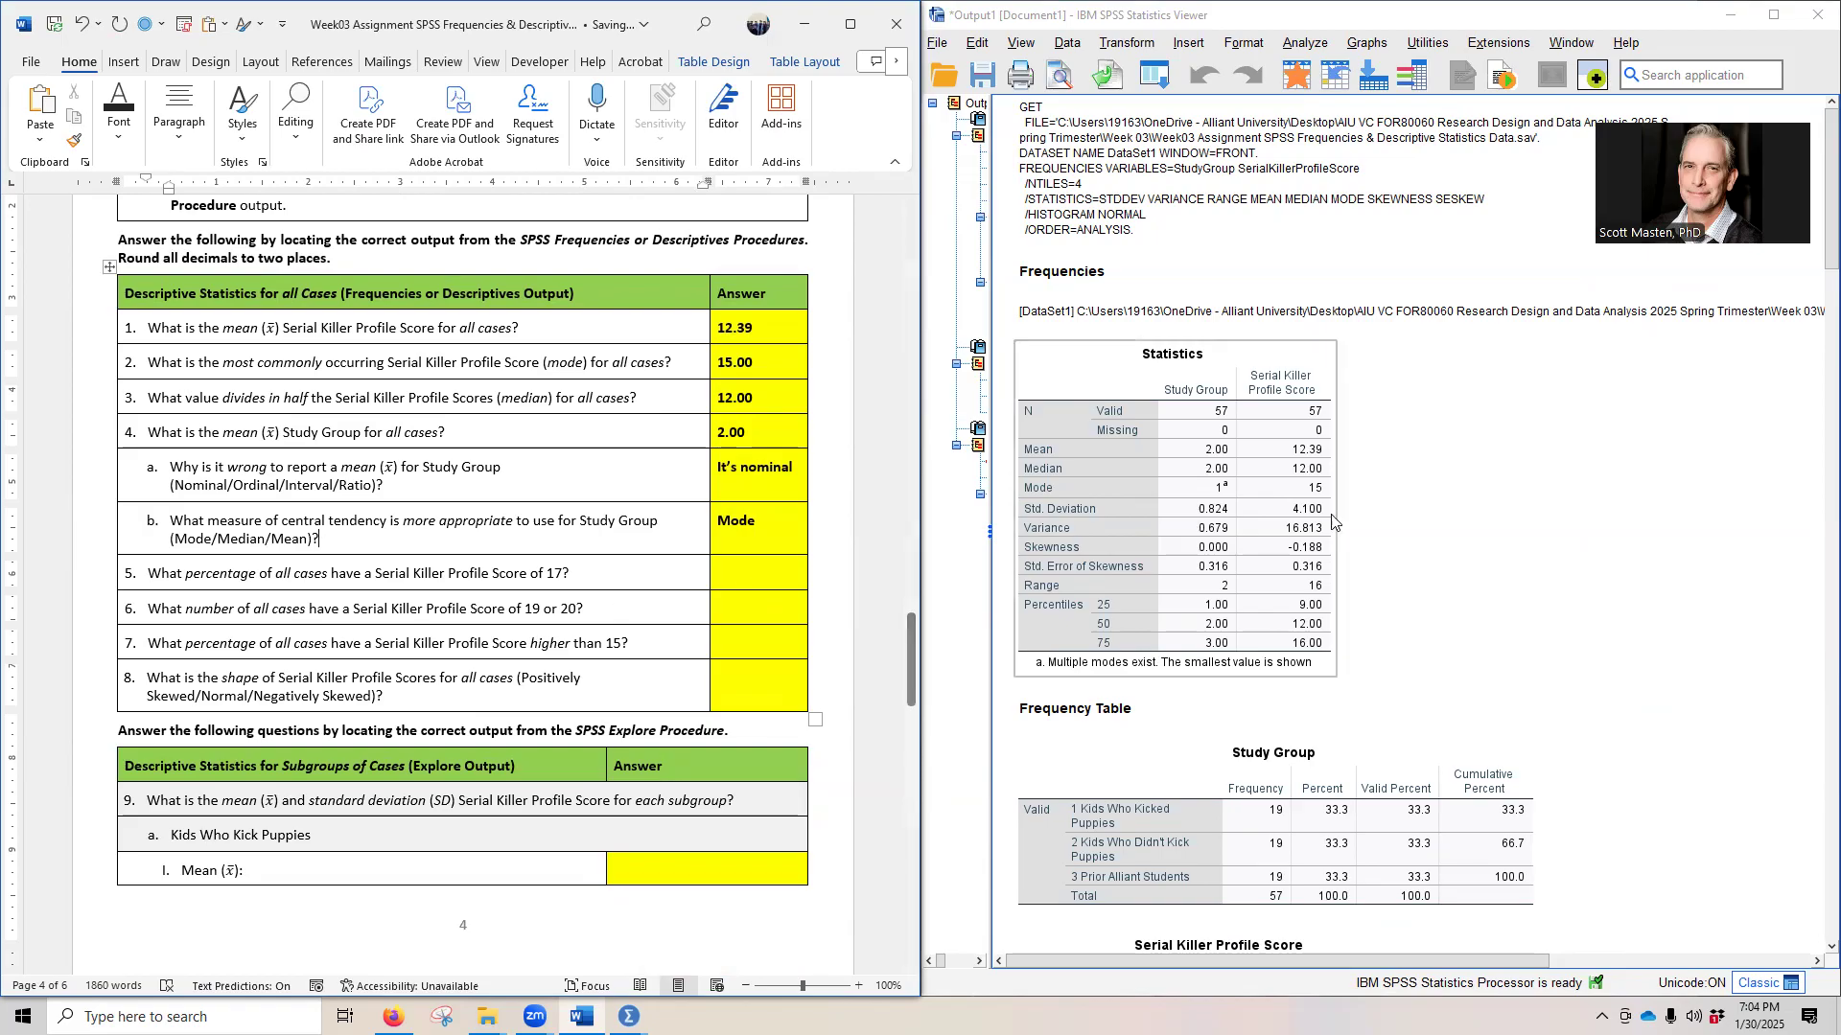
scroll(1566, 526, down, 5)
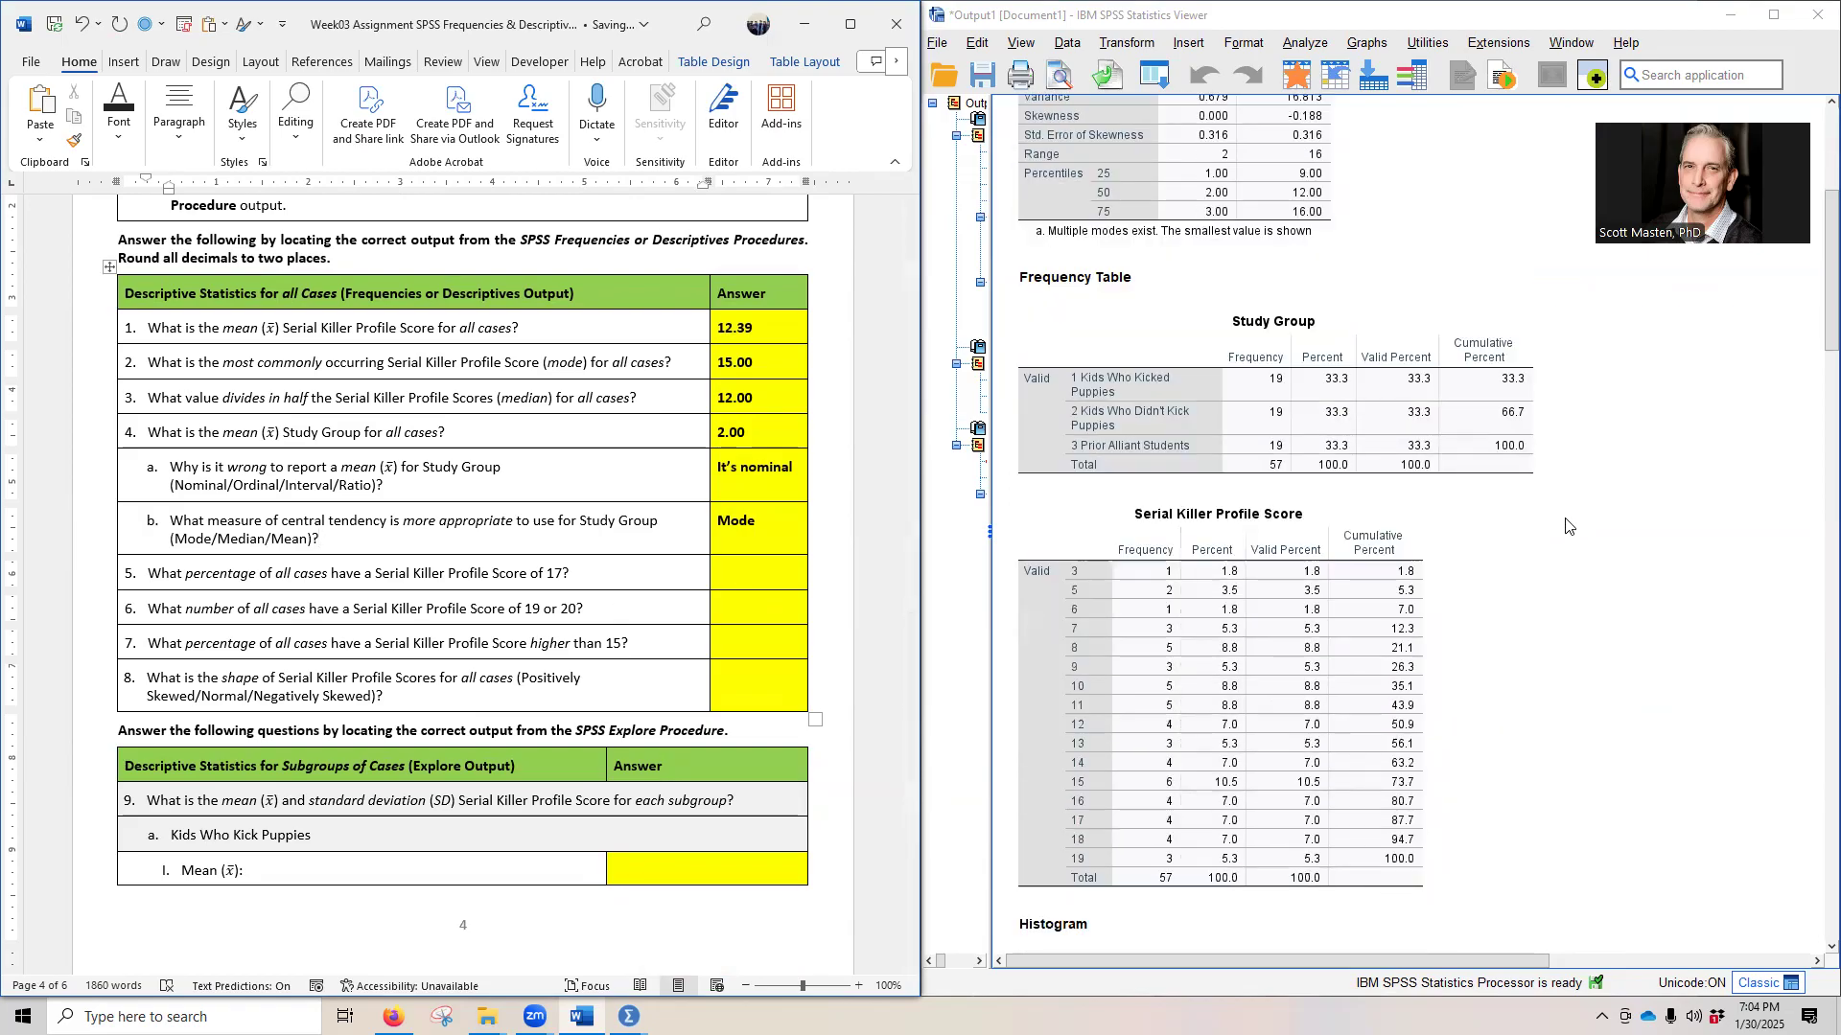
scroll(1560, 513, down, 2)
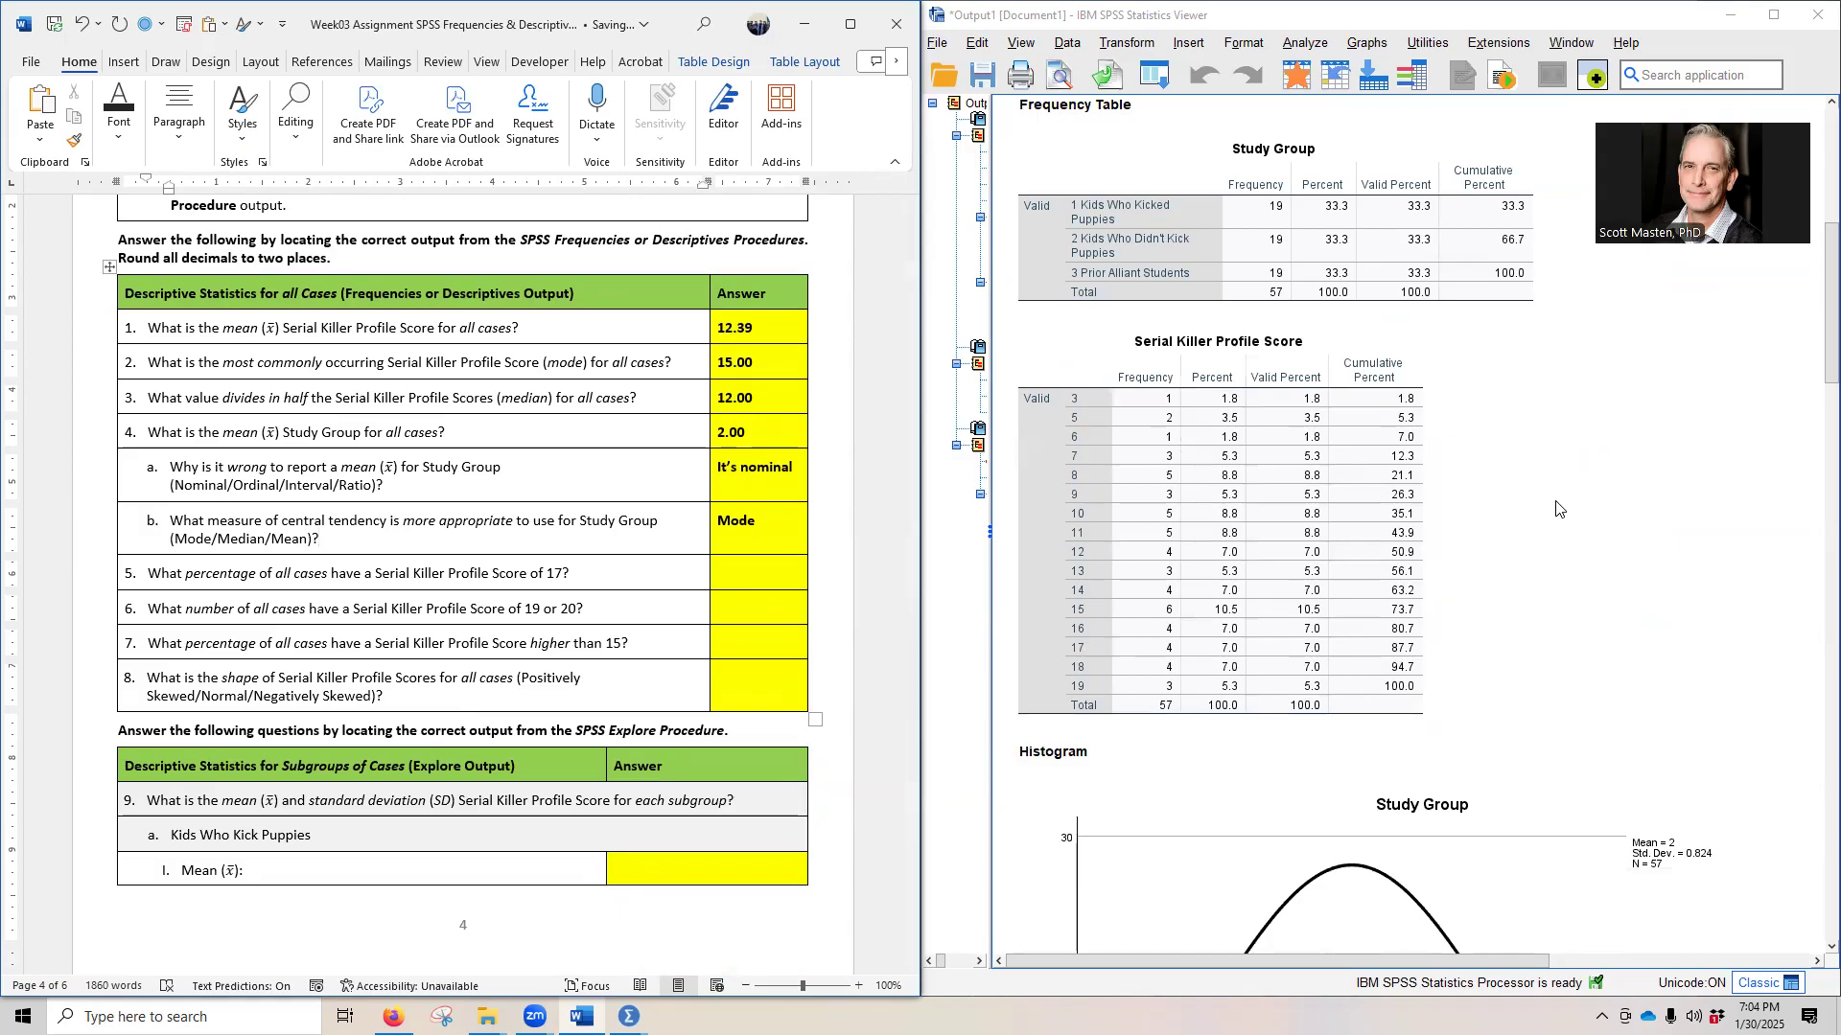
scroll(1561, 509, down, 1)
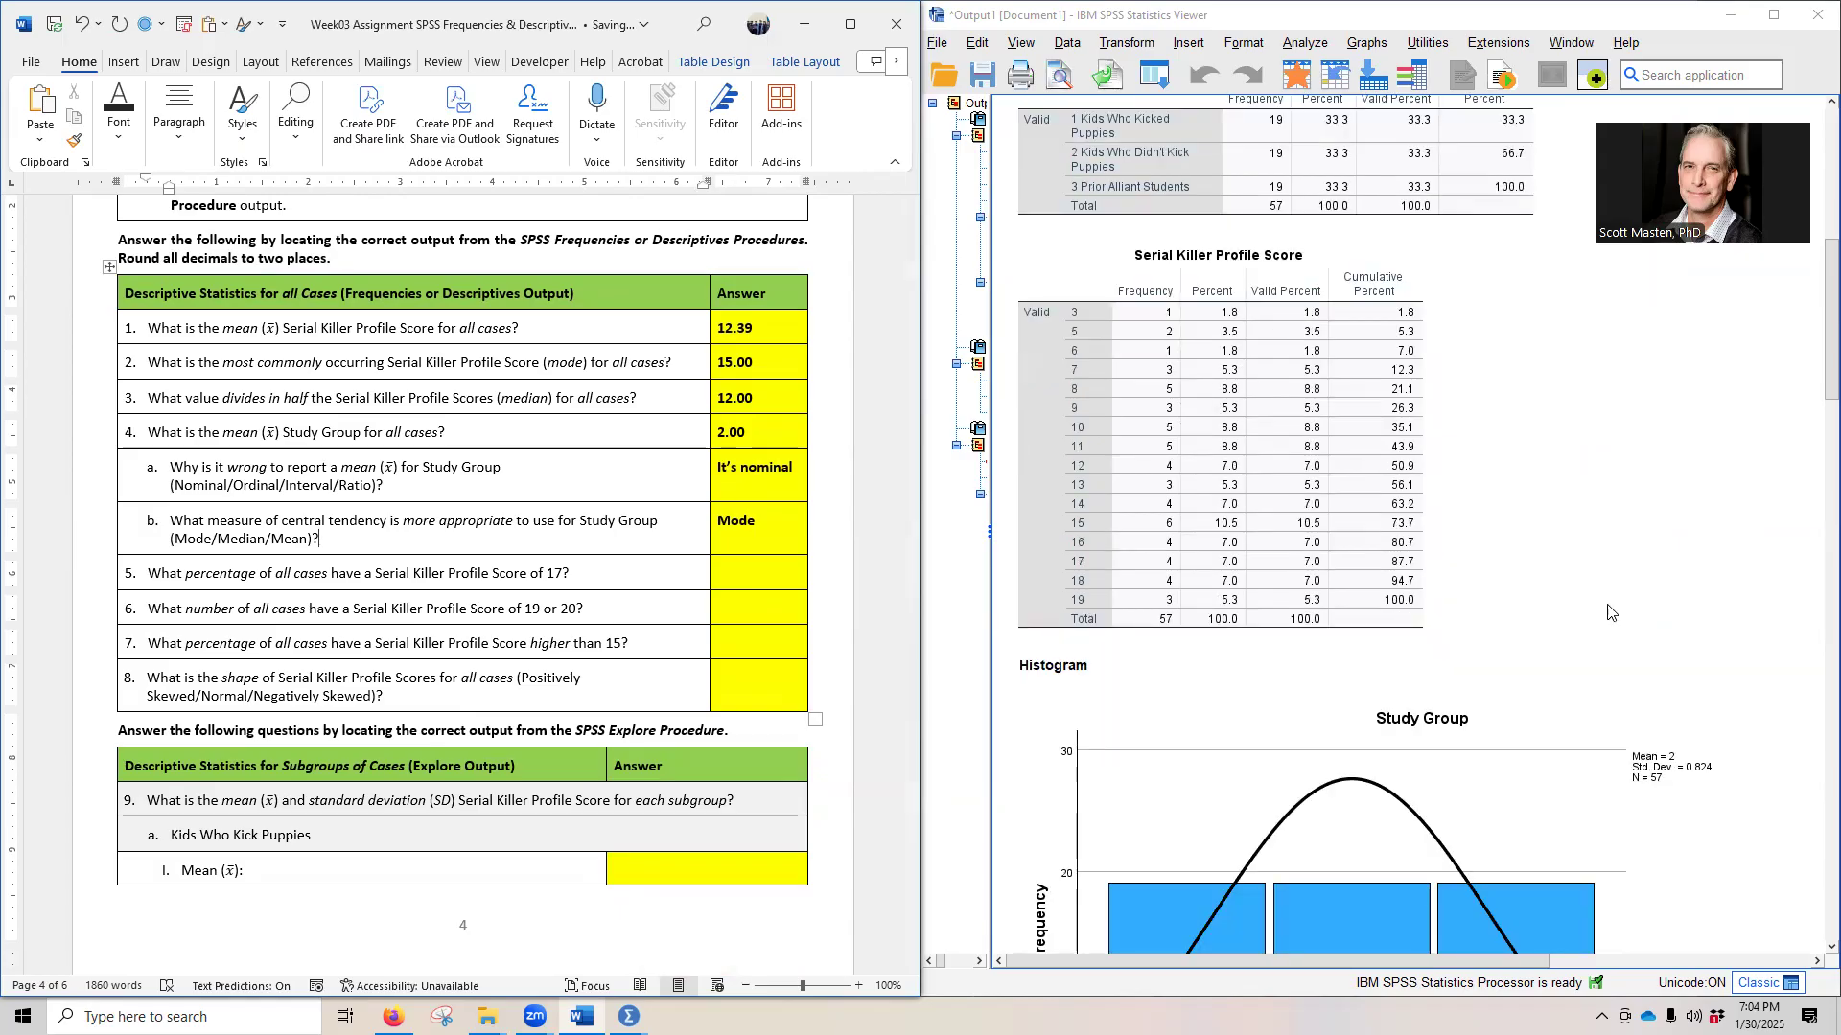
click(1071, 315)
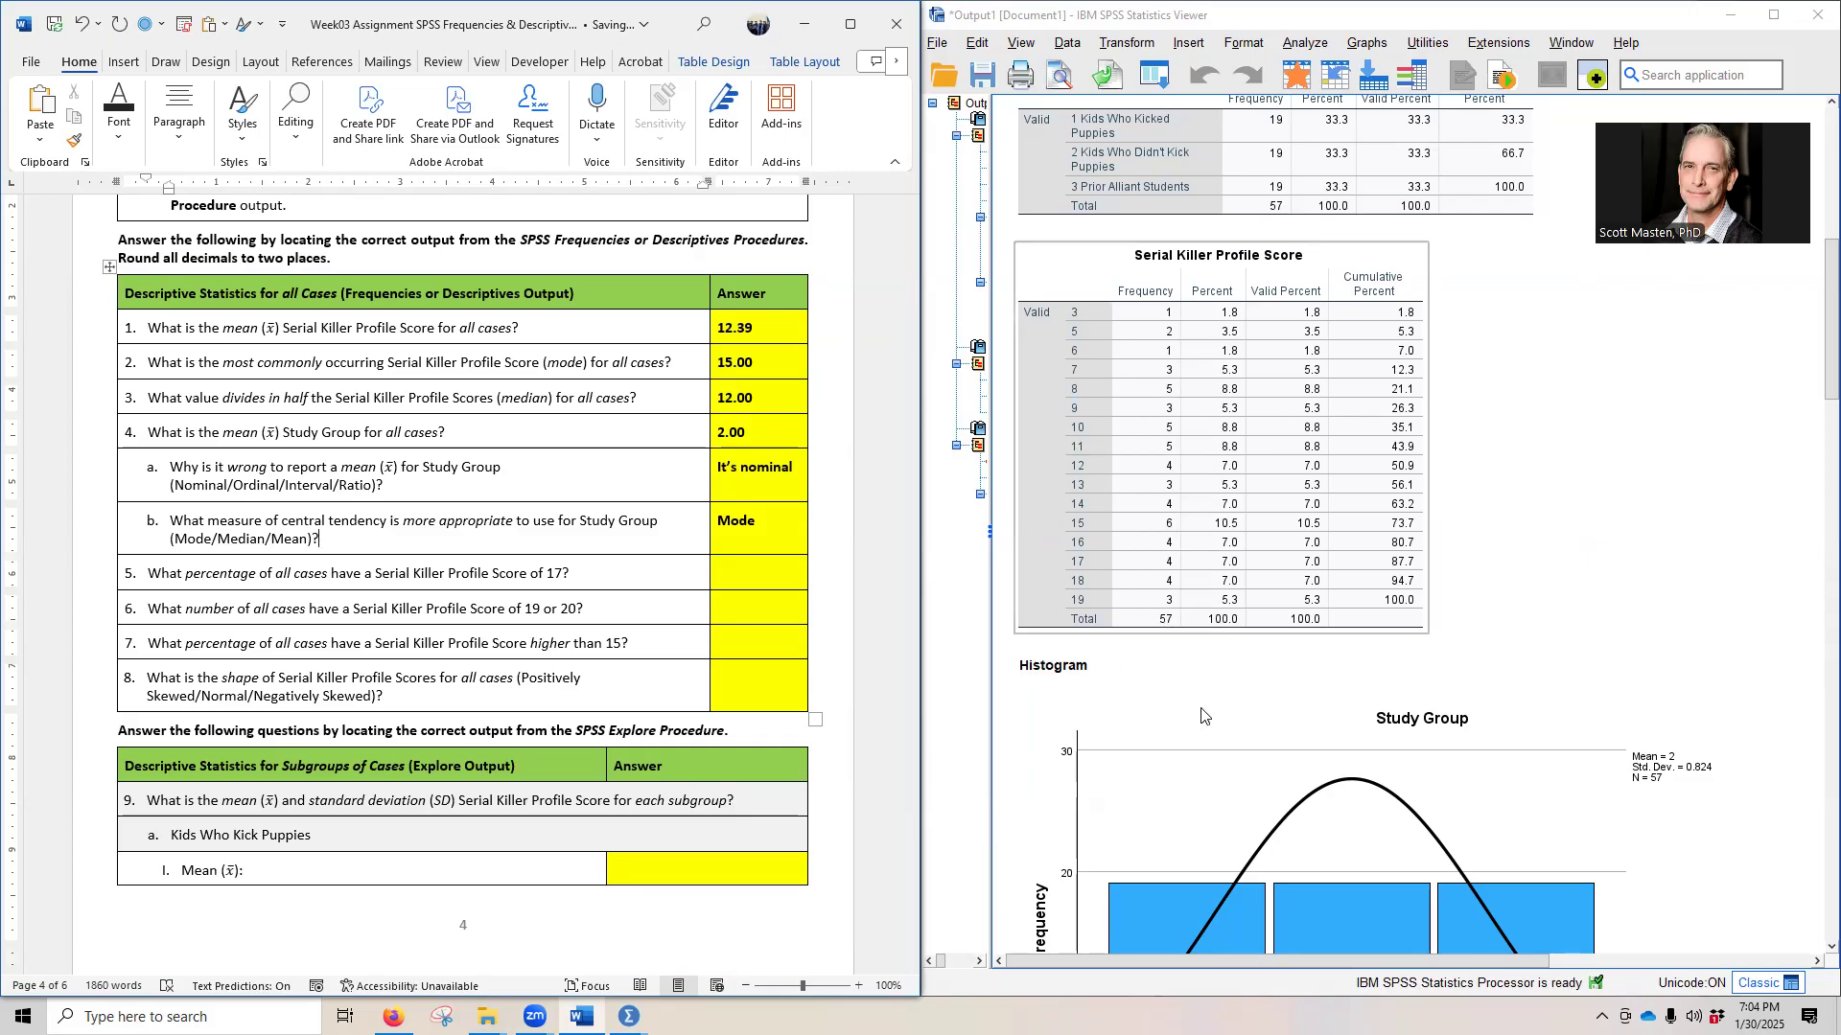
scroll(1018, 758, up, 1)
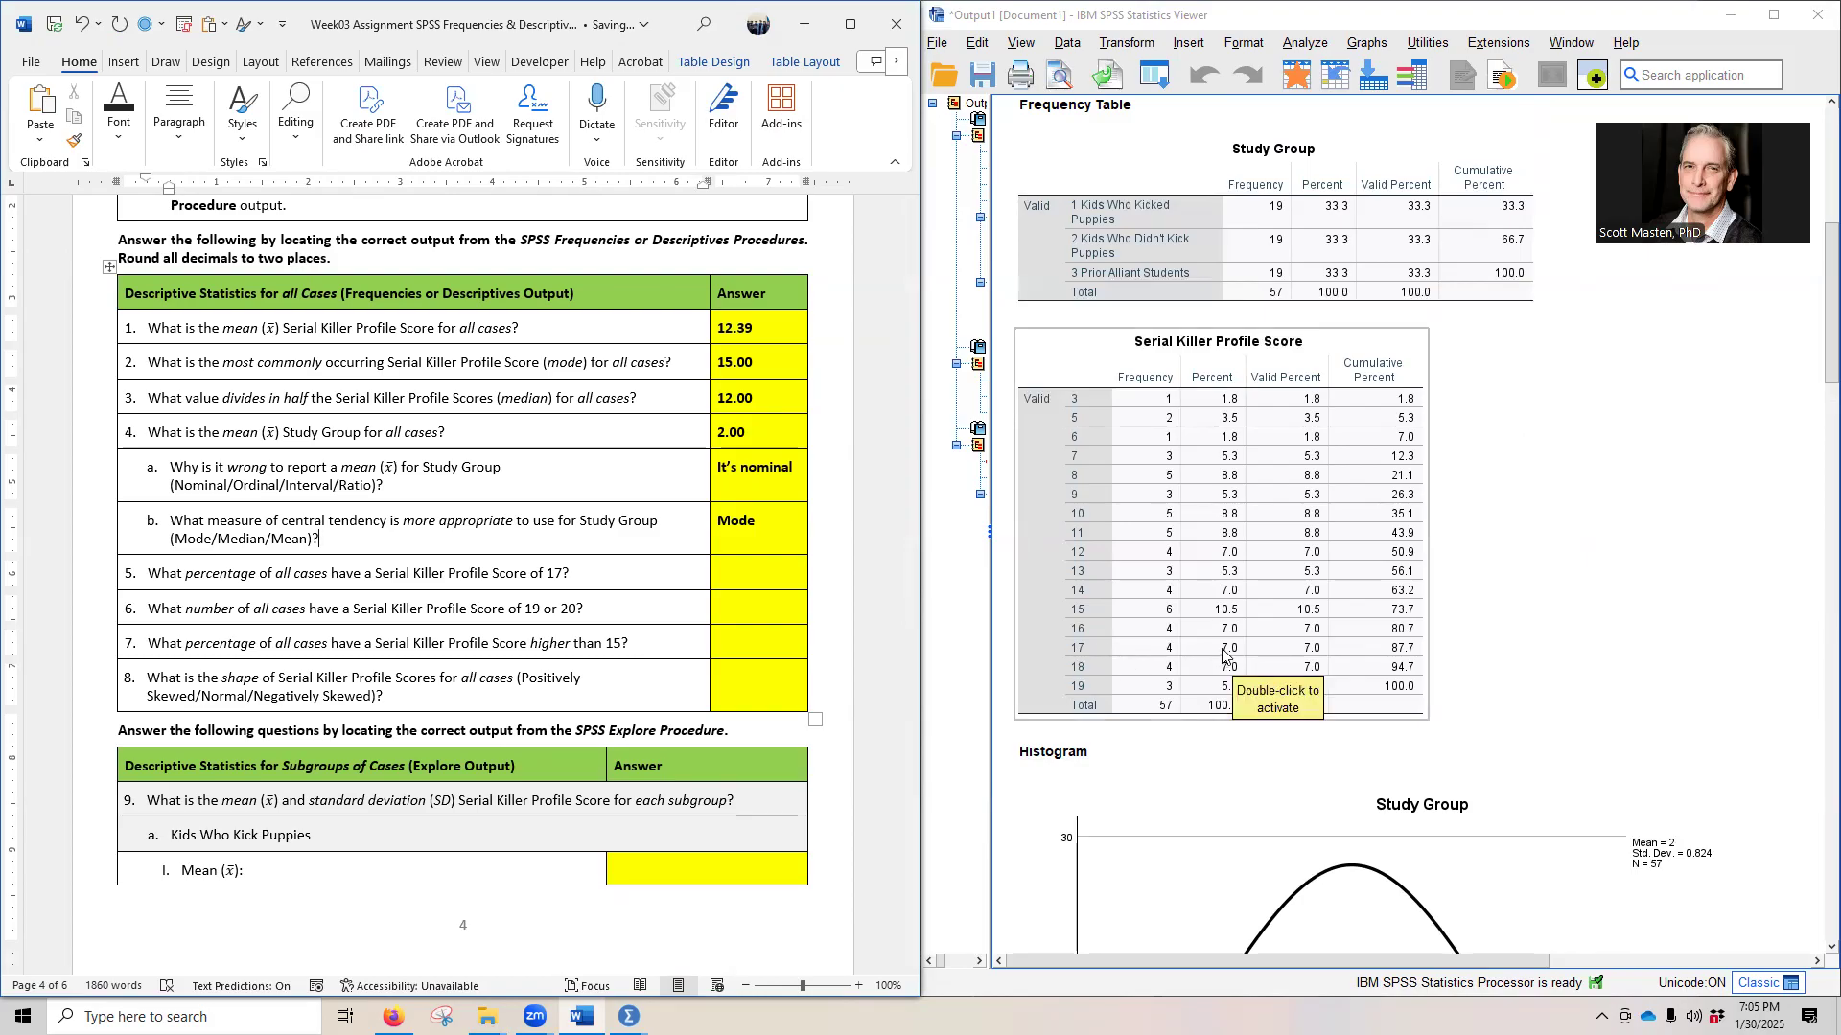
click(734, 569)
click(712, 574)
click(833, 543)
click(558, 610)
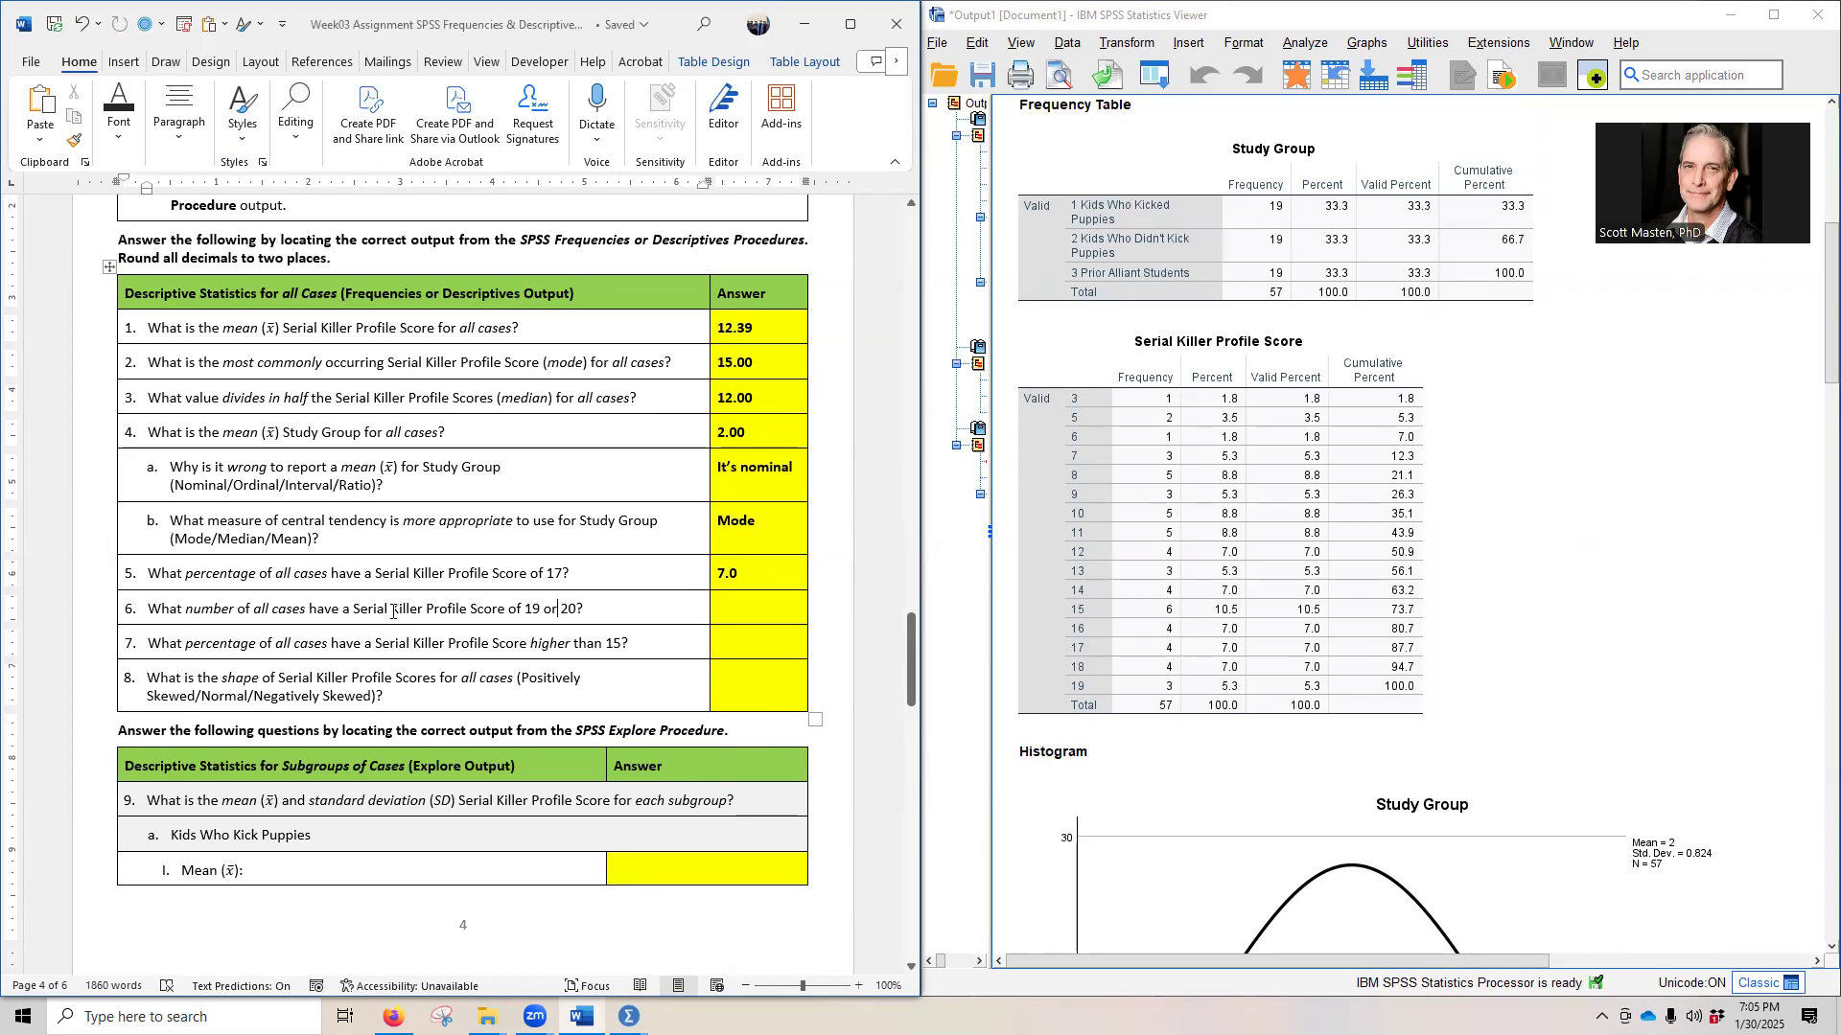
- Find the number of cases scoring 19 or 20 in the Serial Killer Profile Score frequency table, and give 3 as the answer to question 6
click(1102, 712)
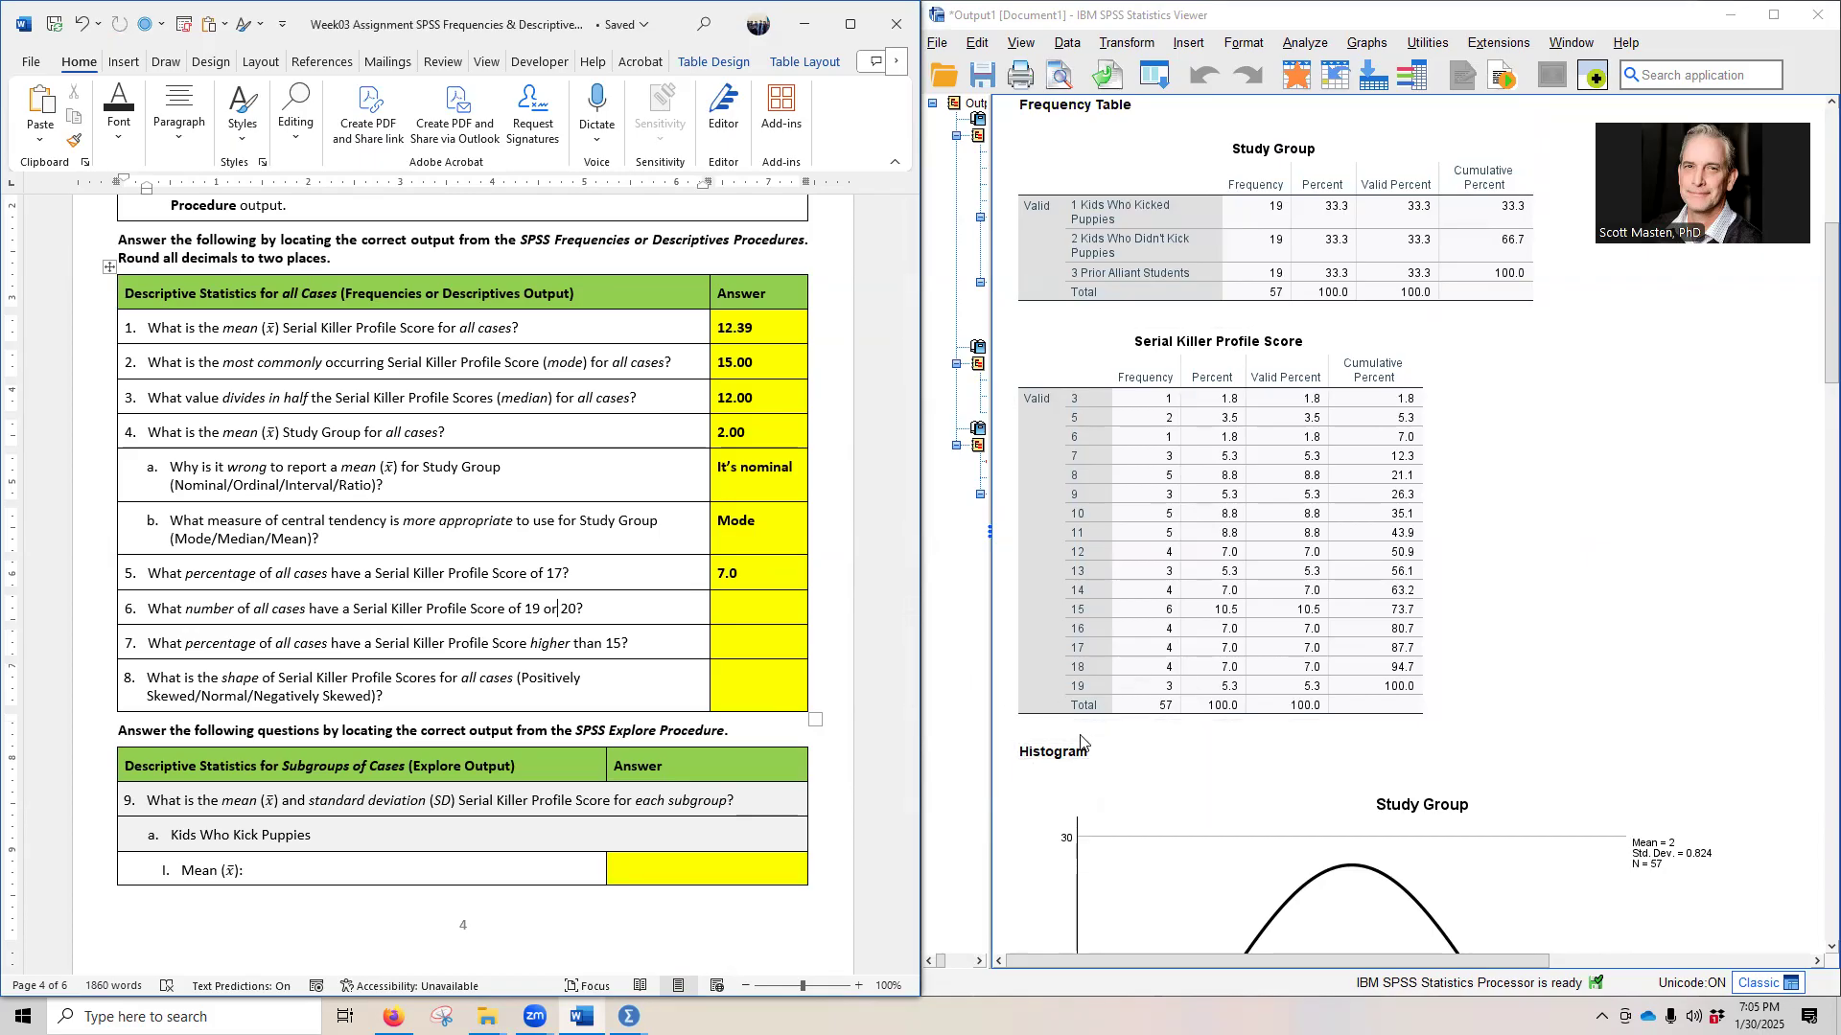
click(1094, 759)
click(710, 615)
text(3)
- Open the Calculator for question 7 and place it beside the Serial Killer Profile Score frequency table
click(610, 644)
click(1053, 669)
click(23, 1017)
click(144, 820)
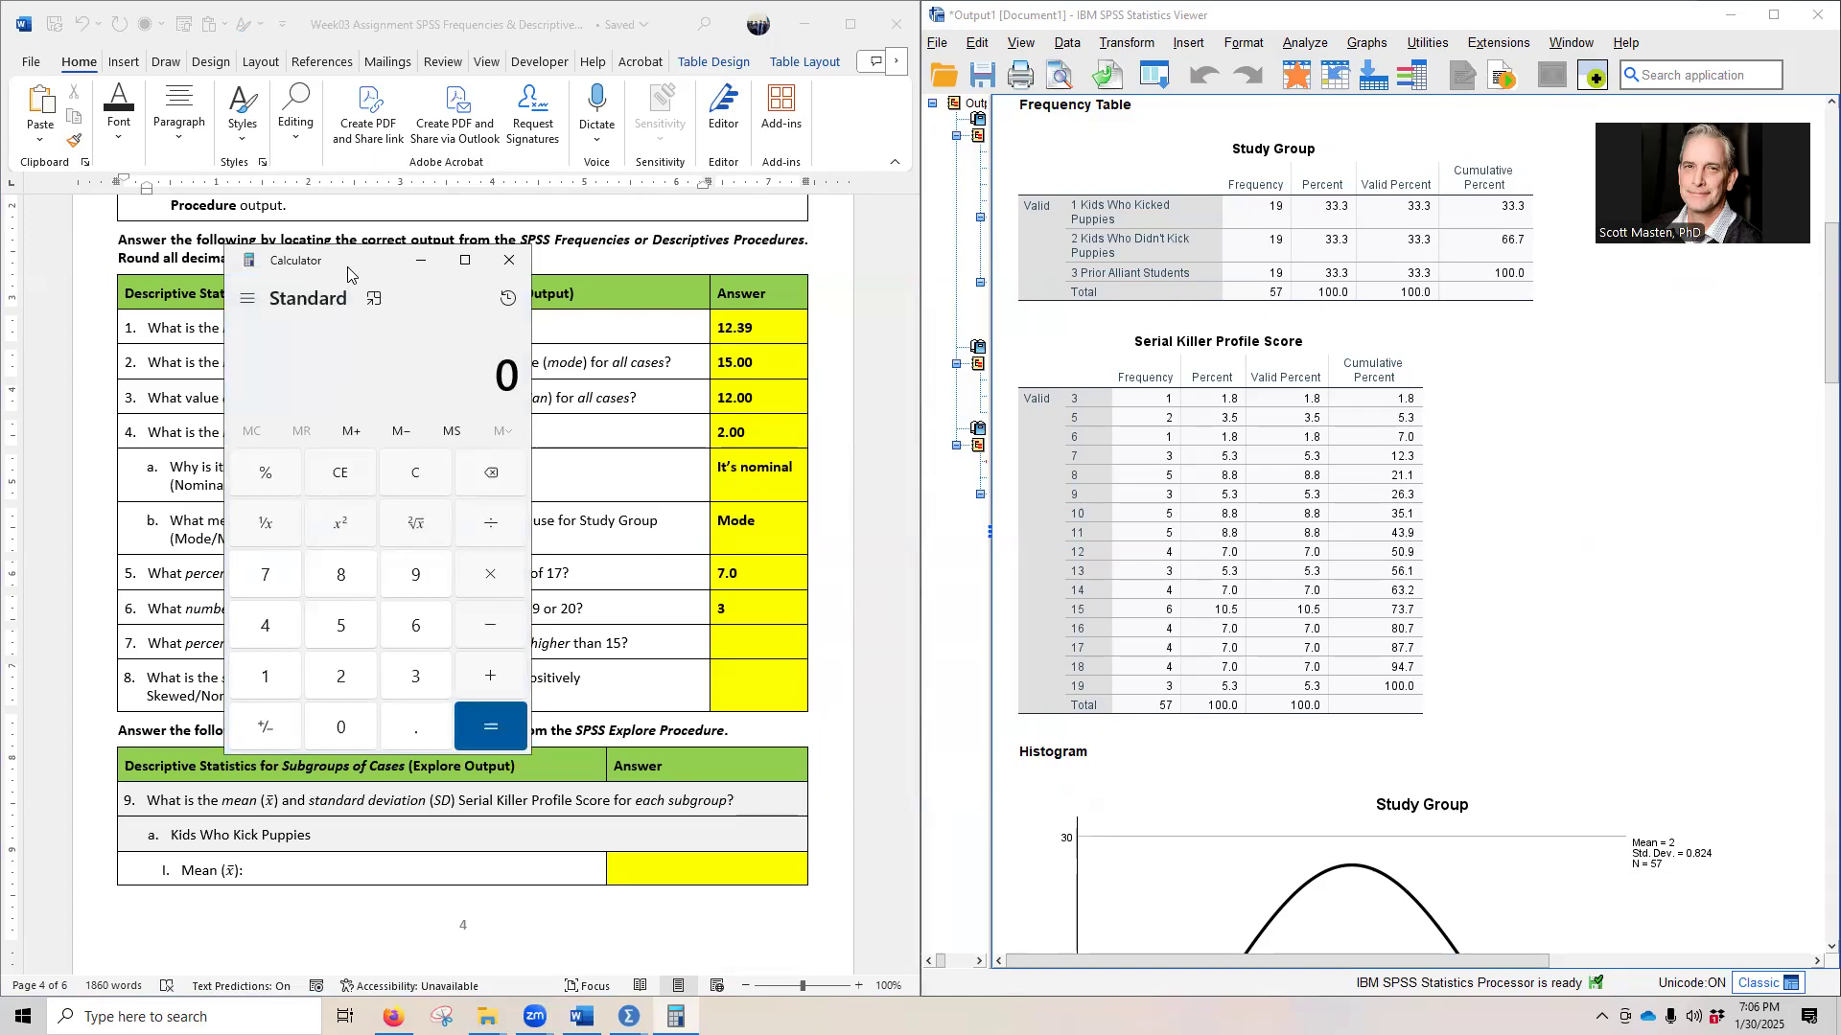
drag(348, 273, 1576, 336)
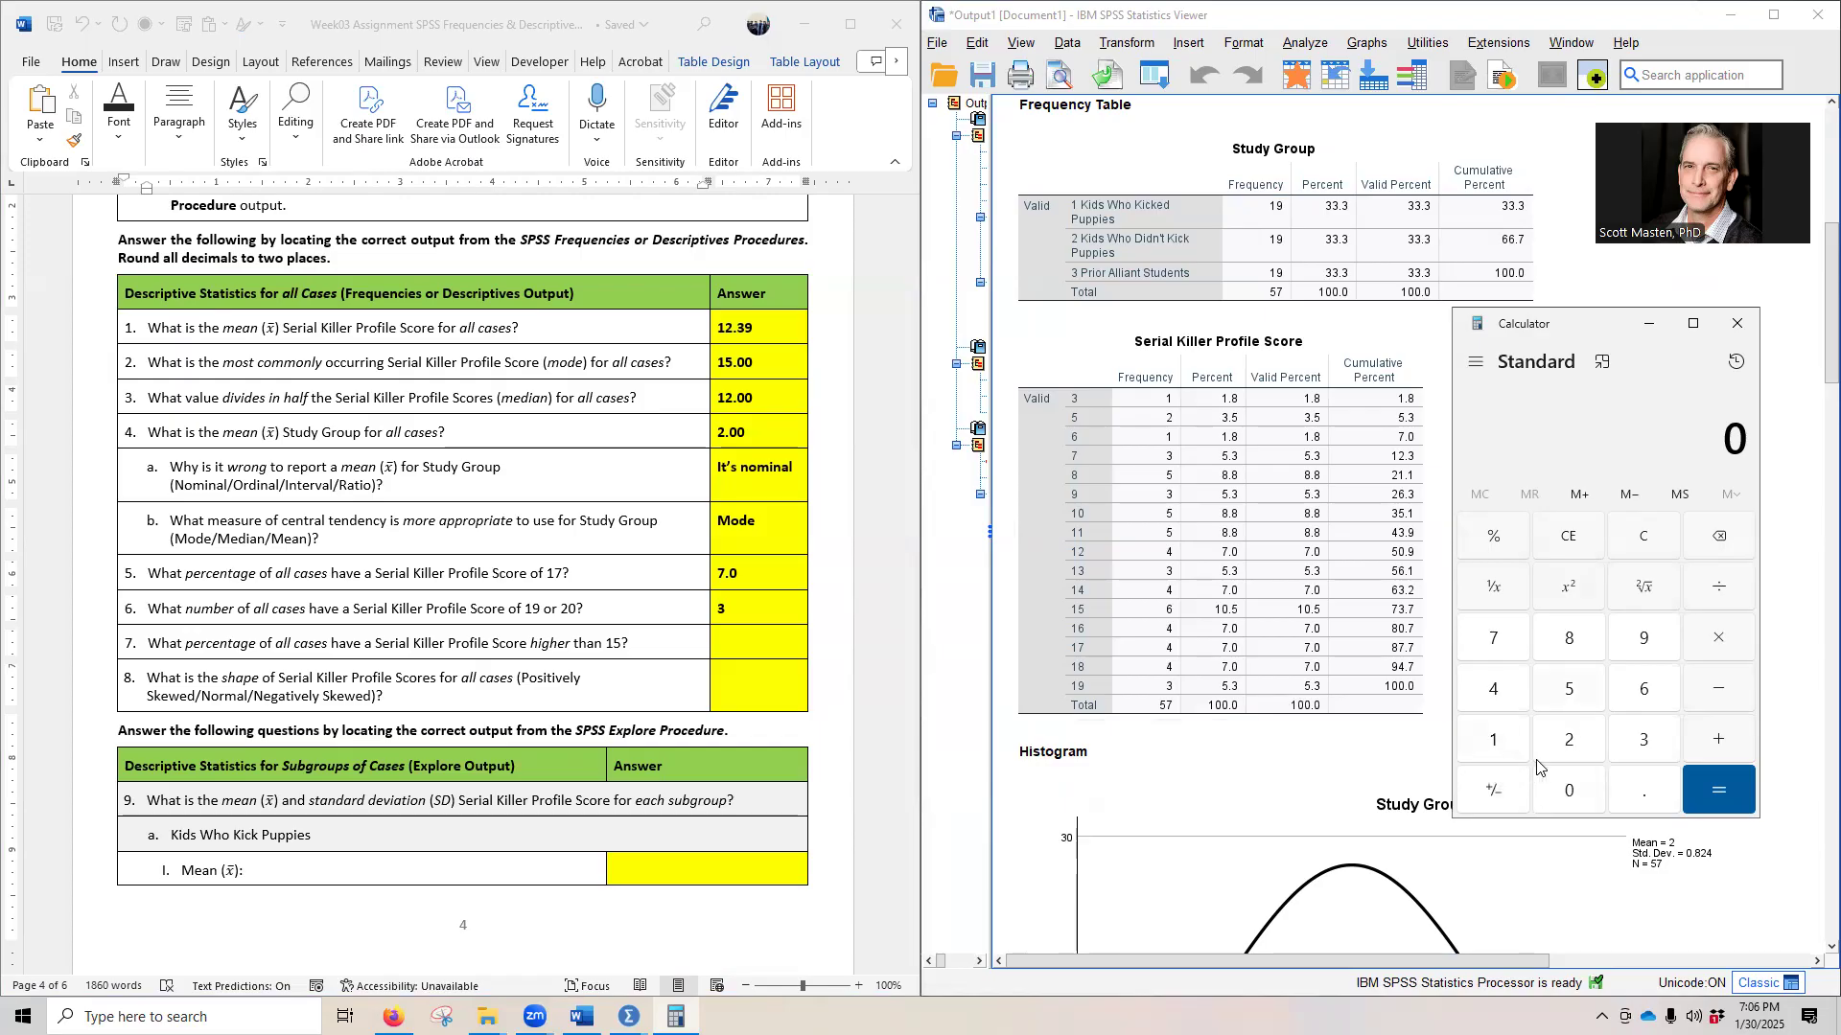
- Calculate the total percentage for scores 16 to 19 in the Calculator as 7 + 7 + 7 + 5.3
click(1487, 652)
click(1716, 731)
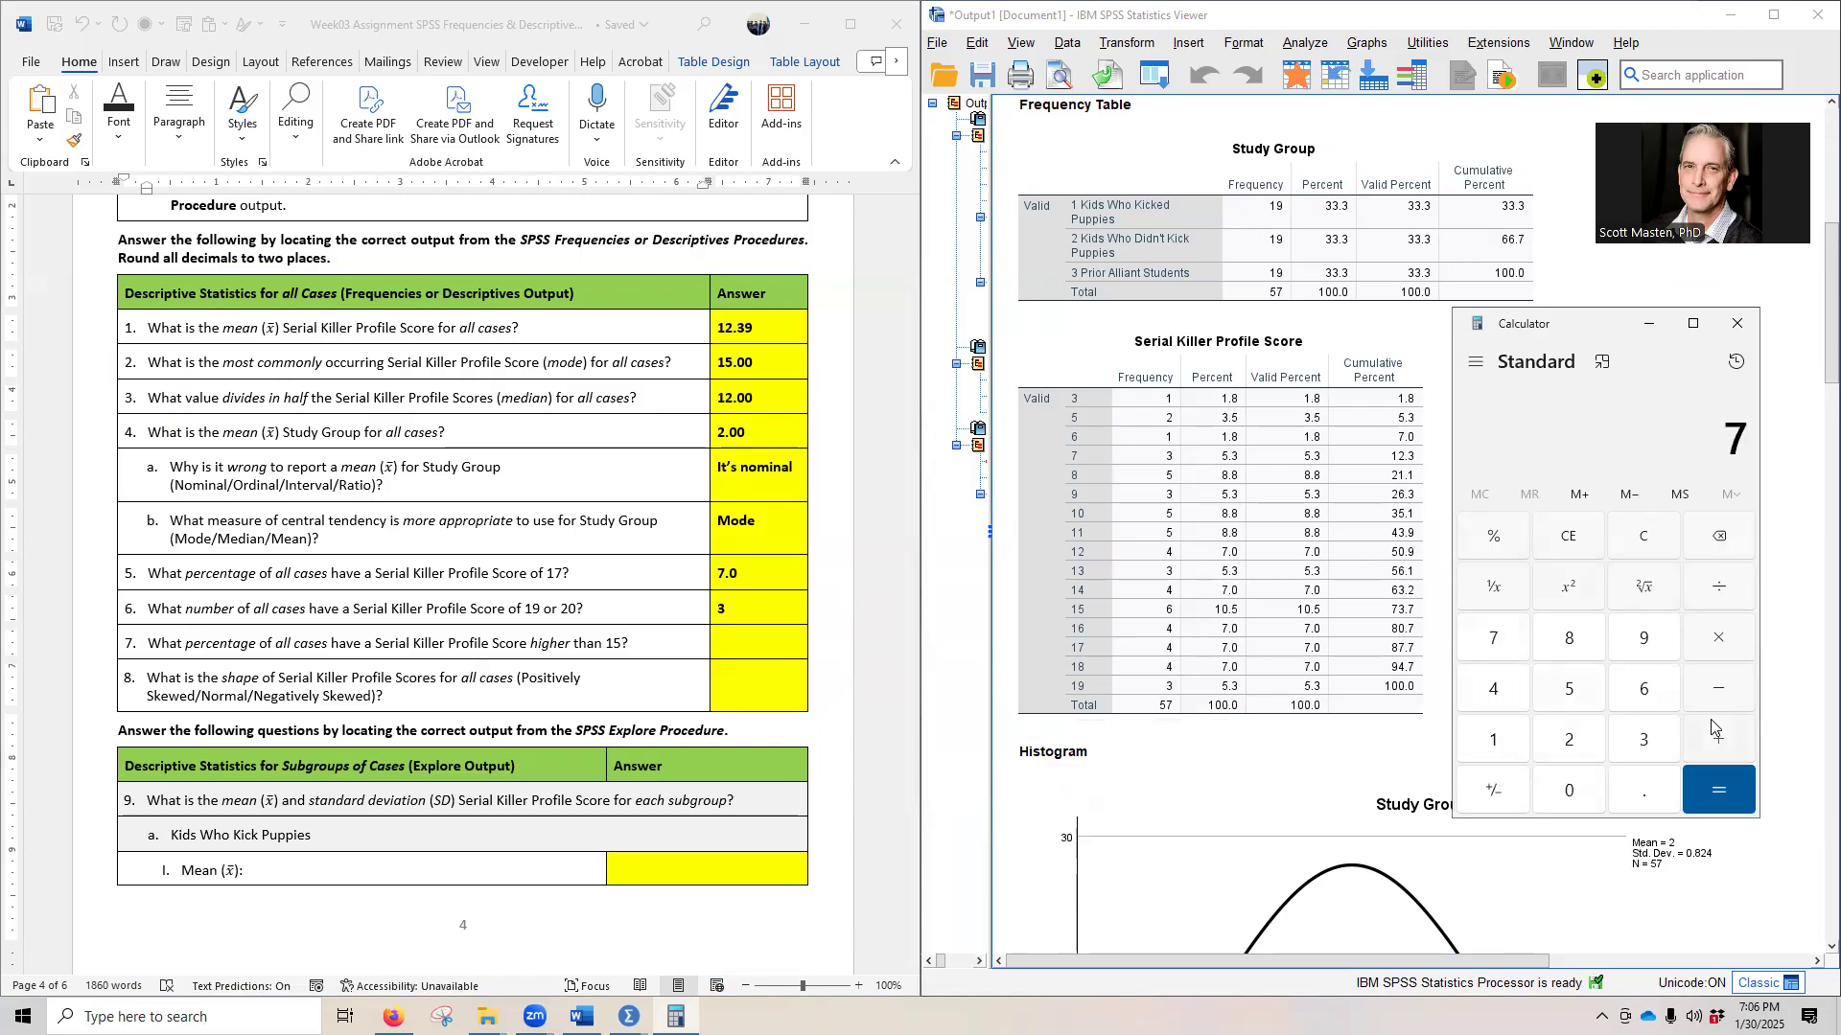
click(1510, 646)
click(1625, 554)
click(1479, 644)
click(1718, 740)
click(1718, 743)
click(1480, 650)
click(1707, 736)
click(1287, 697)
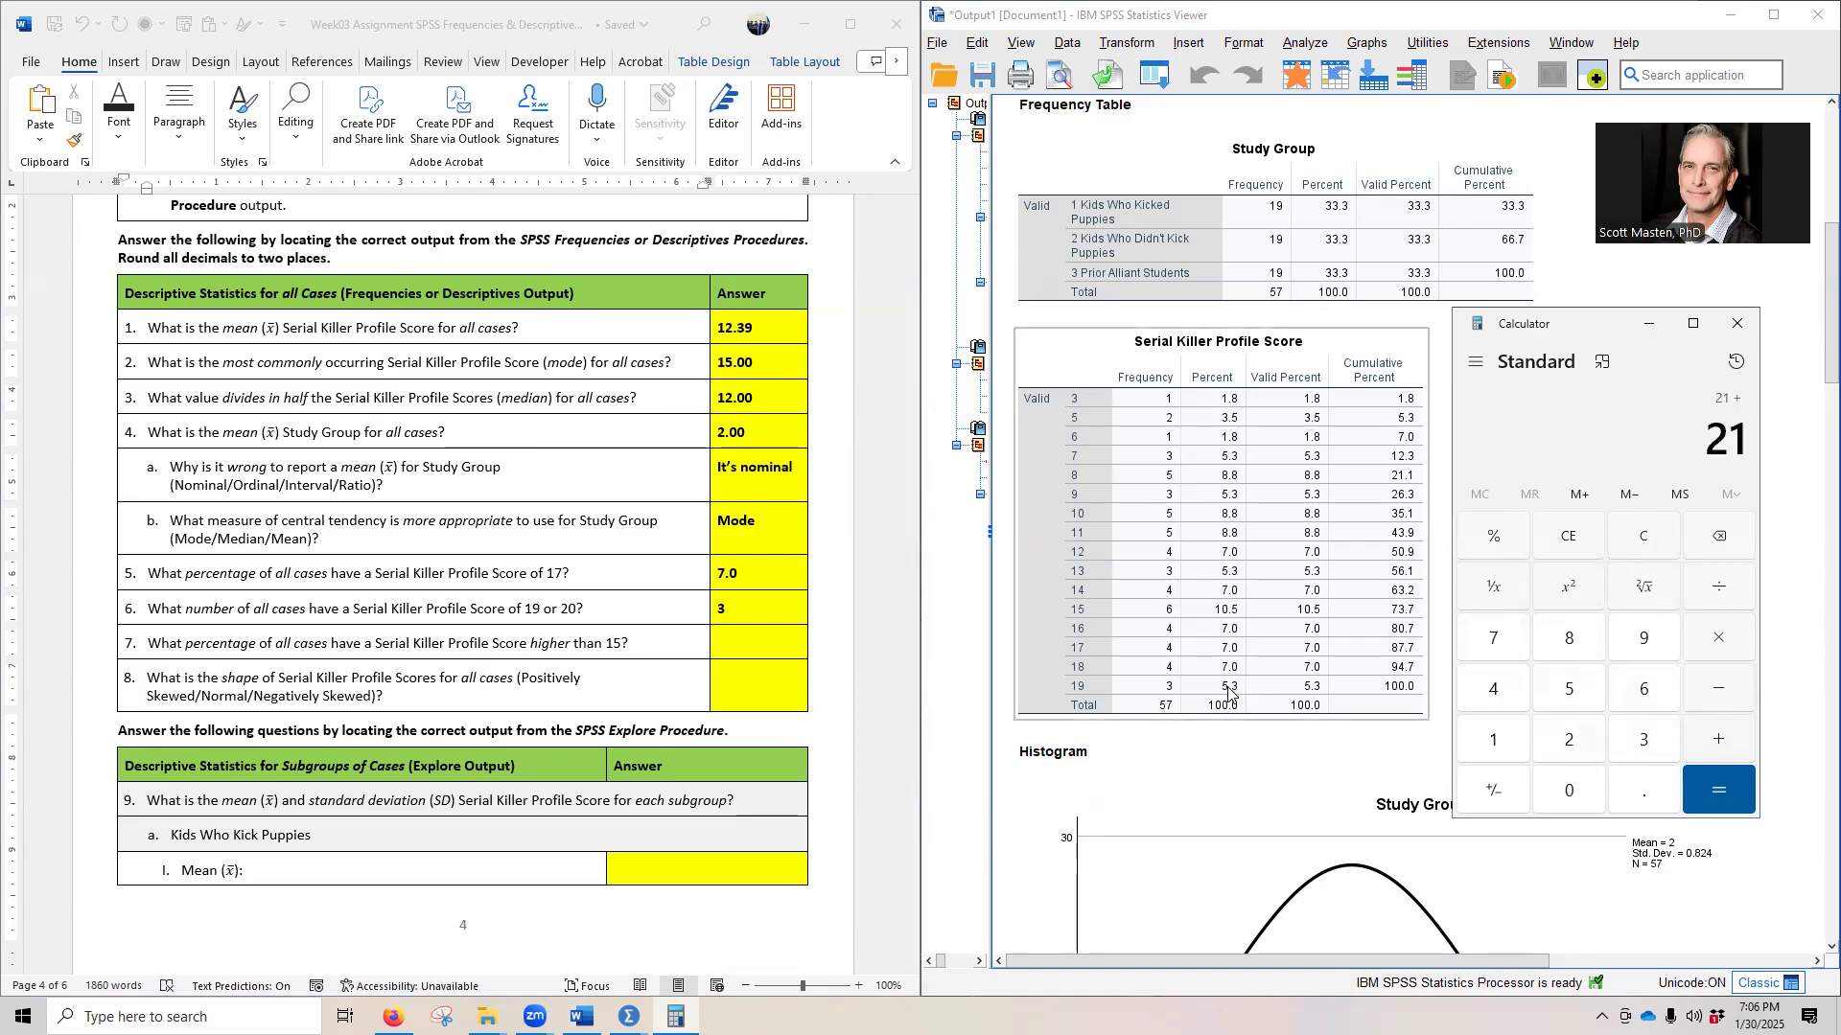
click(1570, 690)
click(1643, 790)
click(1641, 742)
click(1717, 782)
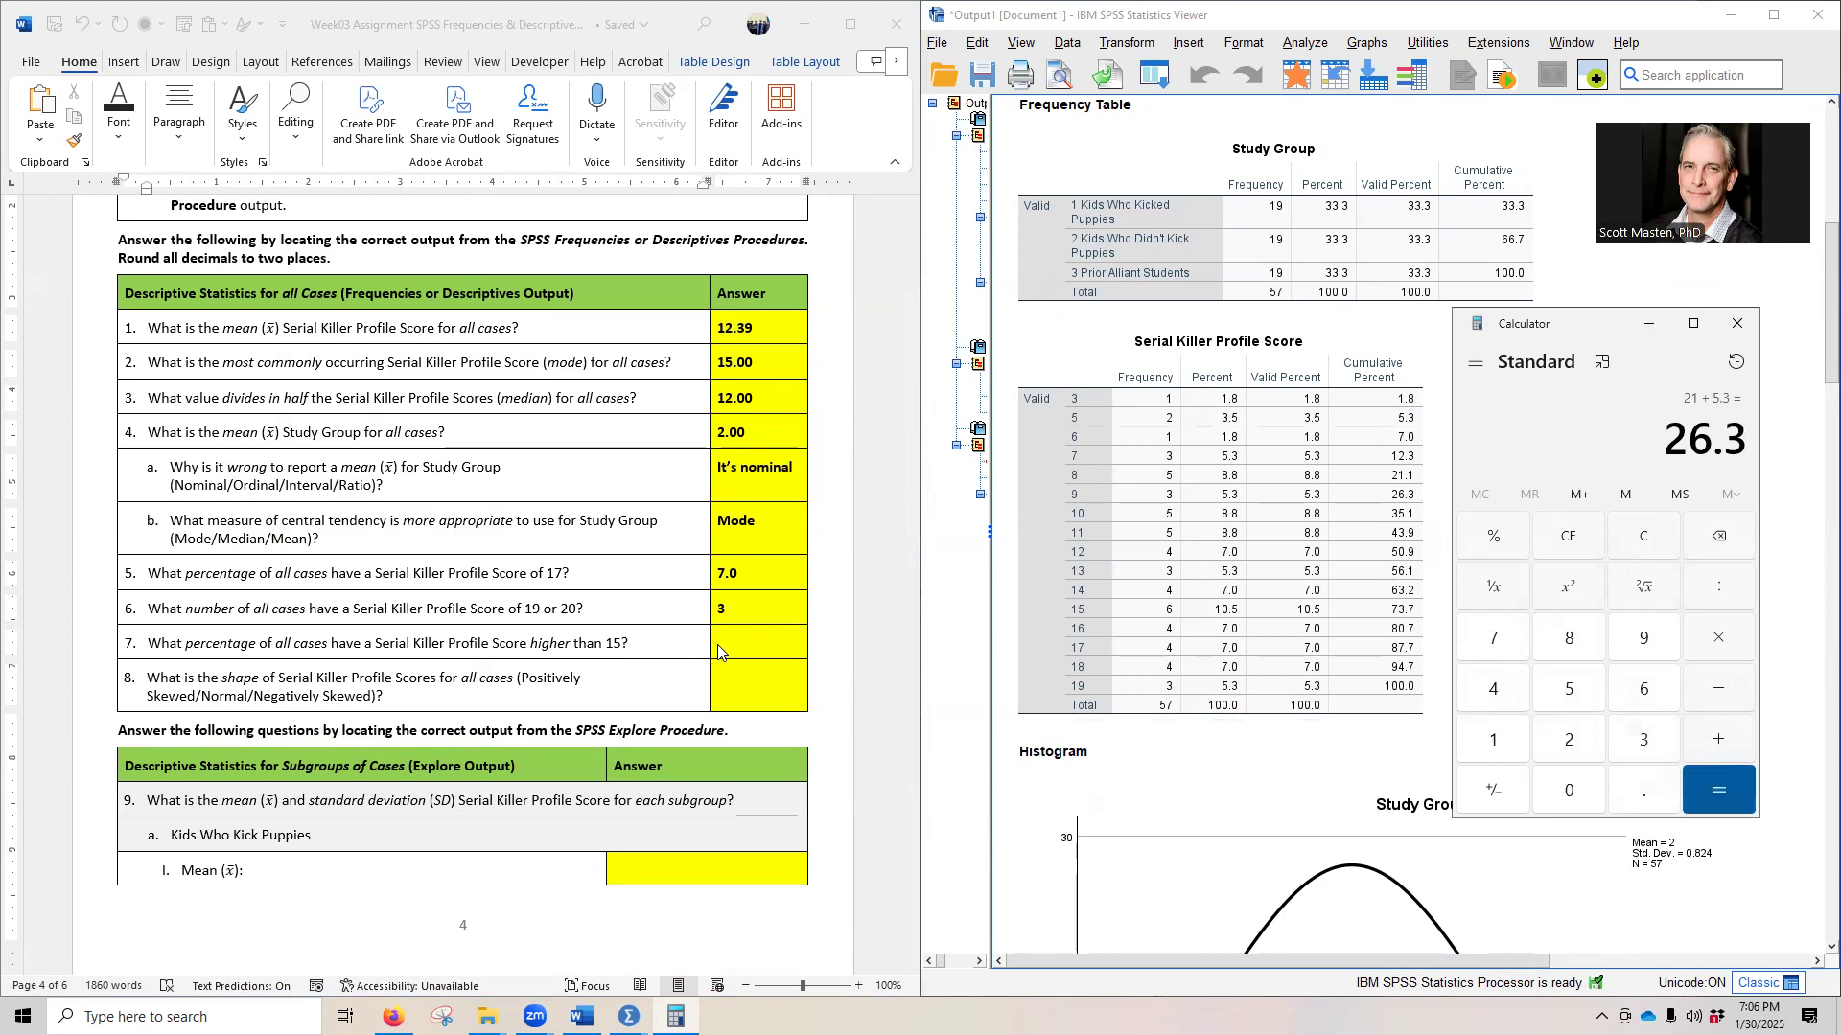
- Reveal the hidden answer to question 7 on the percentage of cases scoring higher than 15 by setting its font colour to black
click(1163, 721)
click(708, 651)
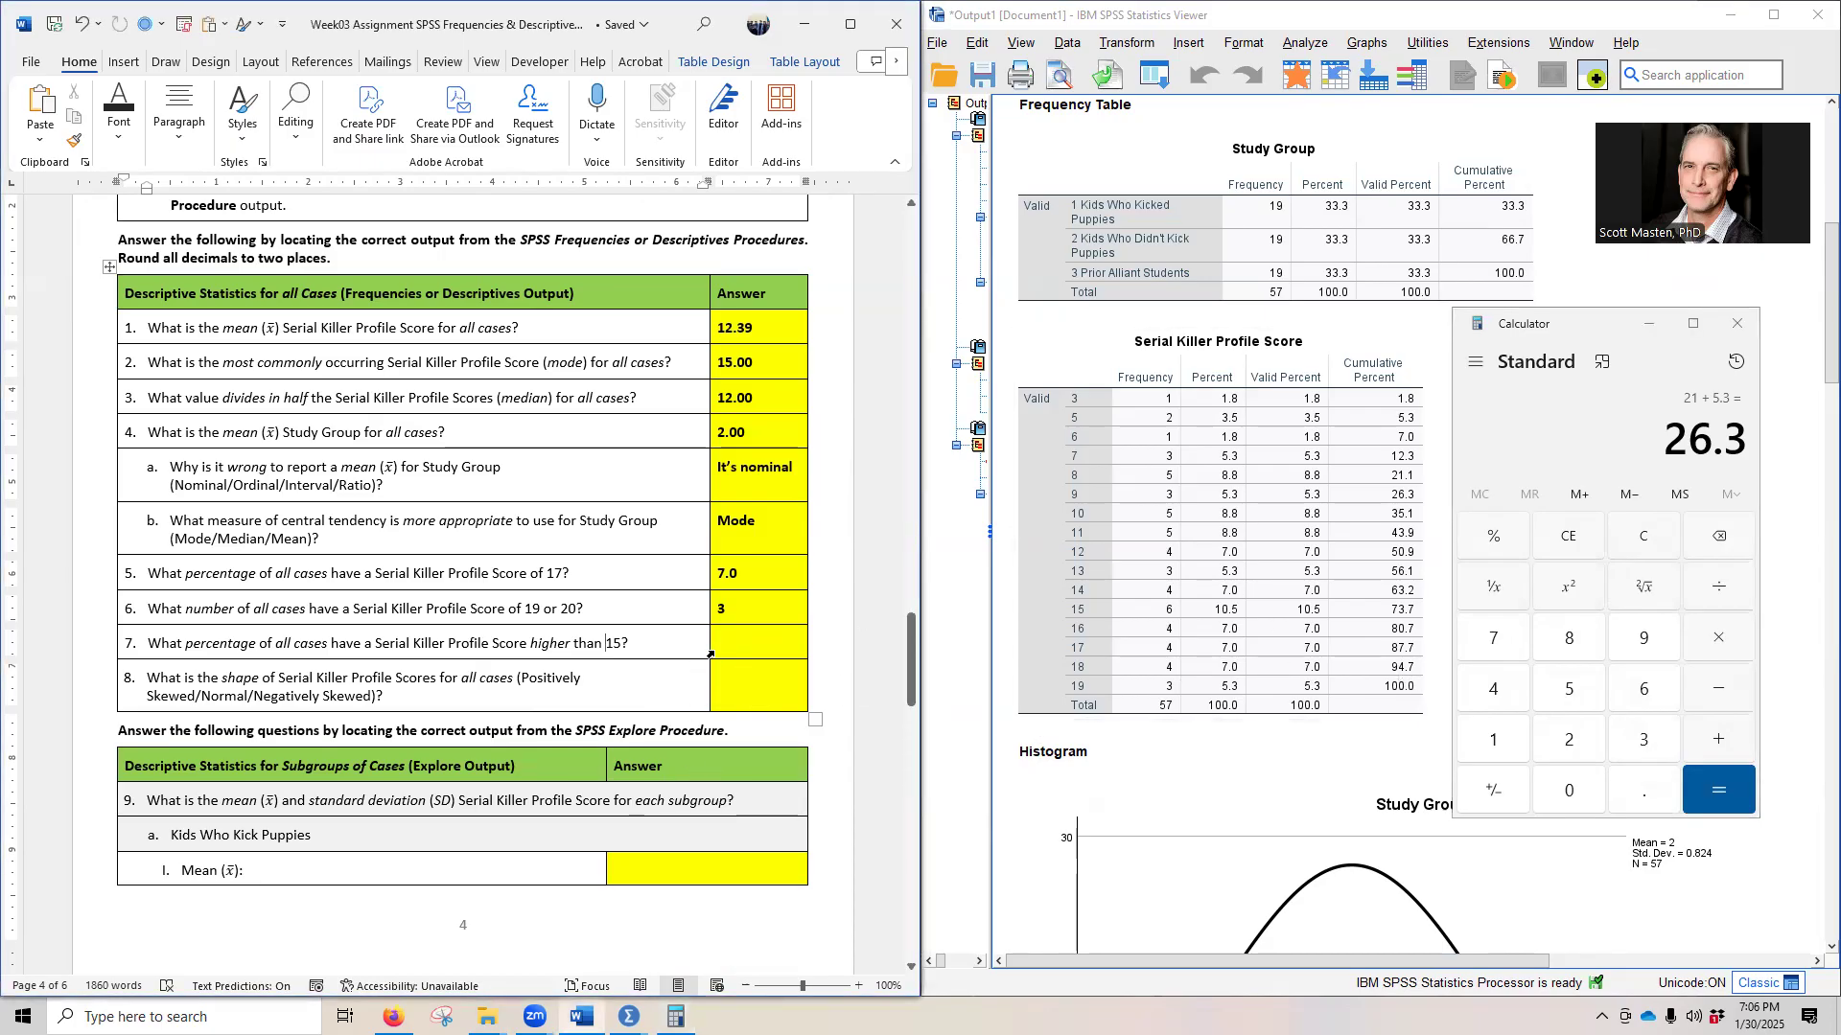
click(711, 655)
text(26.3)
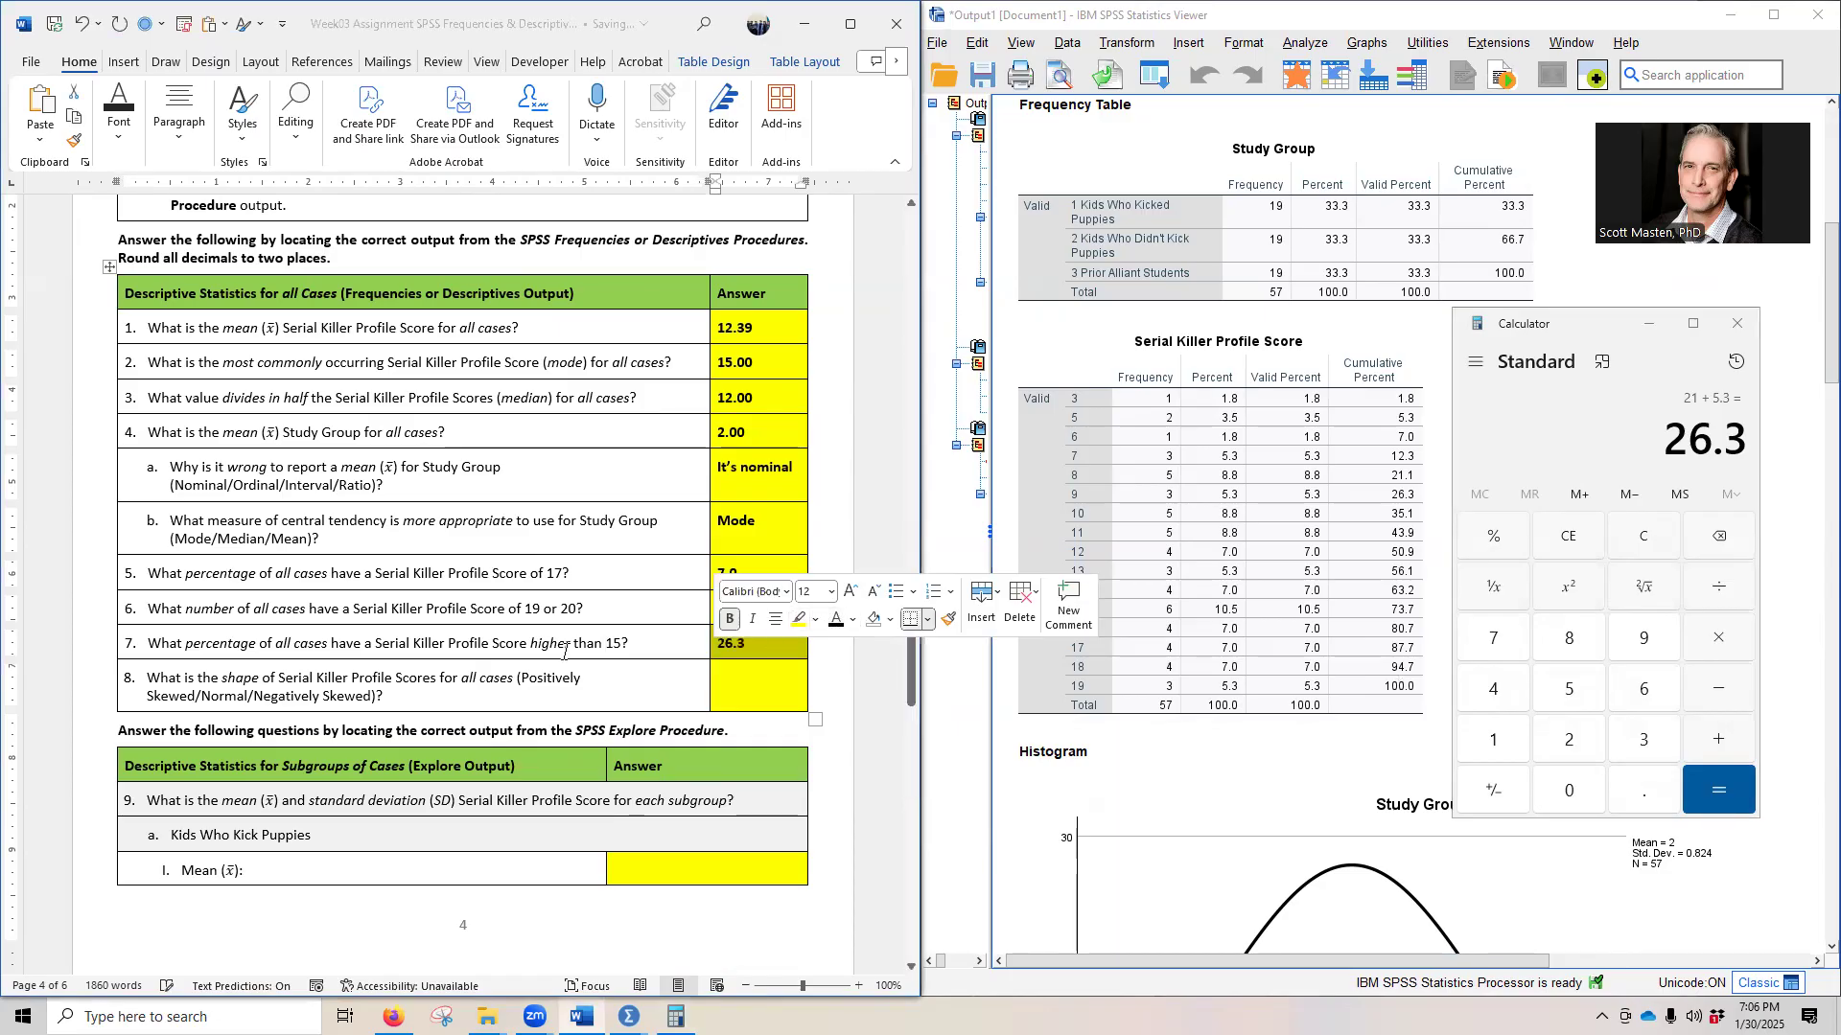
click(565, 648)
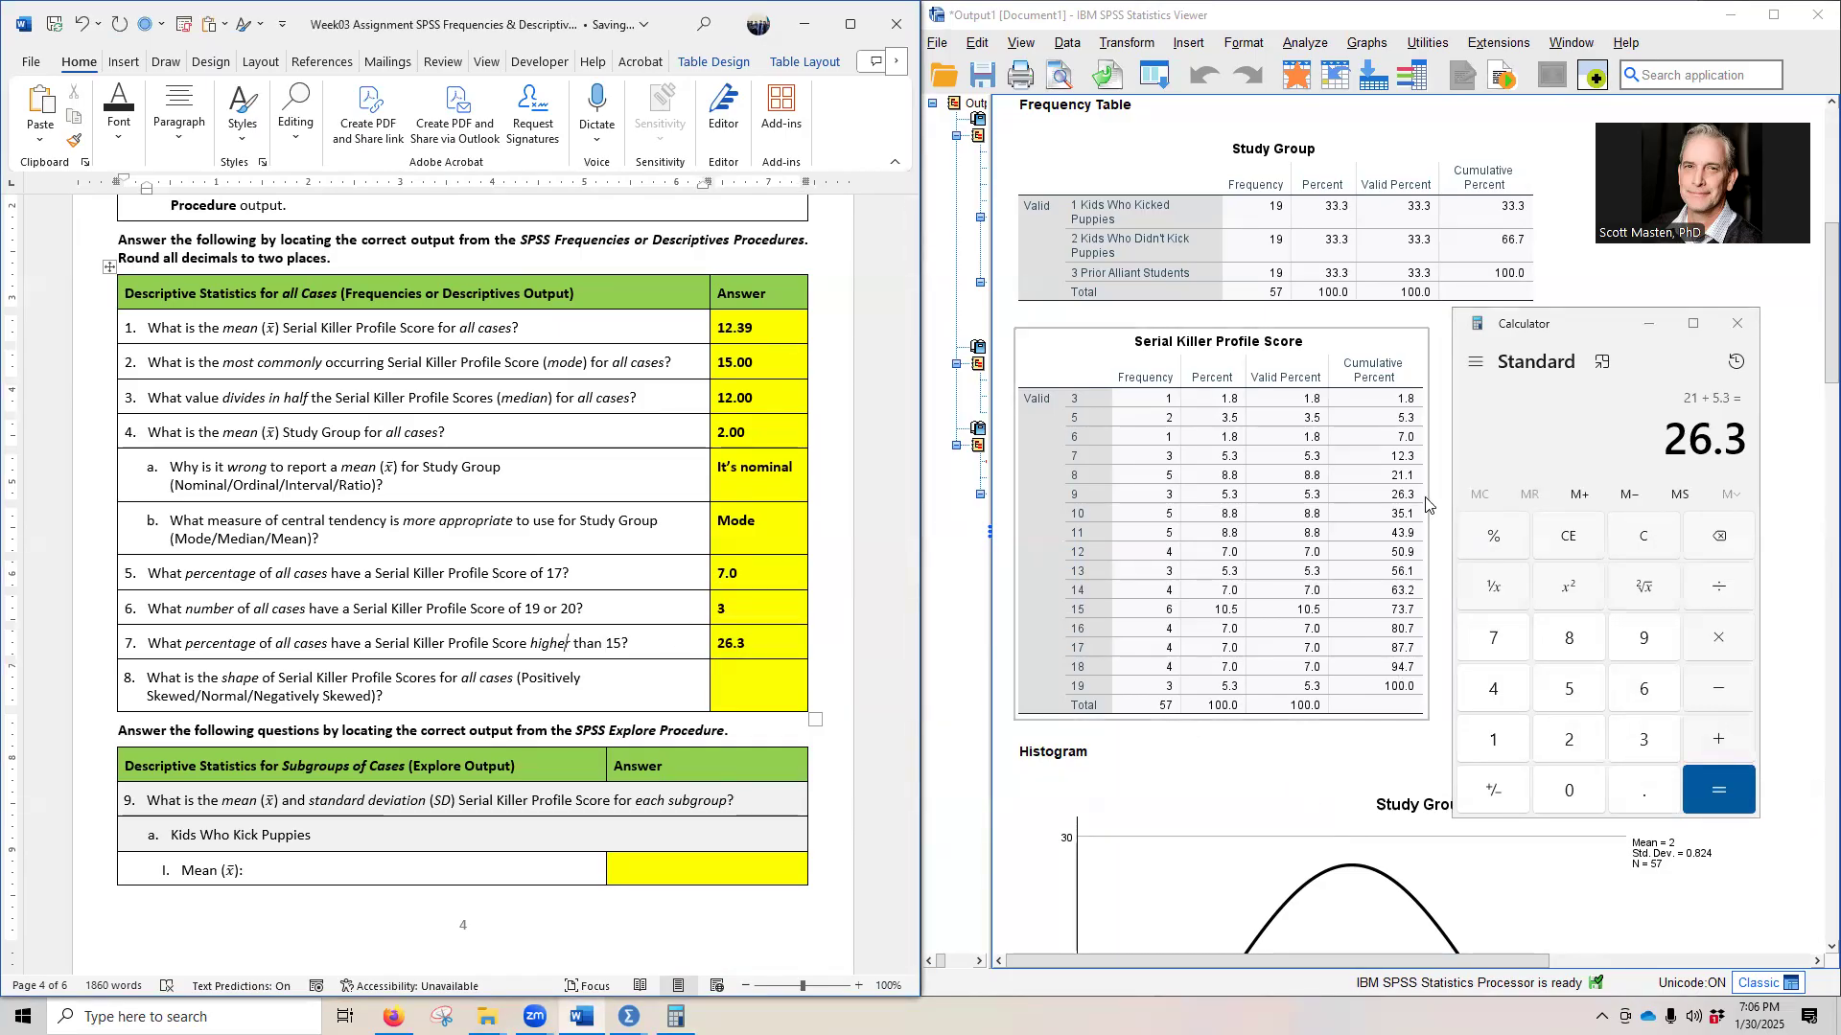
- Cross-check question 7 in the Calculator by subtracting the cumulative percentage for a score of 15 from the total, 100 − 73.7
click(1337, 754)
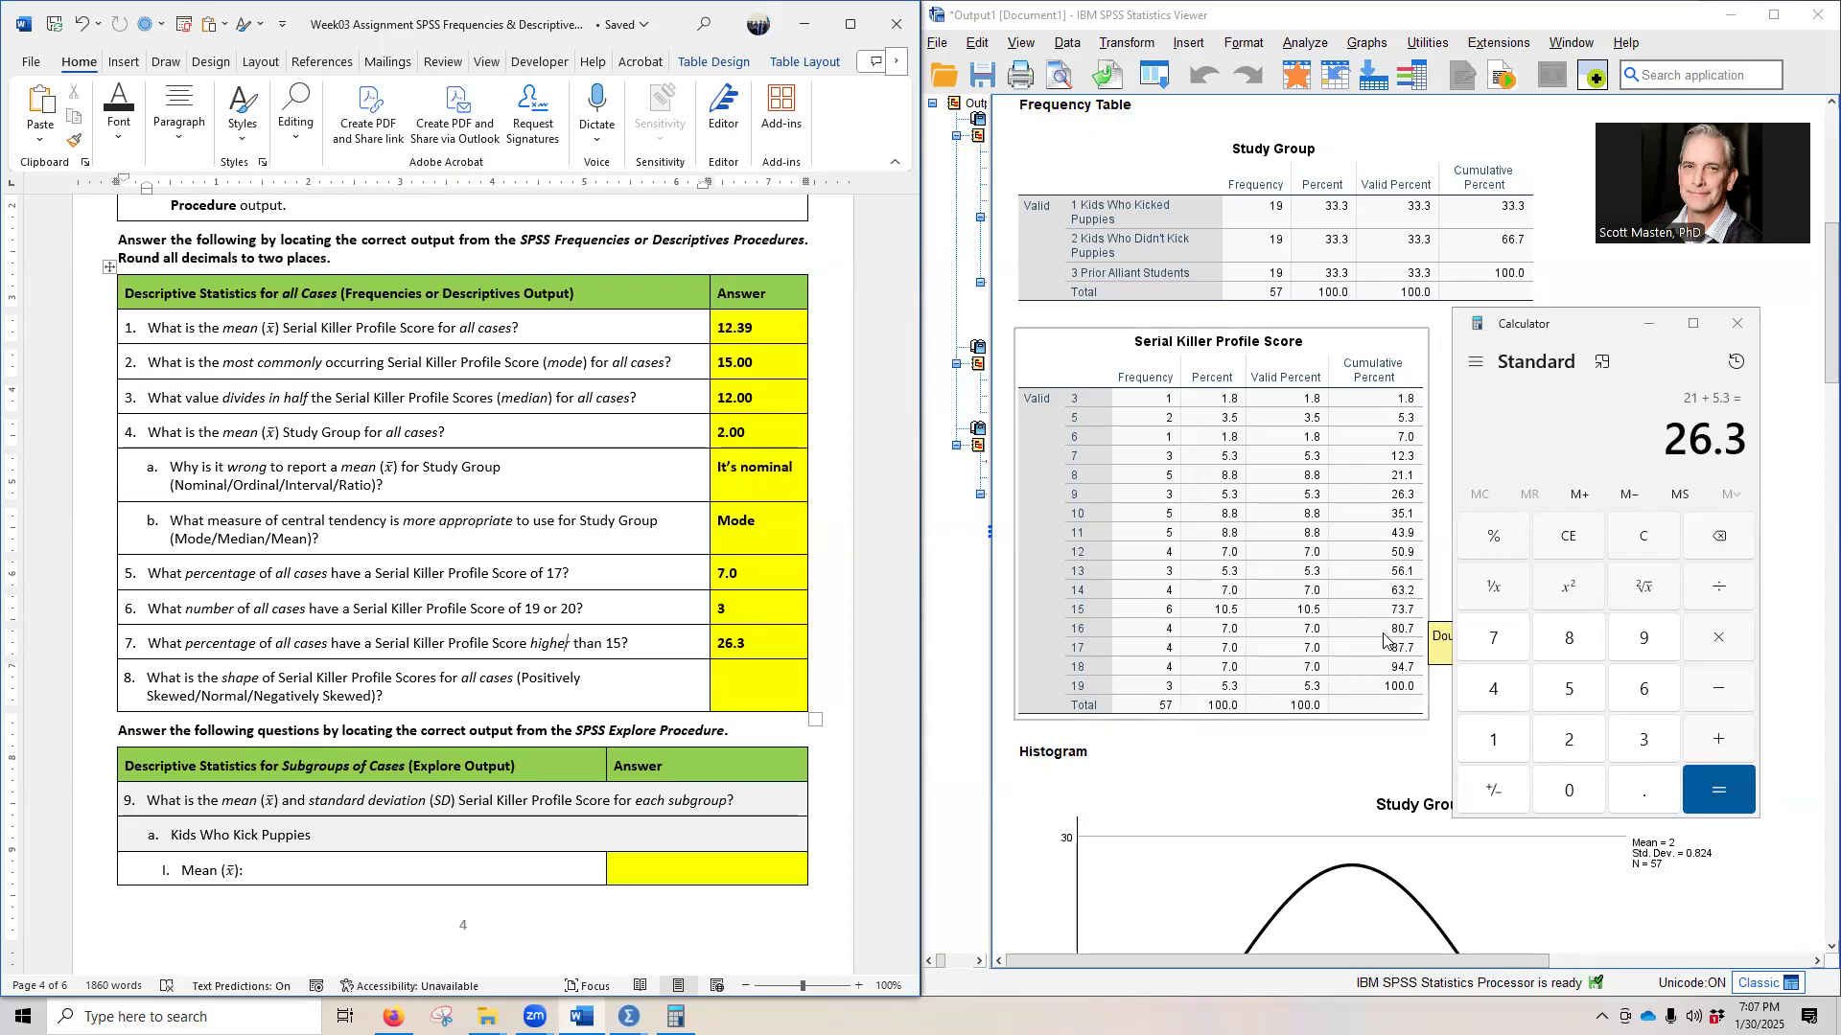
click(1615, 540)
click(1493, 741)
click(1569, 791)
click(1568, 791)
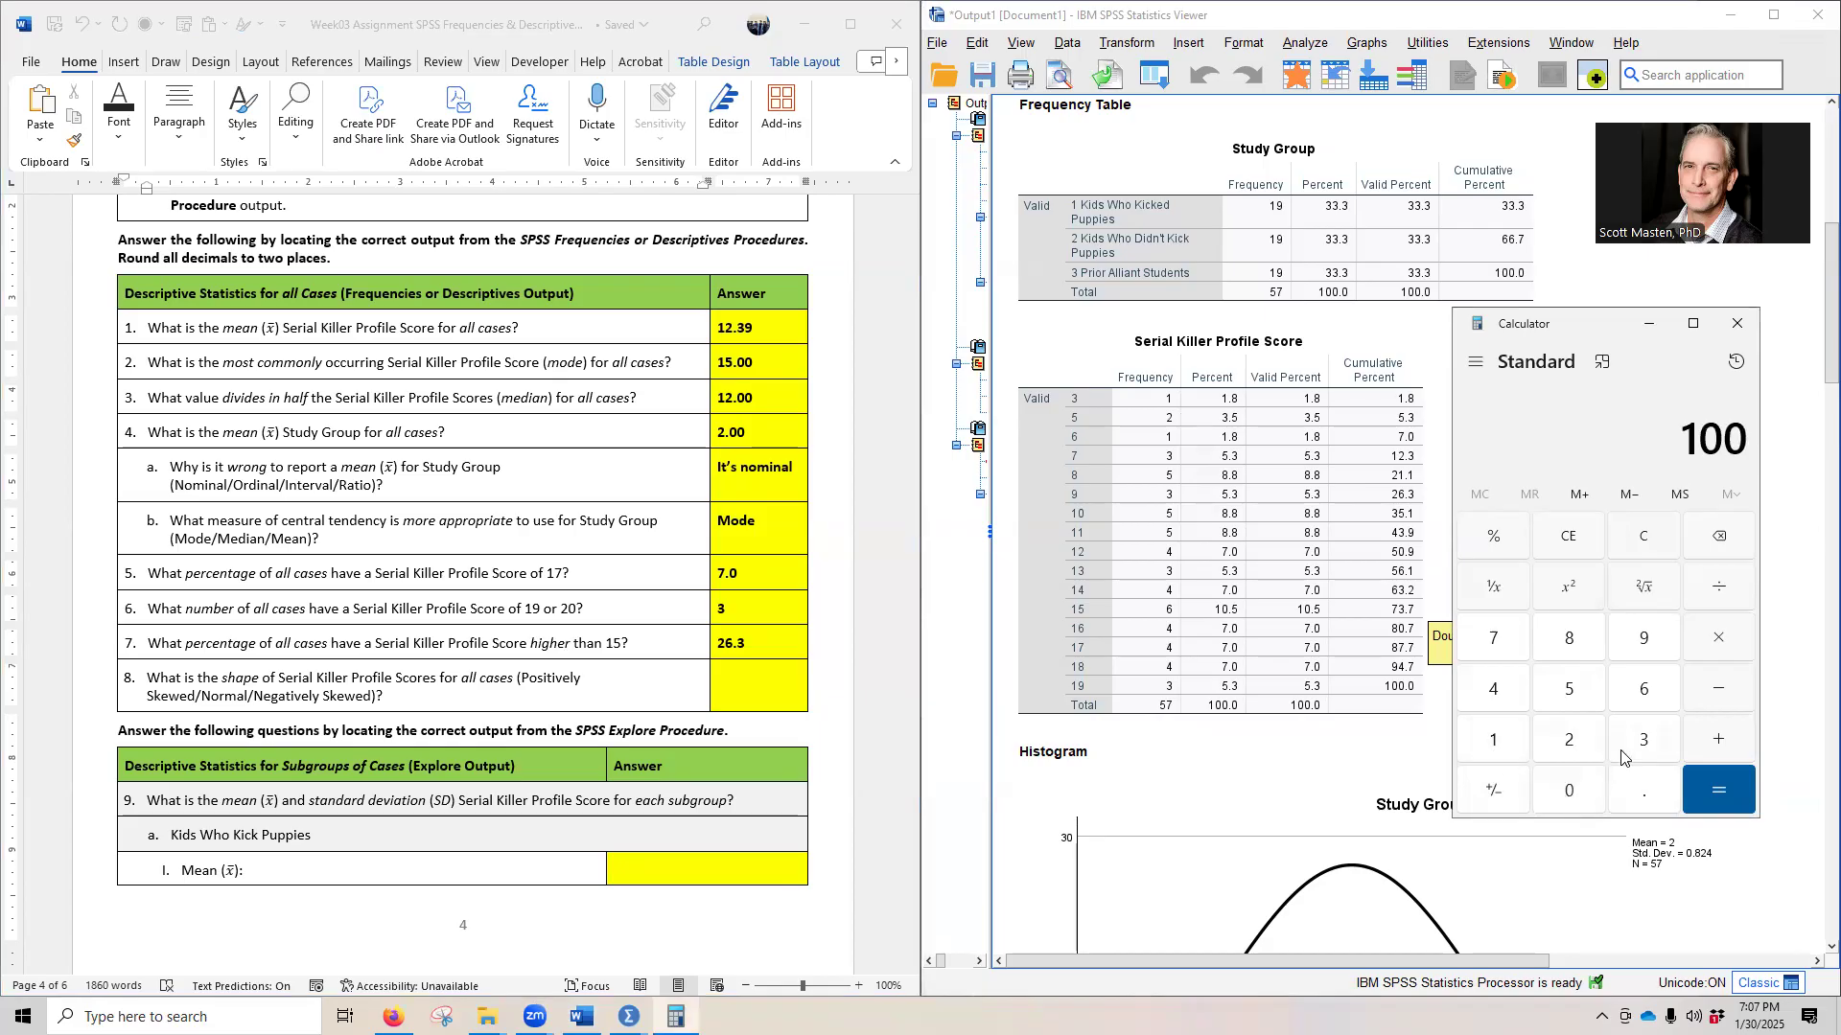
click(1705, 707)
click(1492, 642)
click(1643, 743)
click(1643, 790)
click(1493, 639)
click(1718, 790)
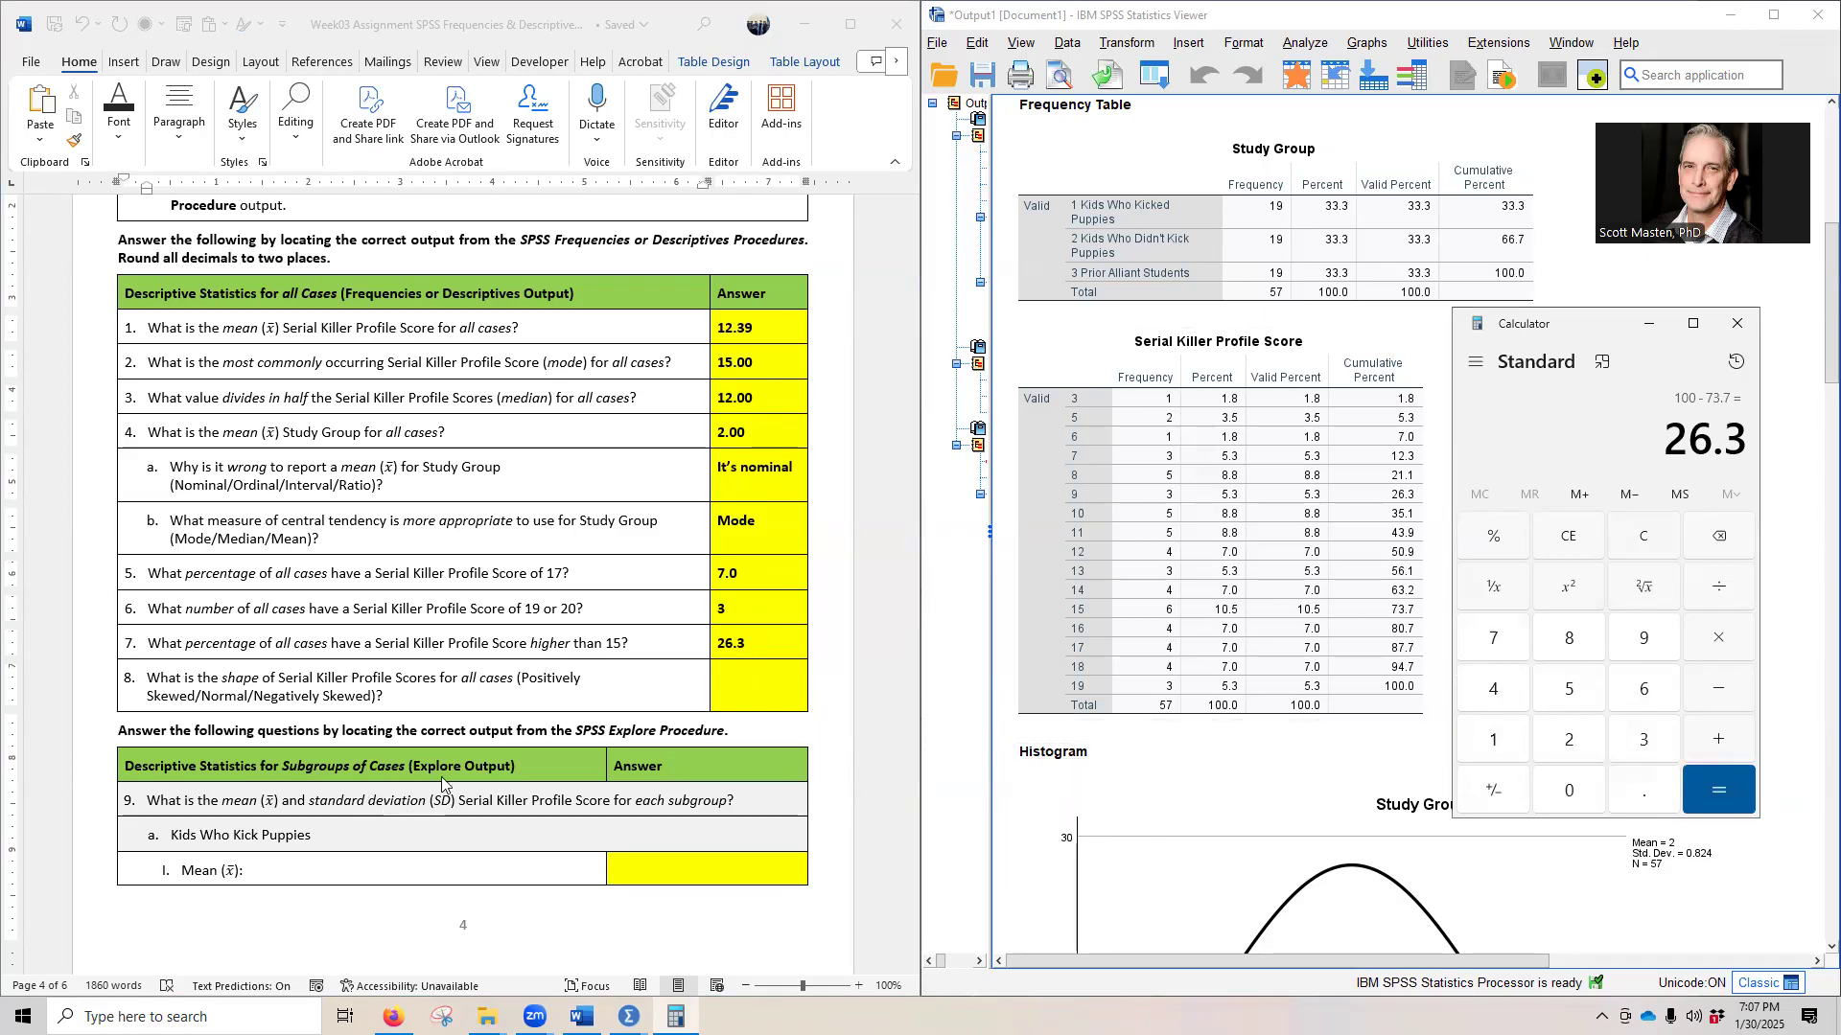
- Minimise the Calculator, and examine the Serial Killer Profile Score histogram and skewness statistics for question 8 on the distribution's shape
scroll(396, 719, down, 3)
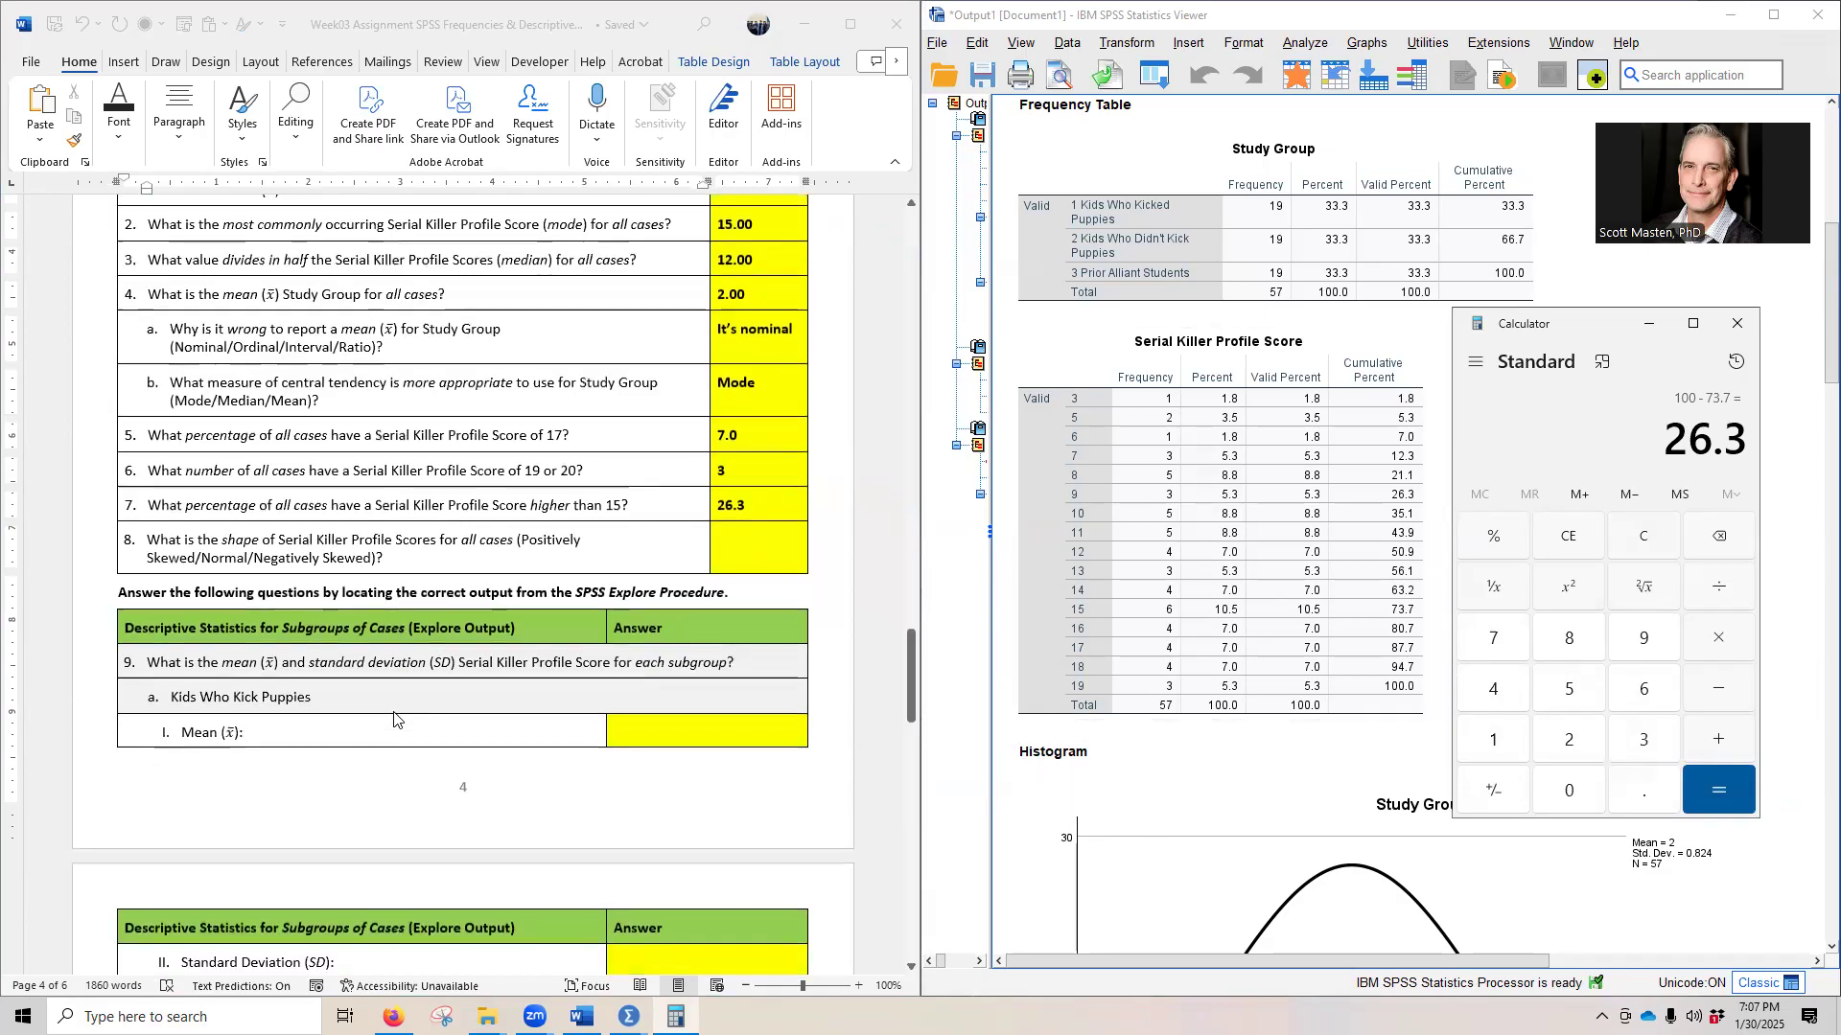
click(1649, 323)
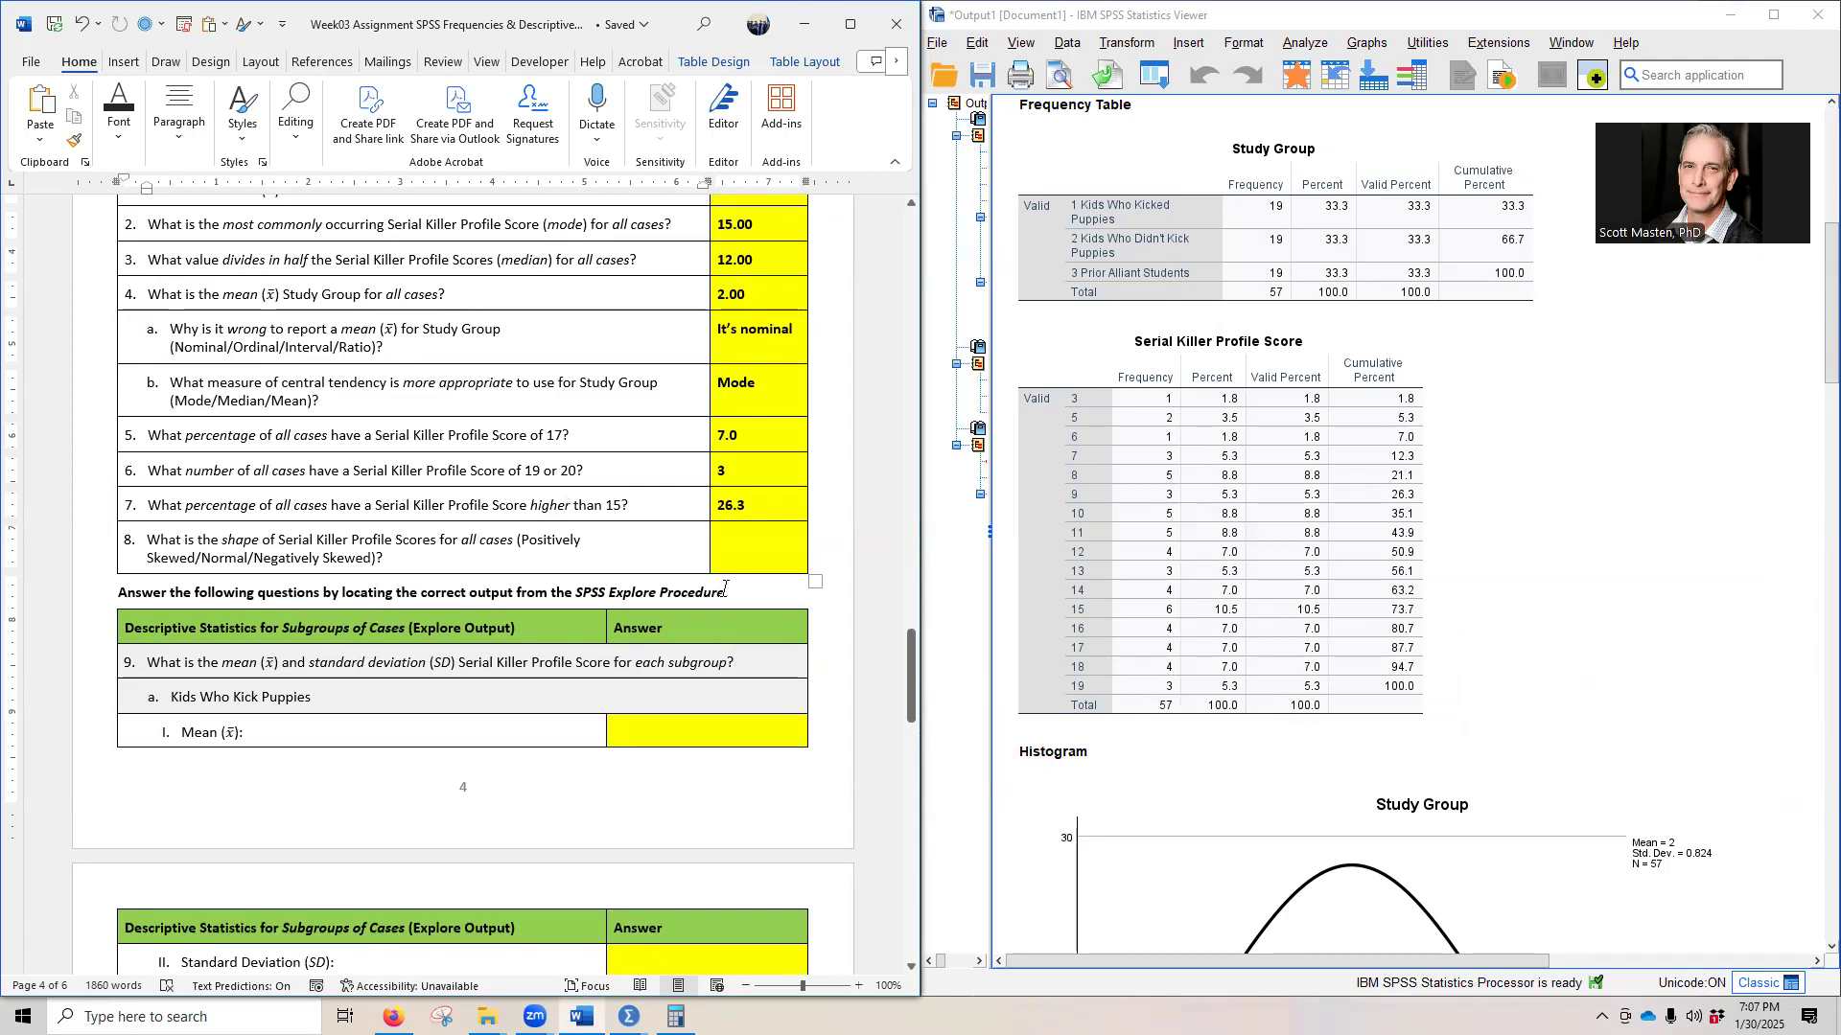
click(1035, 664)
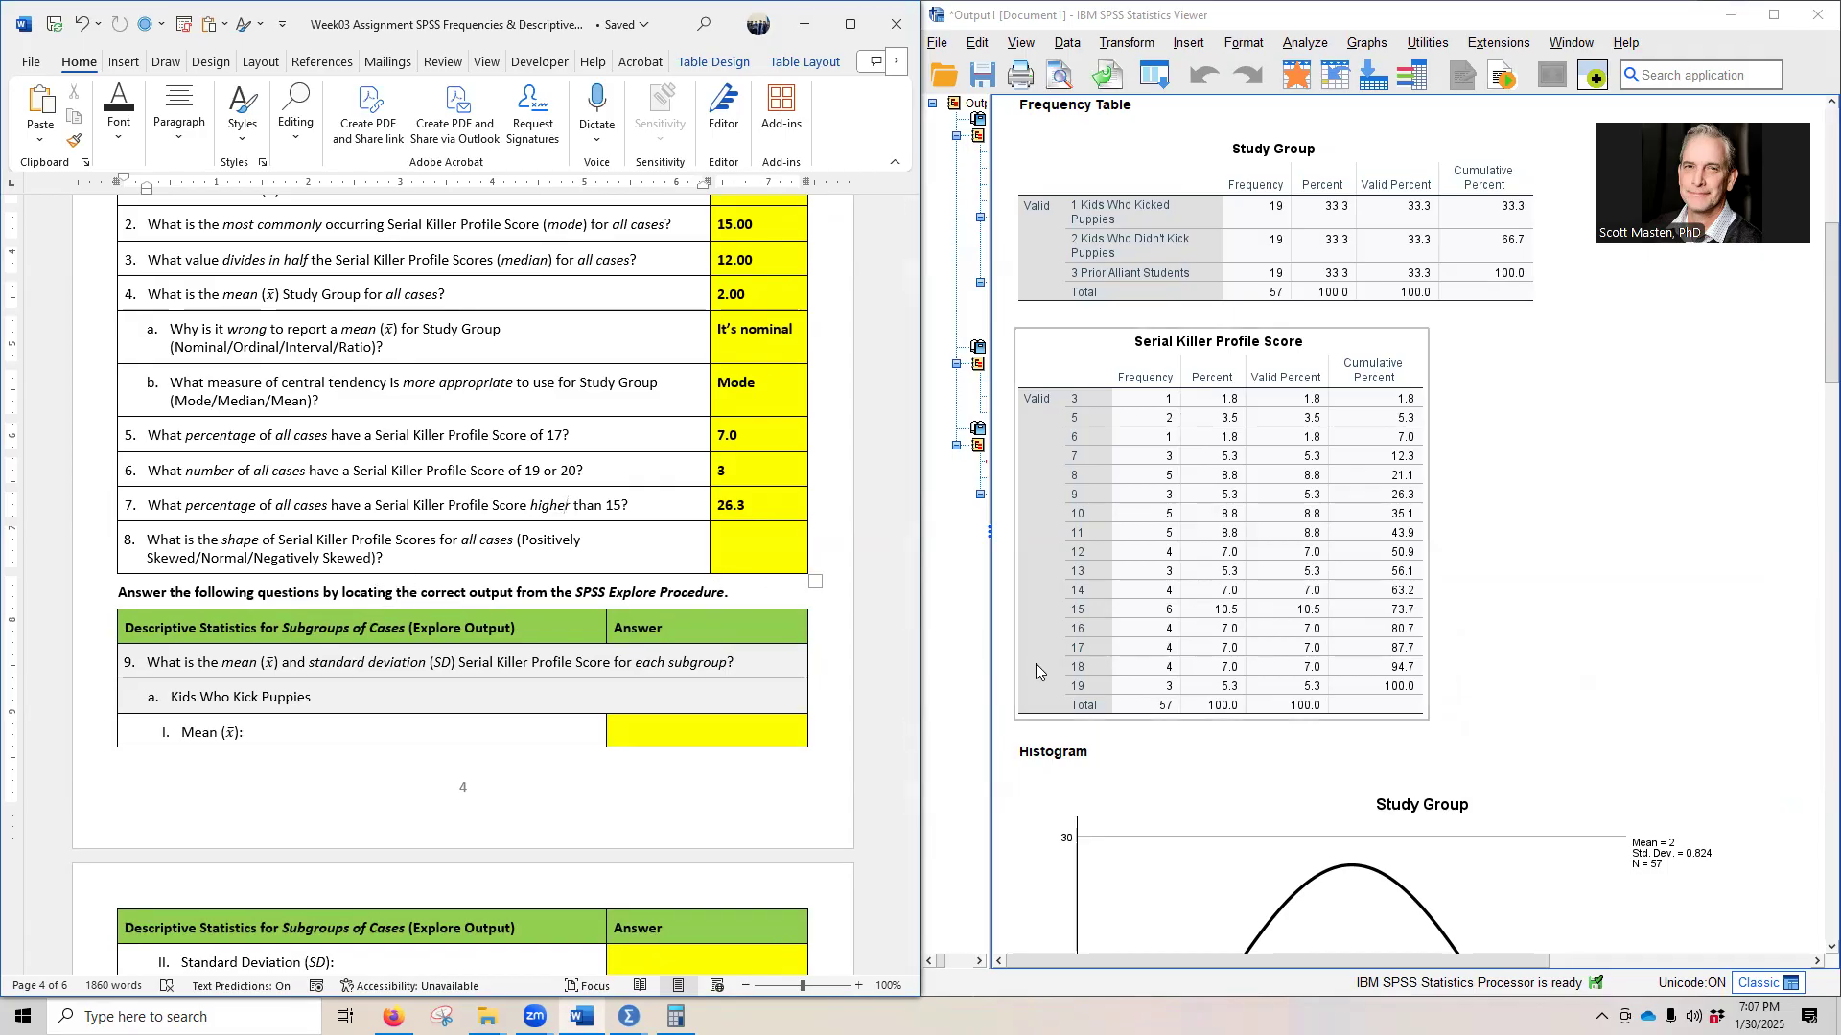
scroll(1086, 692, down, 5)
scroll(1026, 743, down, 4)
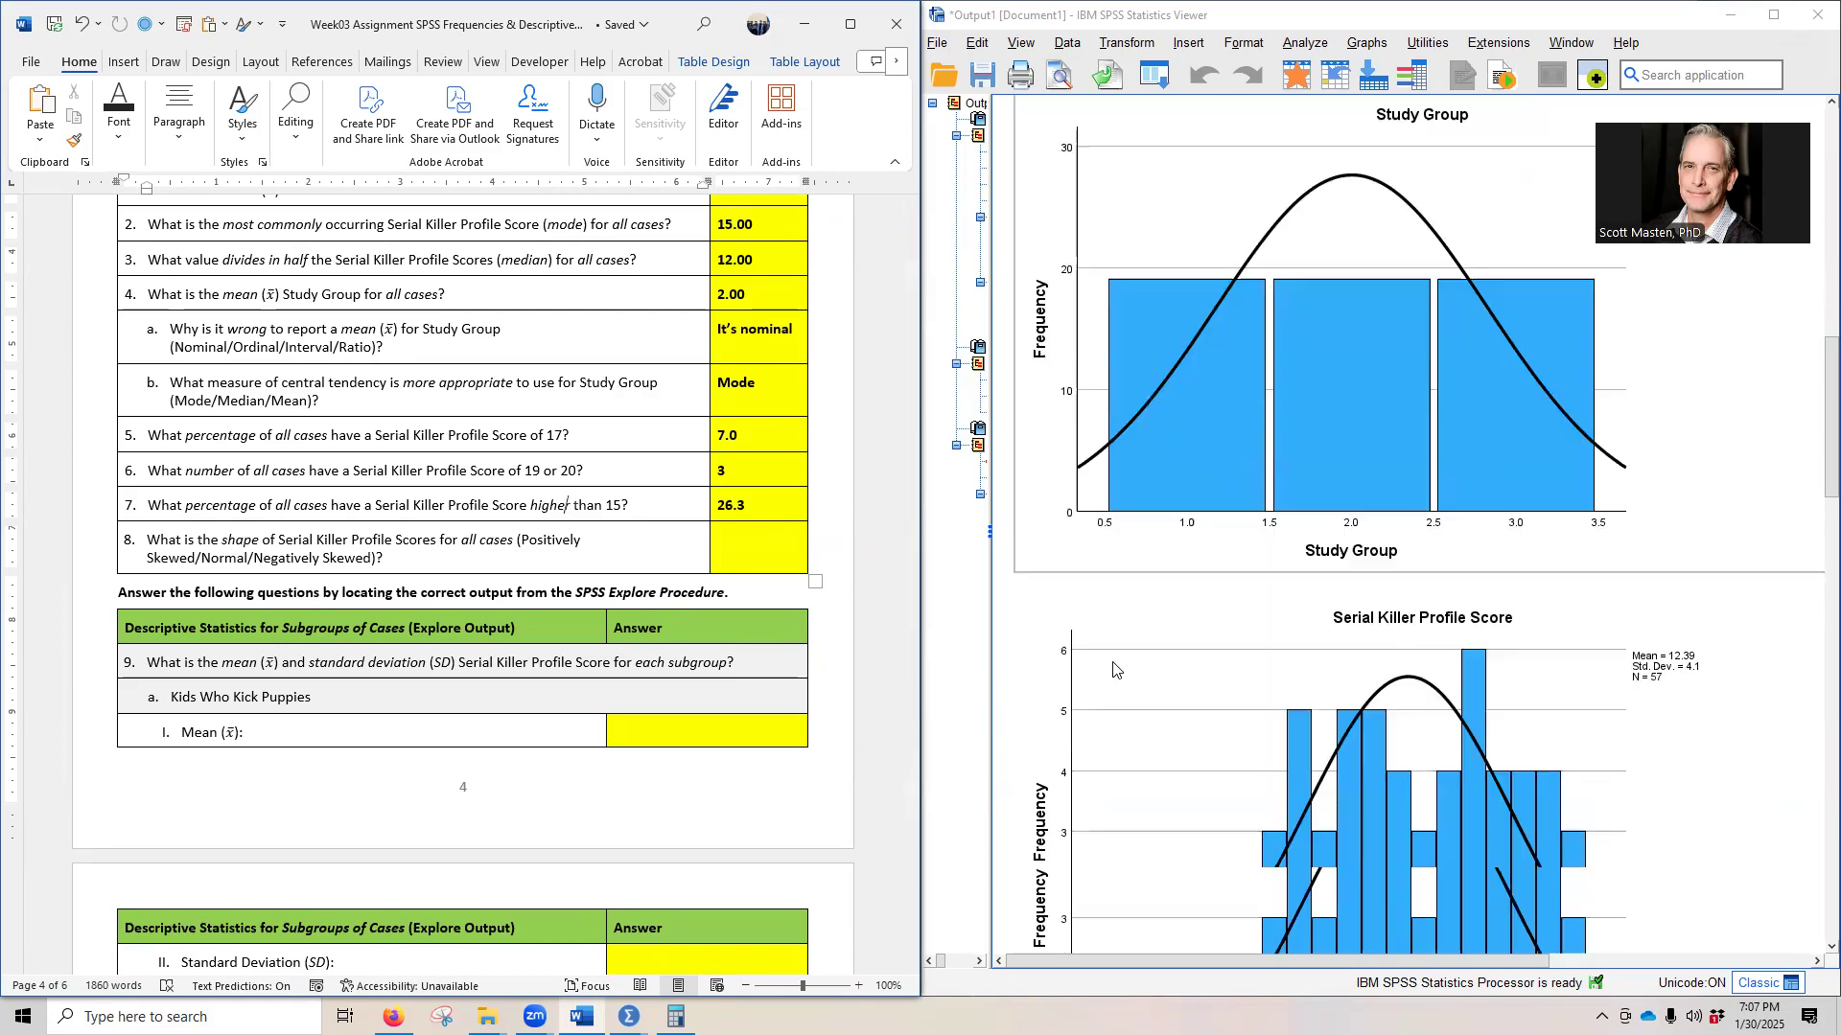
scroll(1113, 746, up, 1)
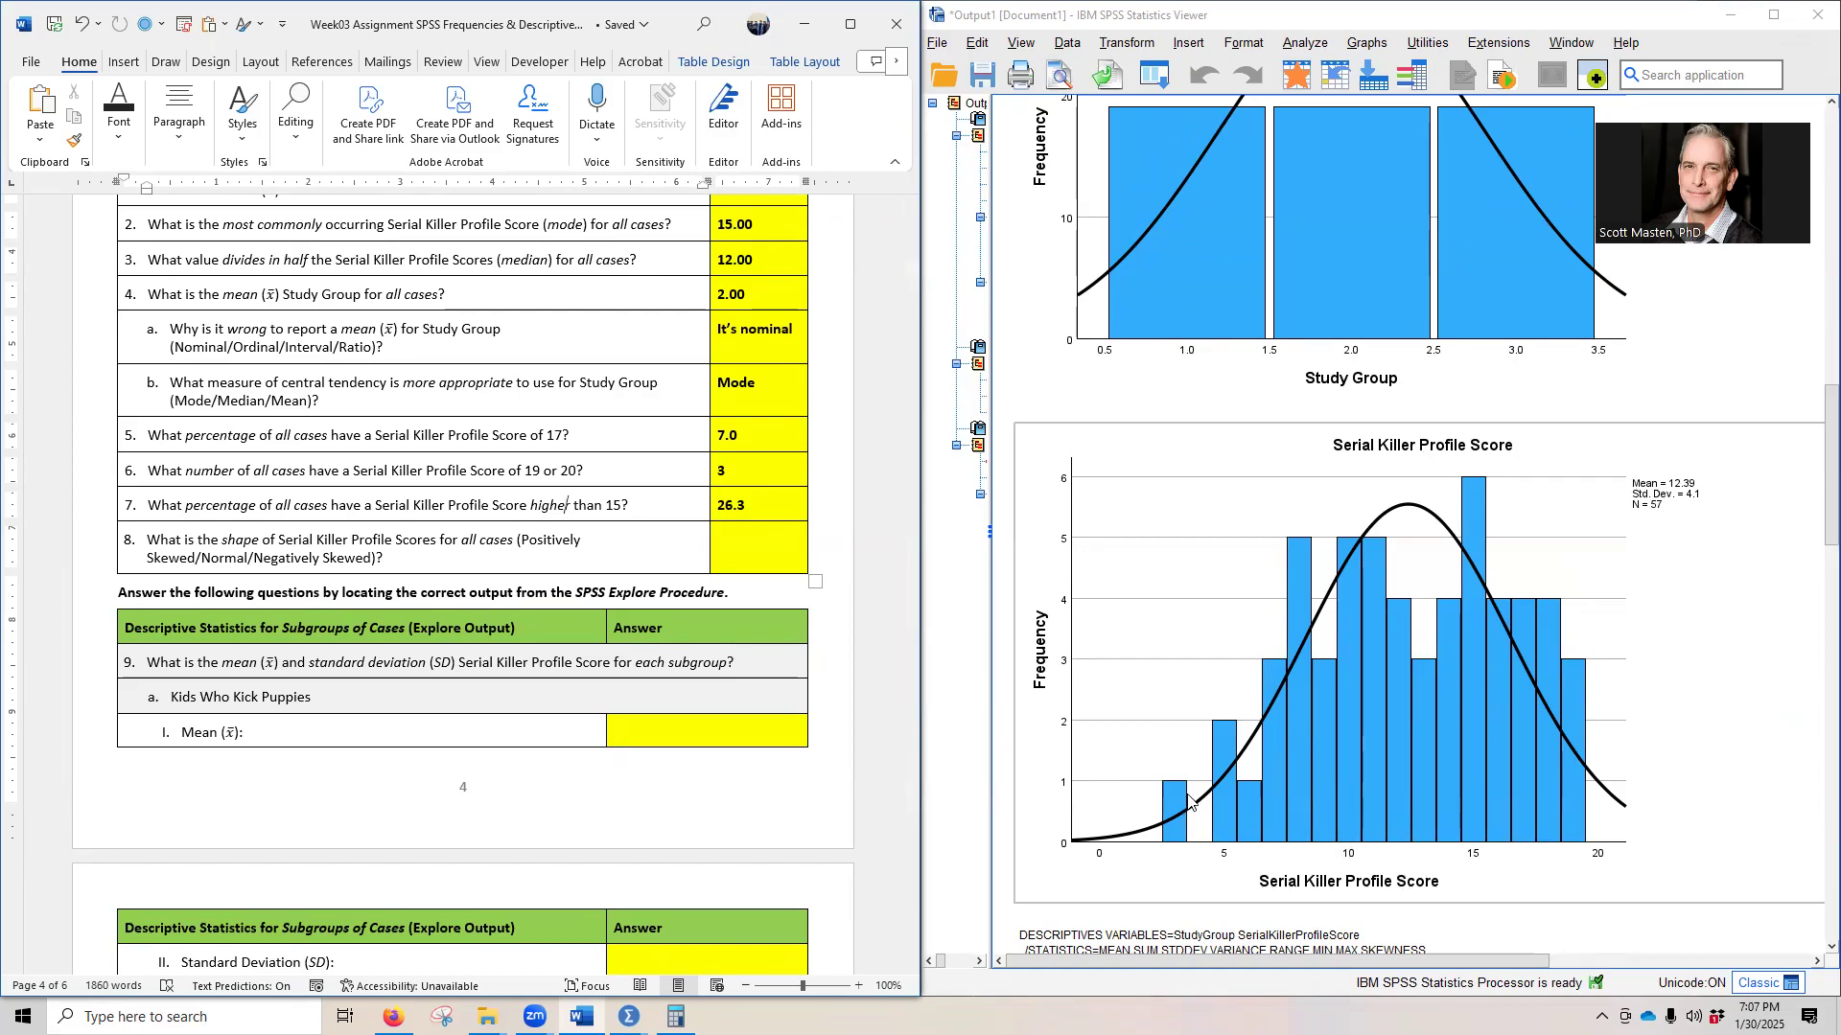
scroll(1150, 772, up, 8)
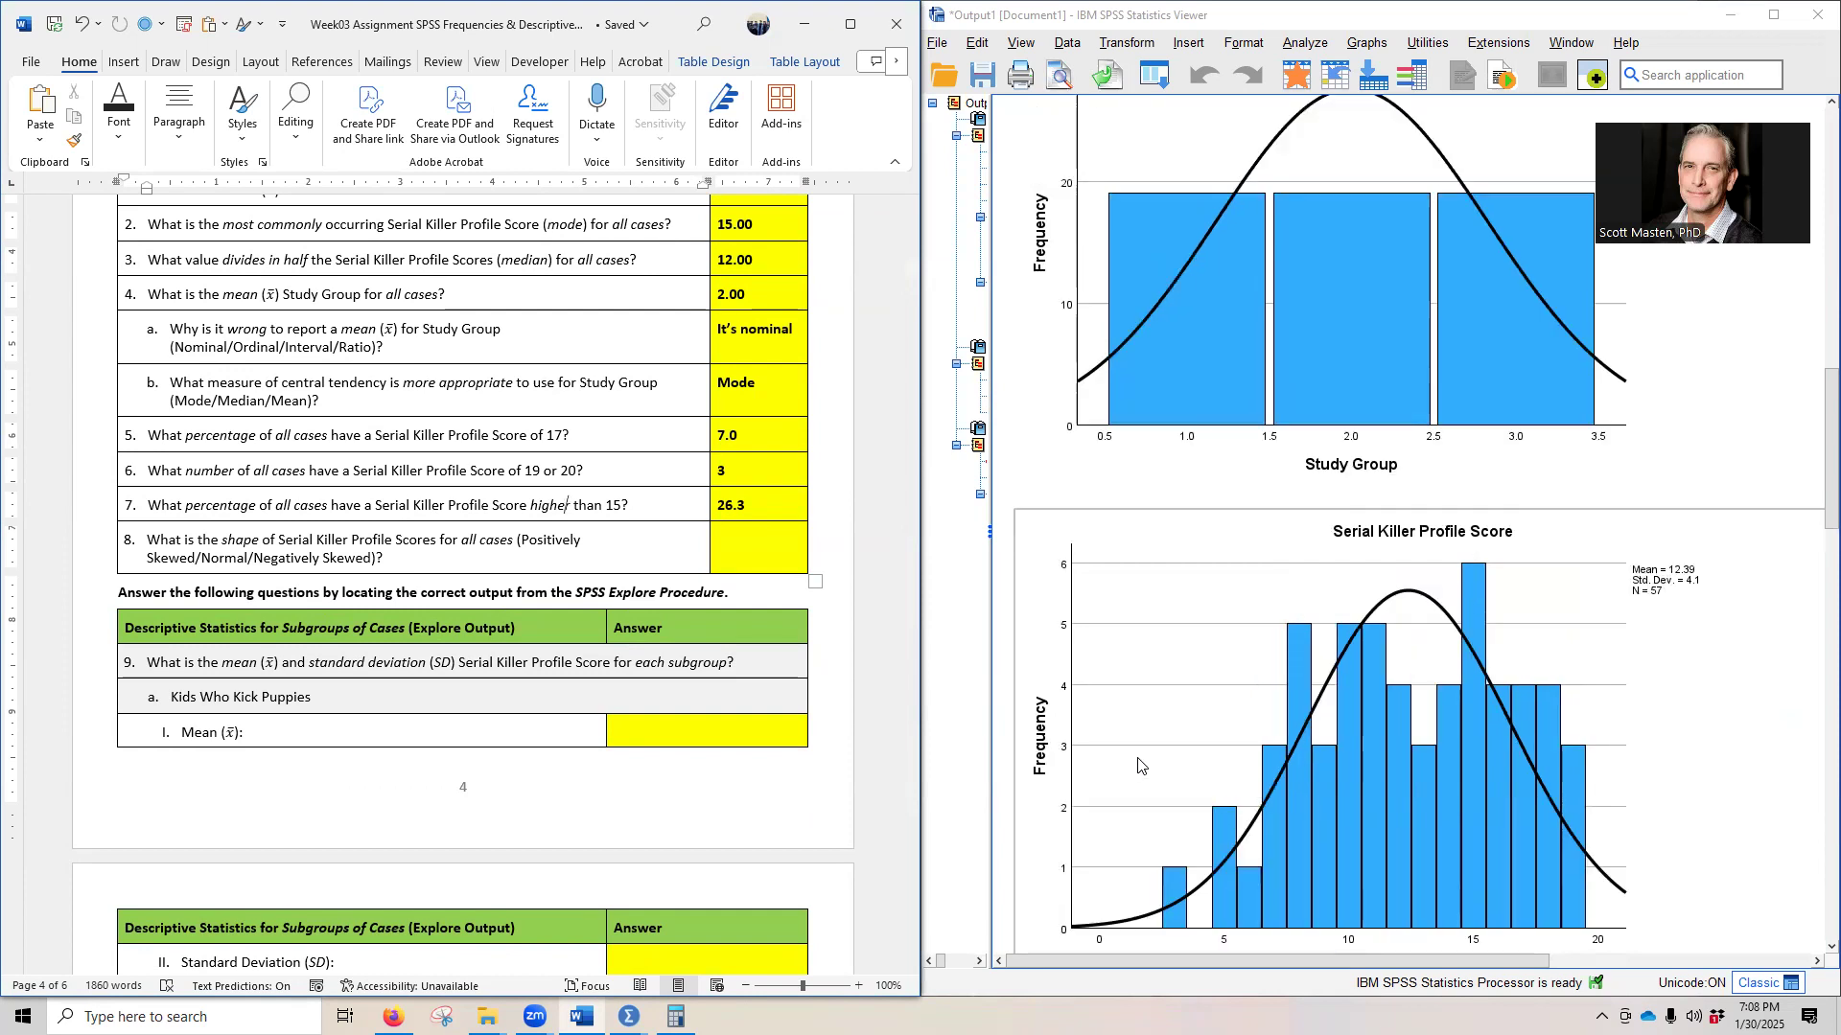
scroll(1165, 784, up, 7)
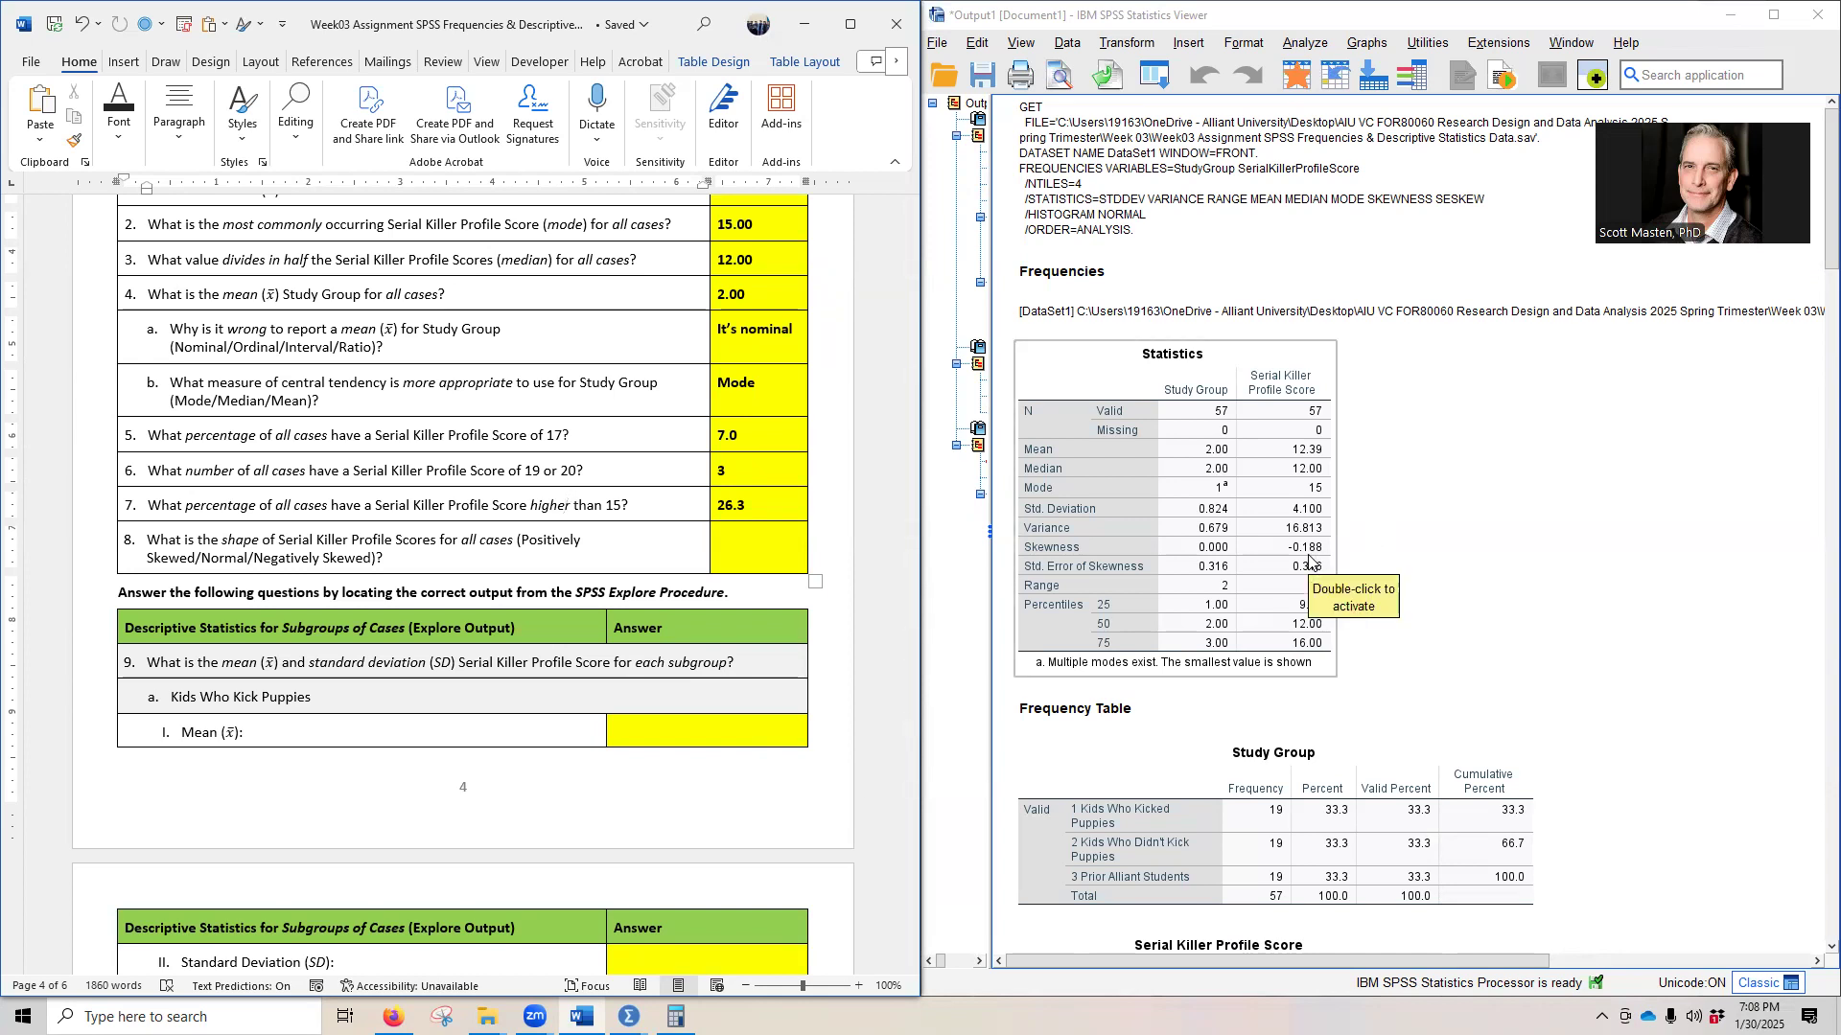
- Reveal the hidden answer to question 8 on the shape of the Serial Killer Profile Scores by setting its font colour to black
click(725, 552)
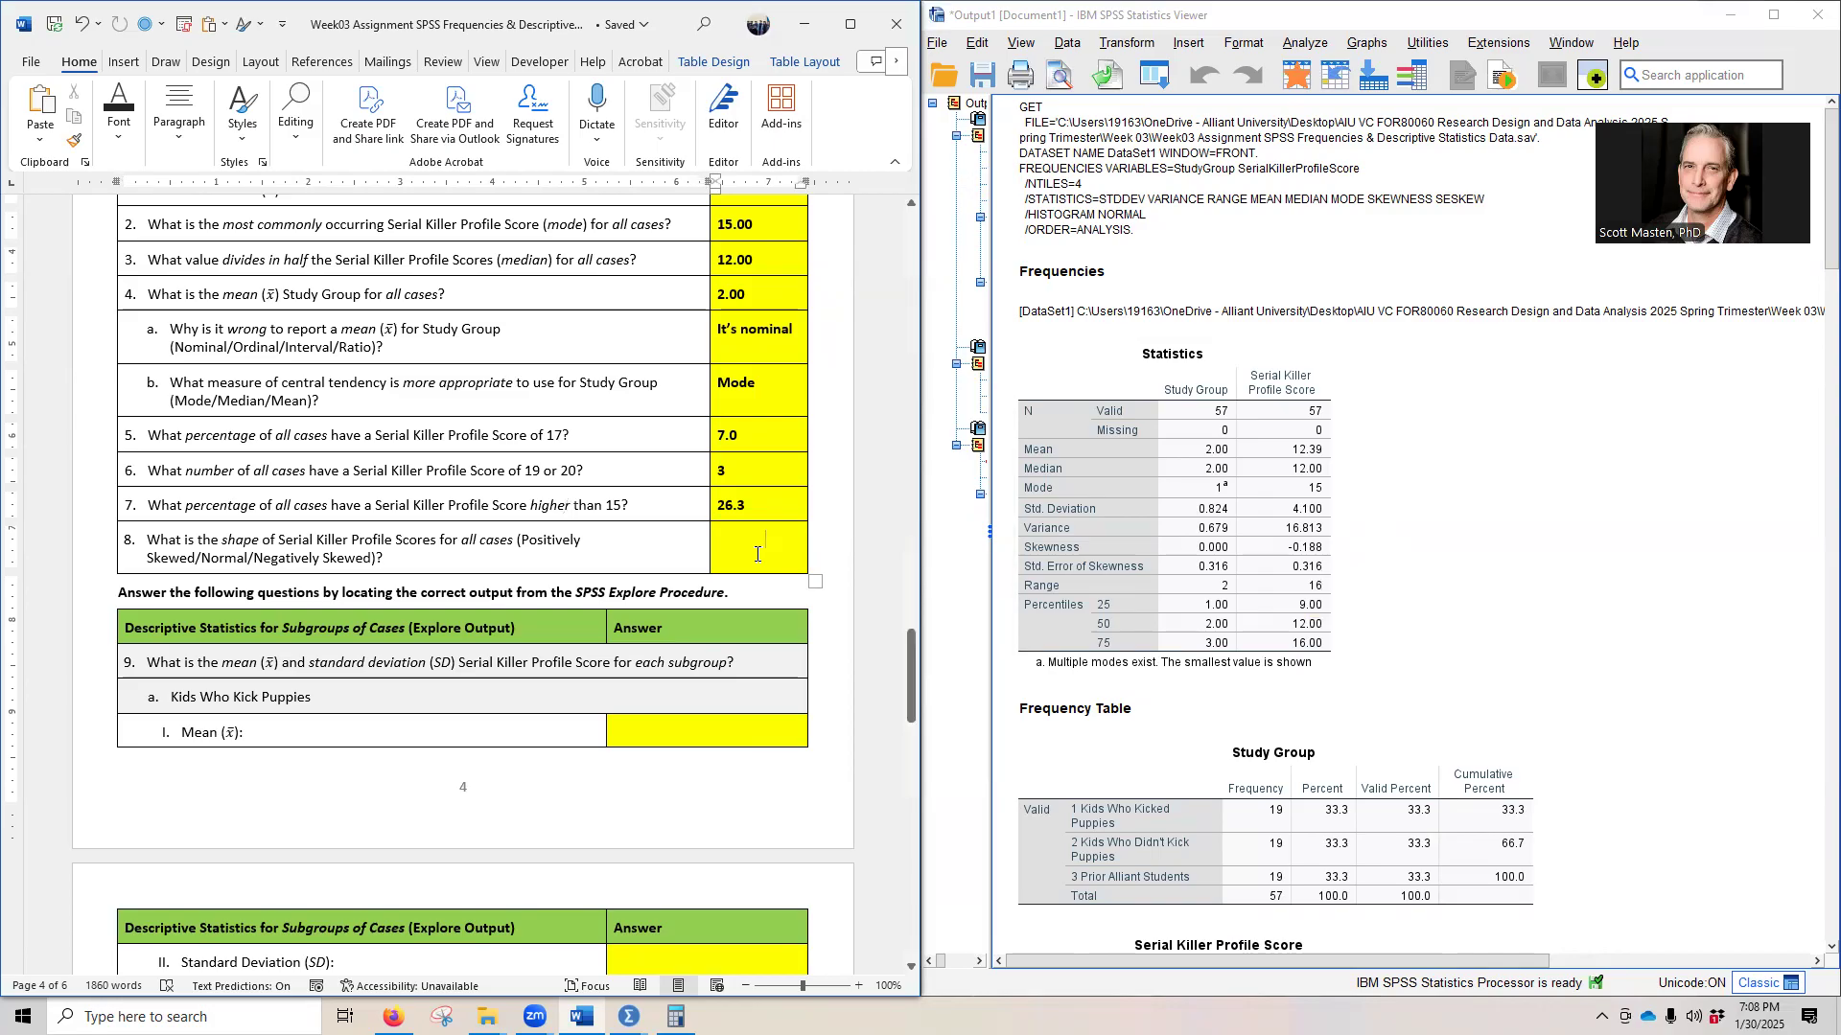
click(706, 566)
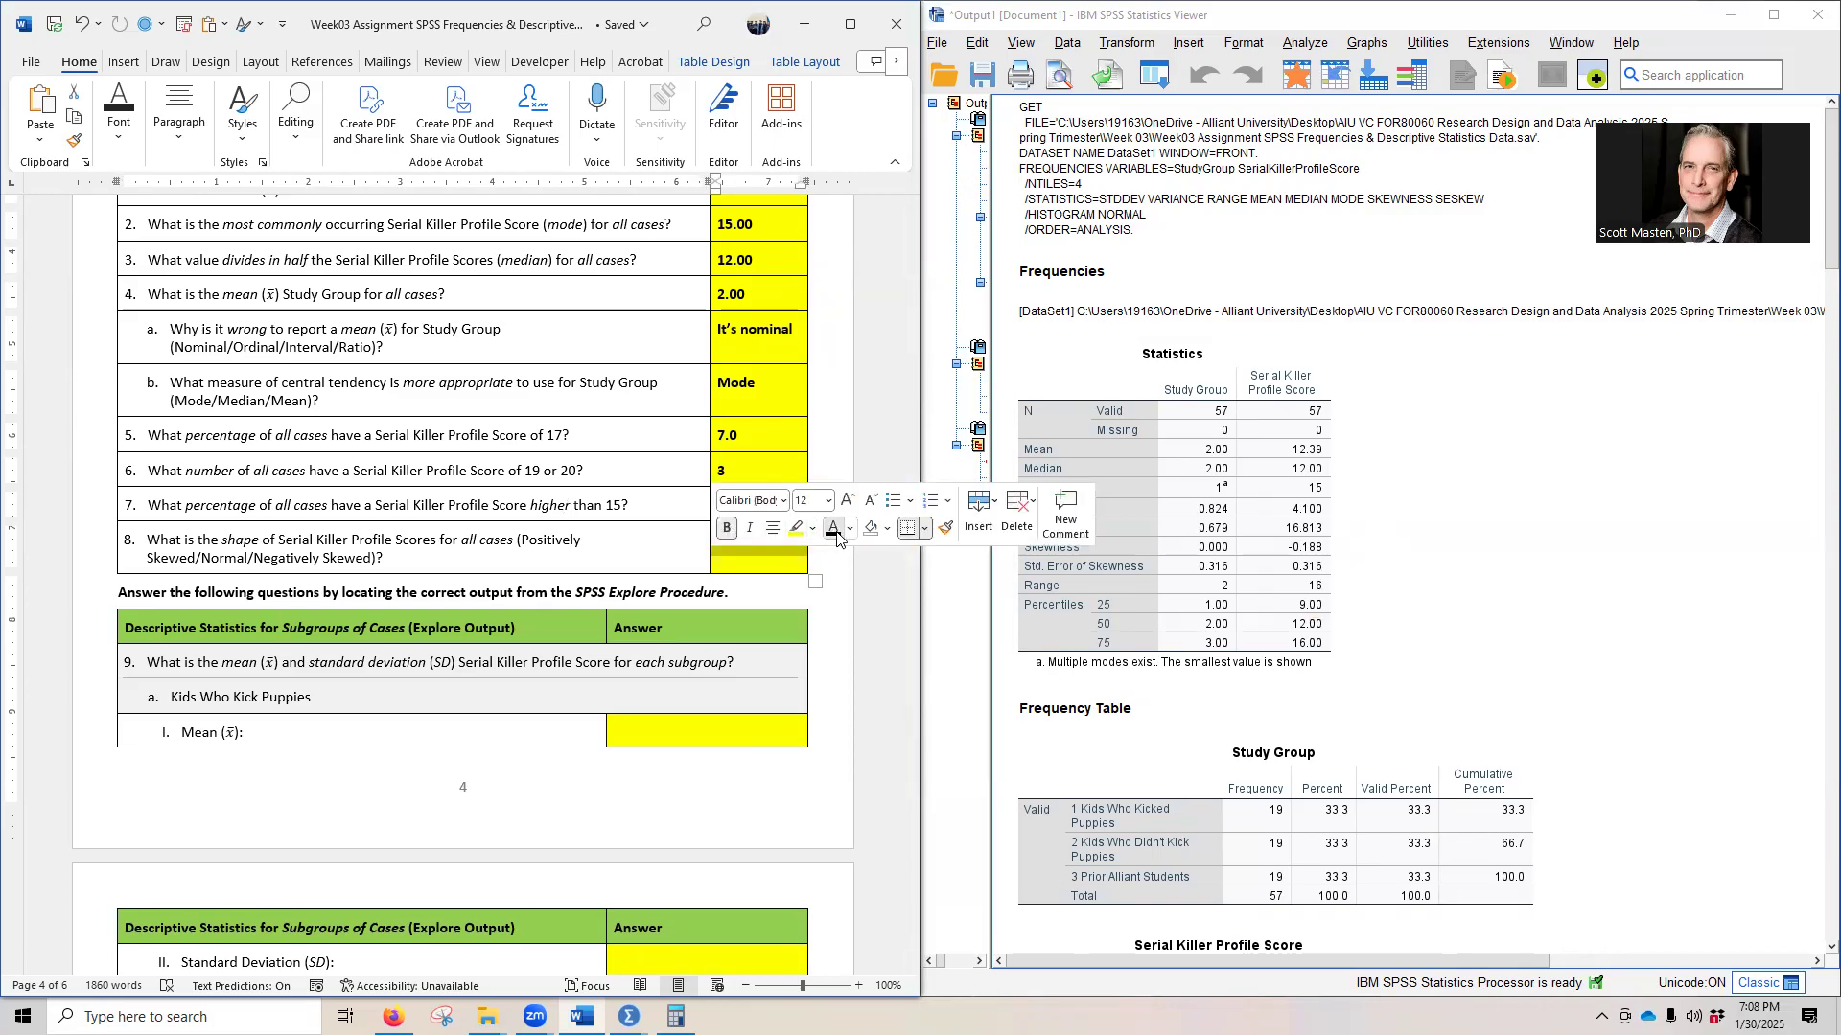
click(622, 572)
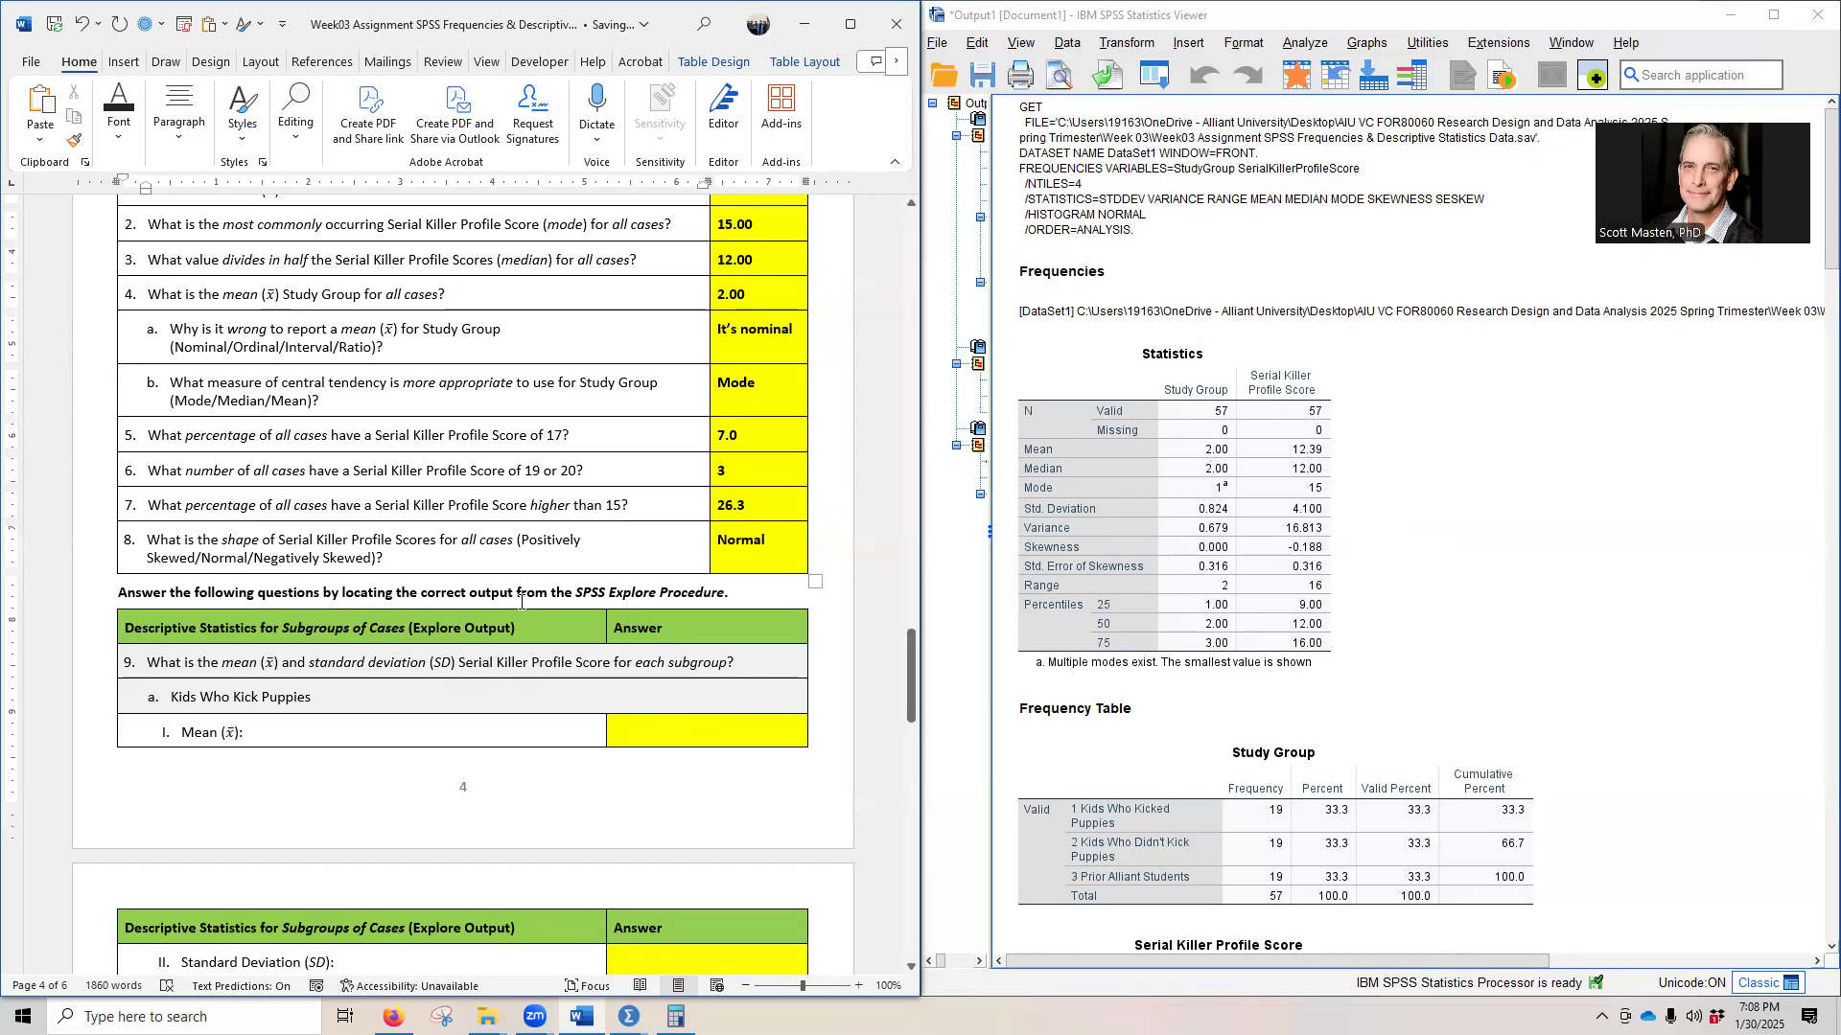
- Examine the Explore output's Descriptives table for the three study groups alongside question 9 on each subgroup's mean and standard deviation
scroll(1575, 667, down, 5)
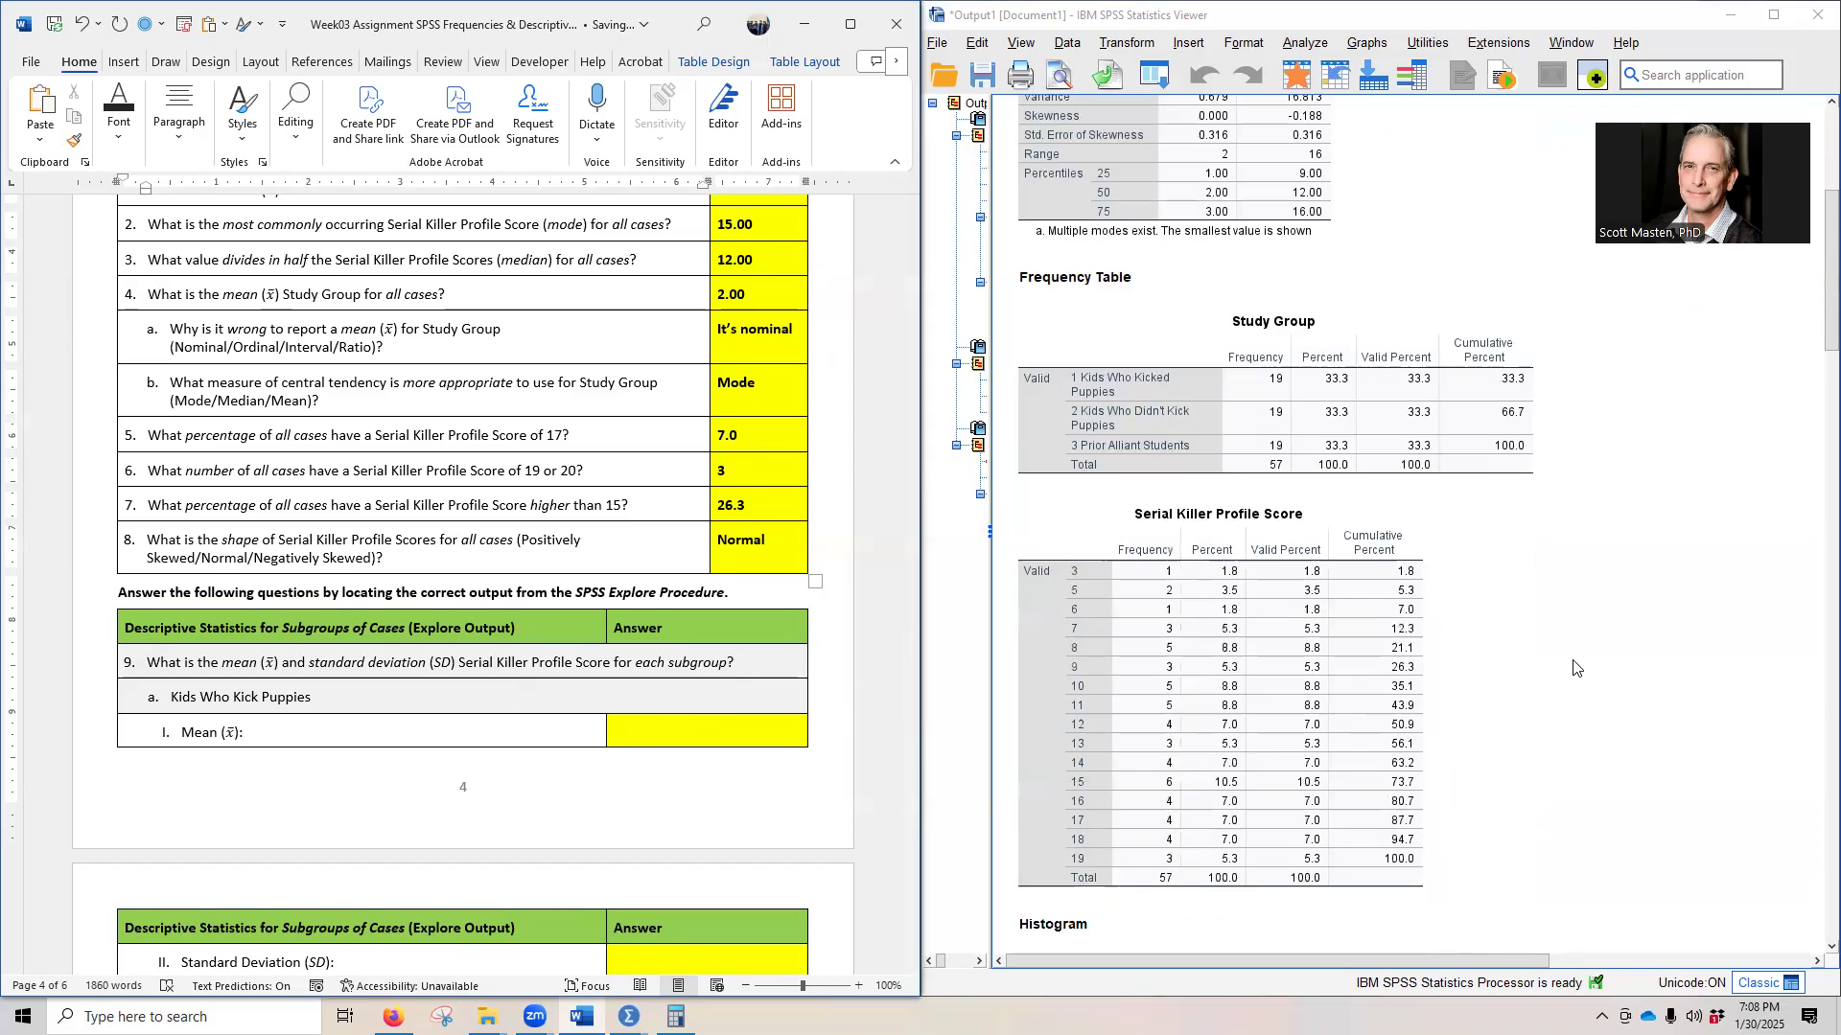
scroll(1582, 662, down, 15)
scroll(1567, 685, down, 3)
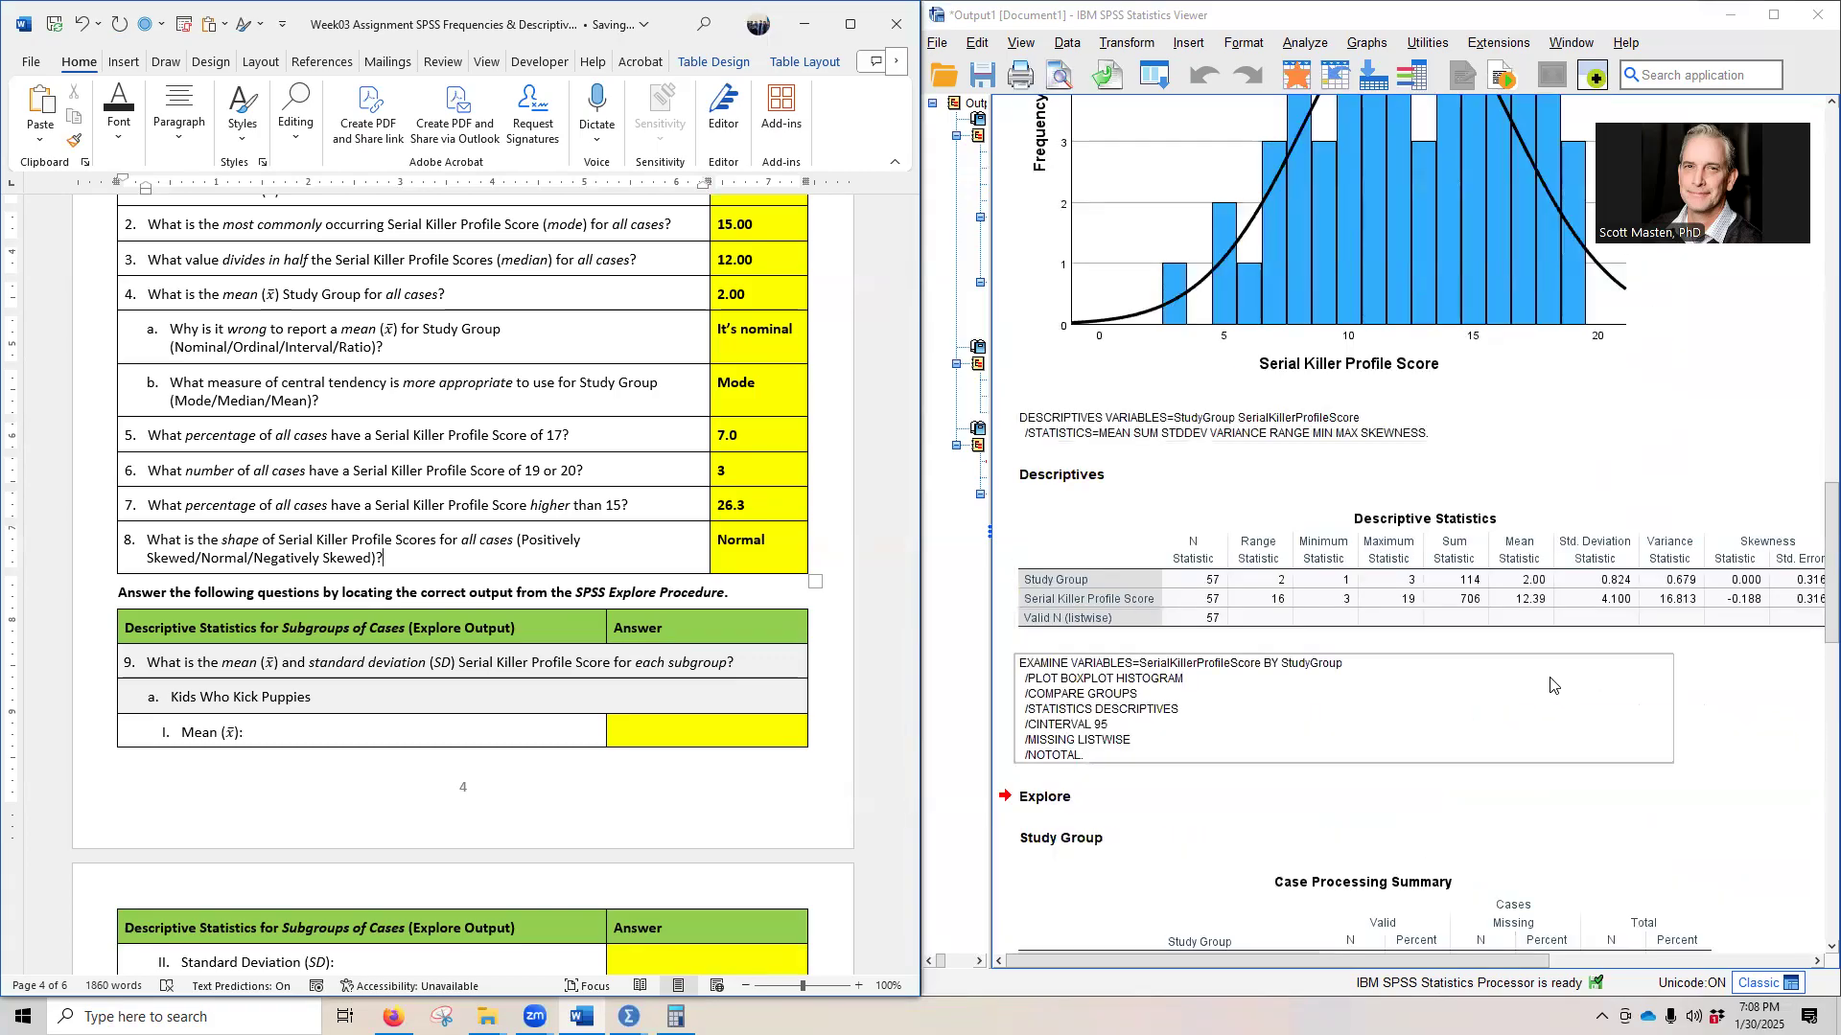
scroll(1551, 684, down, 8)
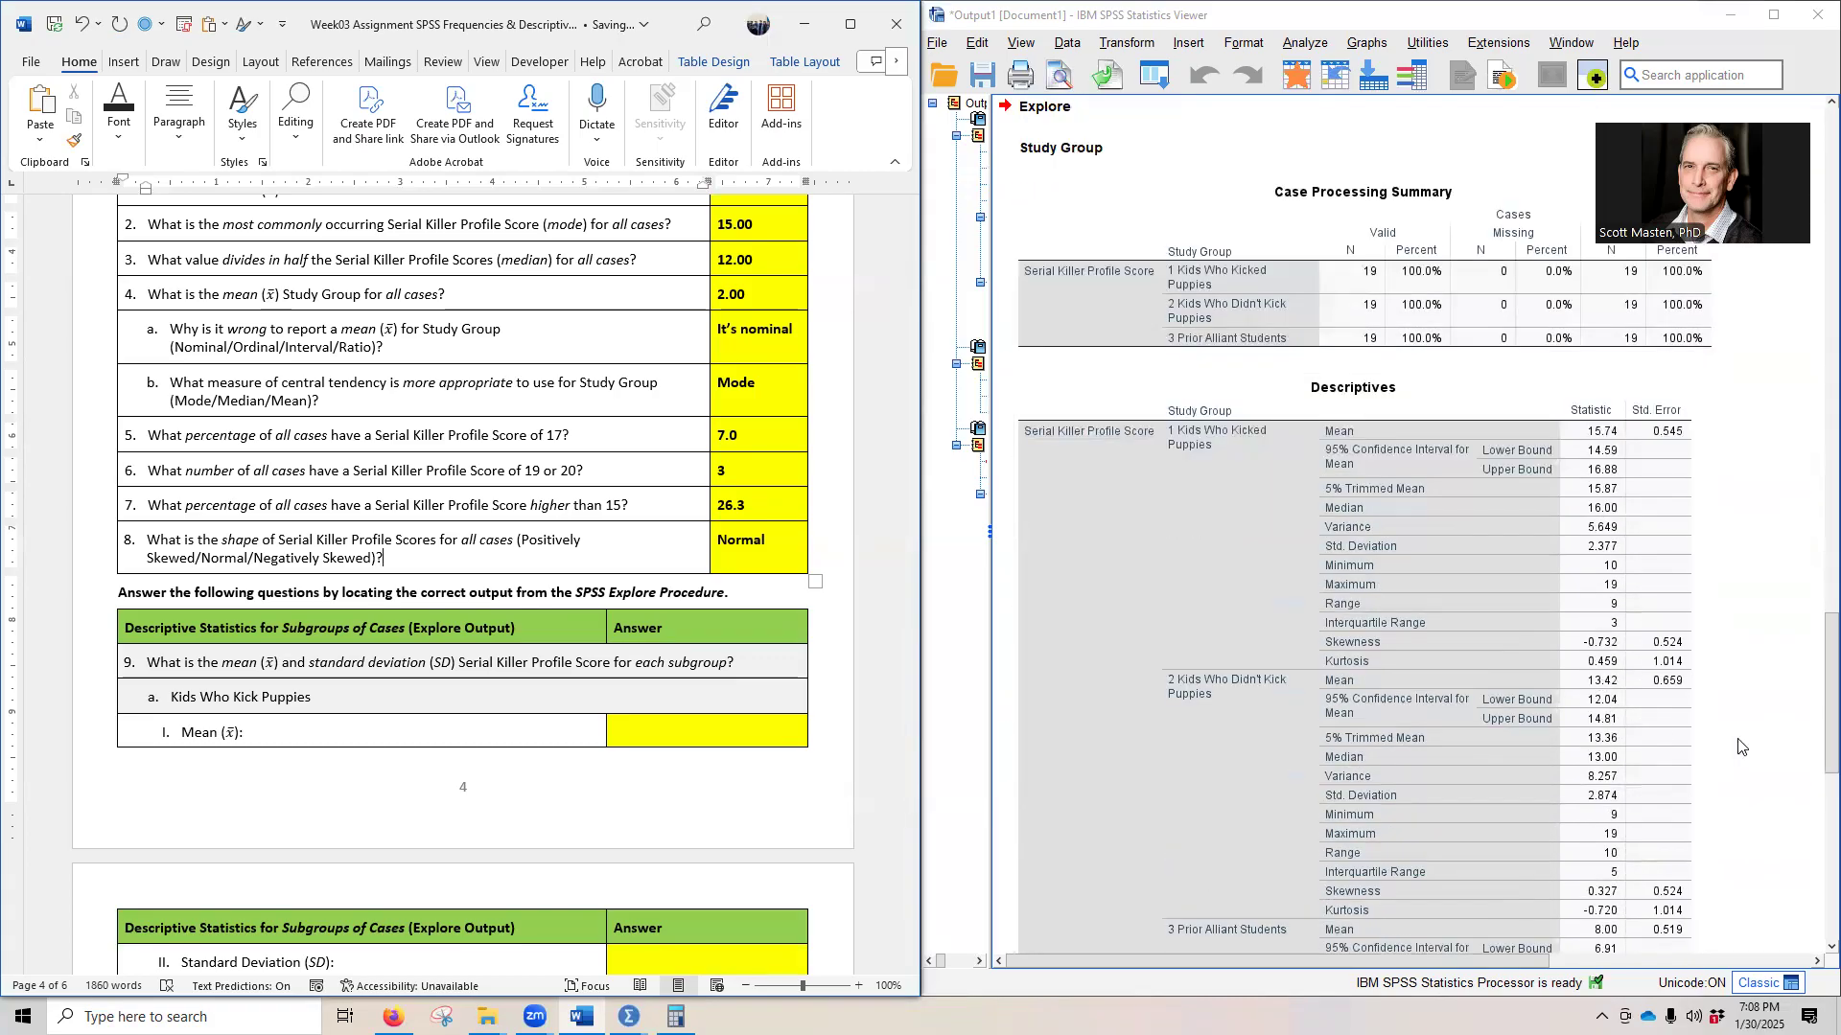
scroll(1630, 671, down, 1)
click(1019, 351)
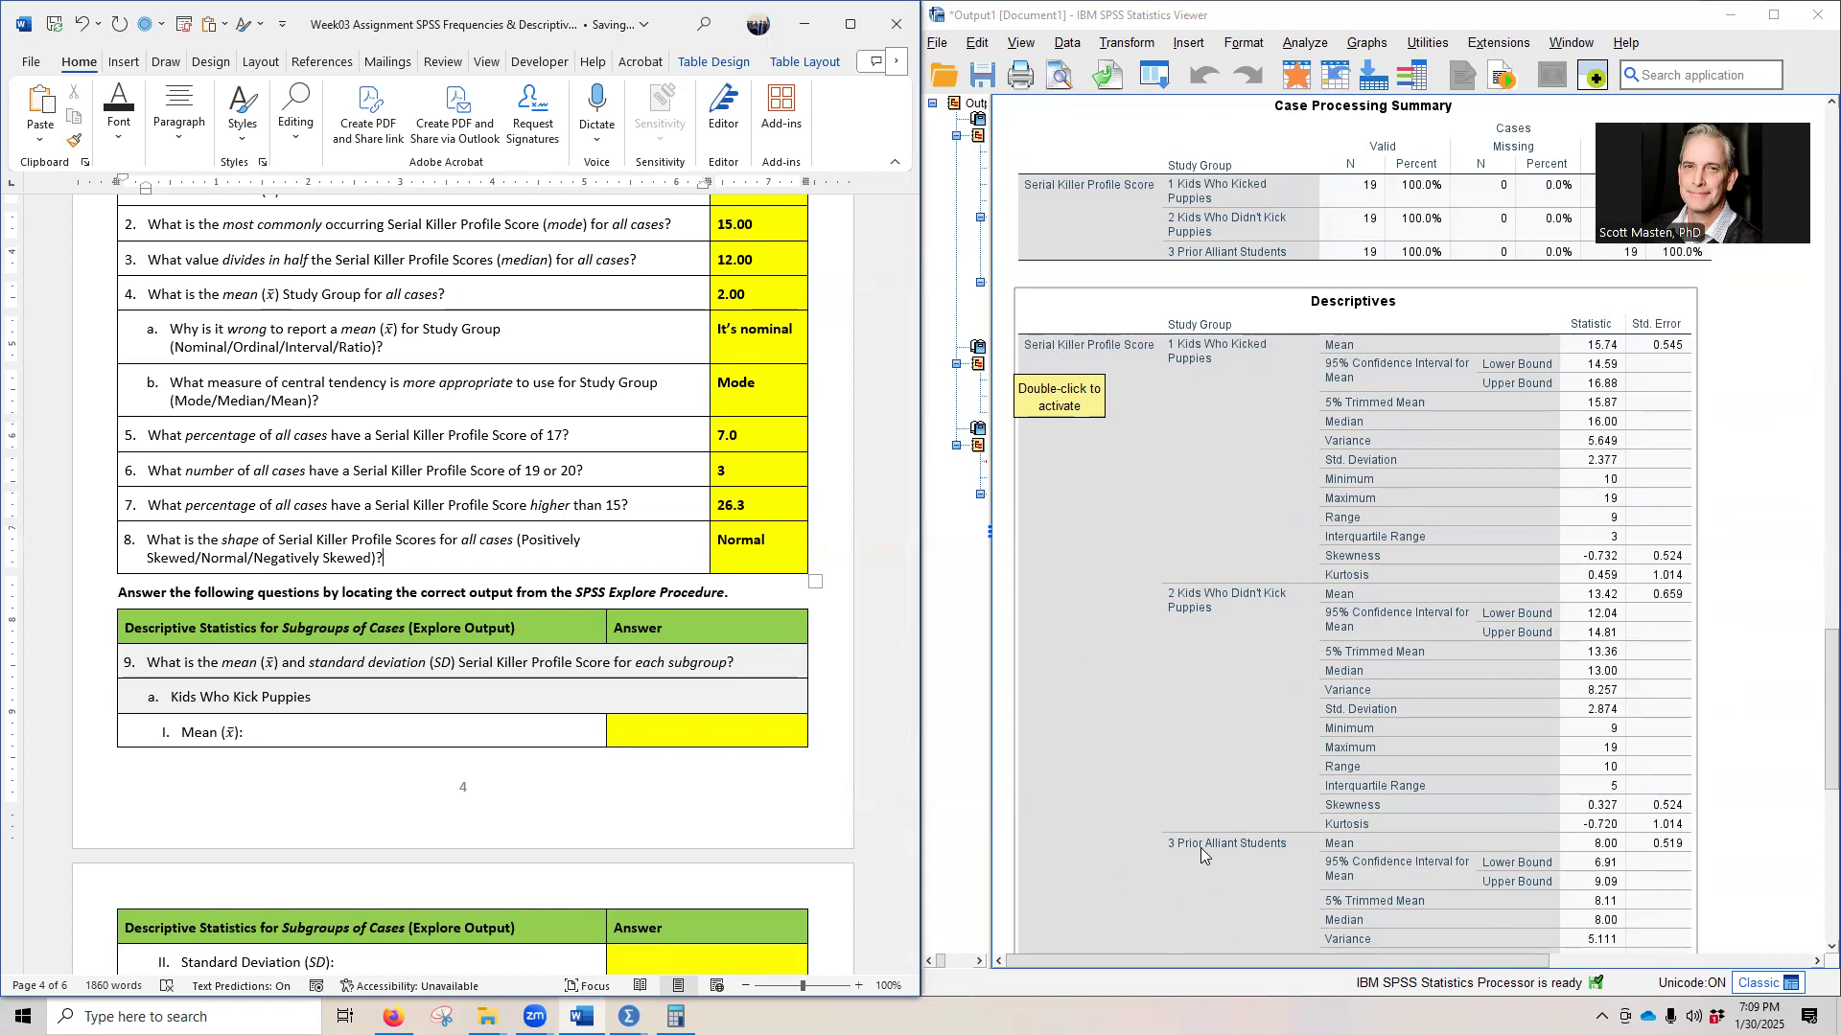
scroll(1200, 847, down, 3)
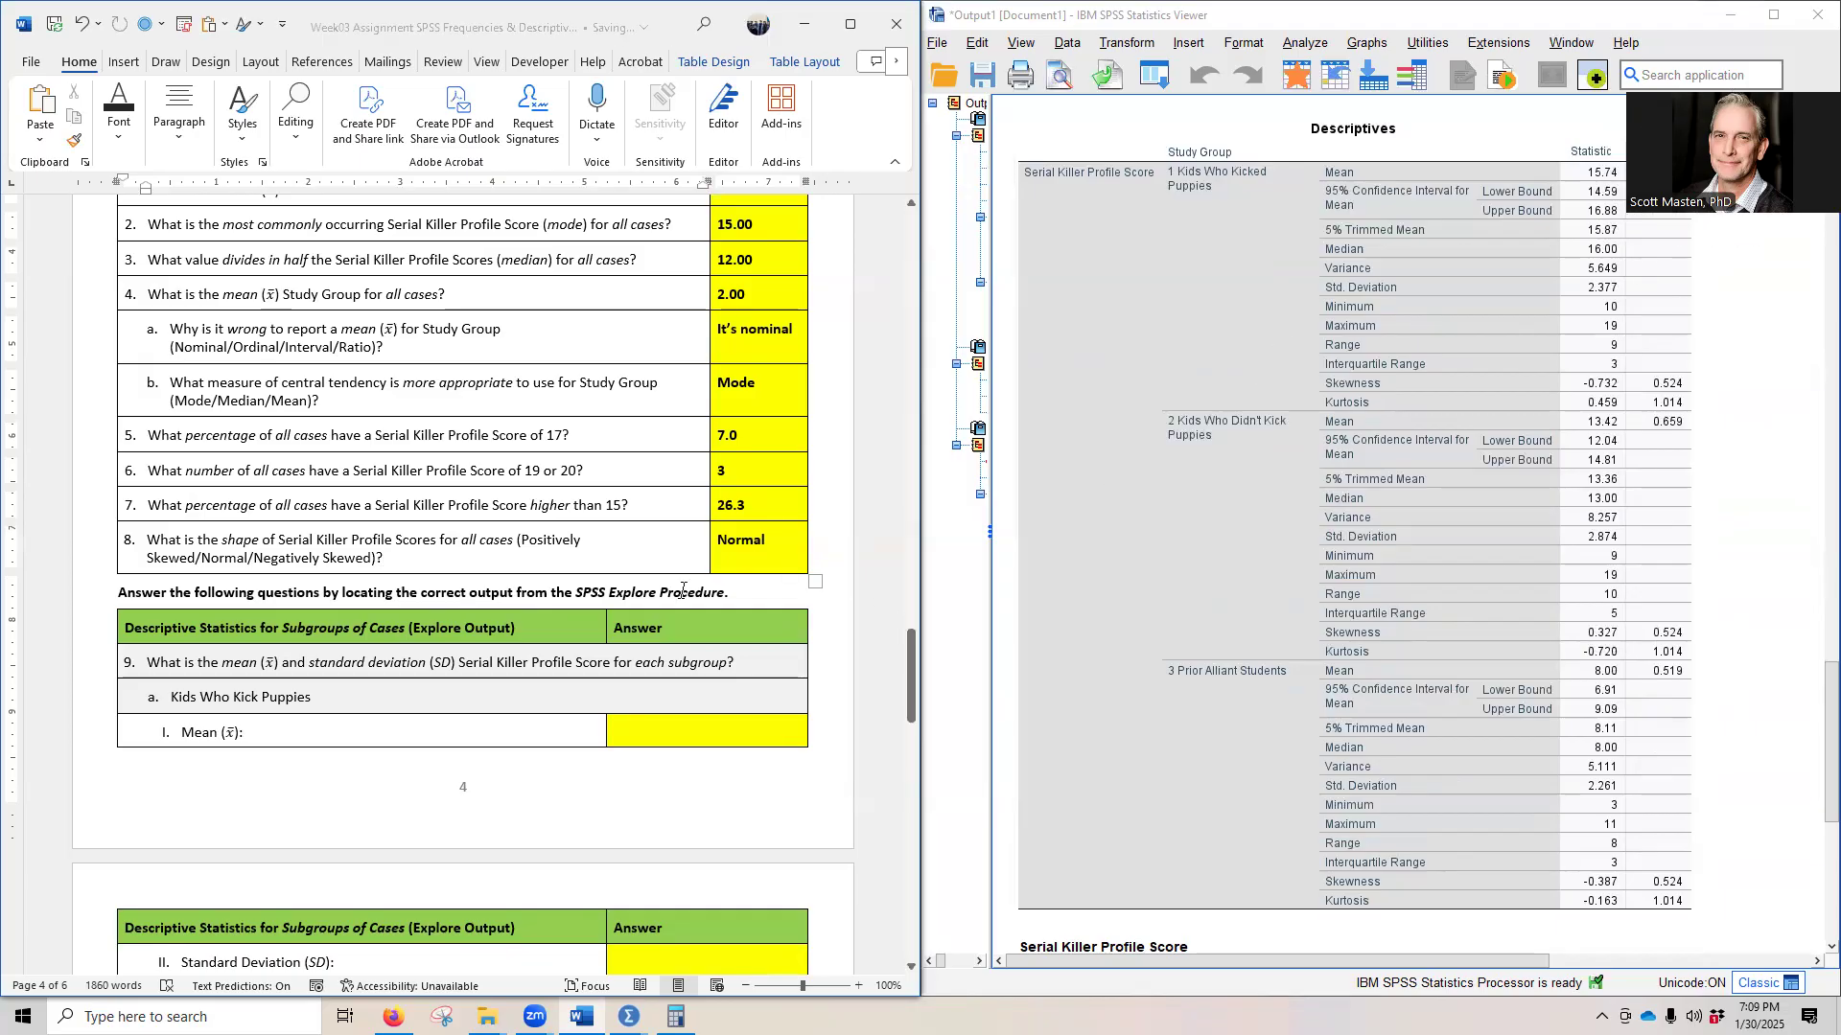
scroll(593, 585, down, 3)
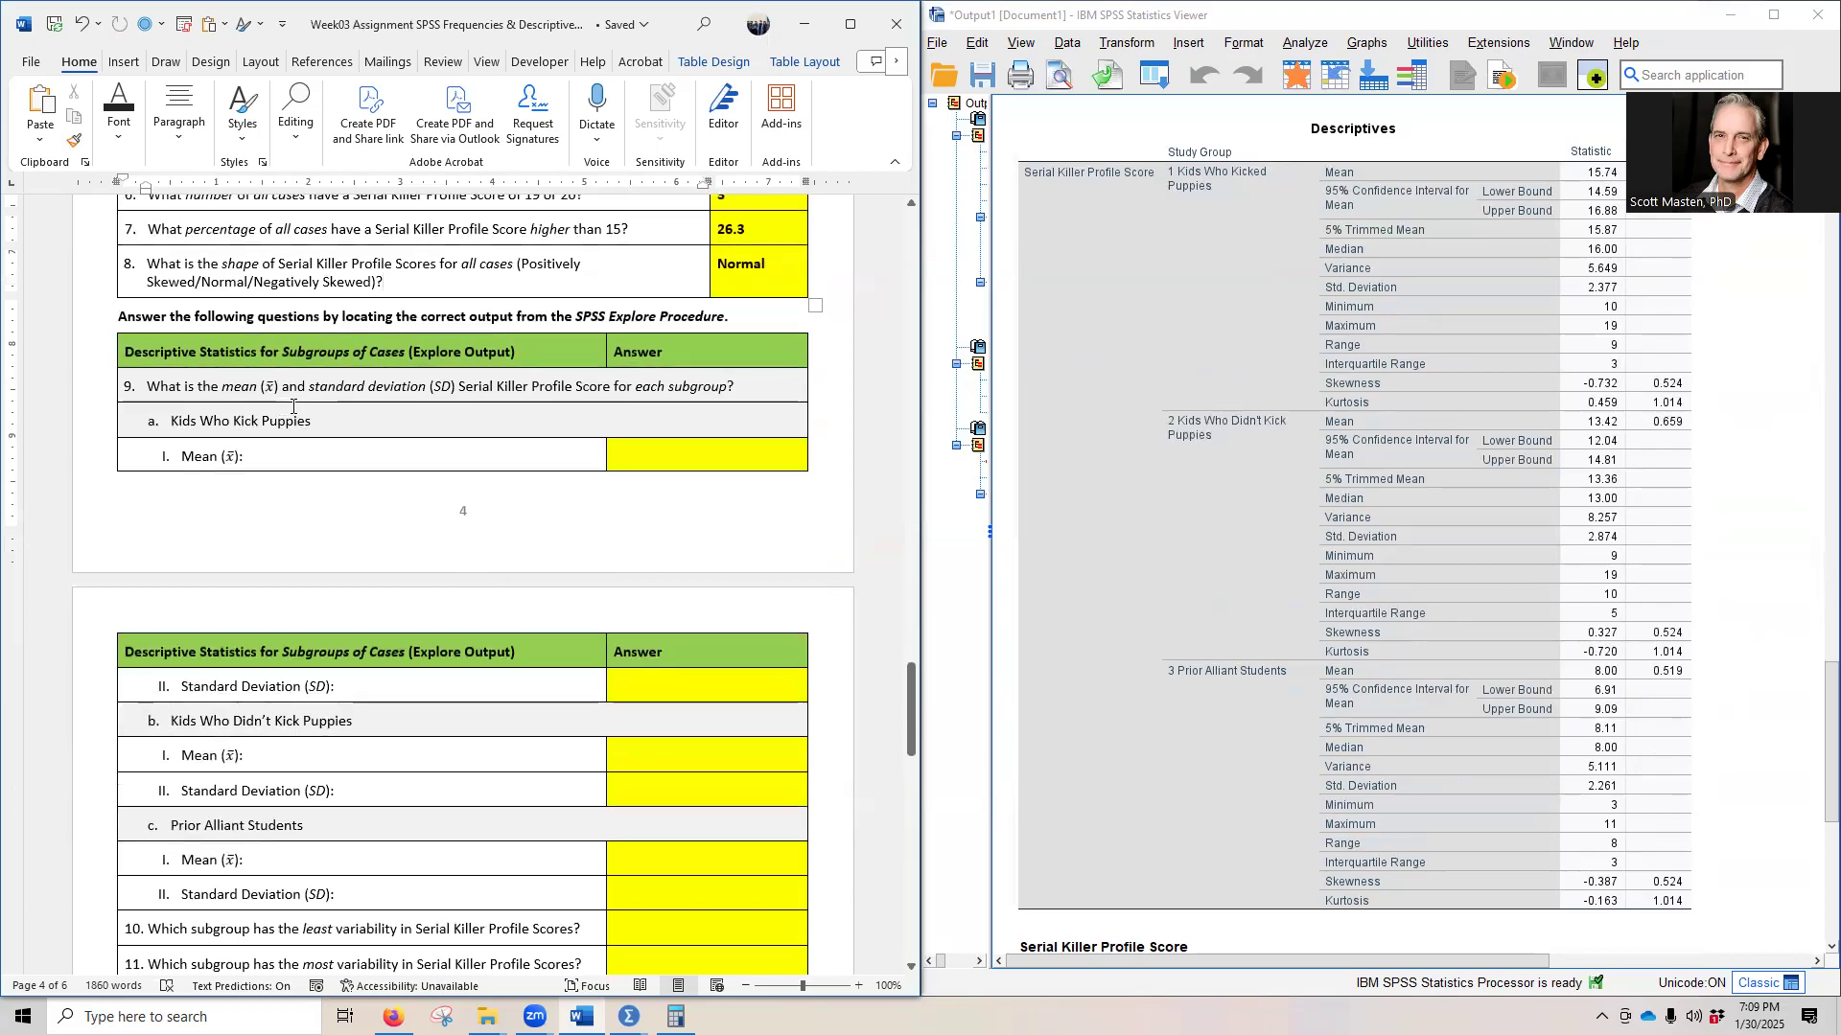
scroll(569, 479, down, 2)
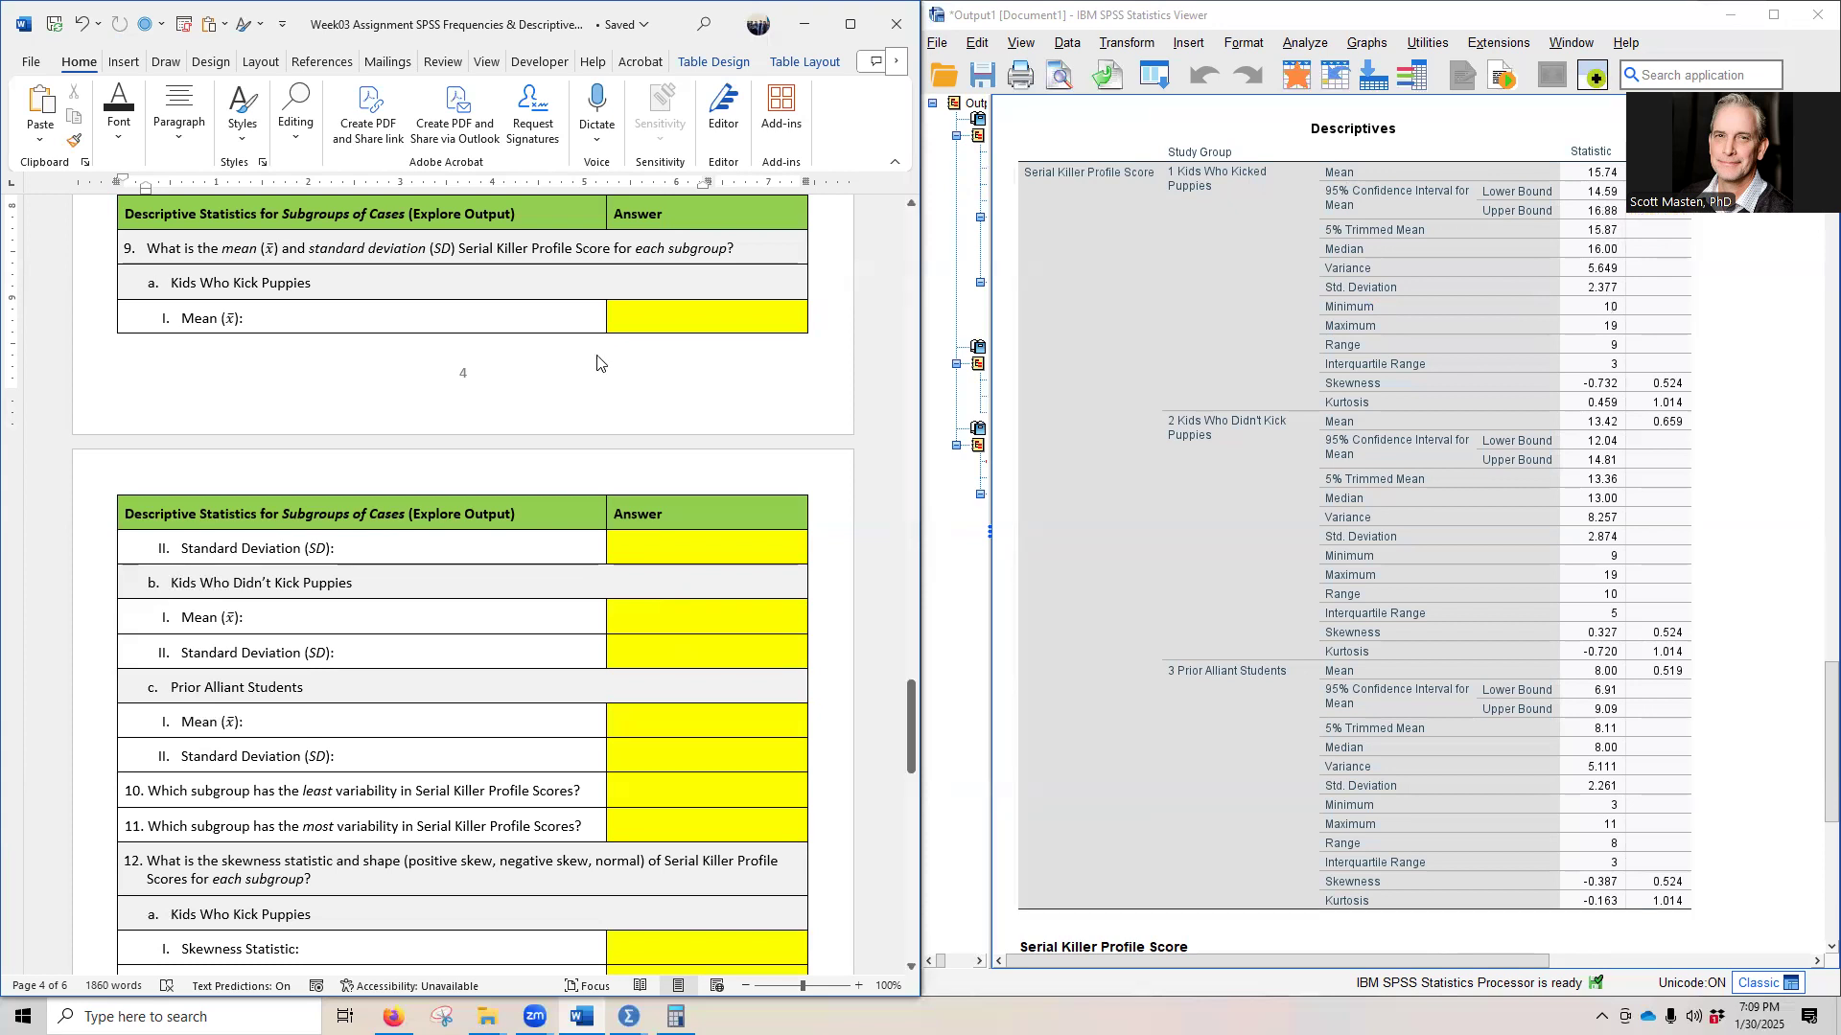
- Reveal the hidden mean and standard deviation answers to question 9a for Kids Who Kick Puppies by setting their font colour to black
drag(669, 428, 675, 518)
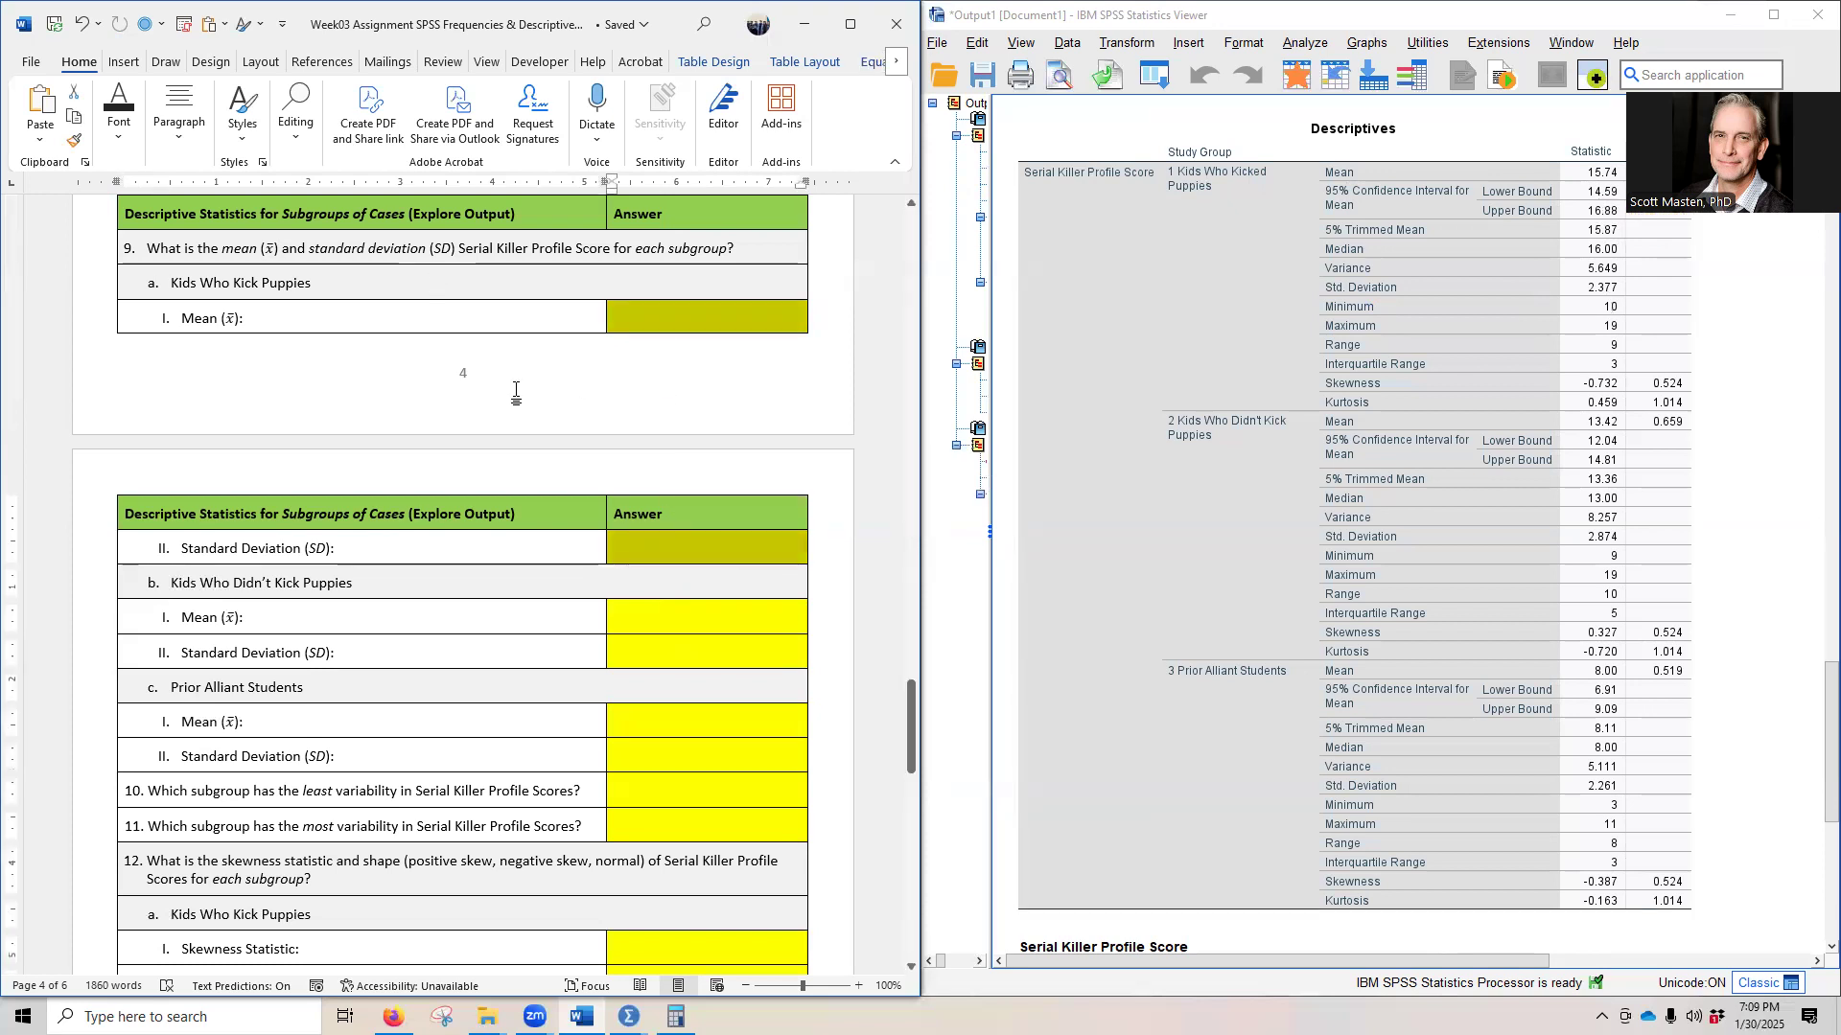
click(119, 115)
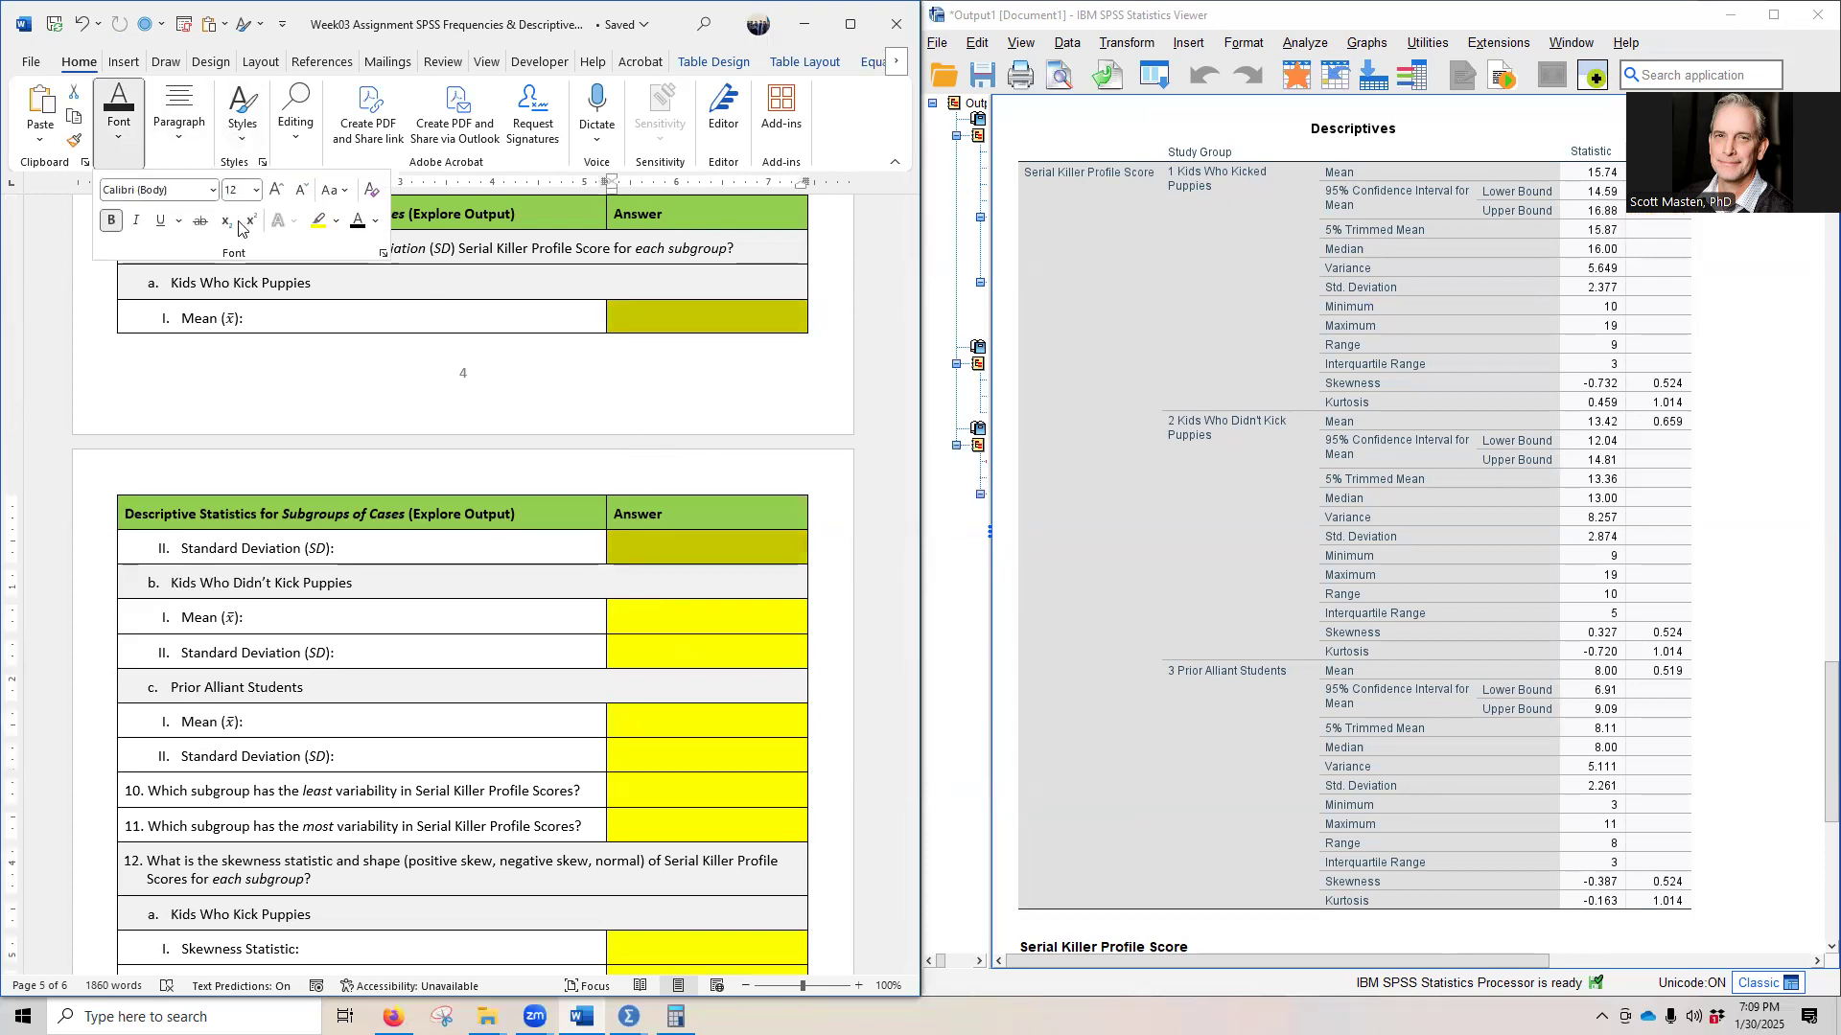
click(358, 221)
click(1609, 517)
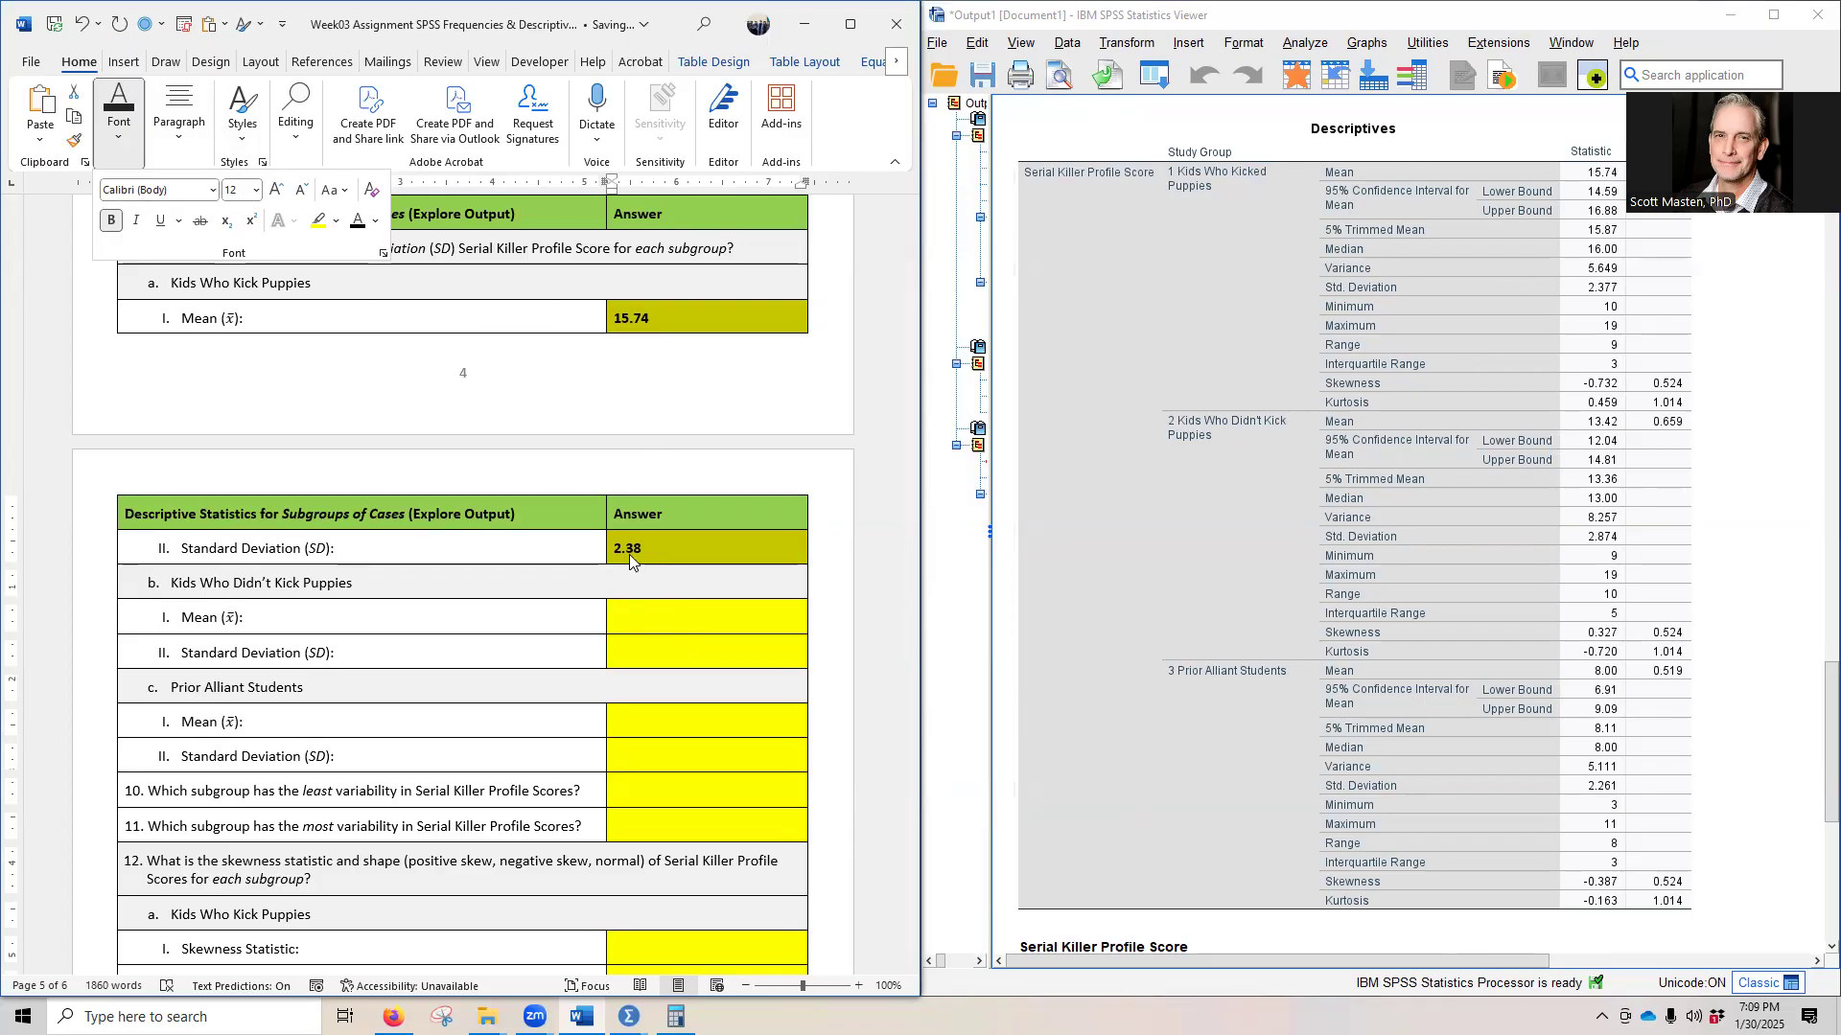
- Reveal the hidden mean and standard deviation answers to question 9b for Kids Who Didn't Kick Puppies in black
scroll(295, 489, down, 2)
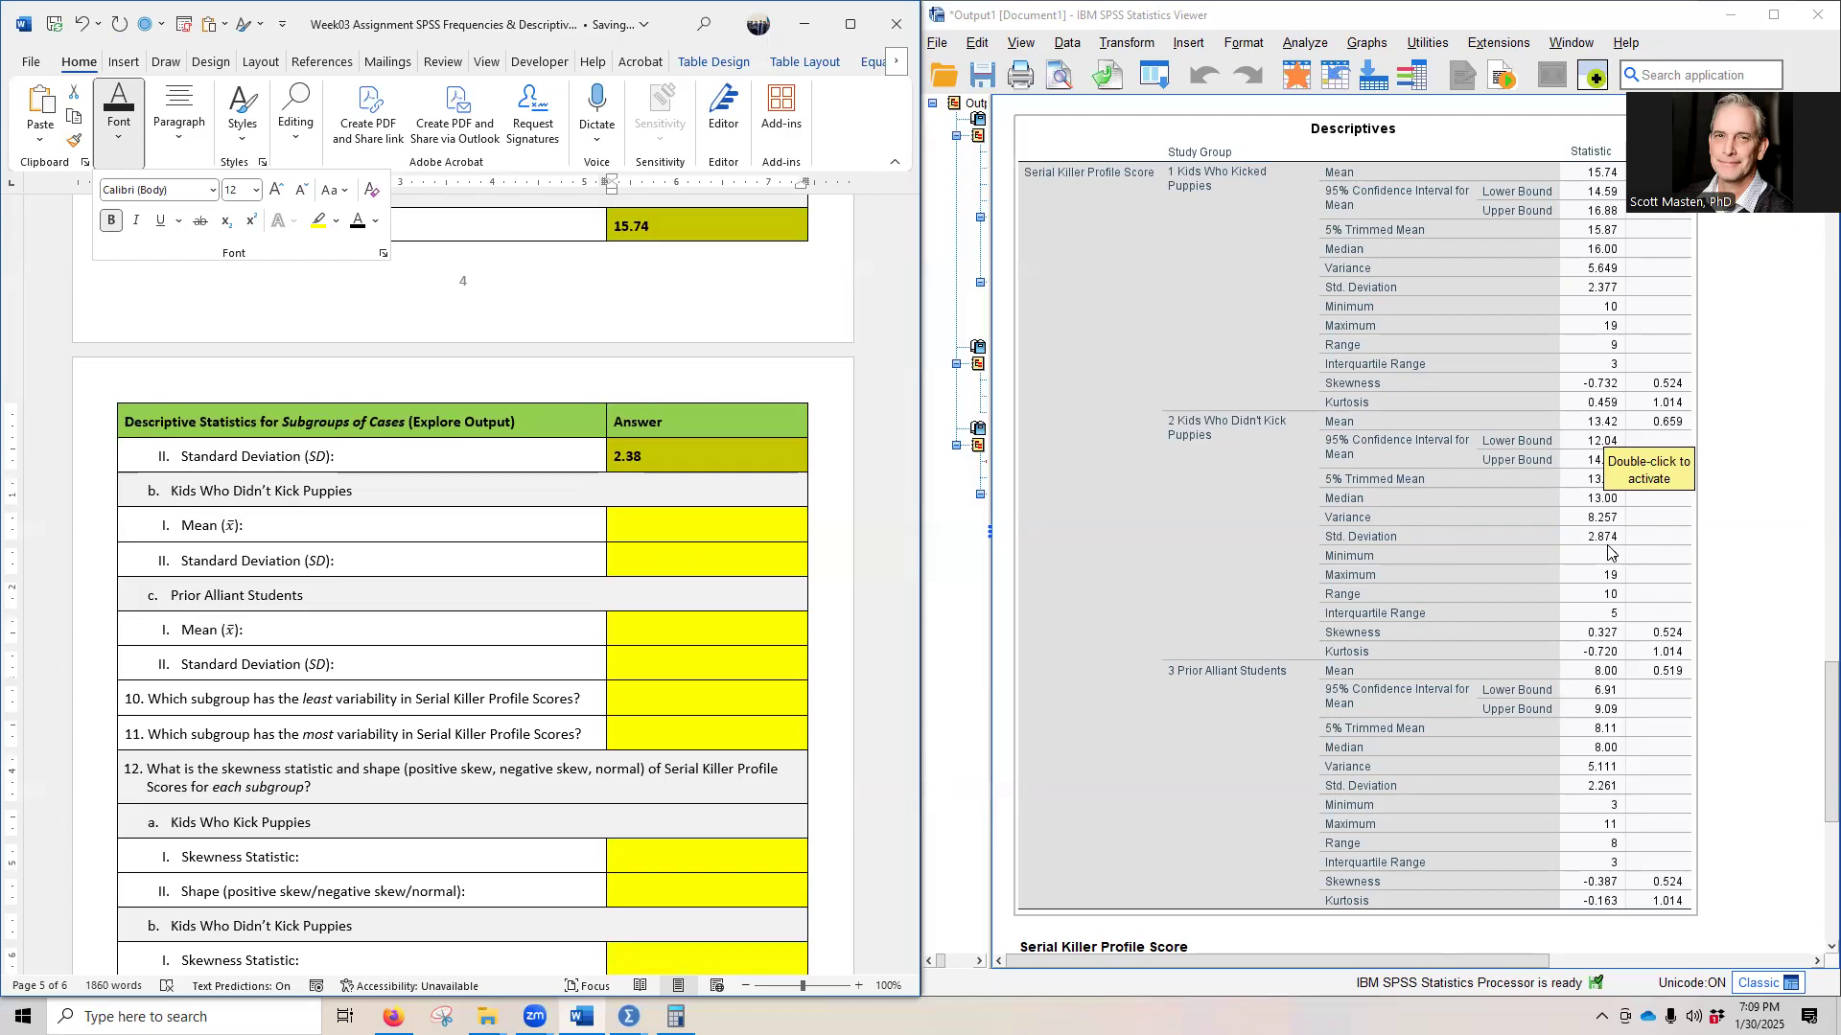
click(640, 526)
drag(640, 526, 645, 559)
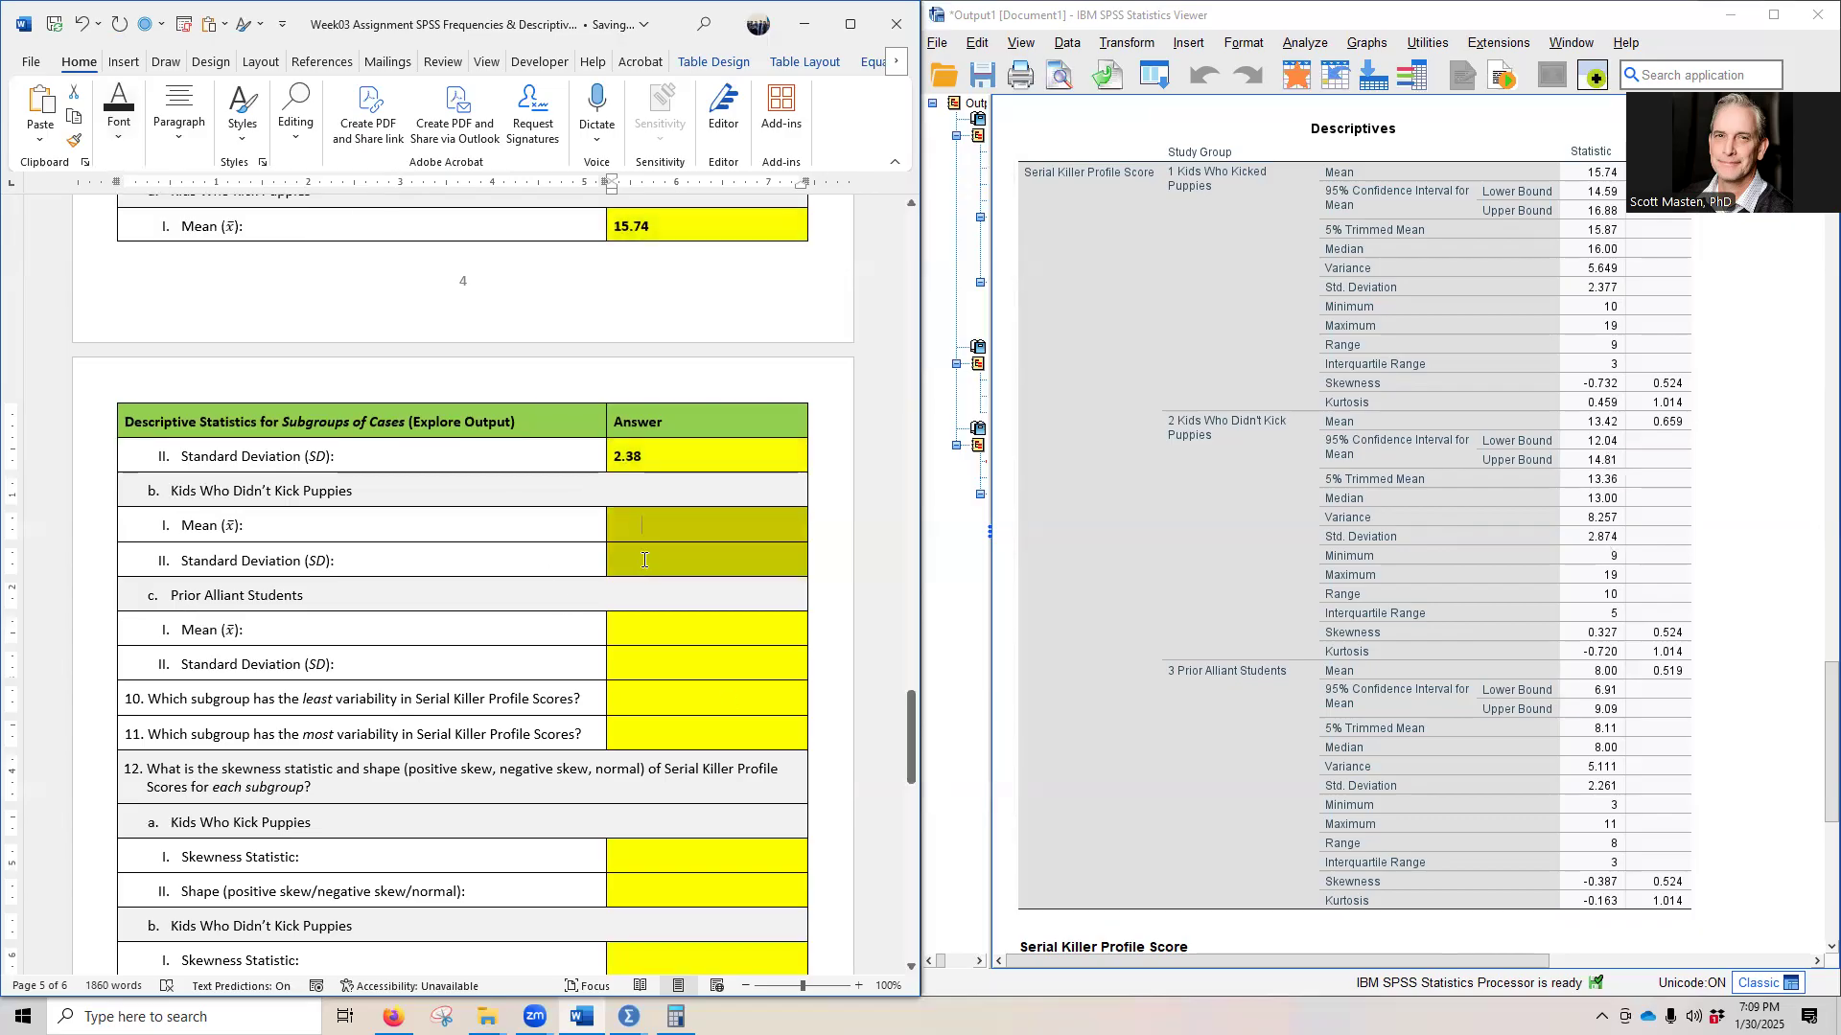
text(13.42 2.87)
click(668, 624)
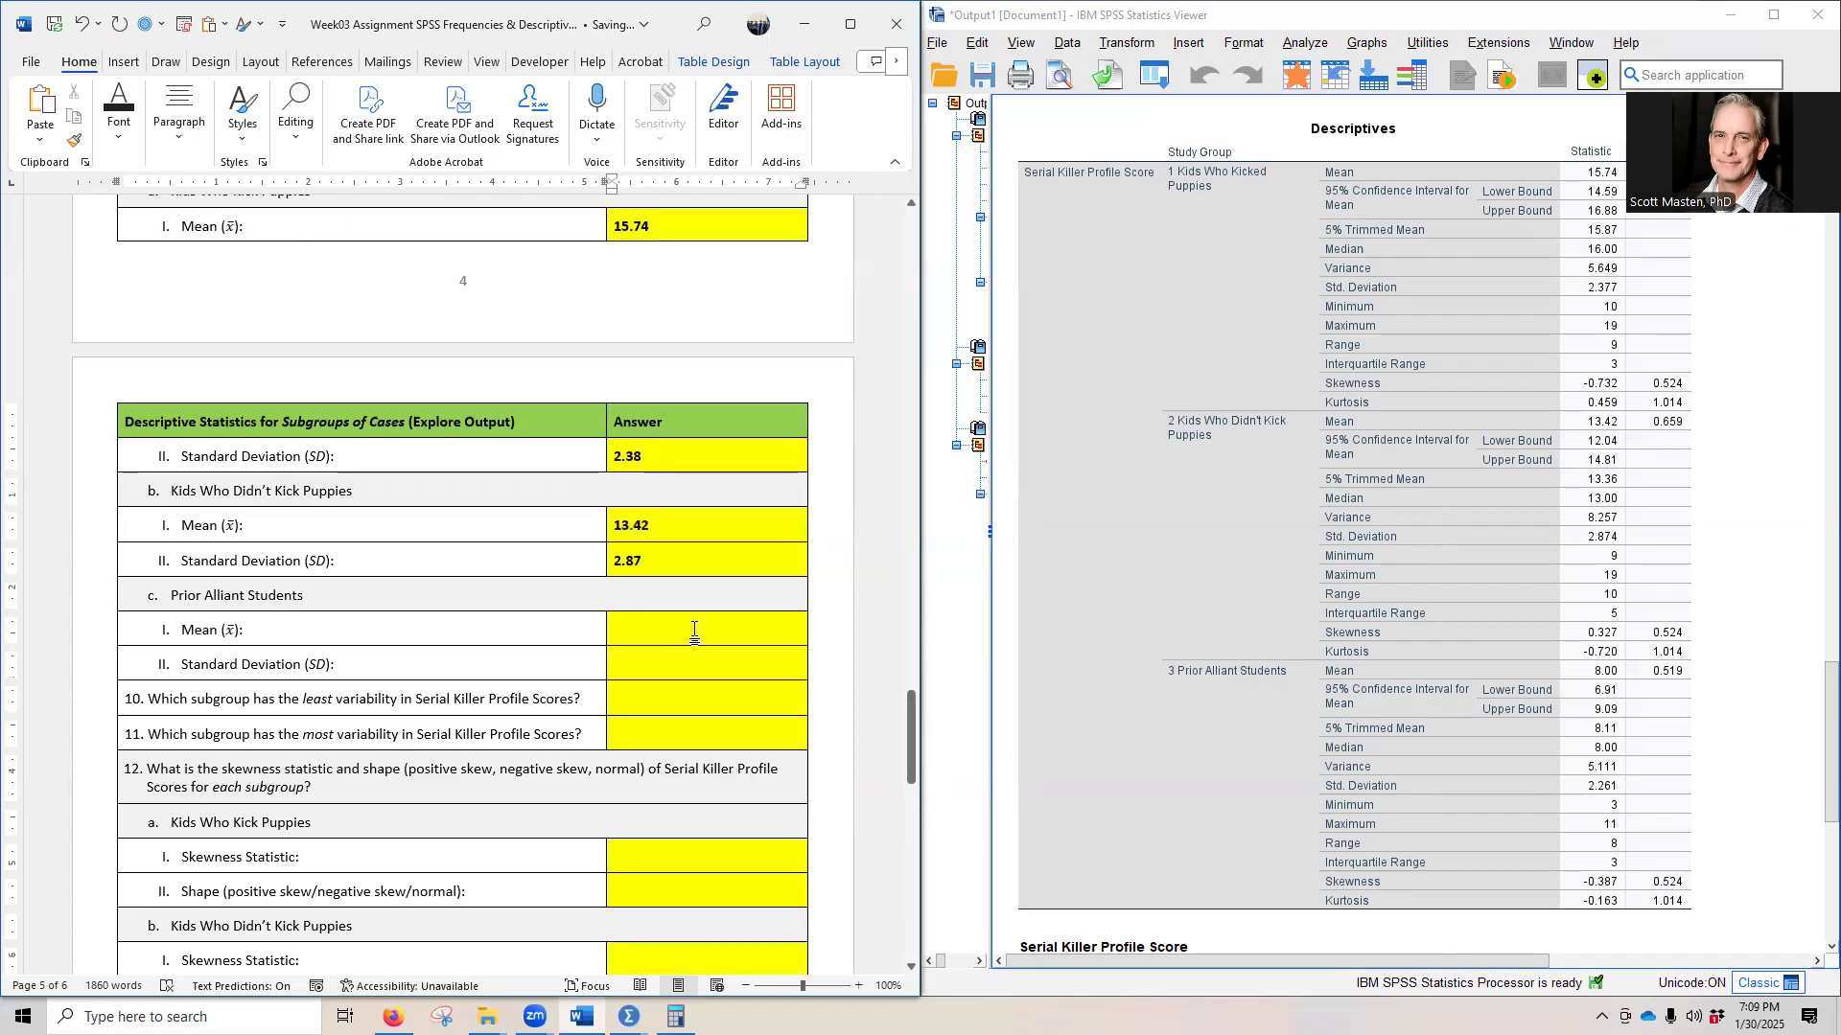
- Reveal the hidden mean and standard deviation answers to question 9c for Prior Alliant Students by setting their font colour to black
scroll(1365, 422, down, 5)
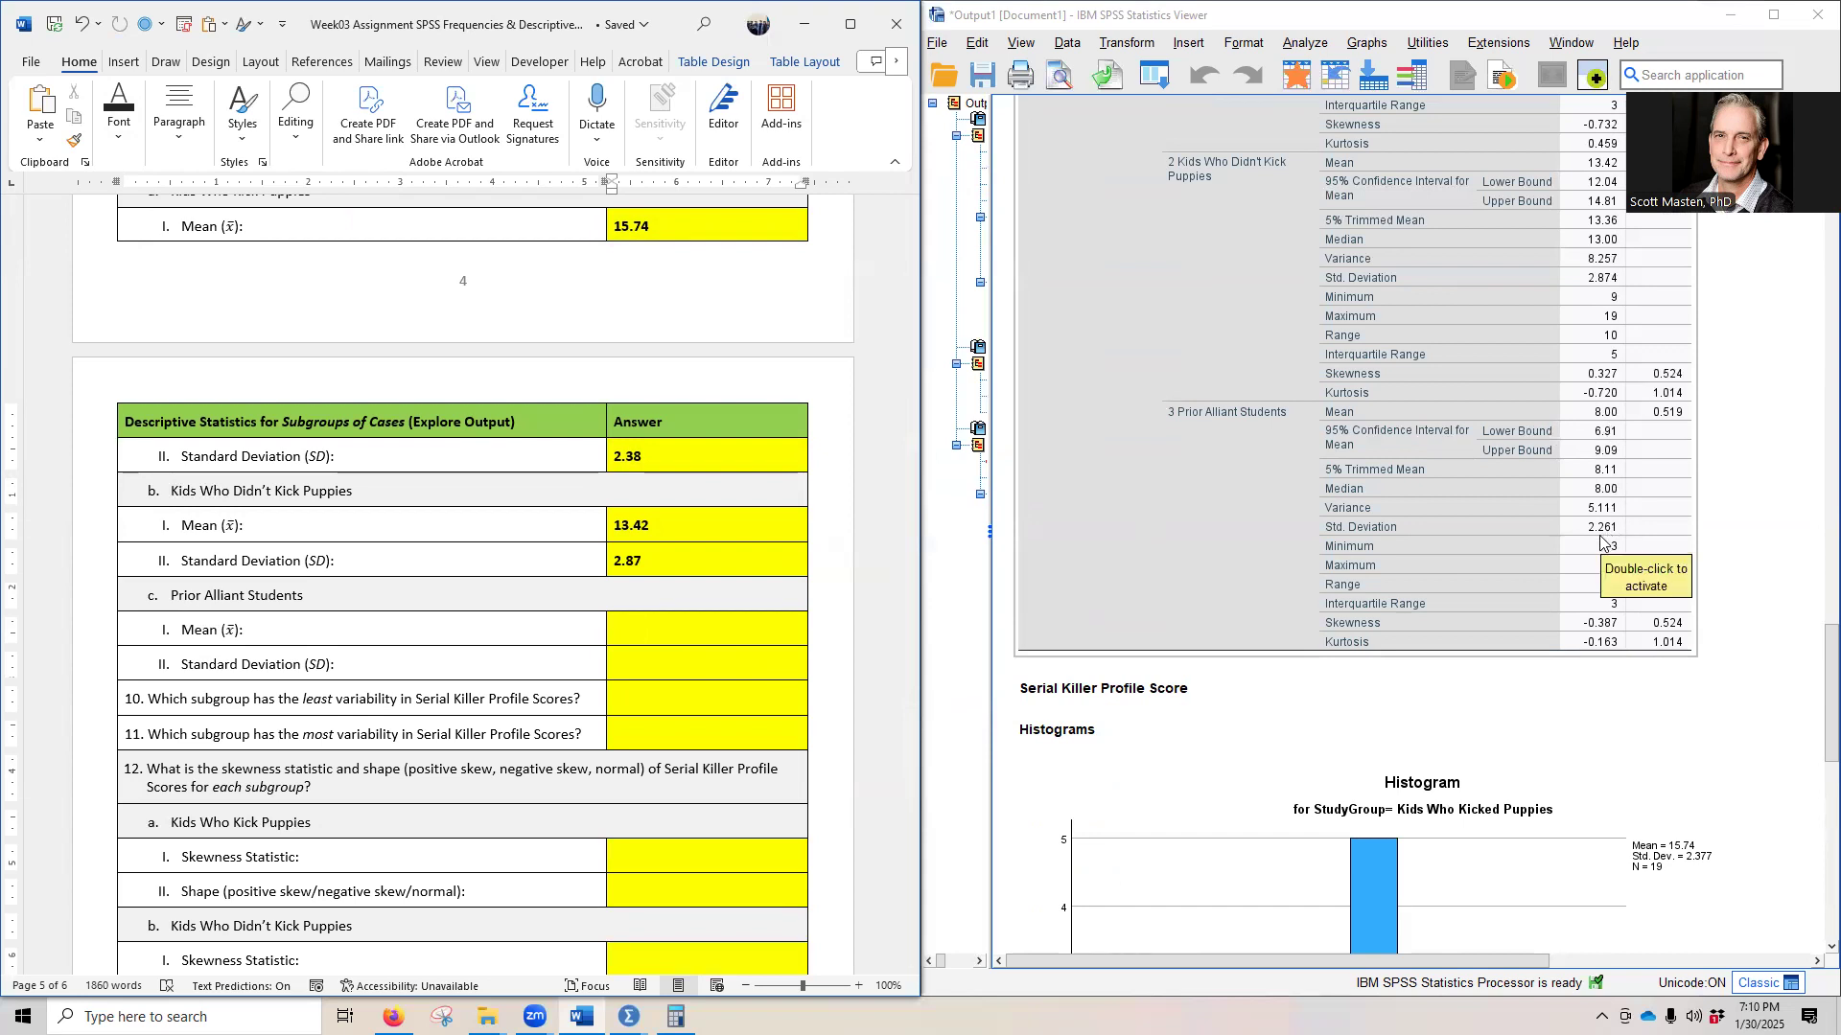
drag(703, 628, 706, 668)
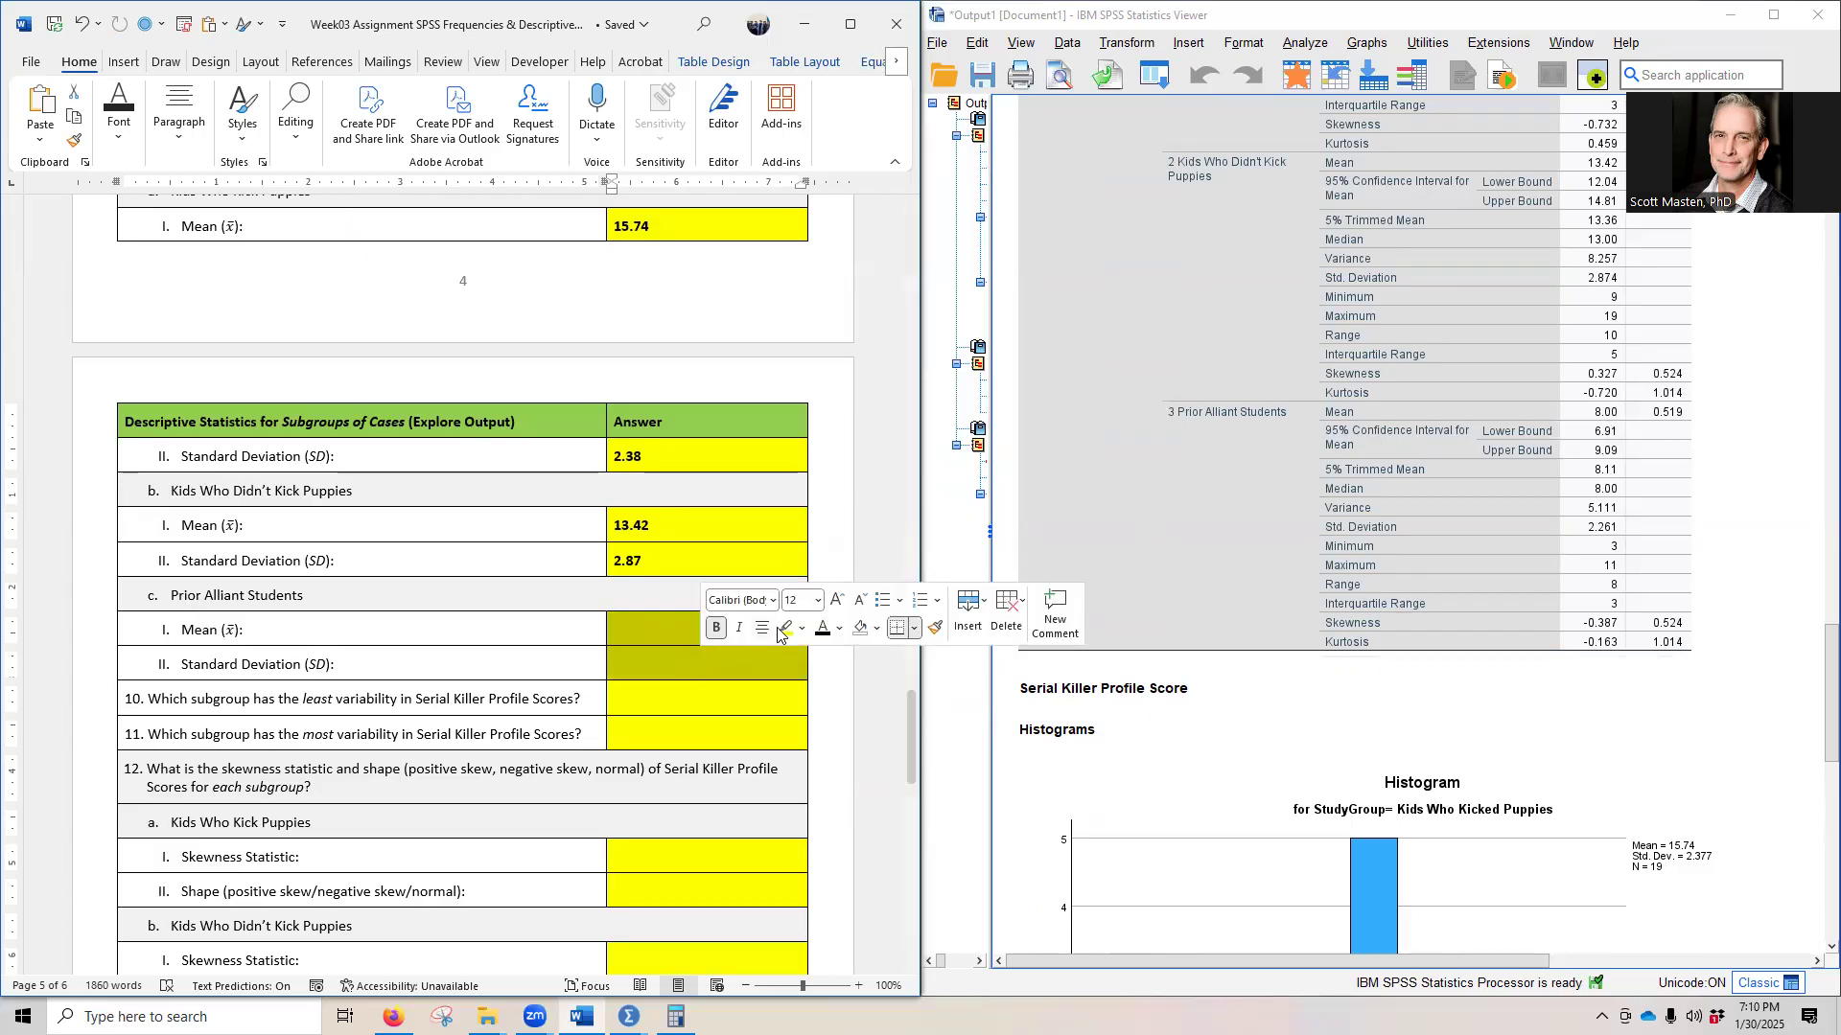
click(839, 628)
click(877, 284)
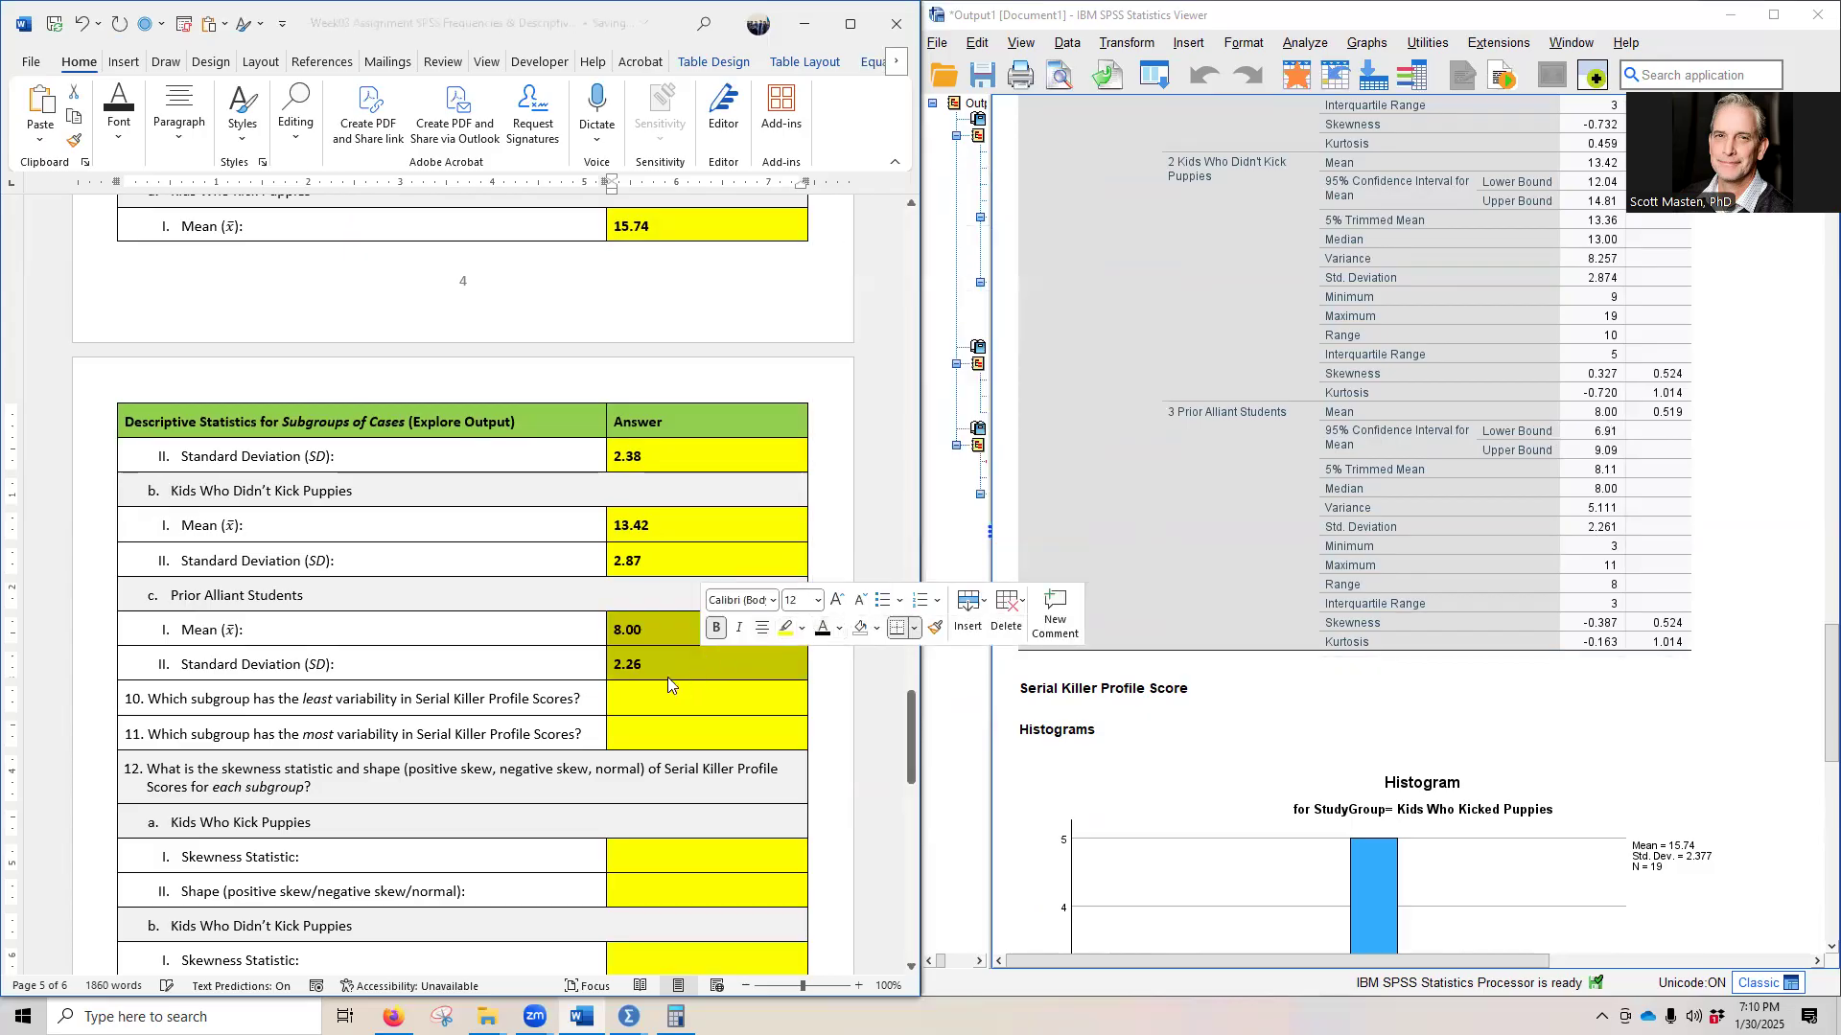
click(717, 671)
- Compare the three study groups' standard deviations in the Explore output's Descriptives table for questions 10 and 11 on least and most variability
scroll(595, 621, down, 3)
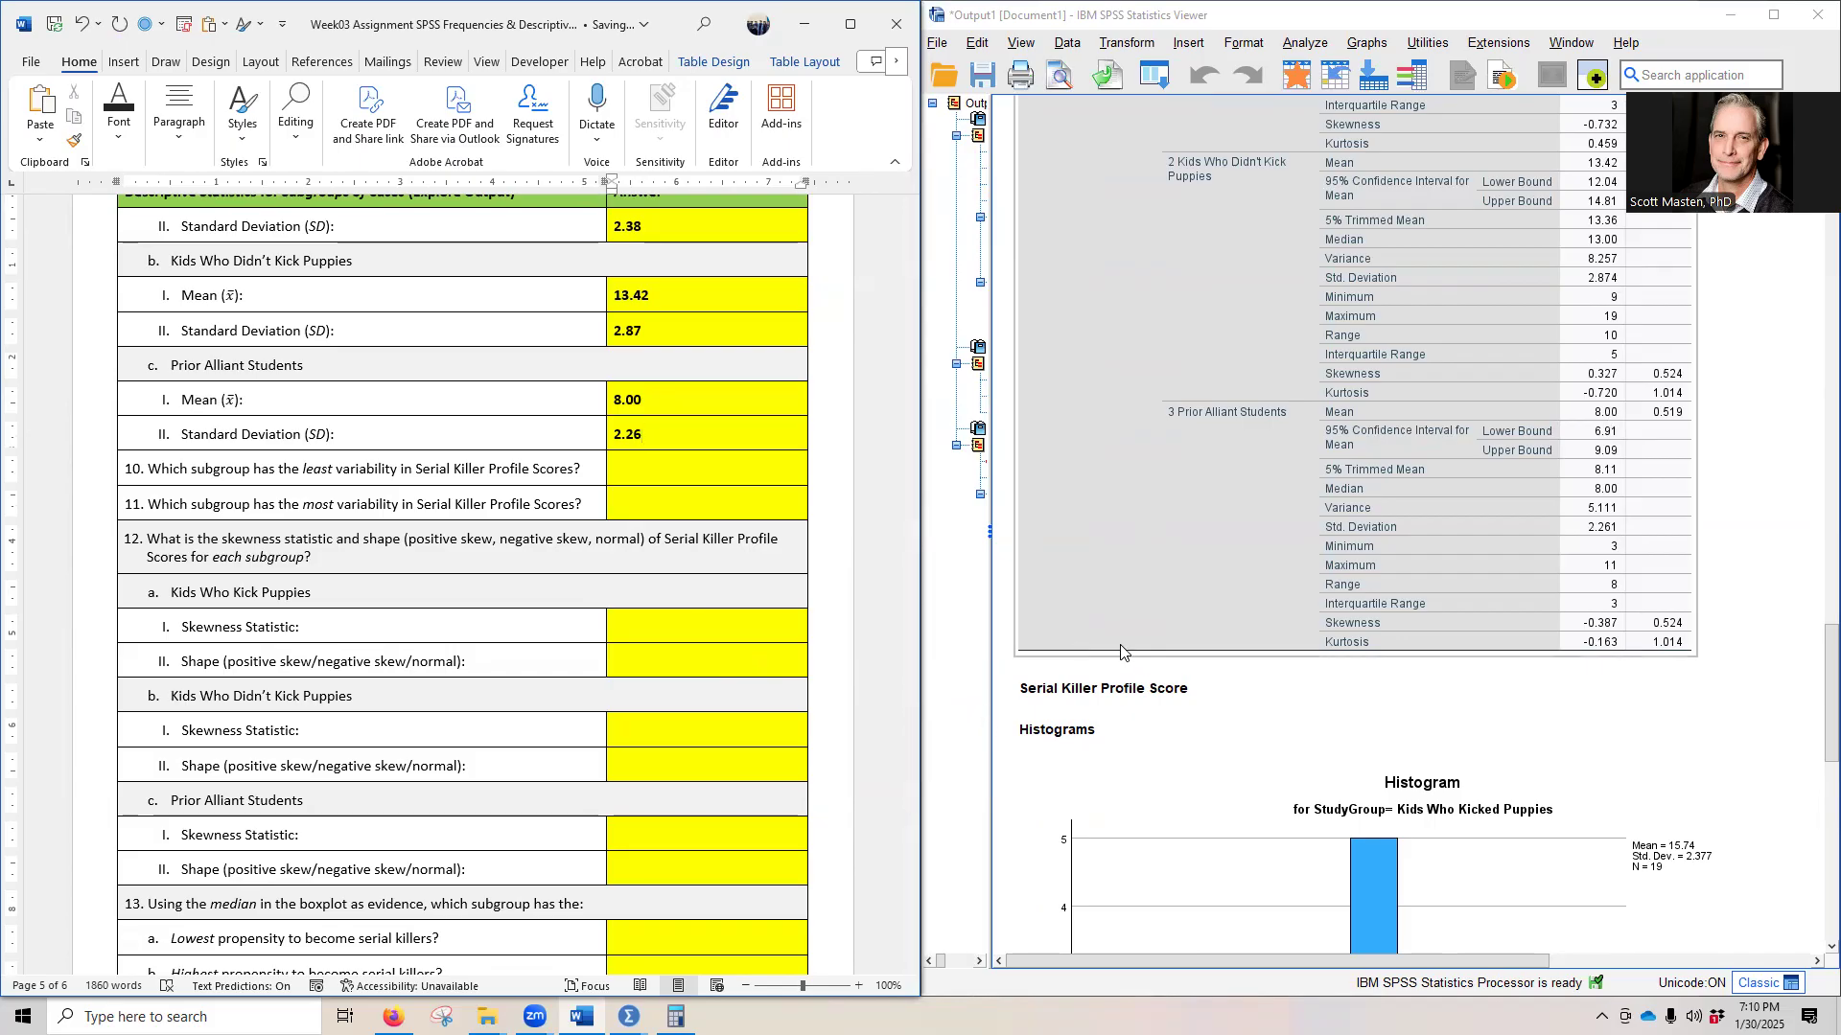
scroll(1110, 644, up, 4)
scroll(1109, 650, up, 2)
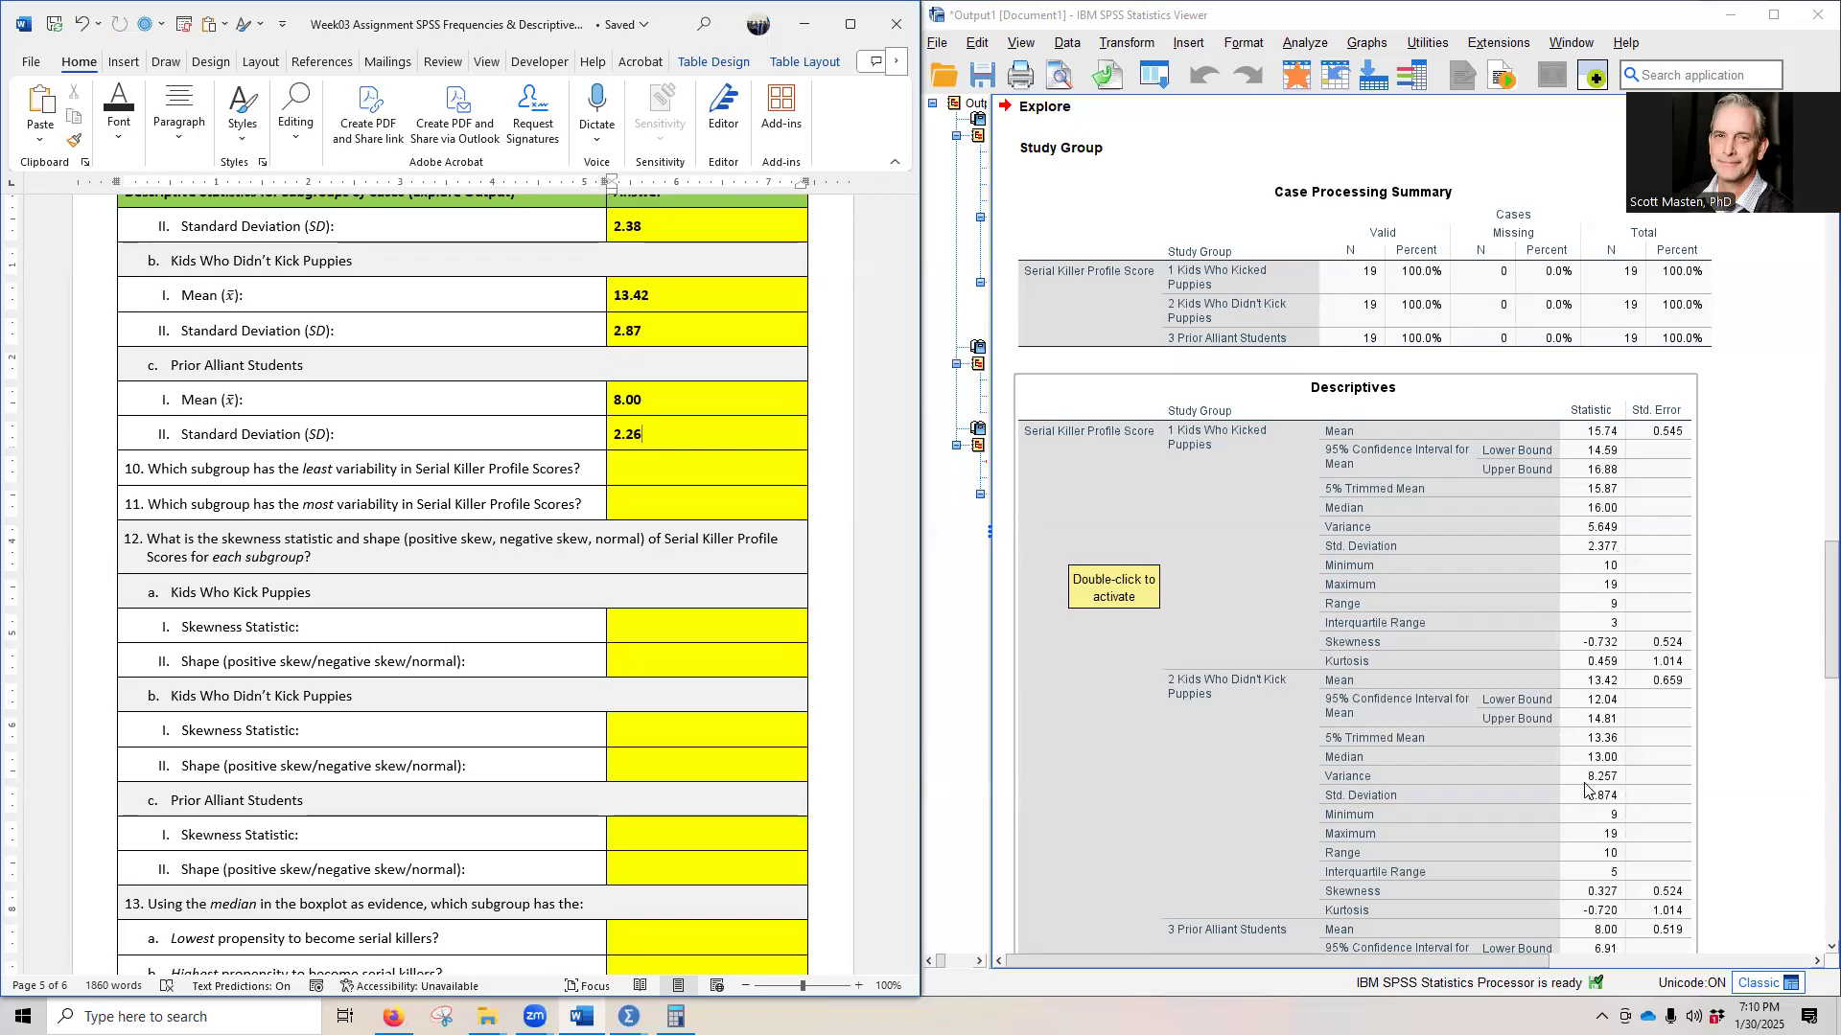
scroll(1668, 815, down, 4)
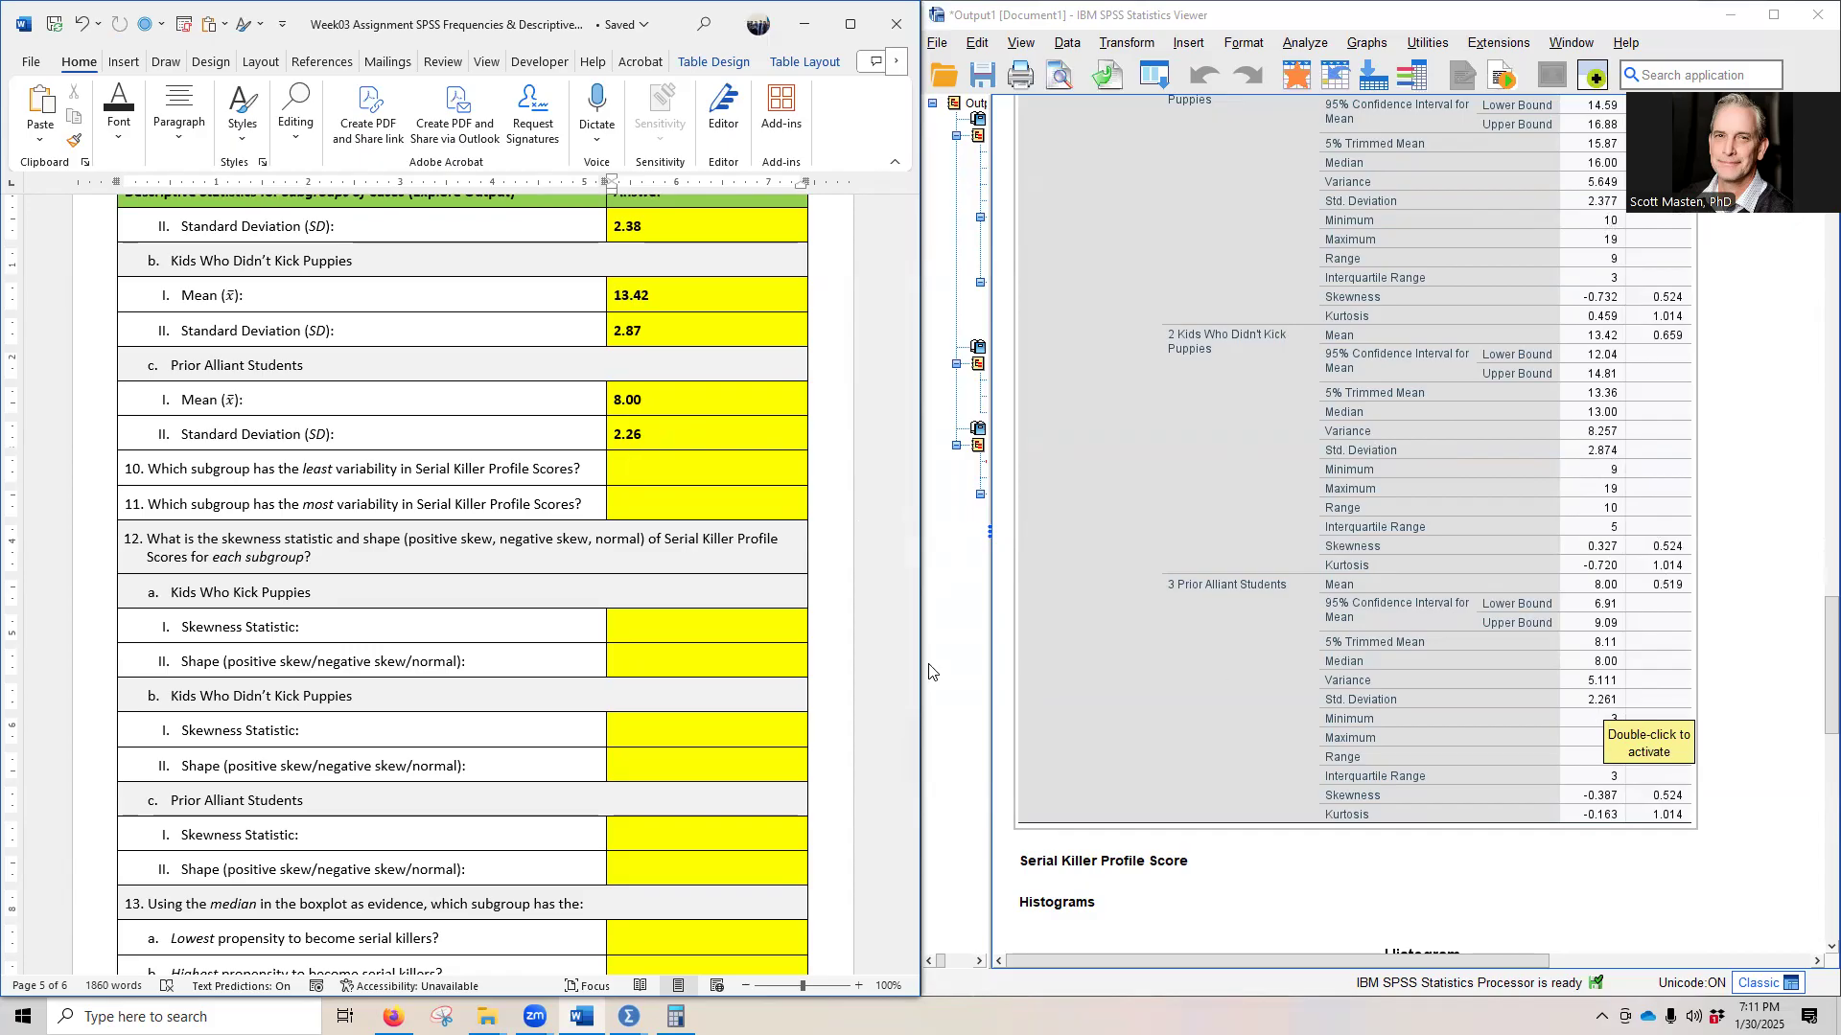
click(625, 635)
click(606, 637)
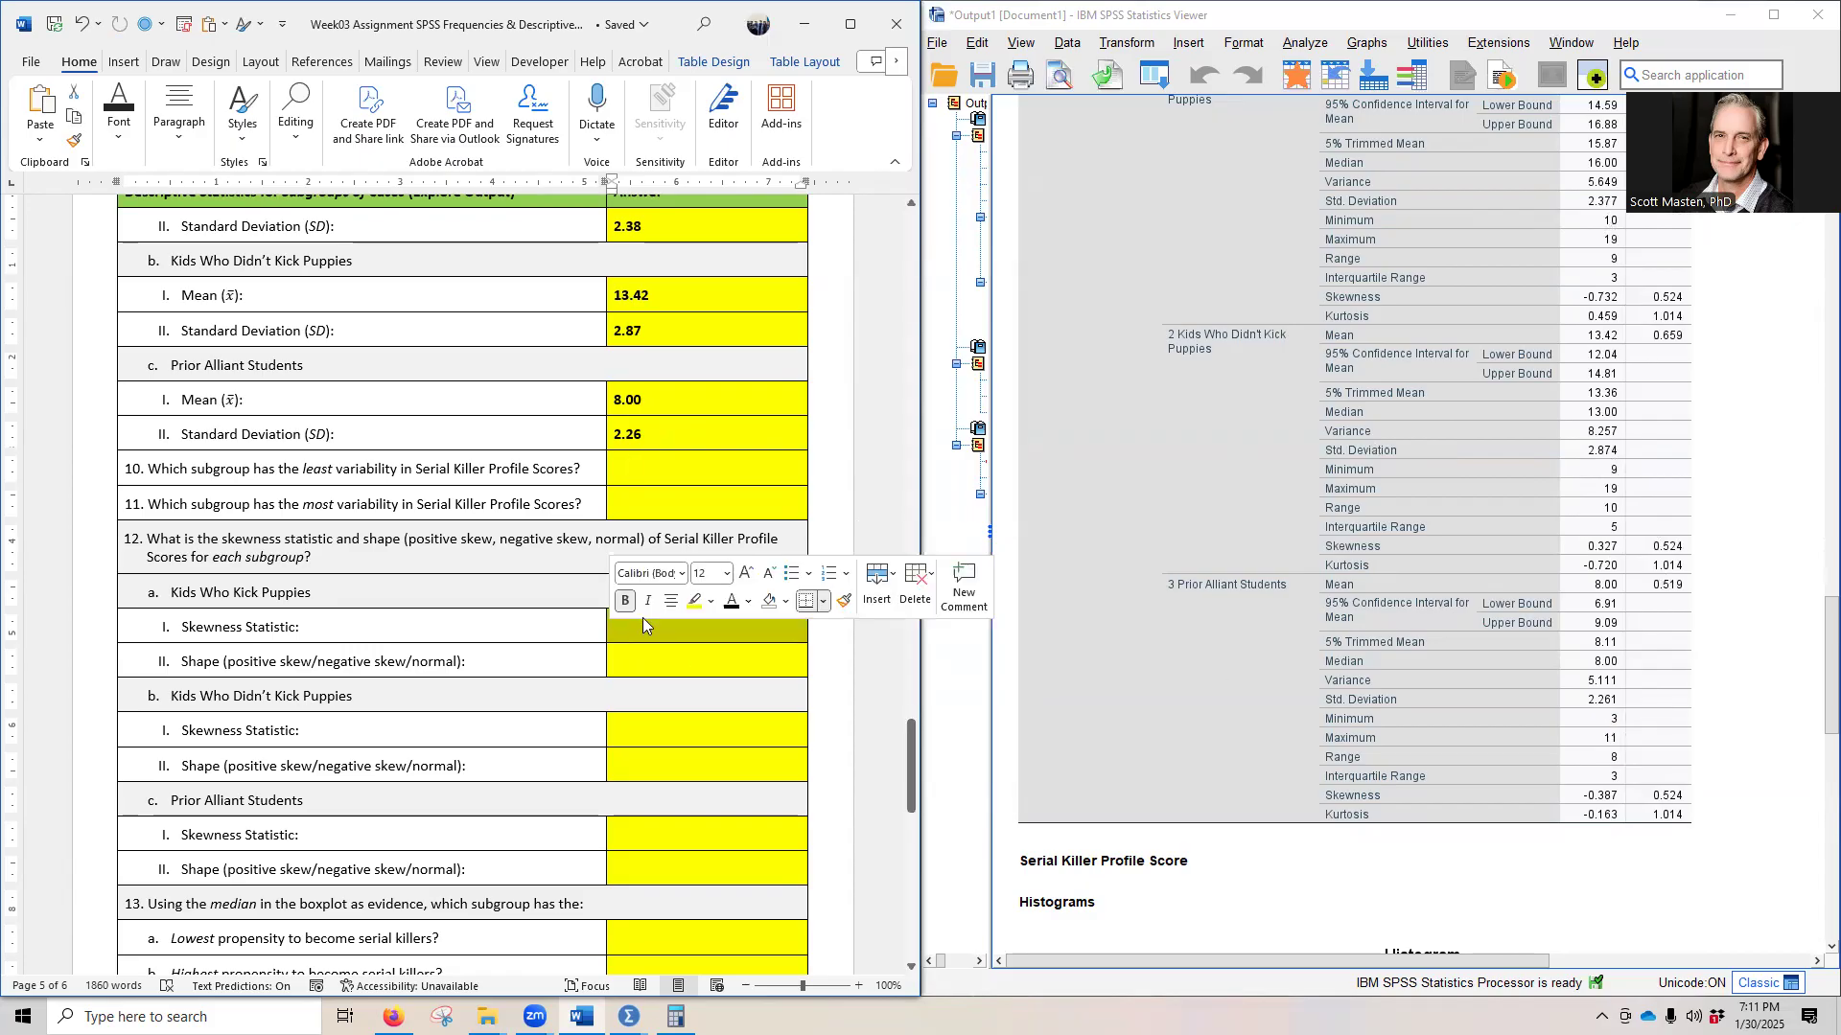
click(731, 601)
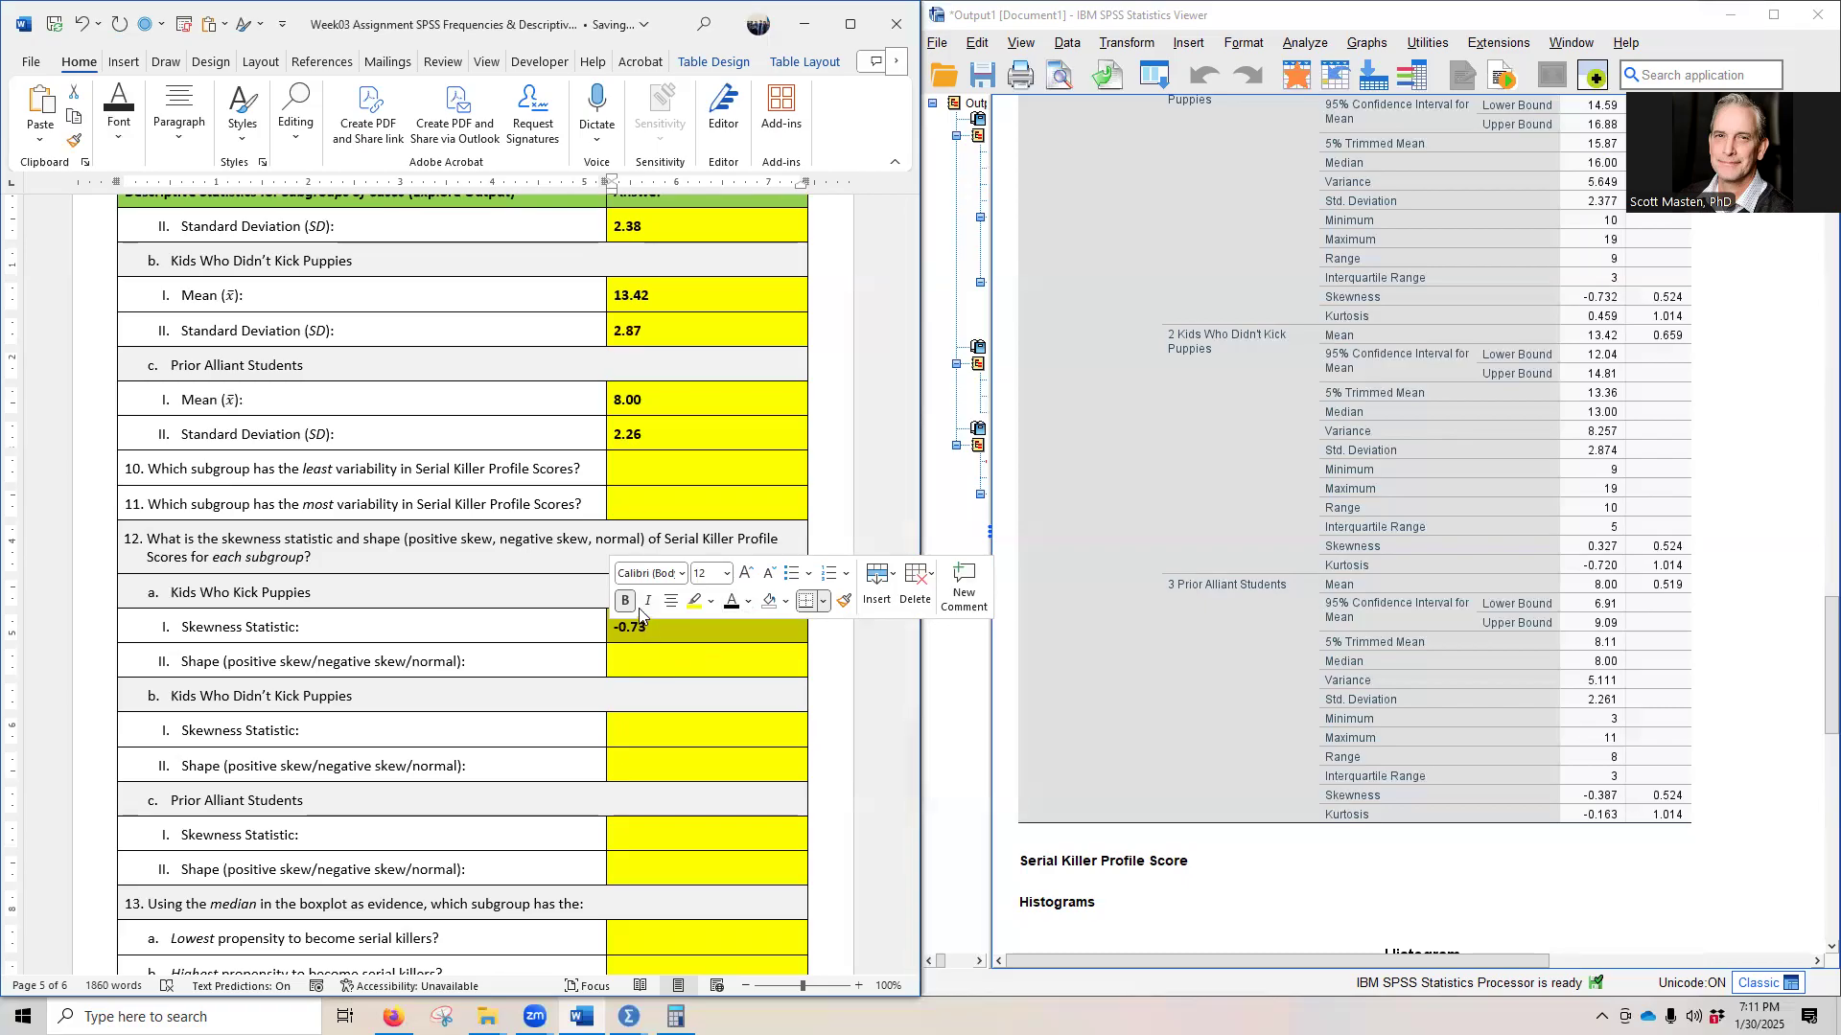
click(749, 604)
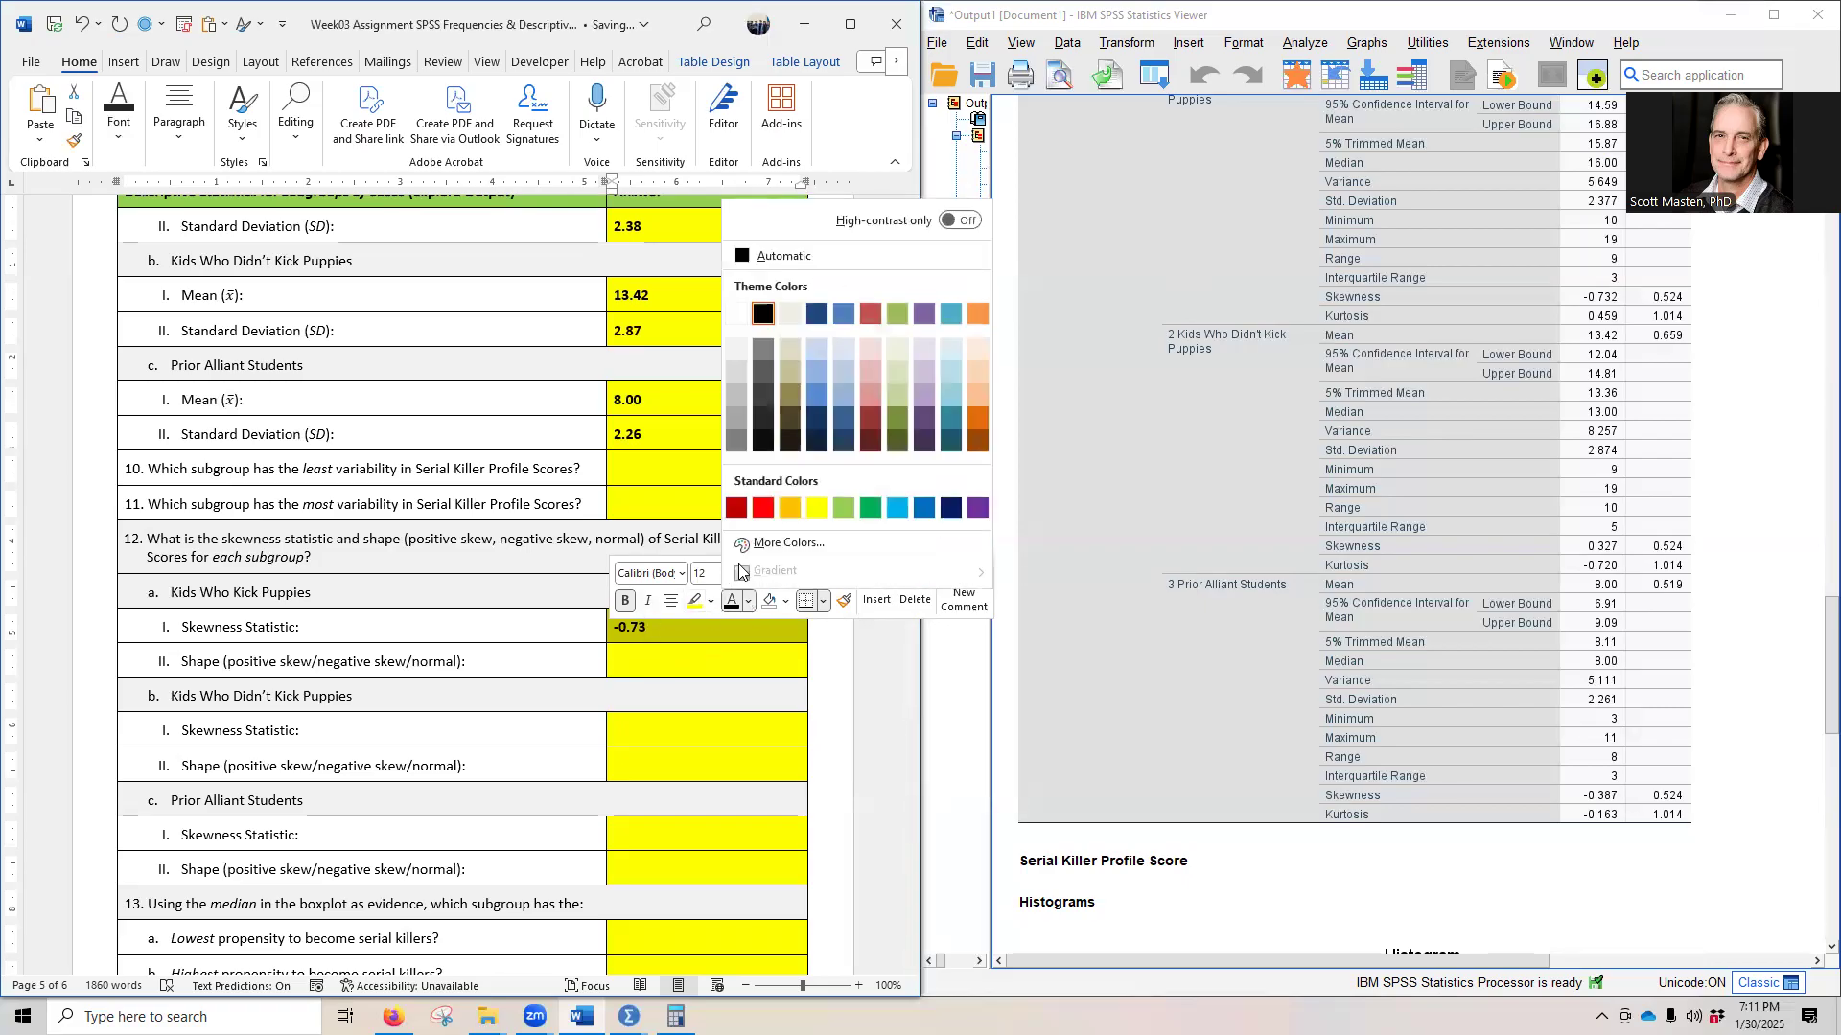
click(805, 500)
- Reveal the hidden answer to question 10 on the subgroup with the least variability by setting its font colour to black
click(667, 479)
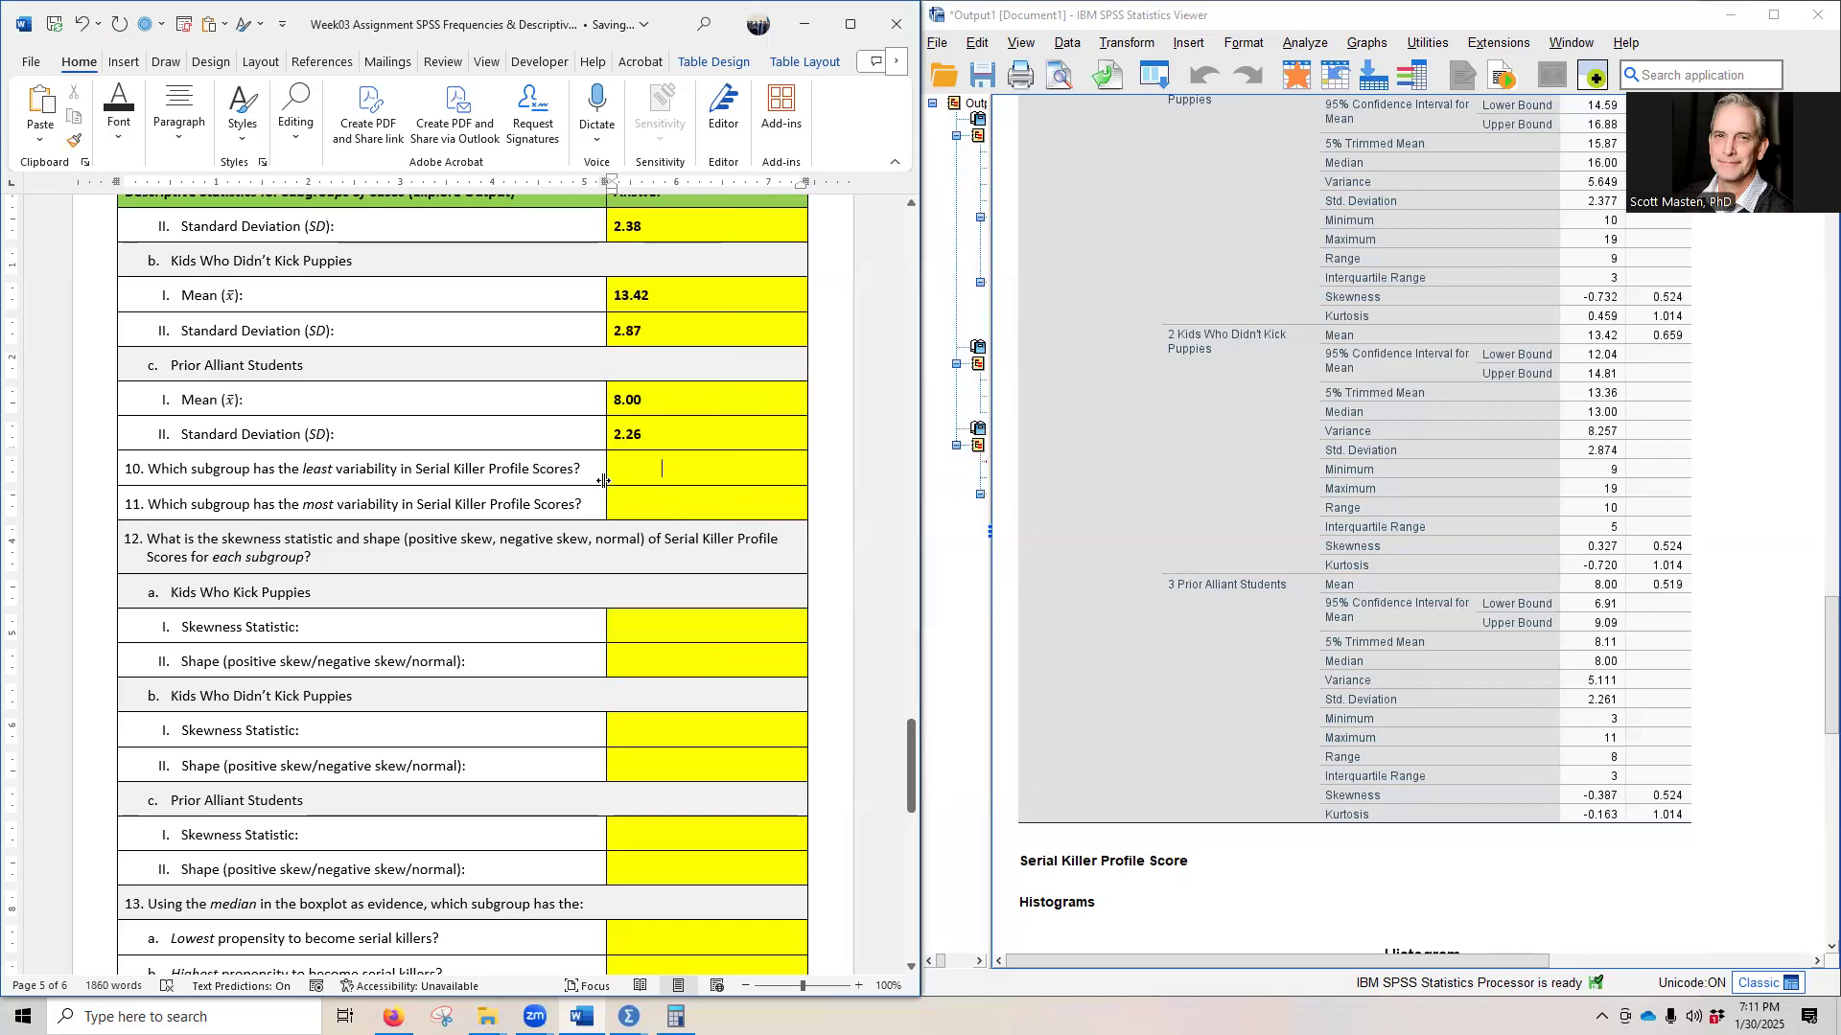
click(606, 479)
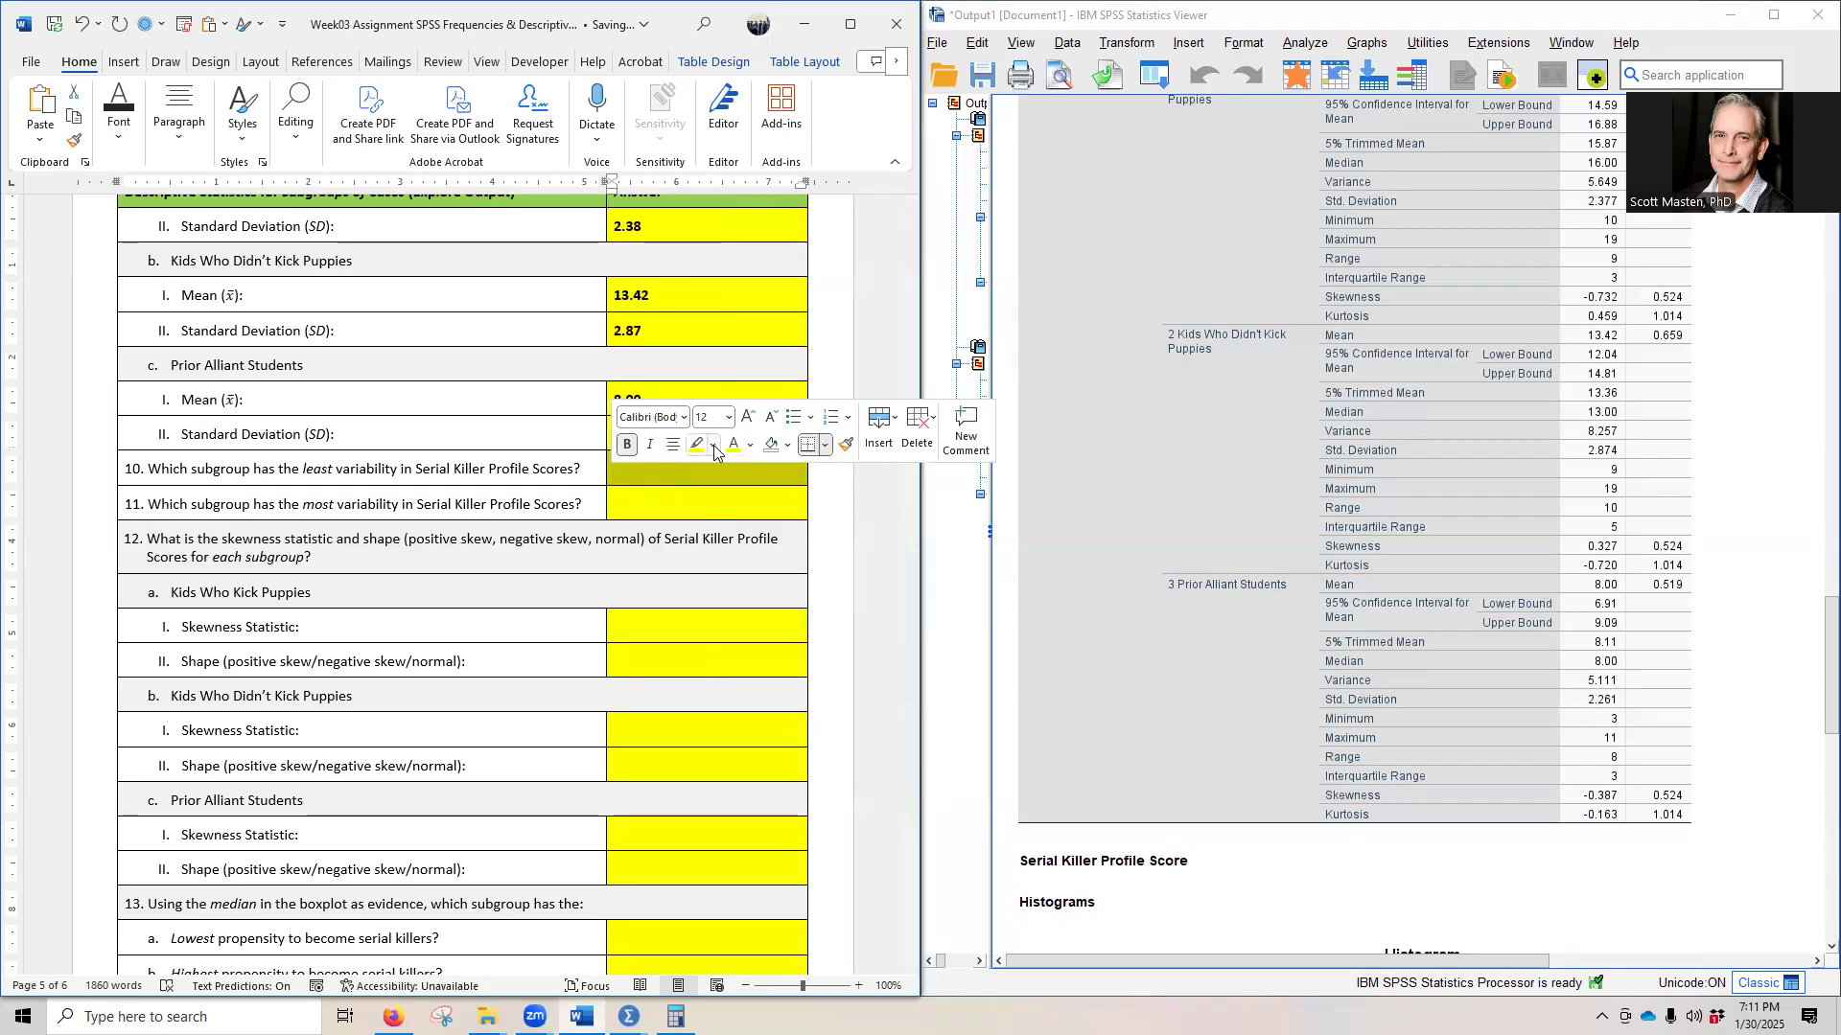
click(750, 444)
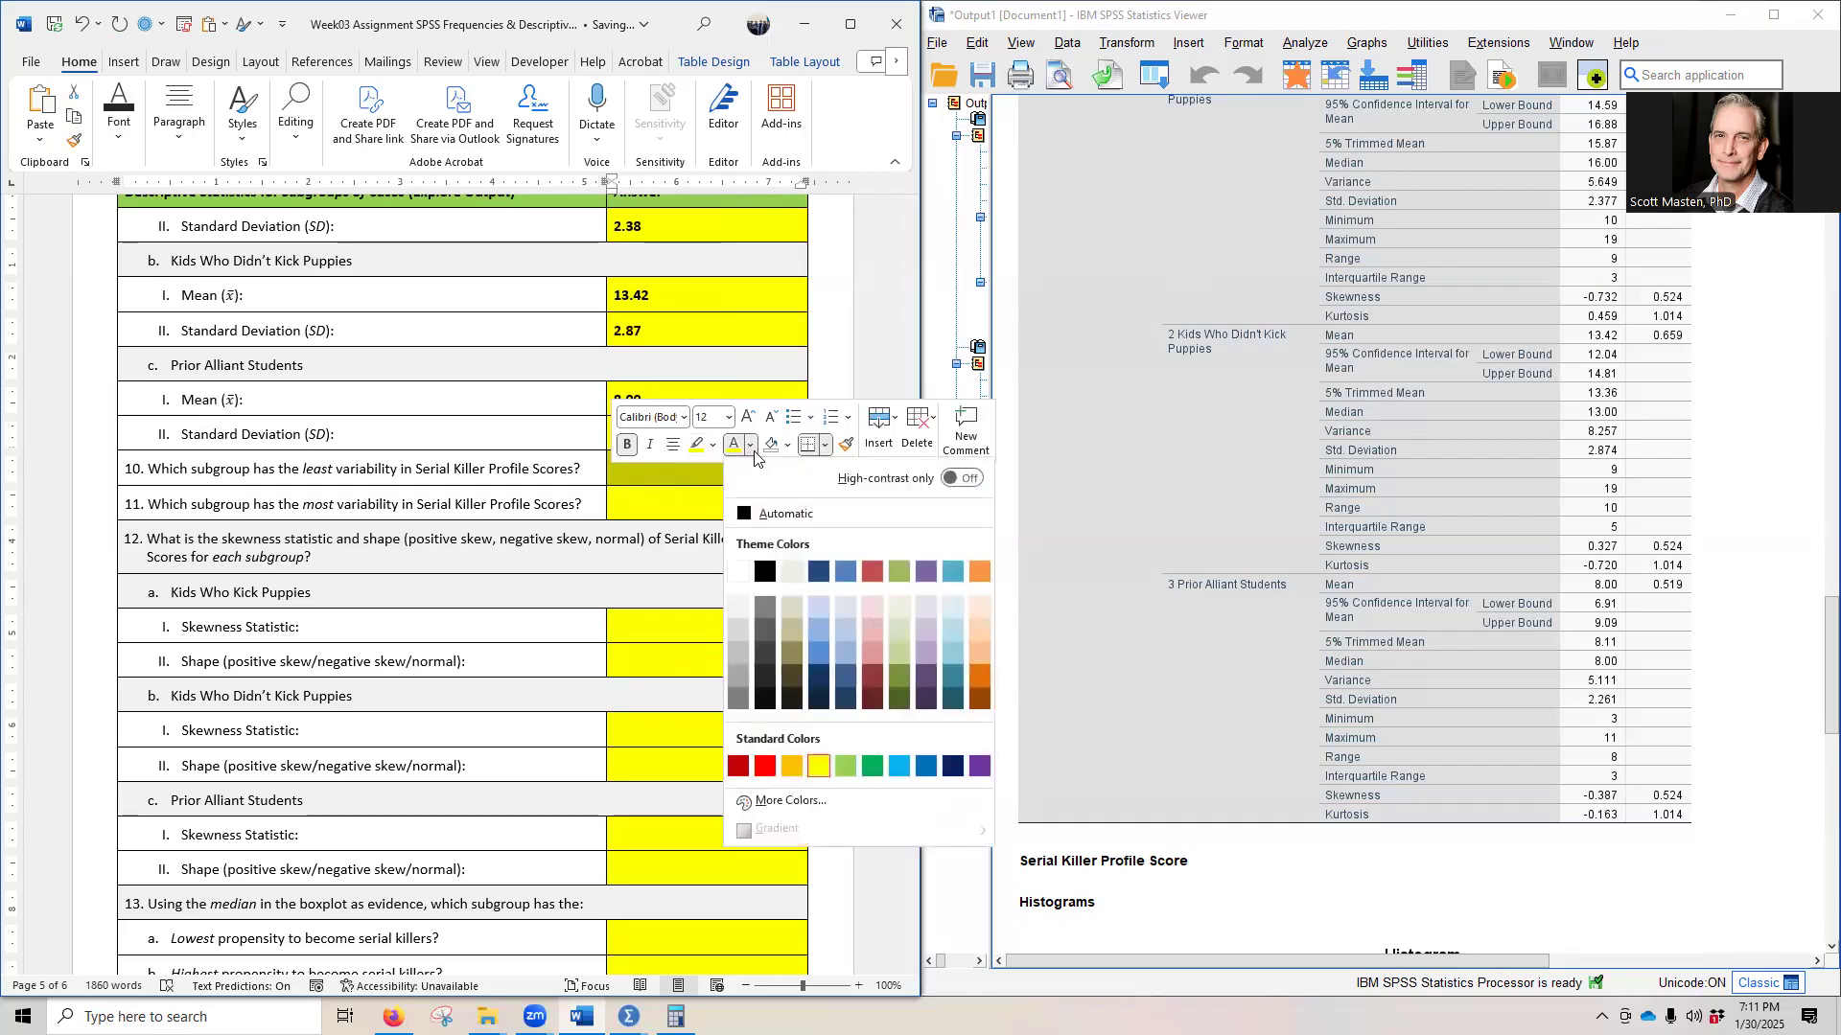
click(743, 524)
- Reveal the hidden answer to question 11 on the subgroup with the most variability by setting its font colour to black
click(684, 521)
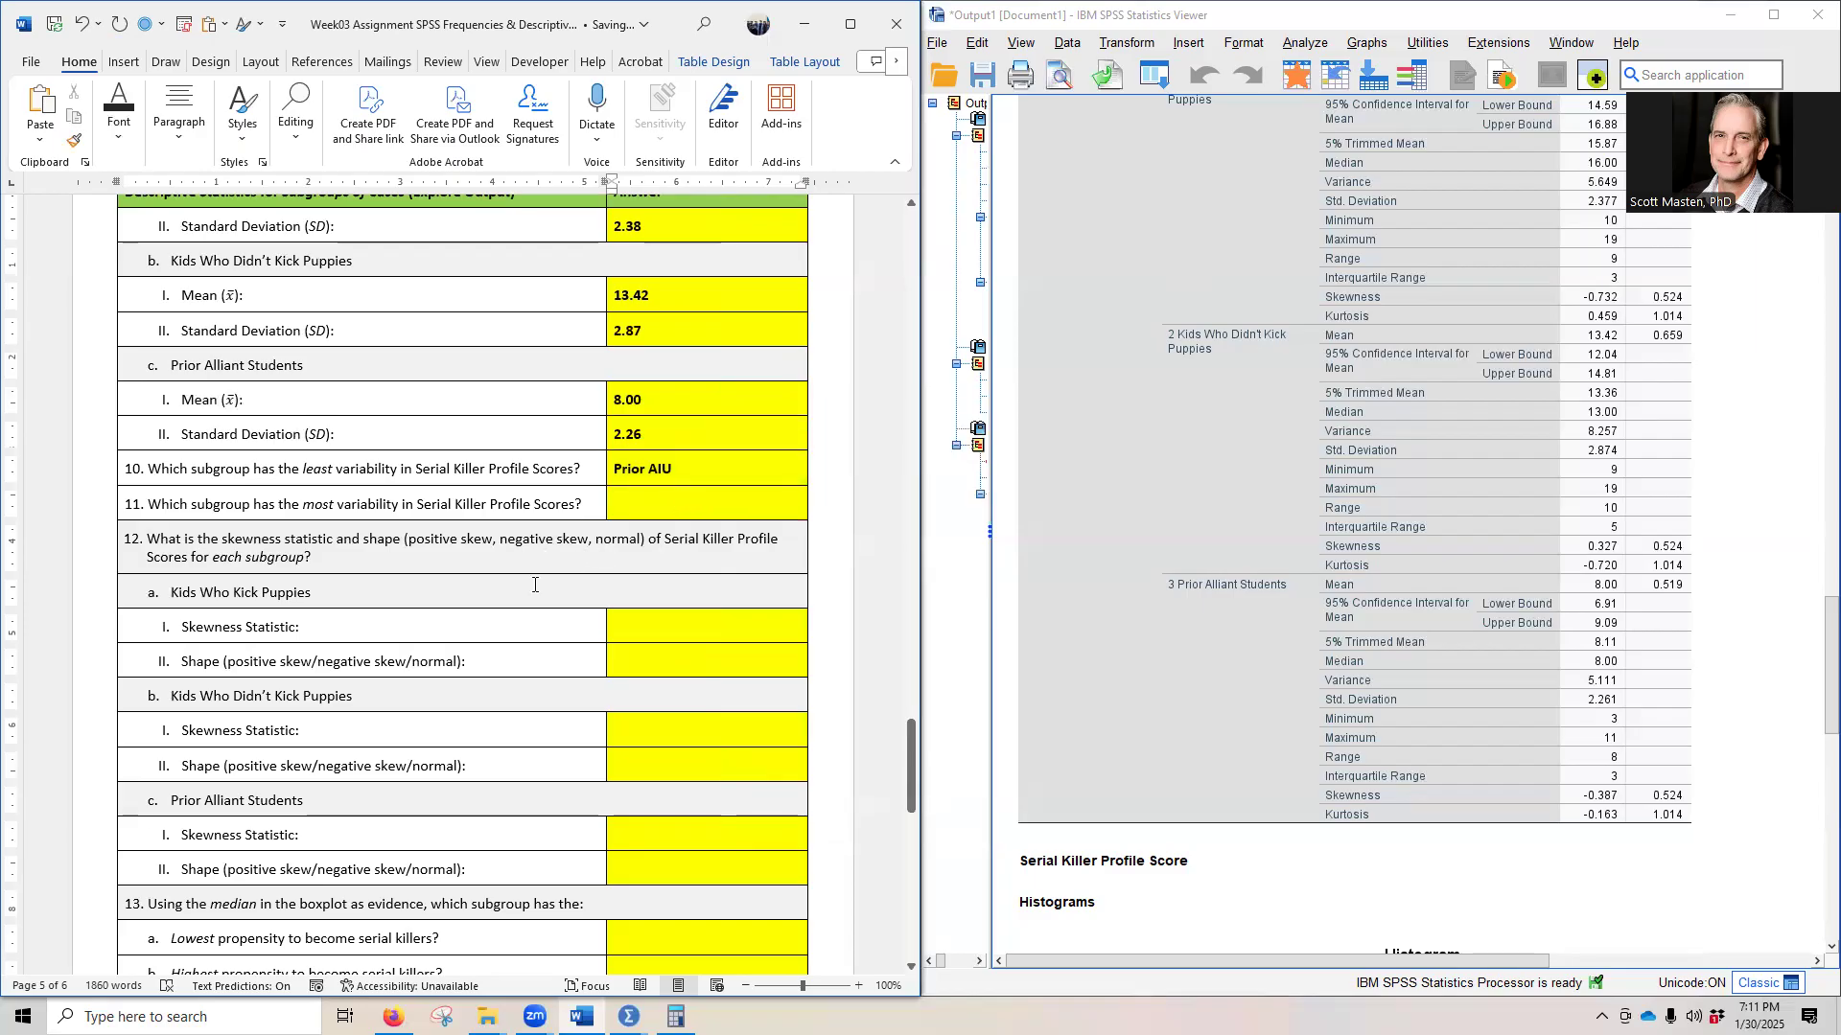
scroll(535, 585, down, 1)
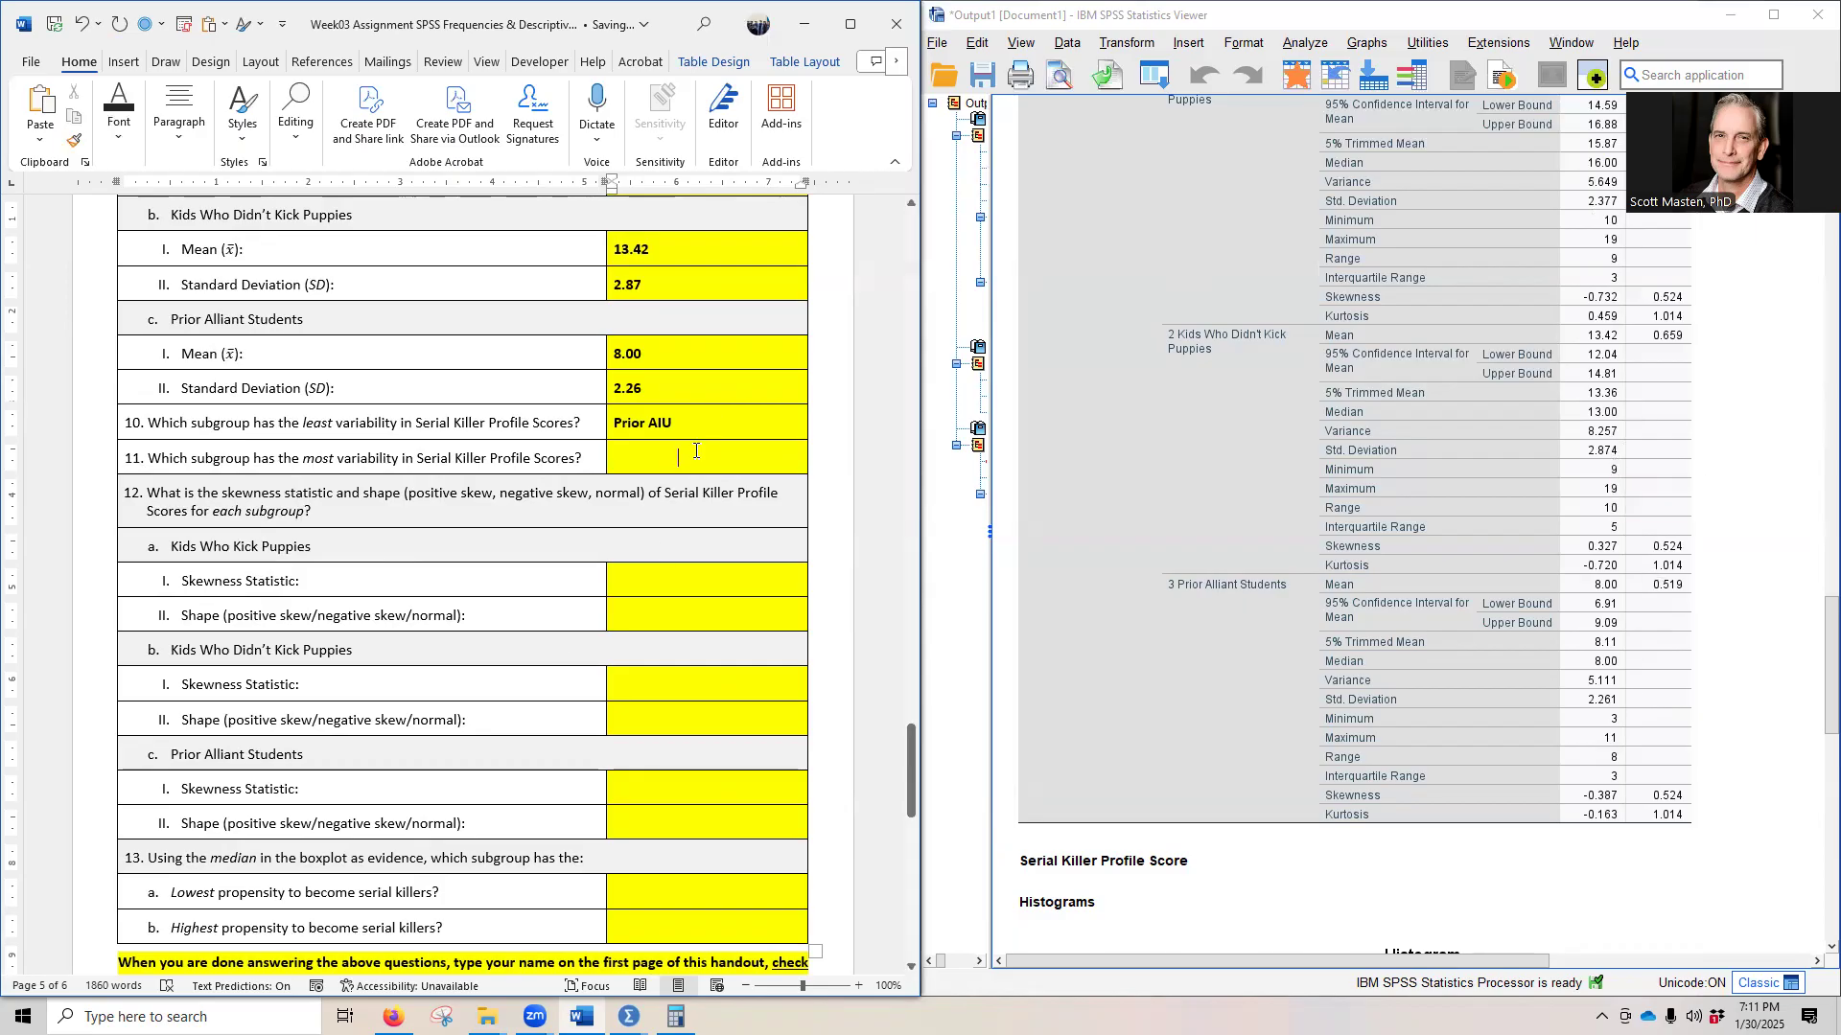
click(607, 464)
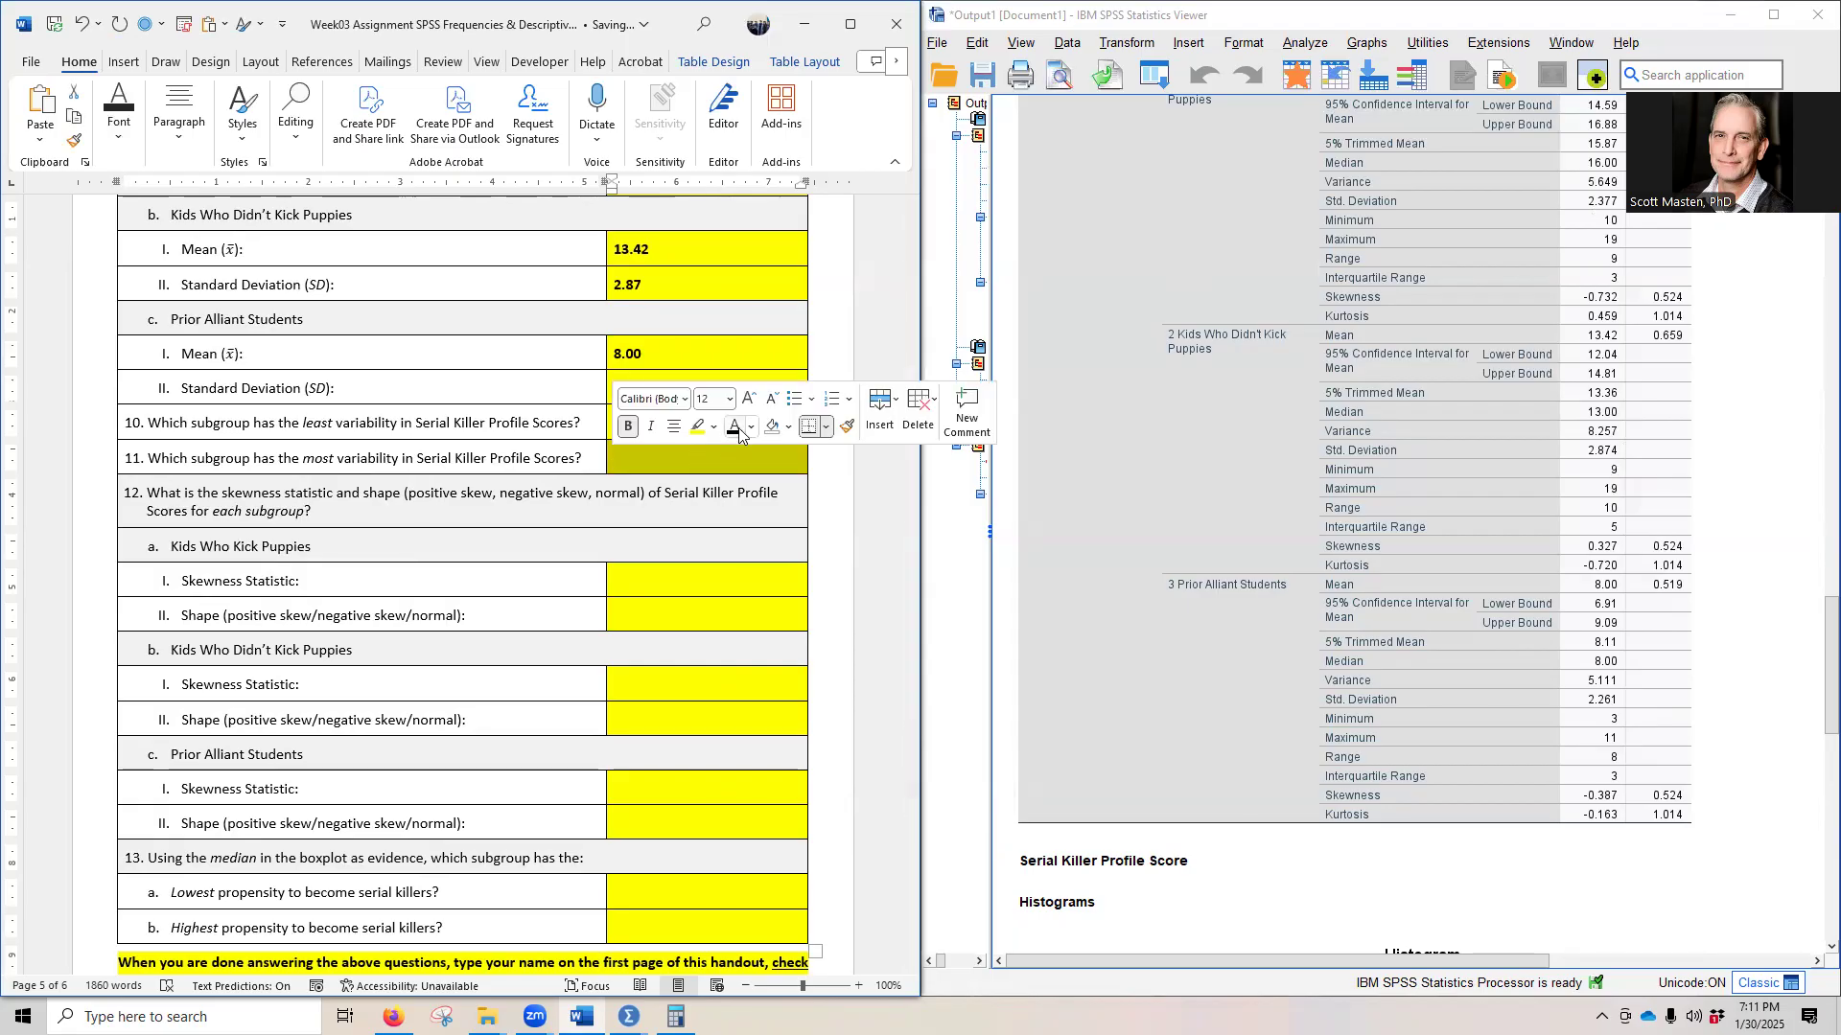
text(Kids Who Don't Kick Puppies)
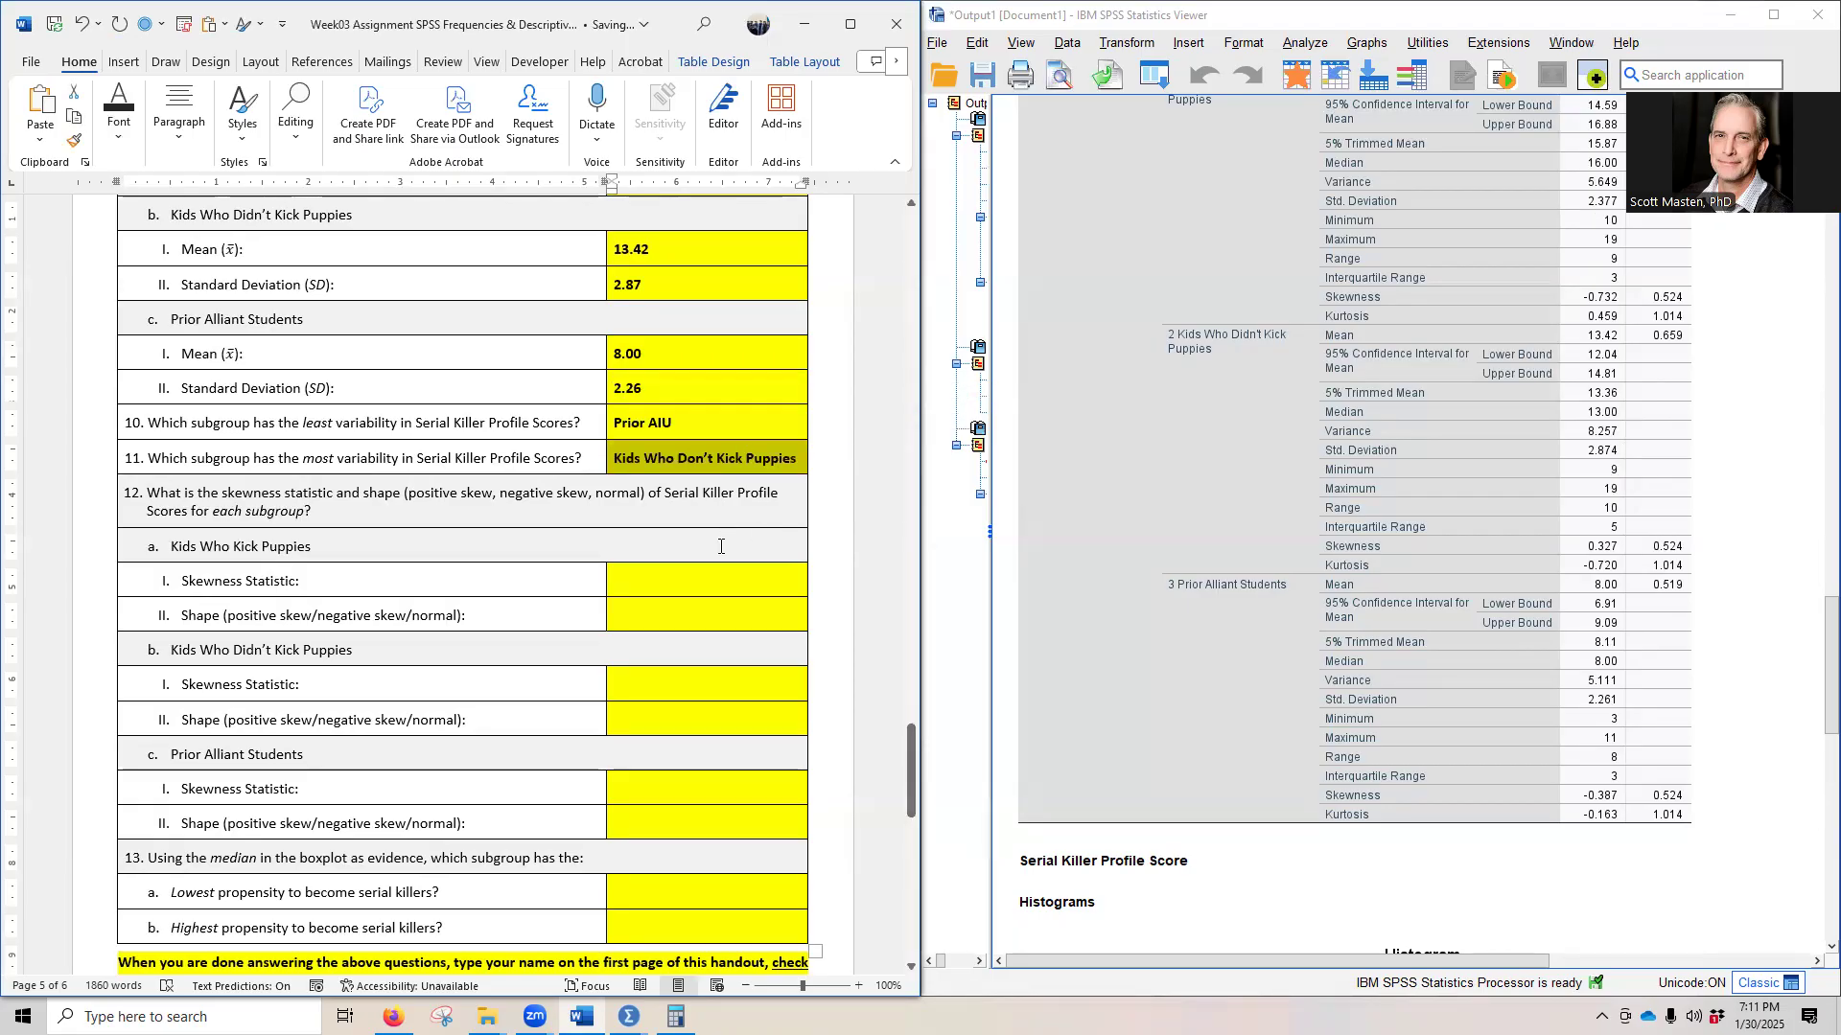
click(720, 546)
- Check the subgroup skewness values in the Descriptives table and reveal question 12a's hidden skewness and shape answers for Kids Who Kick Puppies in black
scroll(1227, 437, up, 3)
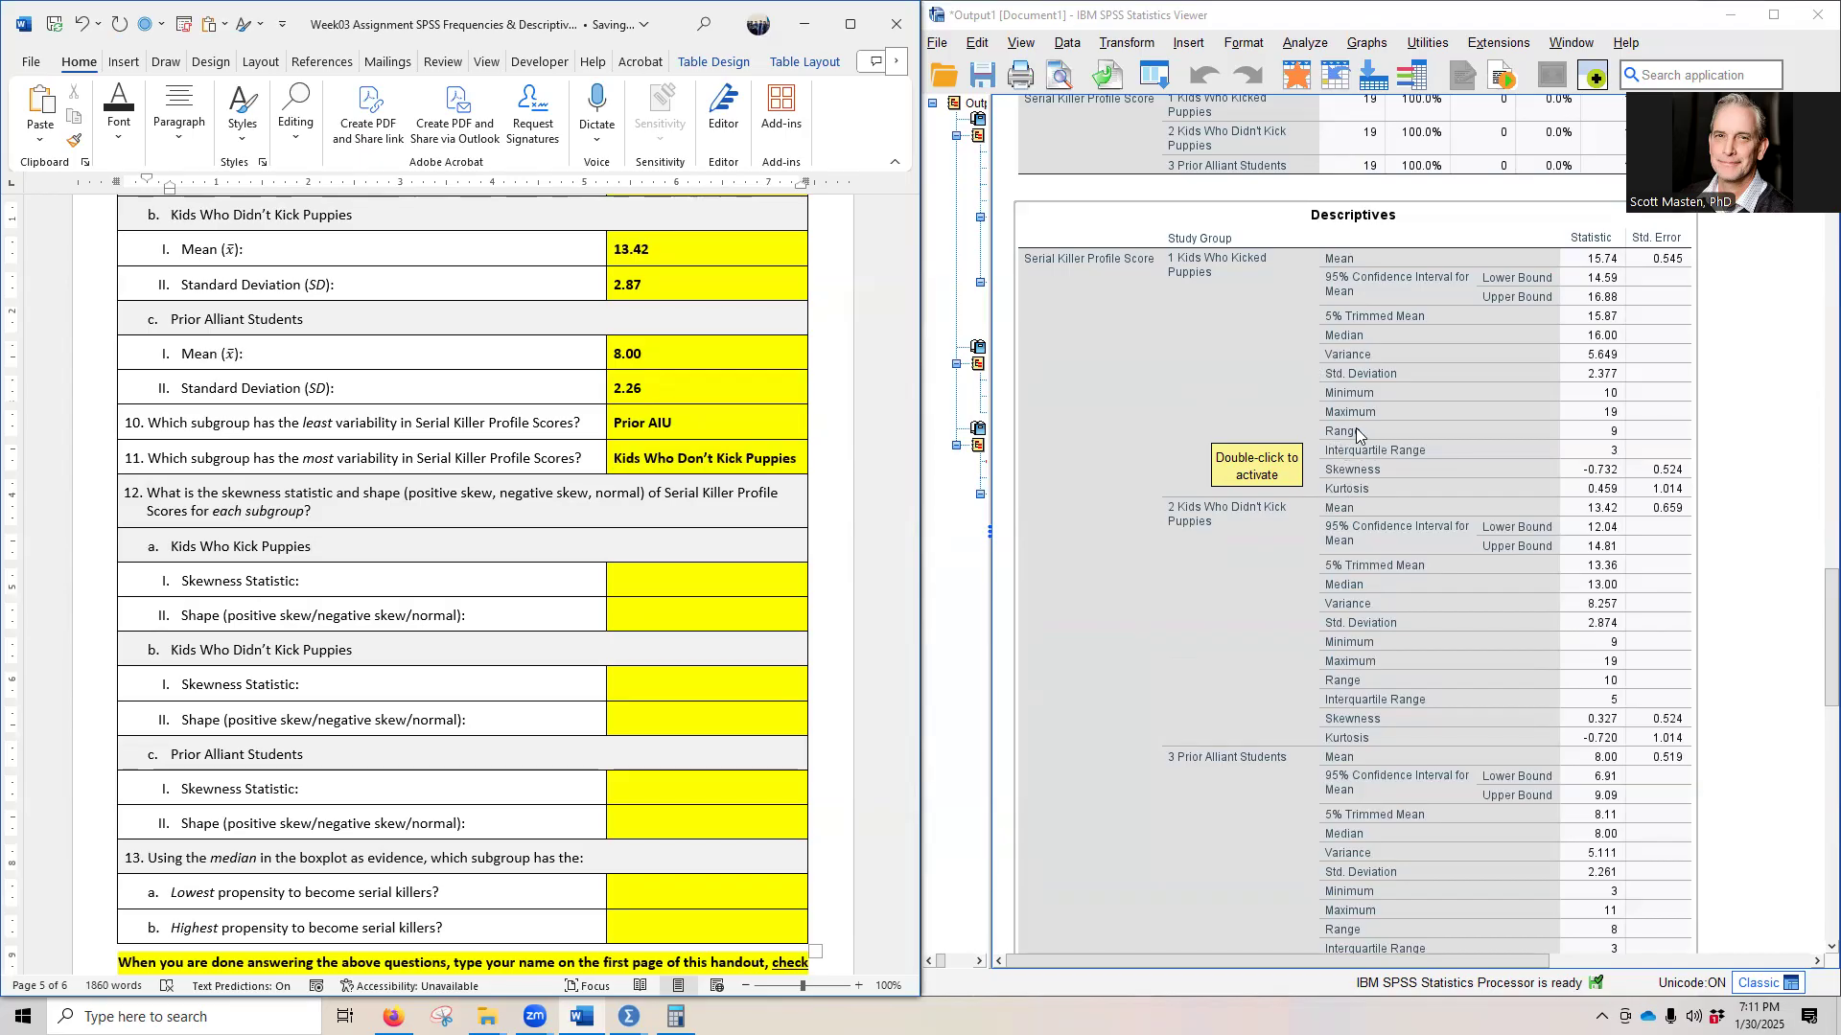
scroll(1541, 416, up, 2)
scroll(1557, 506, down, 3)
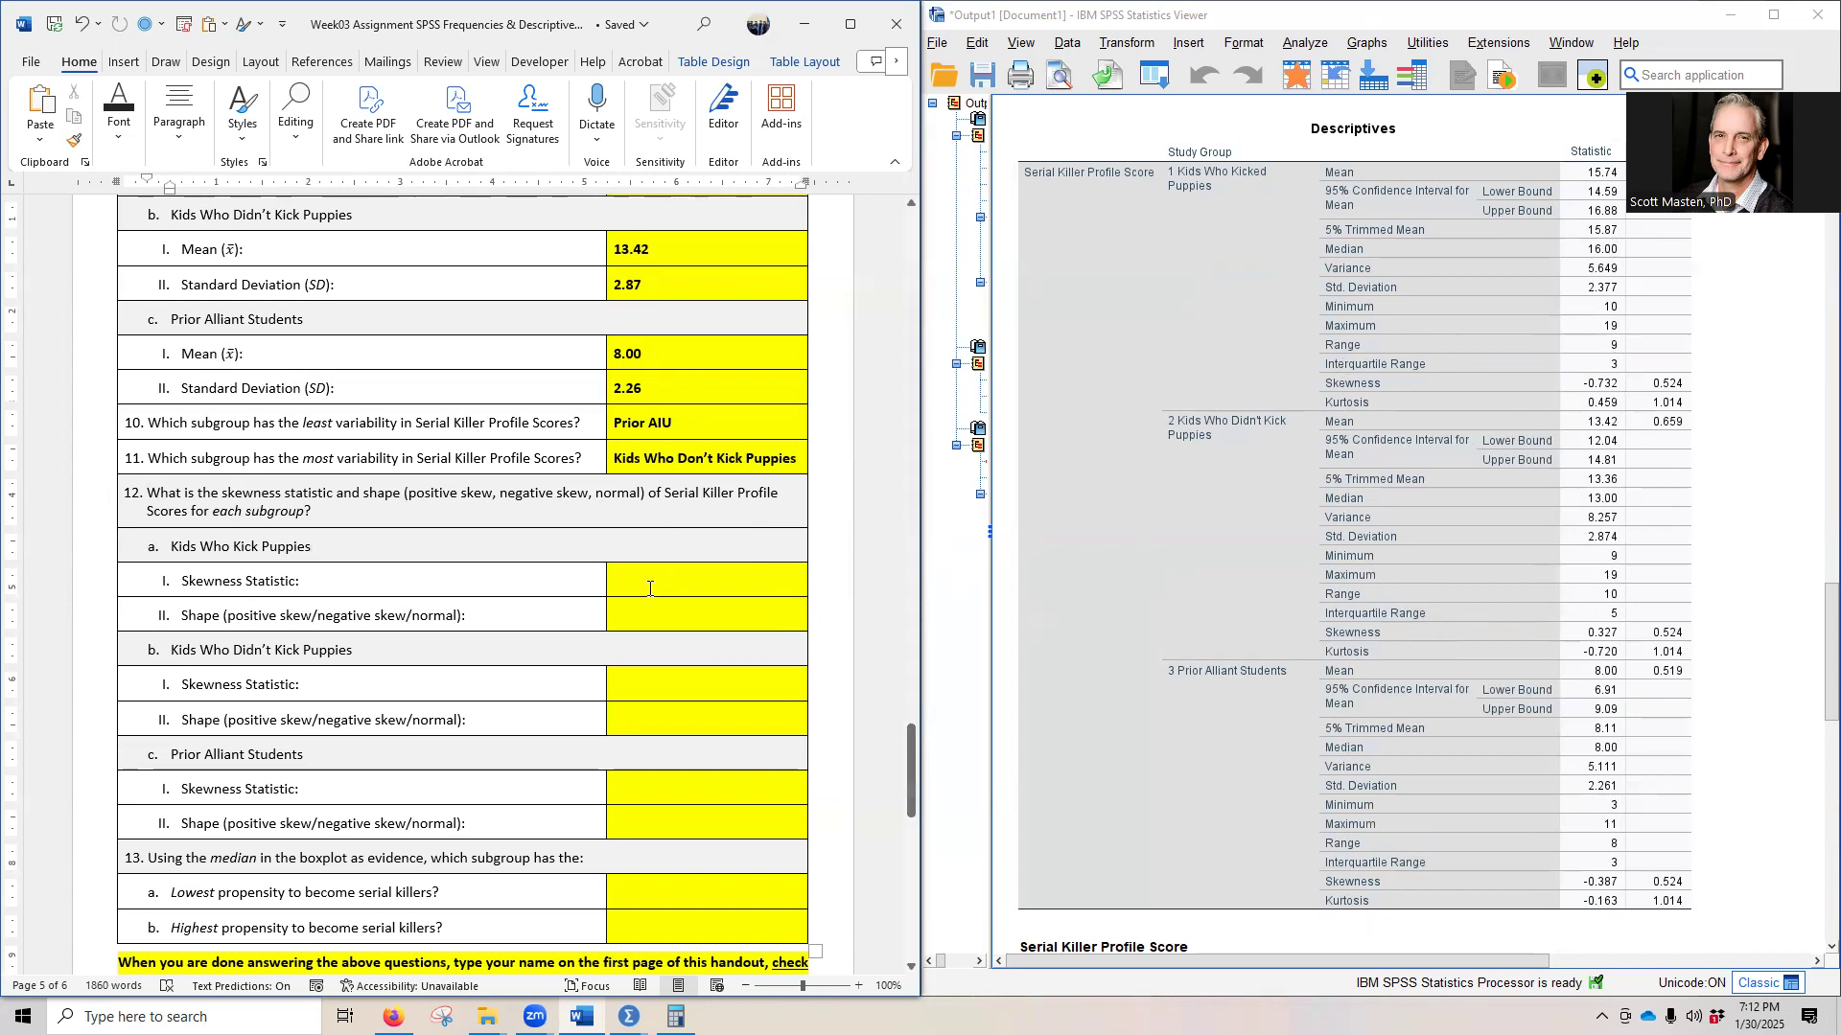
scroll(650, 589, down, 3)
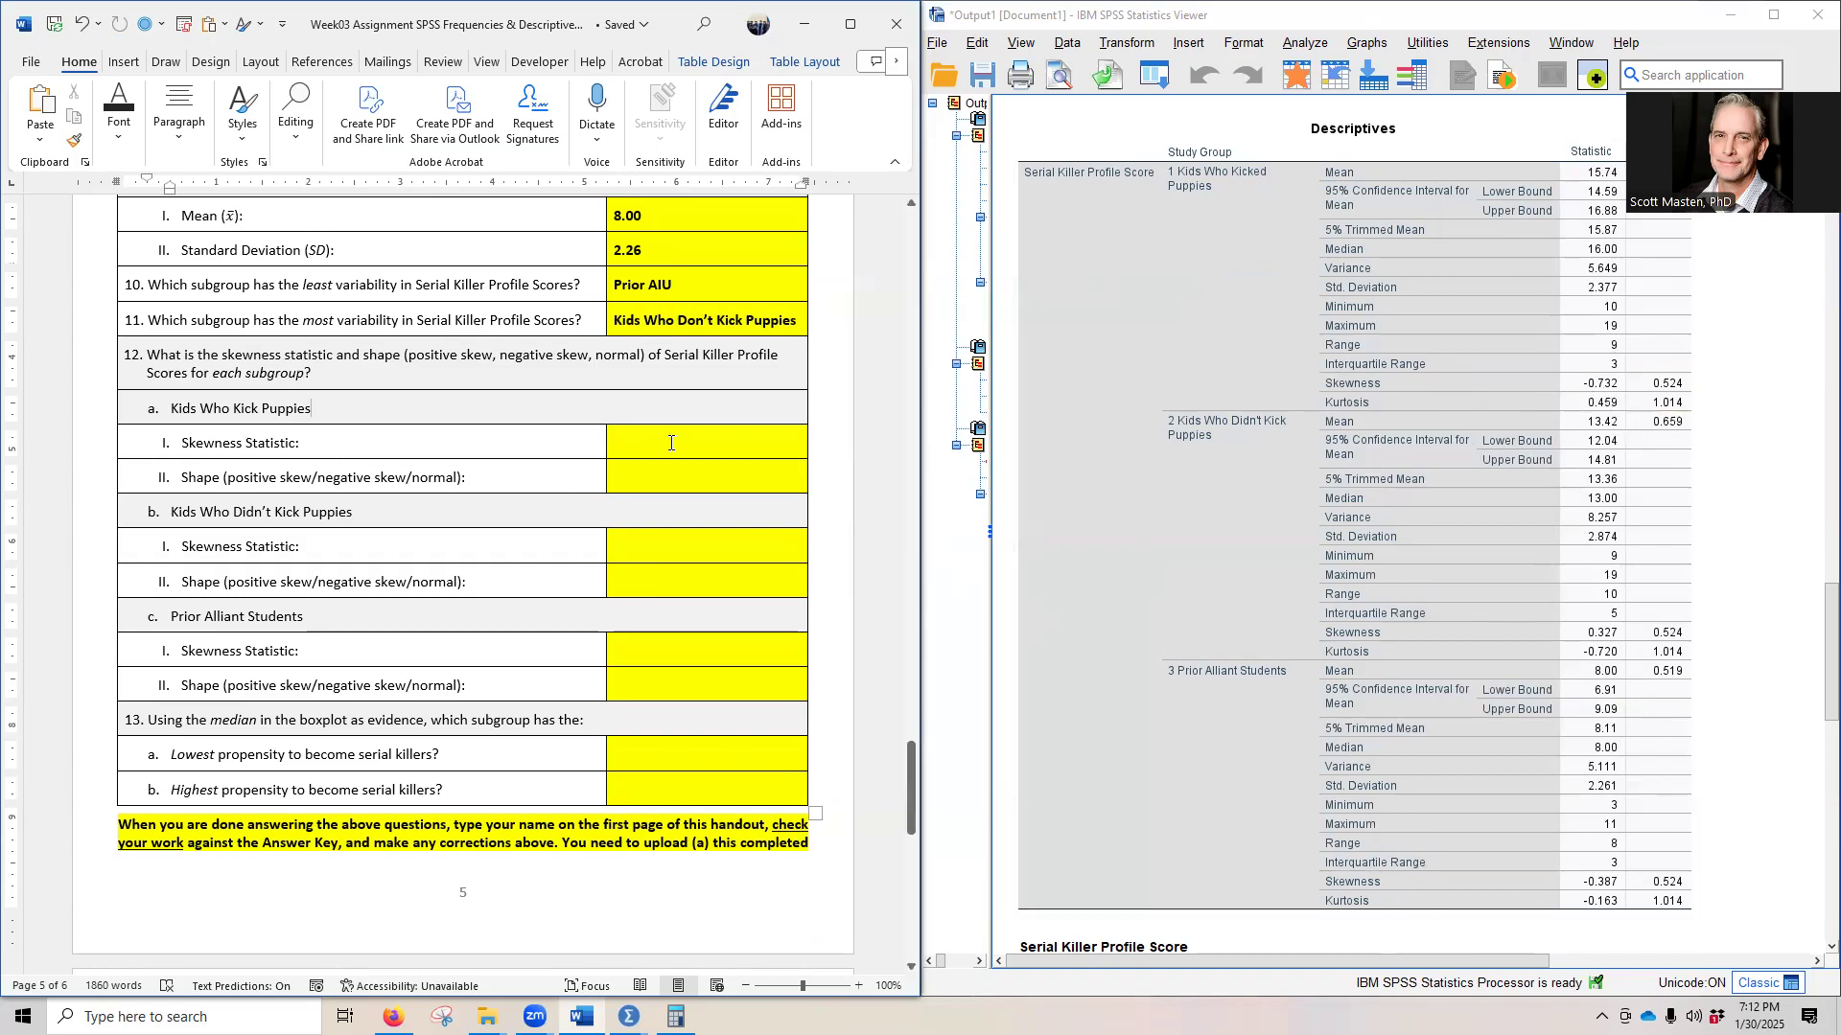
drag(631, 441, 628, 485)
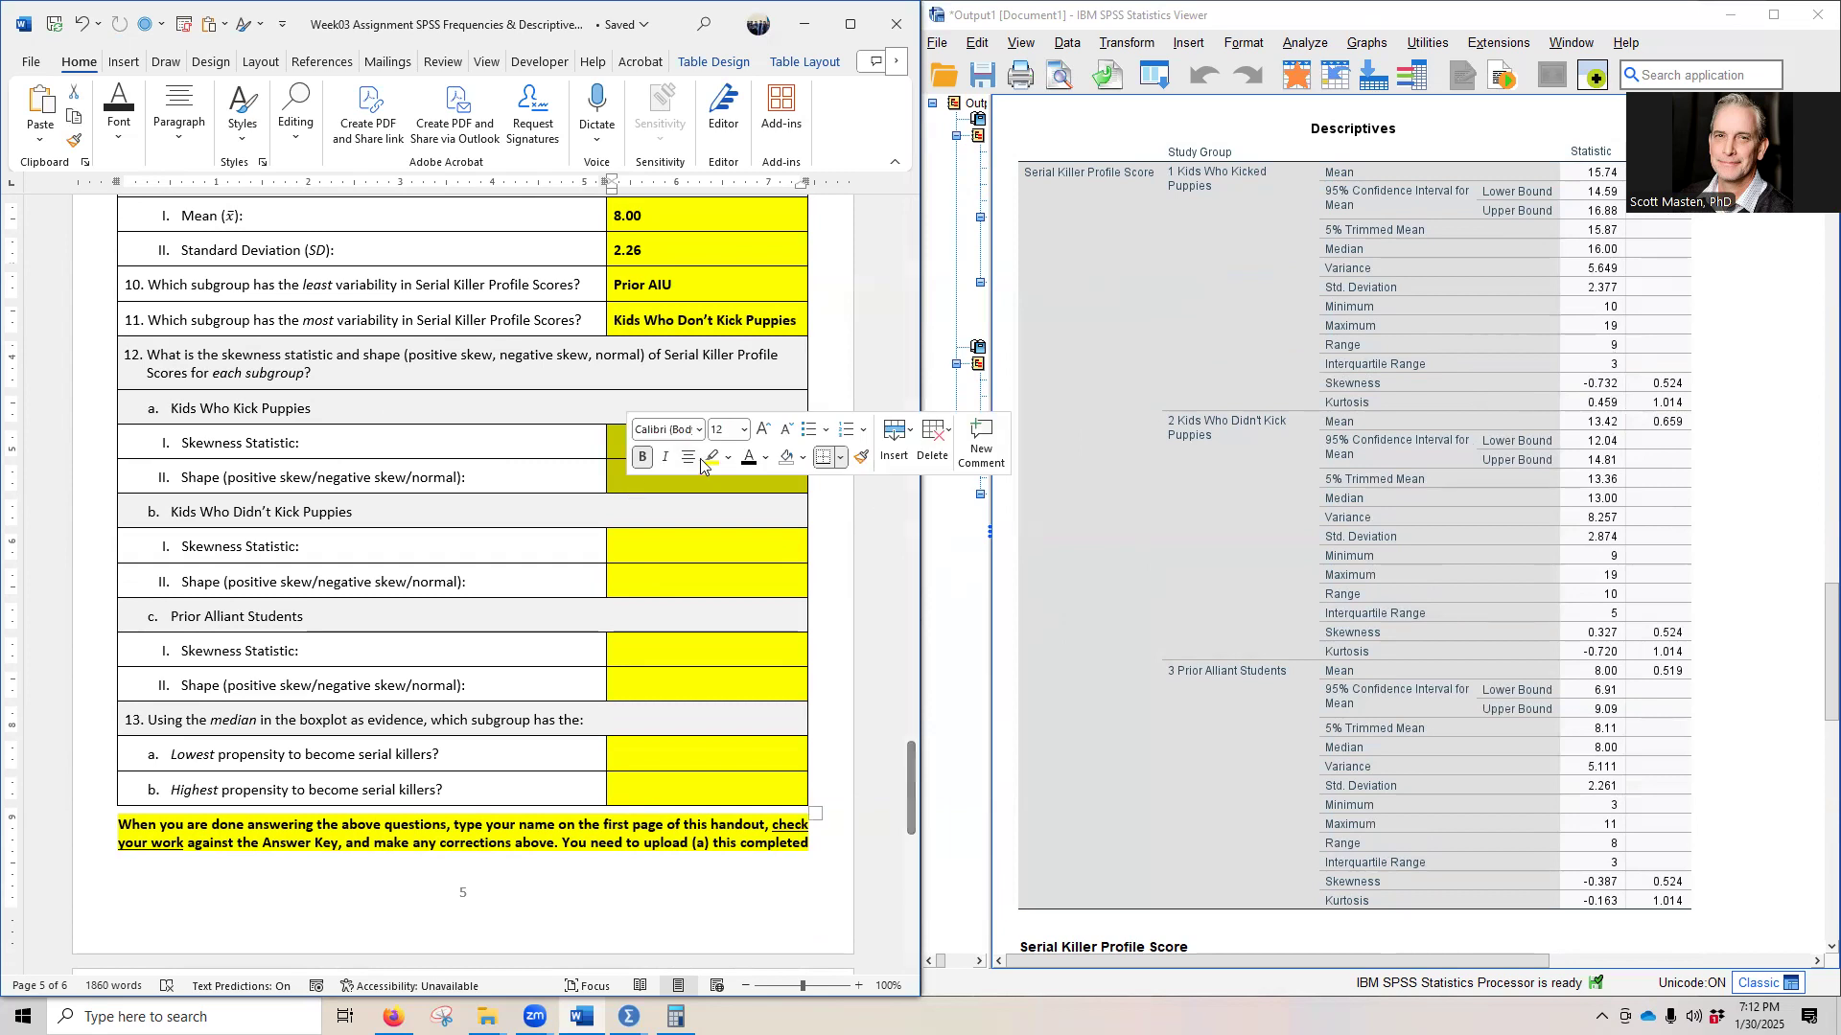
text(-0.73 Normal)
click(551, 522)
- Reveal the hidden skewness statistic and shape answers to question 12b for Kids Who Didn't Kick Puppies in black
scroll(551, 523, down, 2)
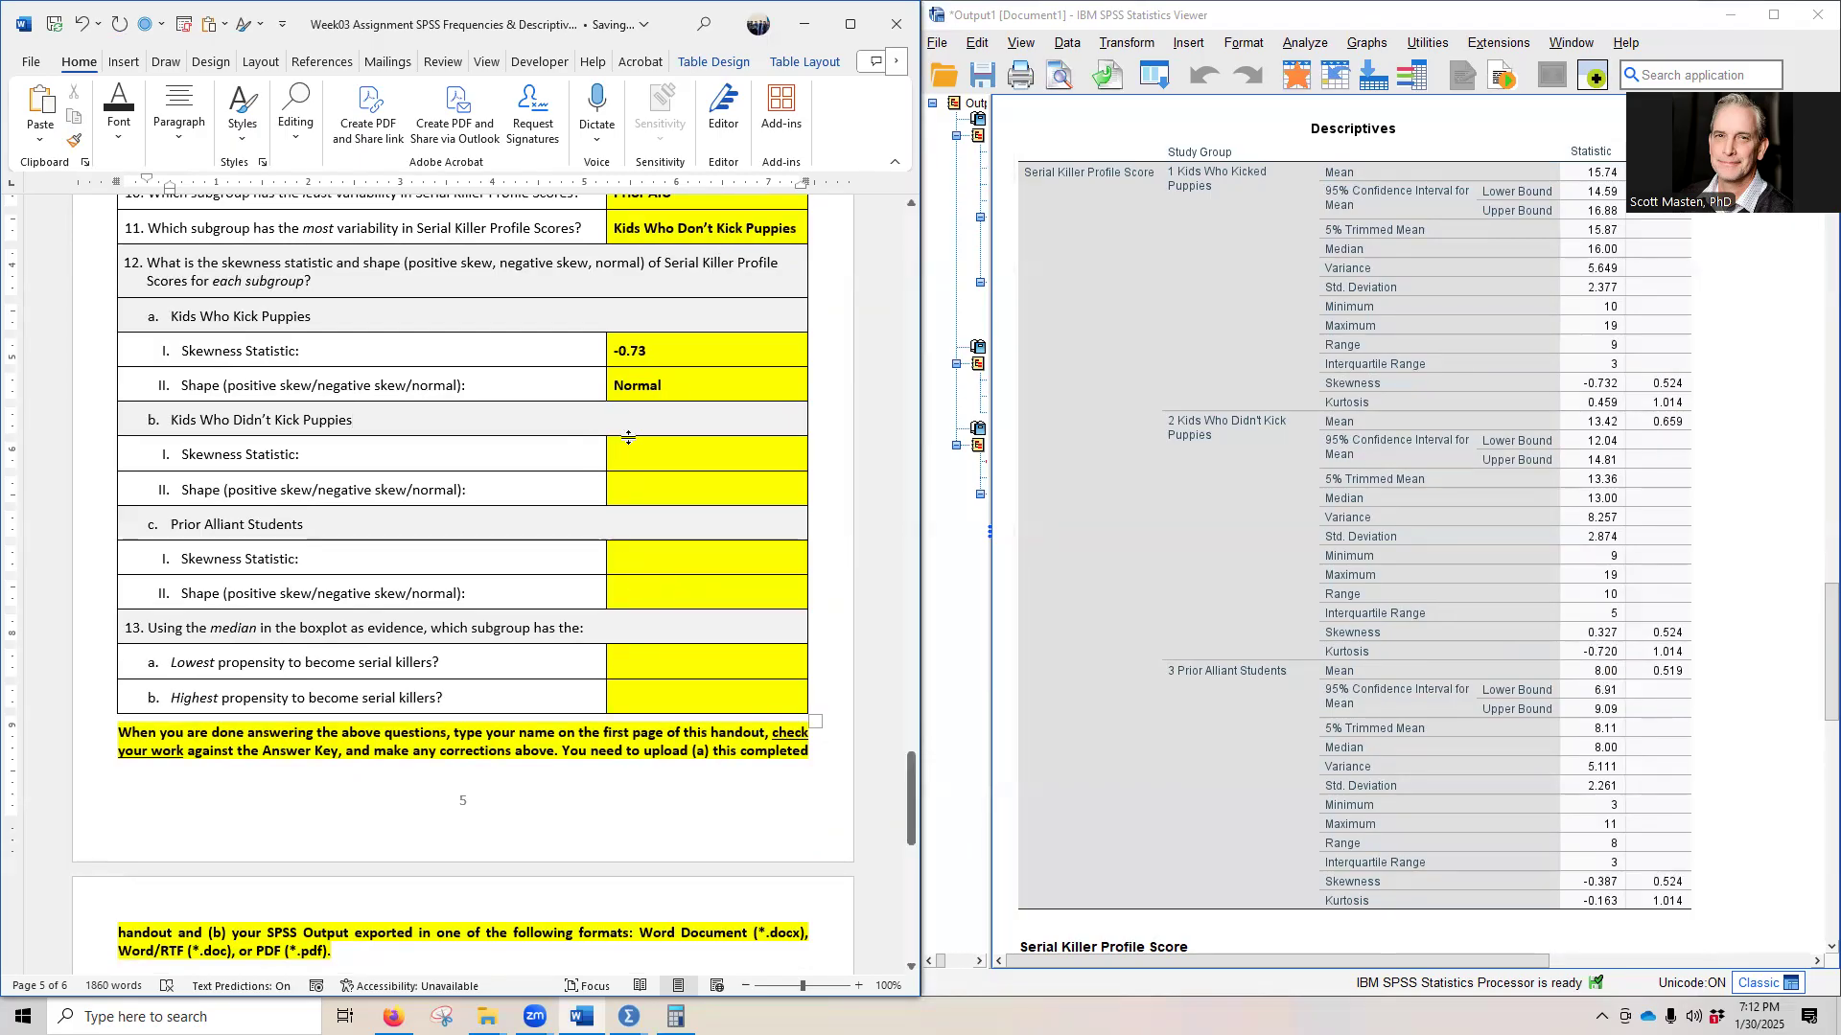
drag(645, 450, 653, 479)
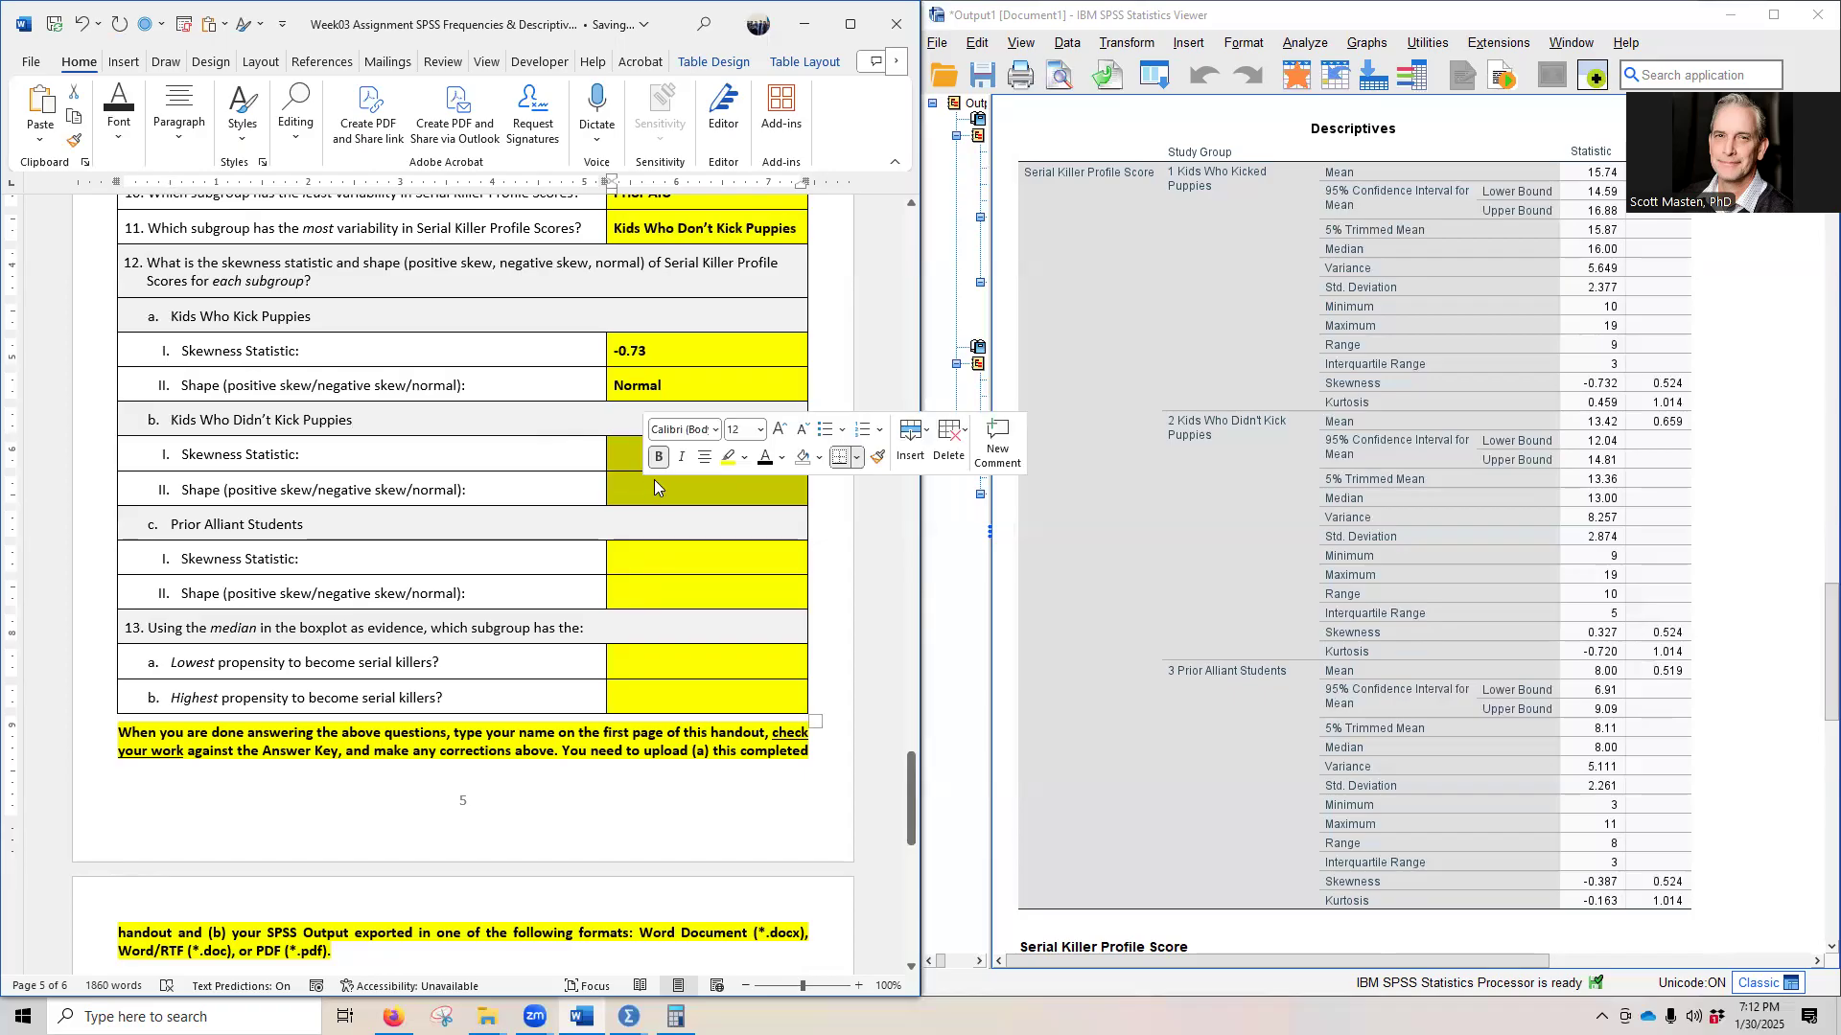
text(0.33 Normal)
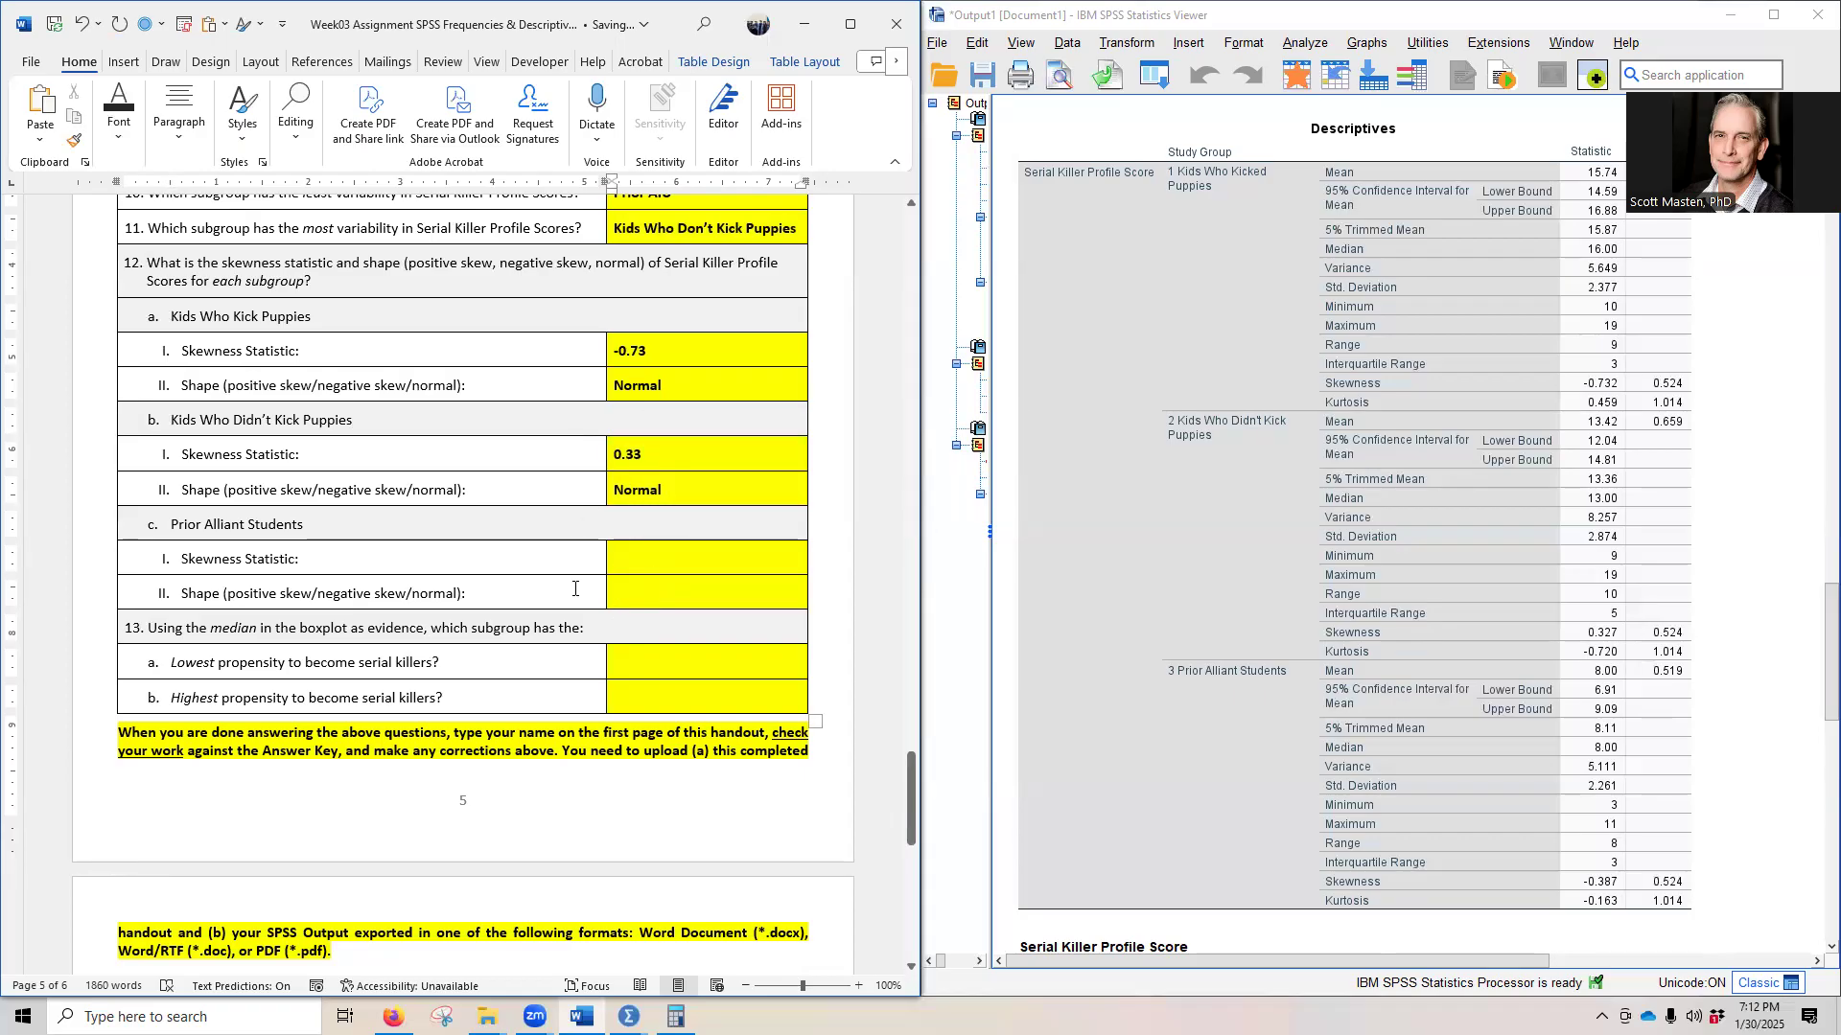
- Reveal the hidden skewness statistic and shape answers to question 12c for Prior Alliant Students in black
scroll(575, 588, down, 3)
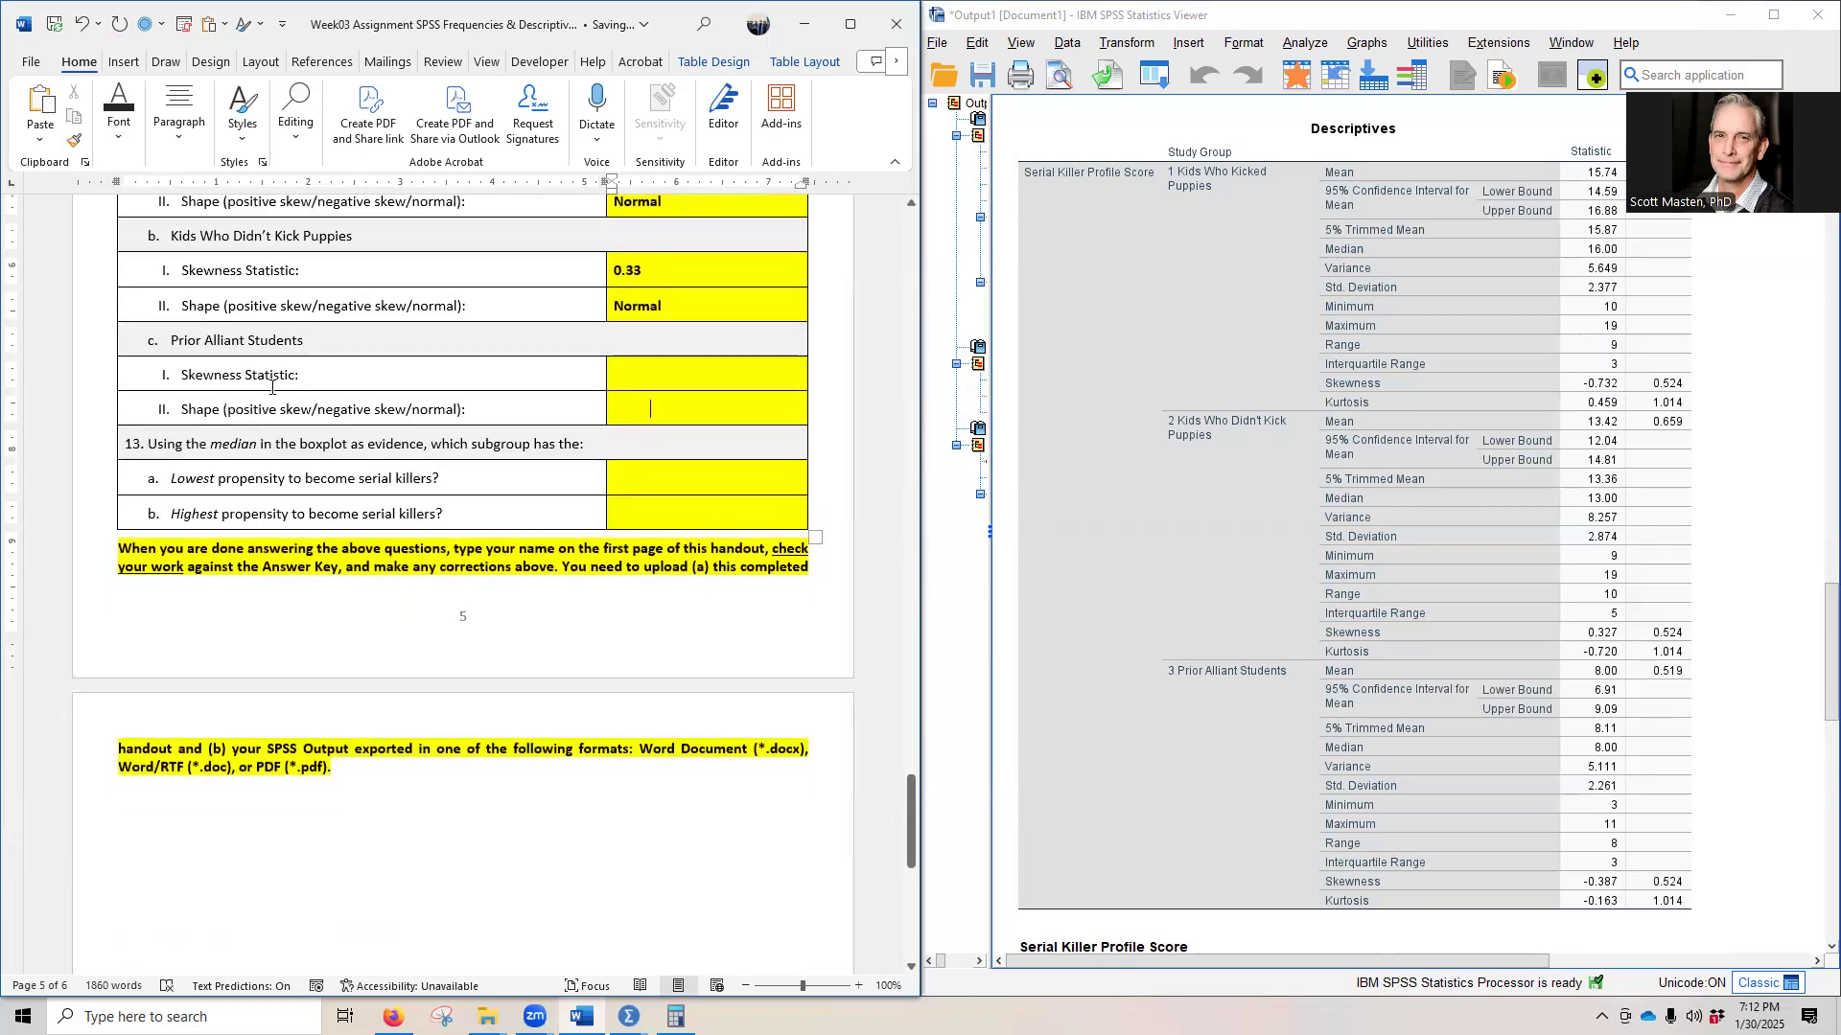
click(1473, 853)
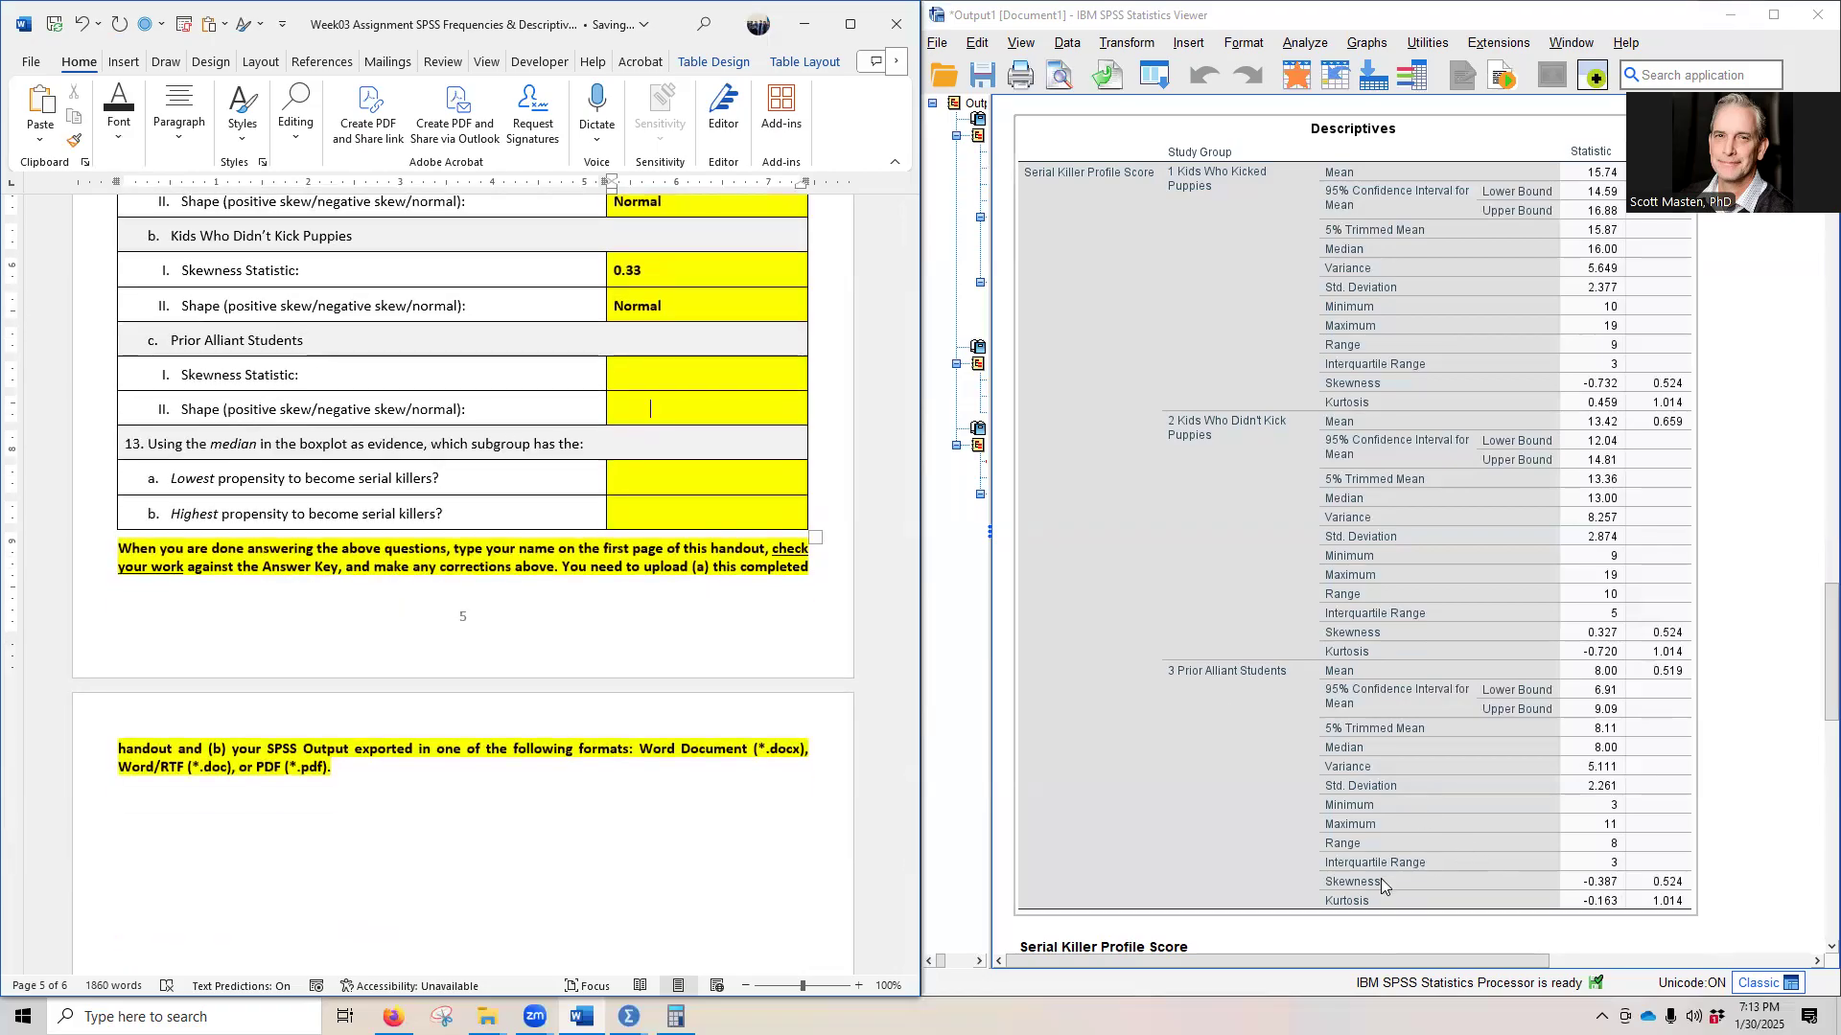
click(1609, 899)
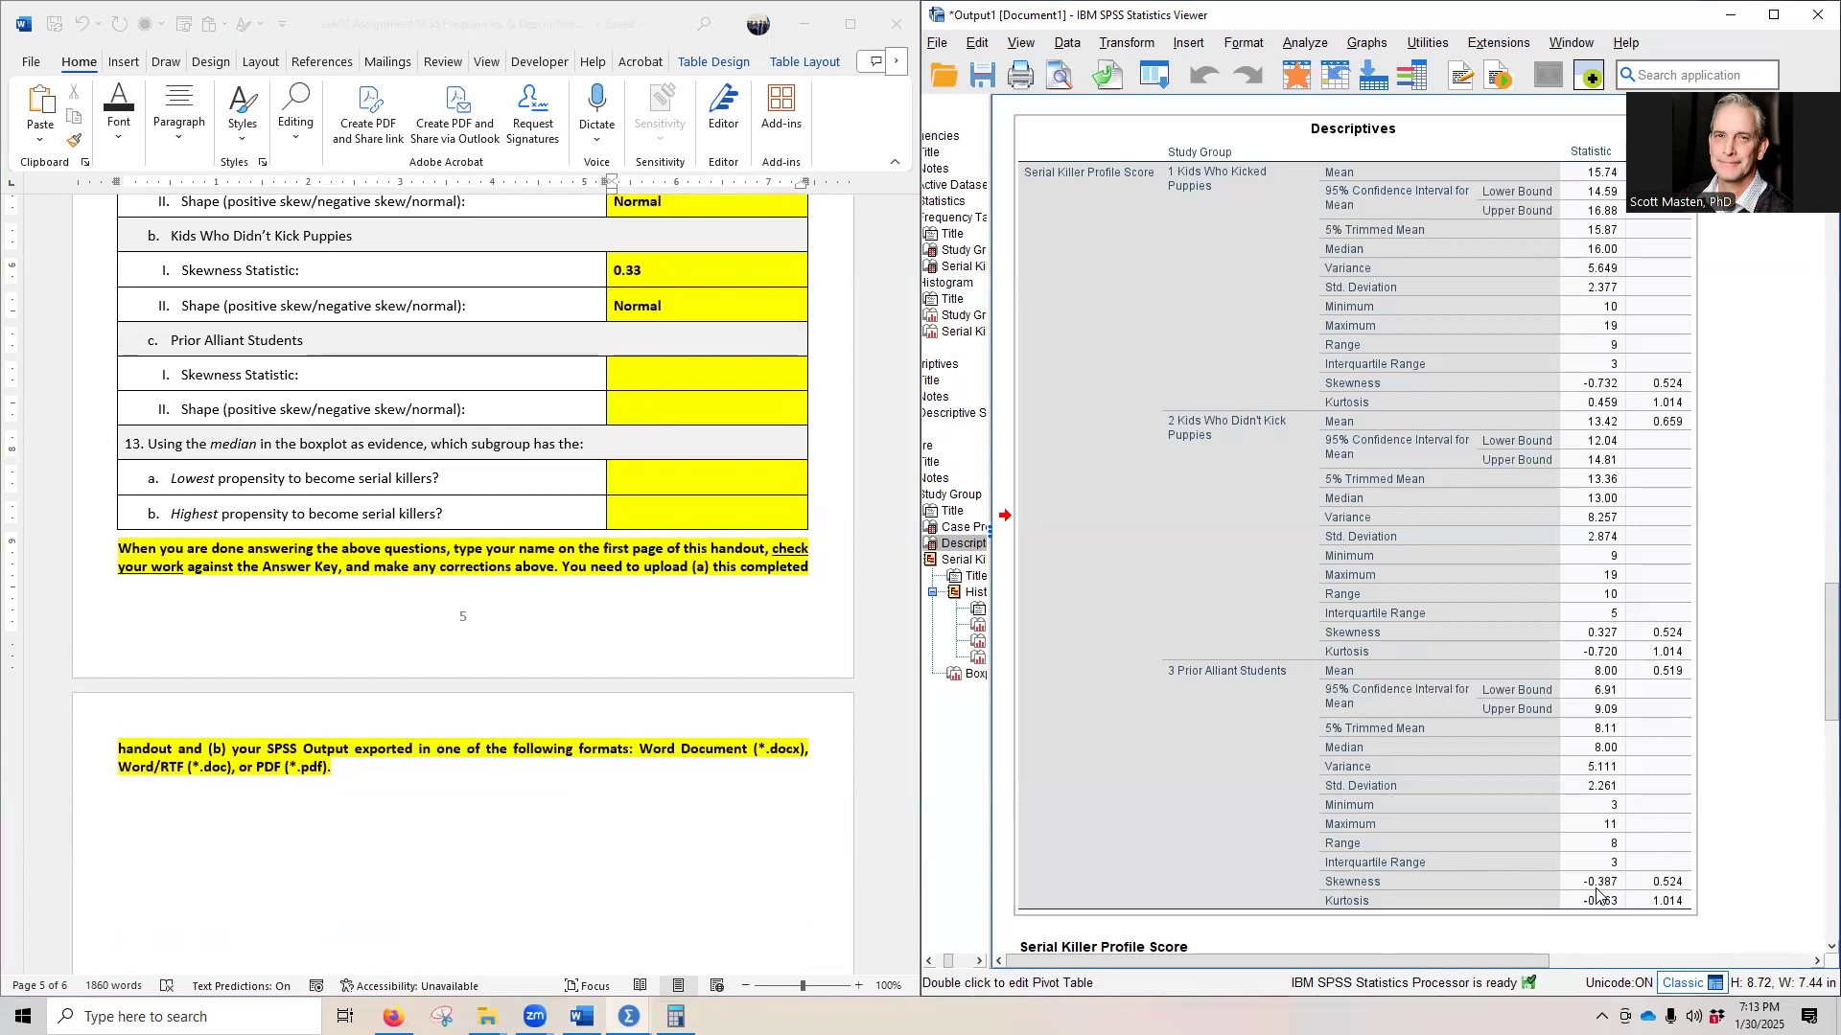
click(652, 375)
key(ctrl+z)
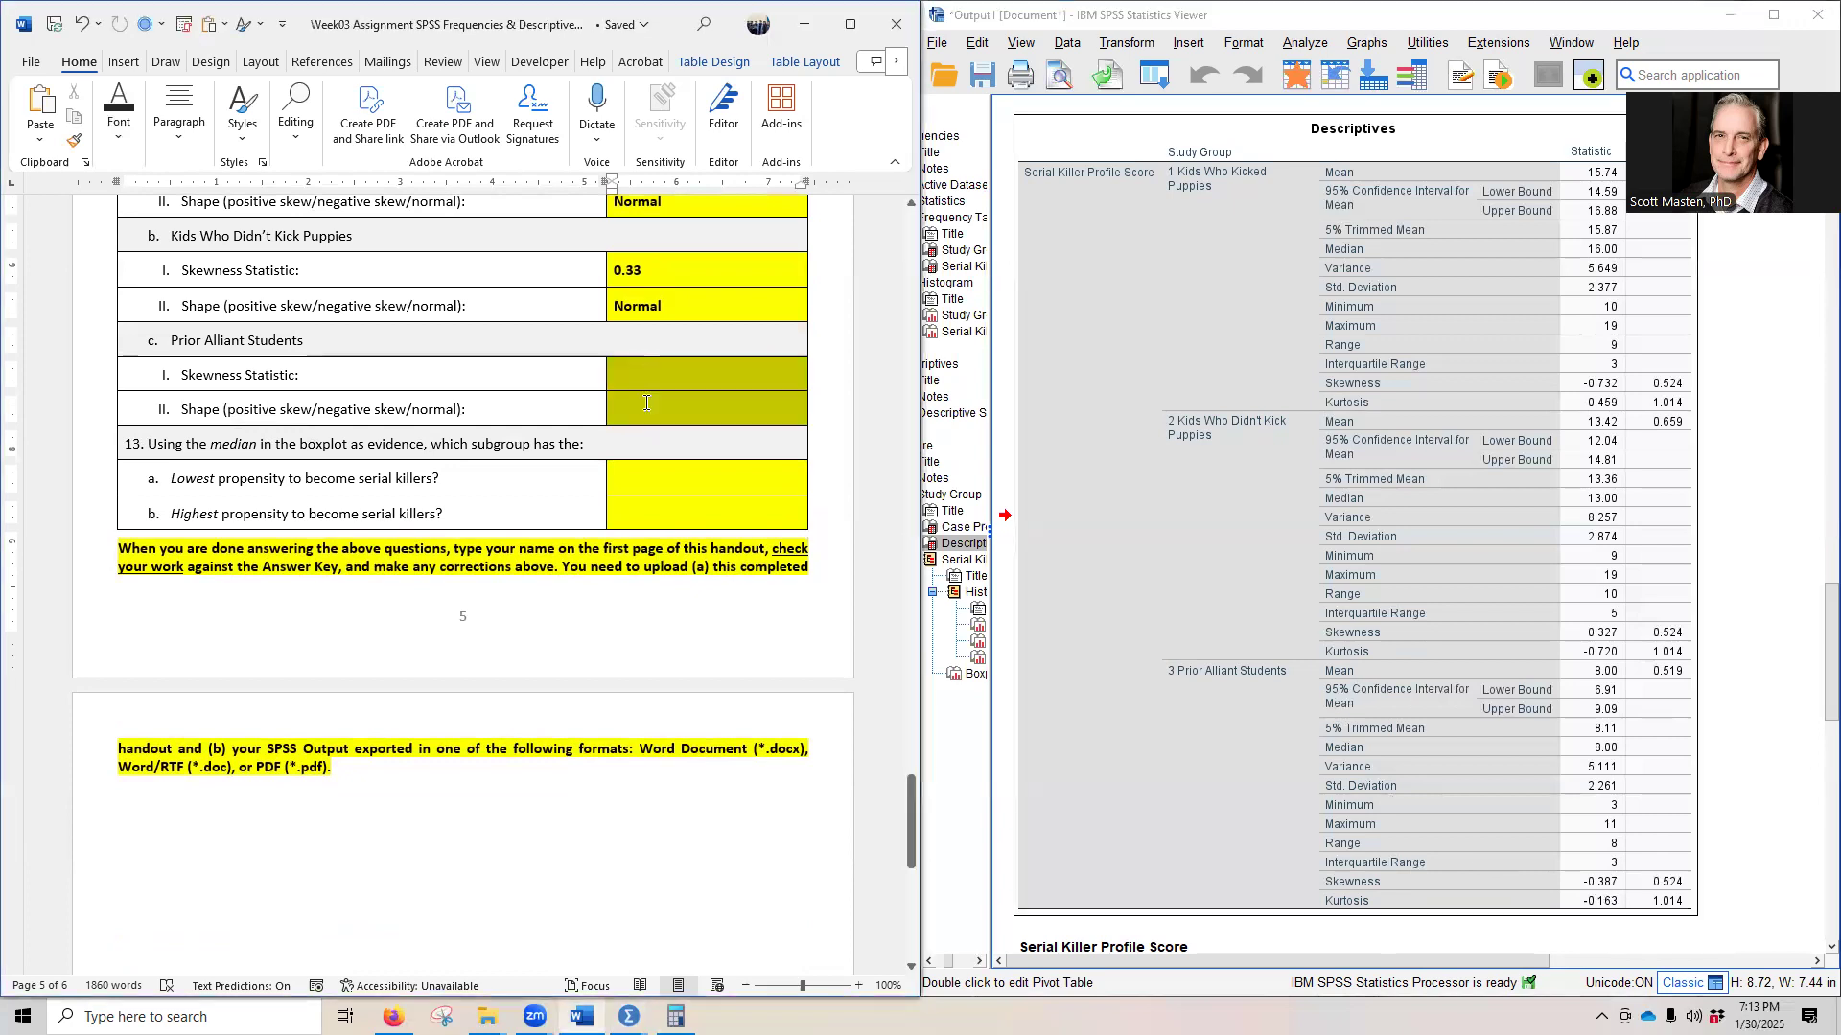
click(477, 489)
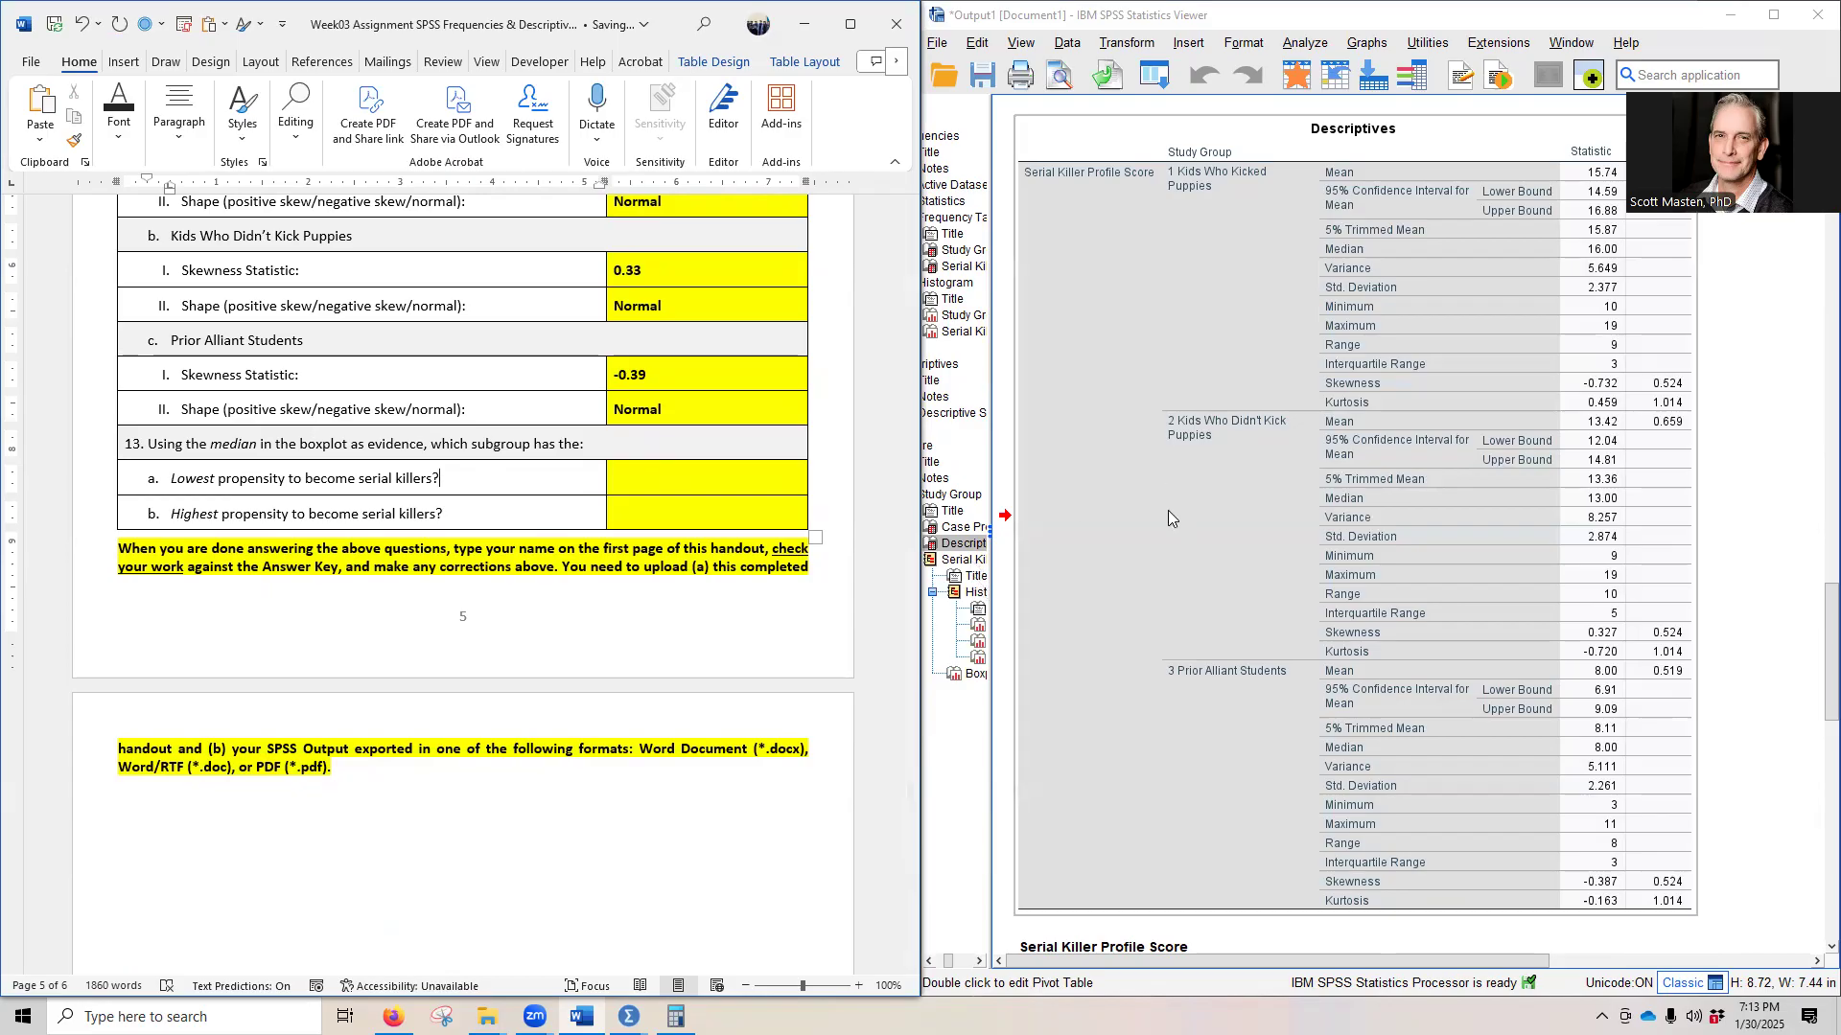
- Check the study group boxplot medians and reveal question 13a's hidden answer on the lowest propensity to become serial killers in black
scroll(1171, 479, down, 15)
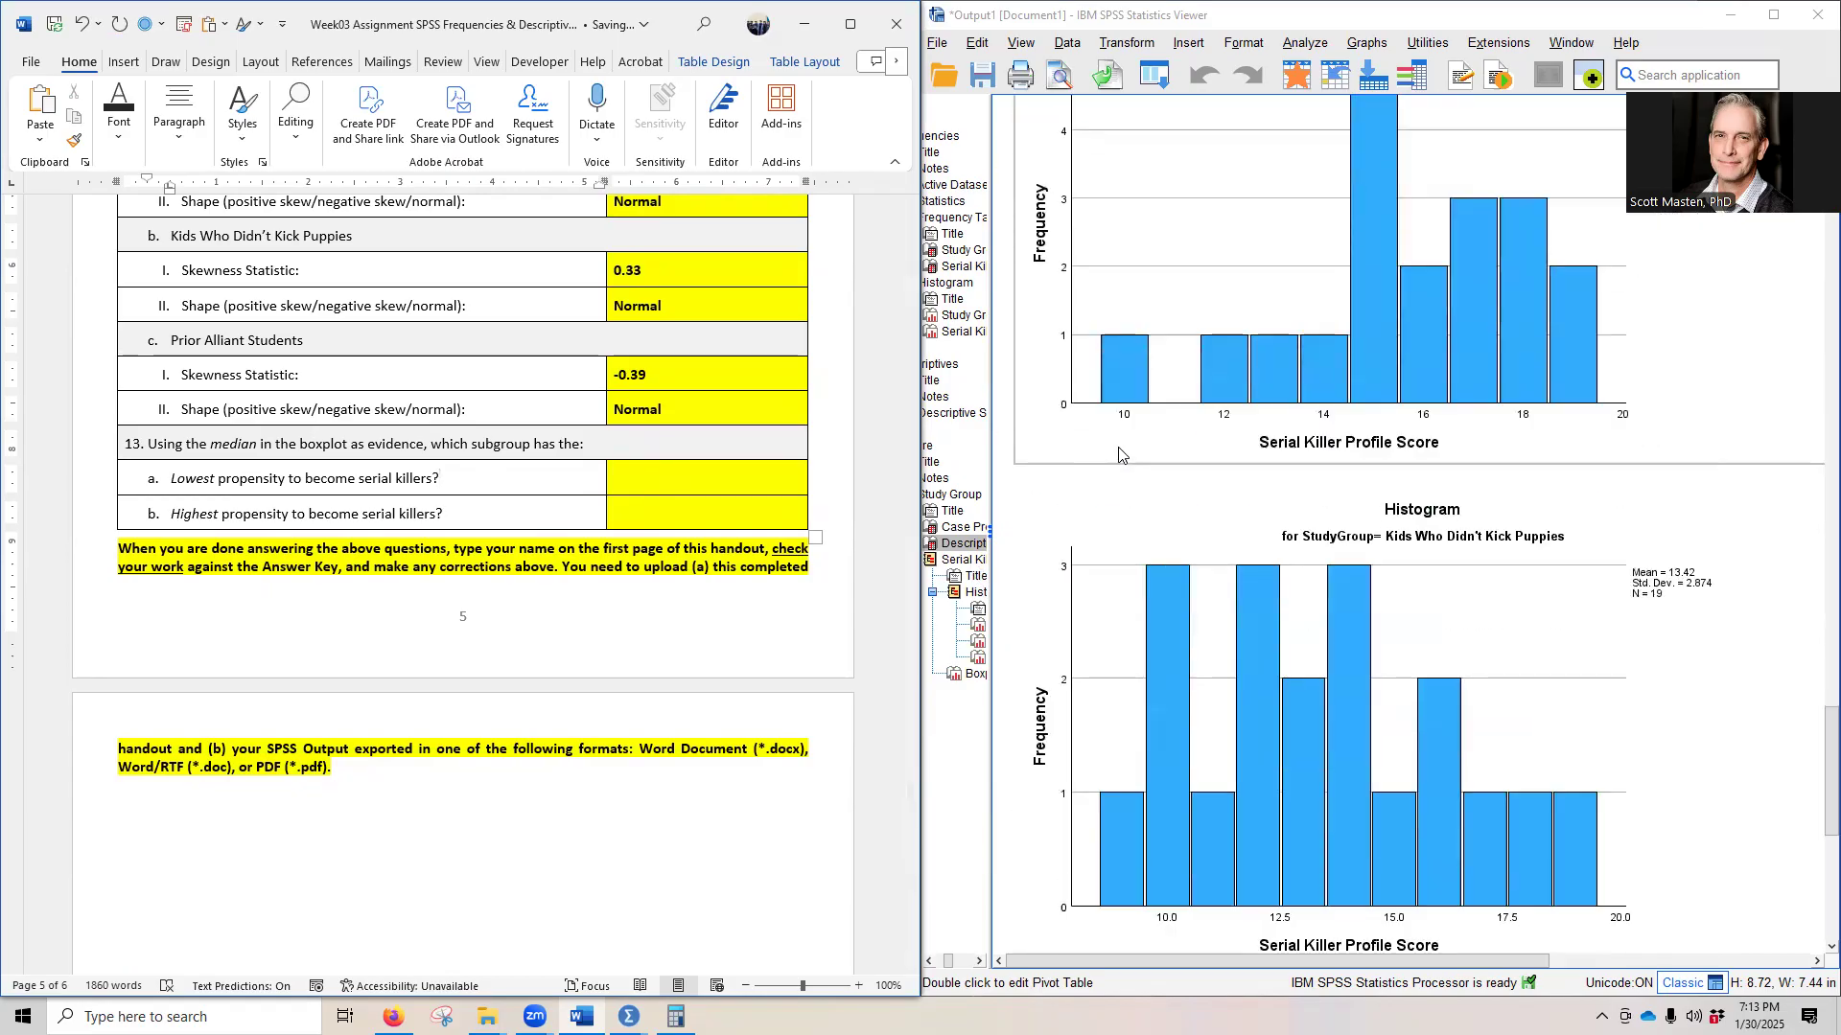
scroll(1107, 457, down, 5)
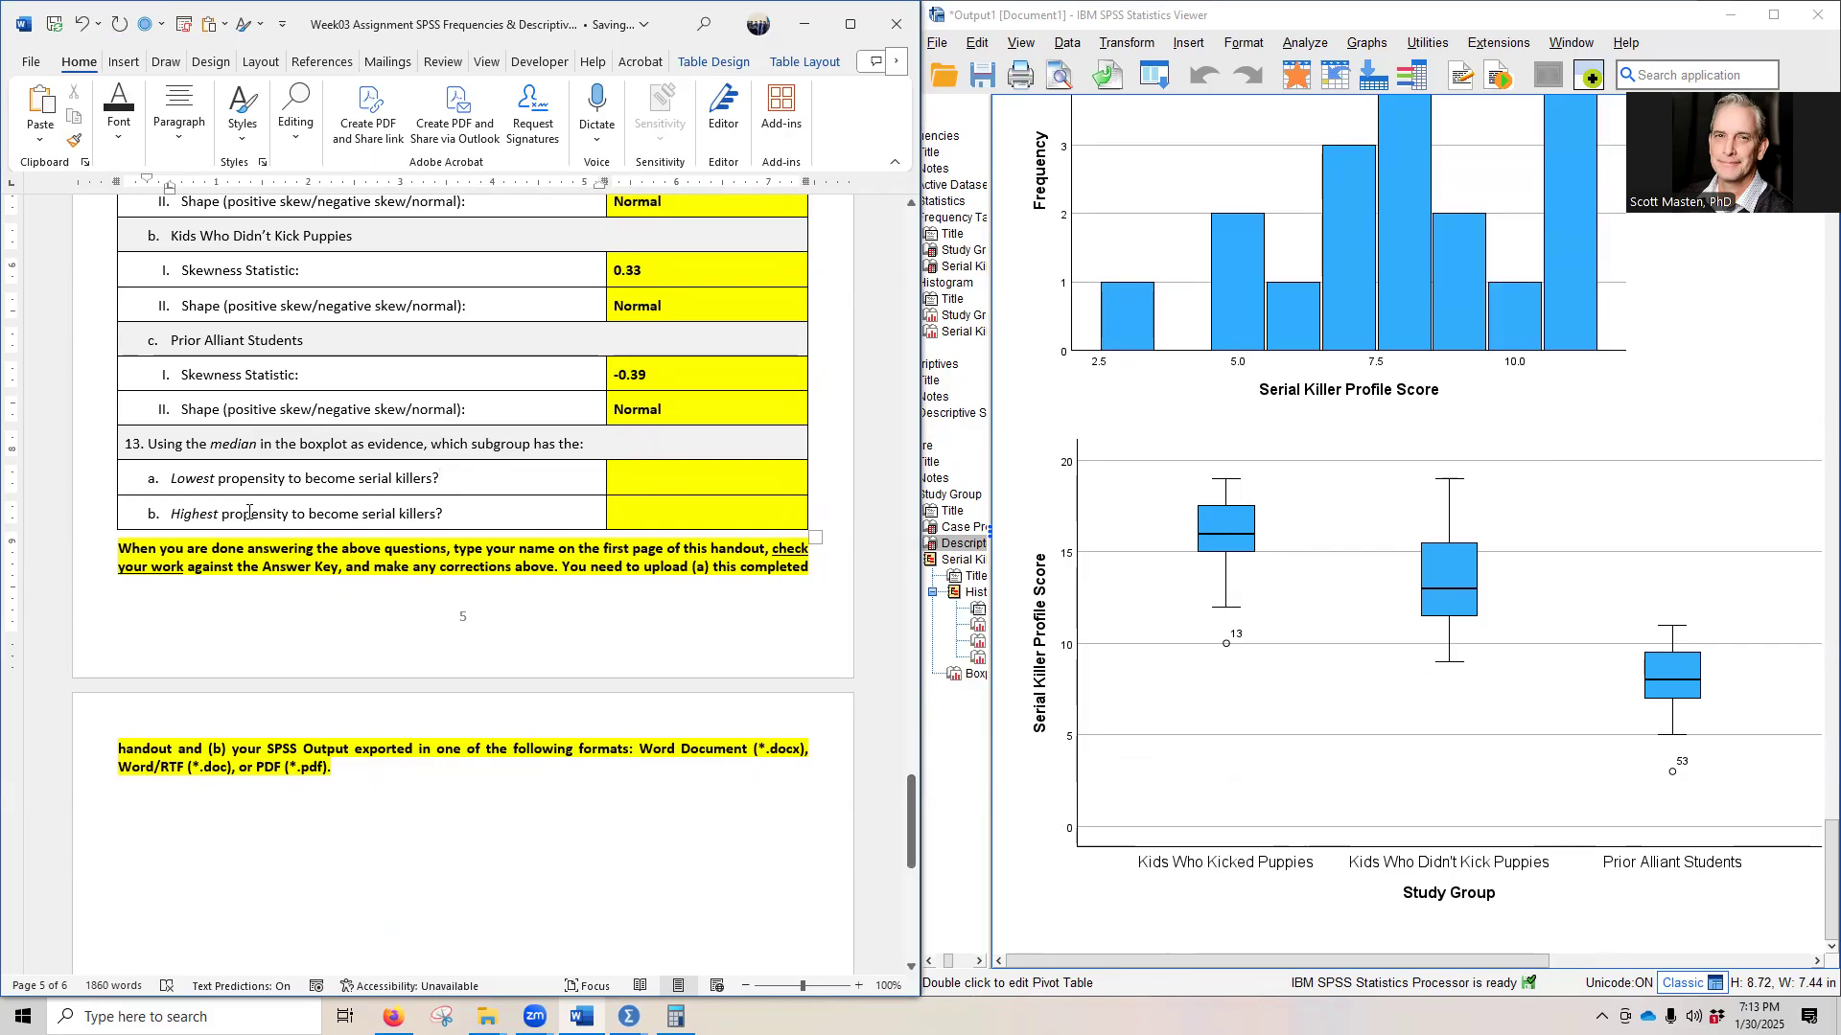
click(724, 567)
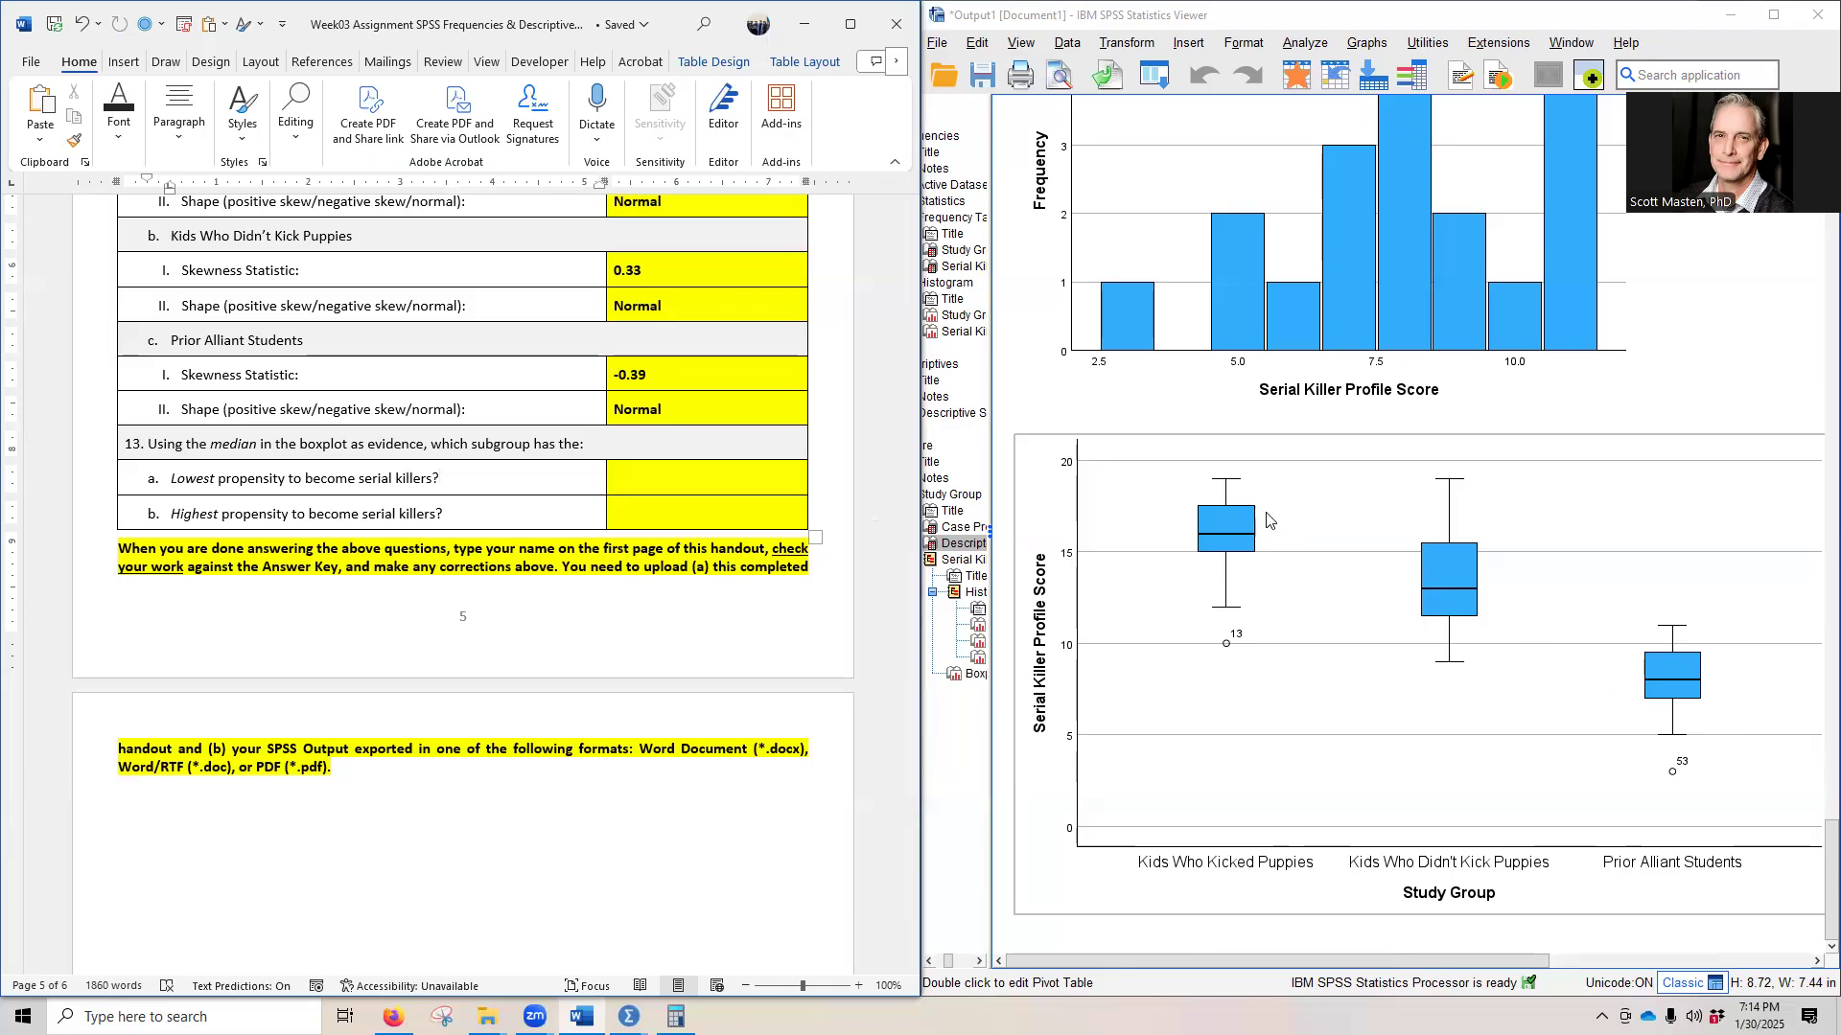
click(604, 490)
text(Prior AIU Students)
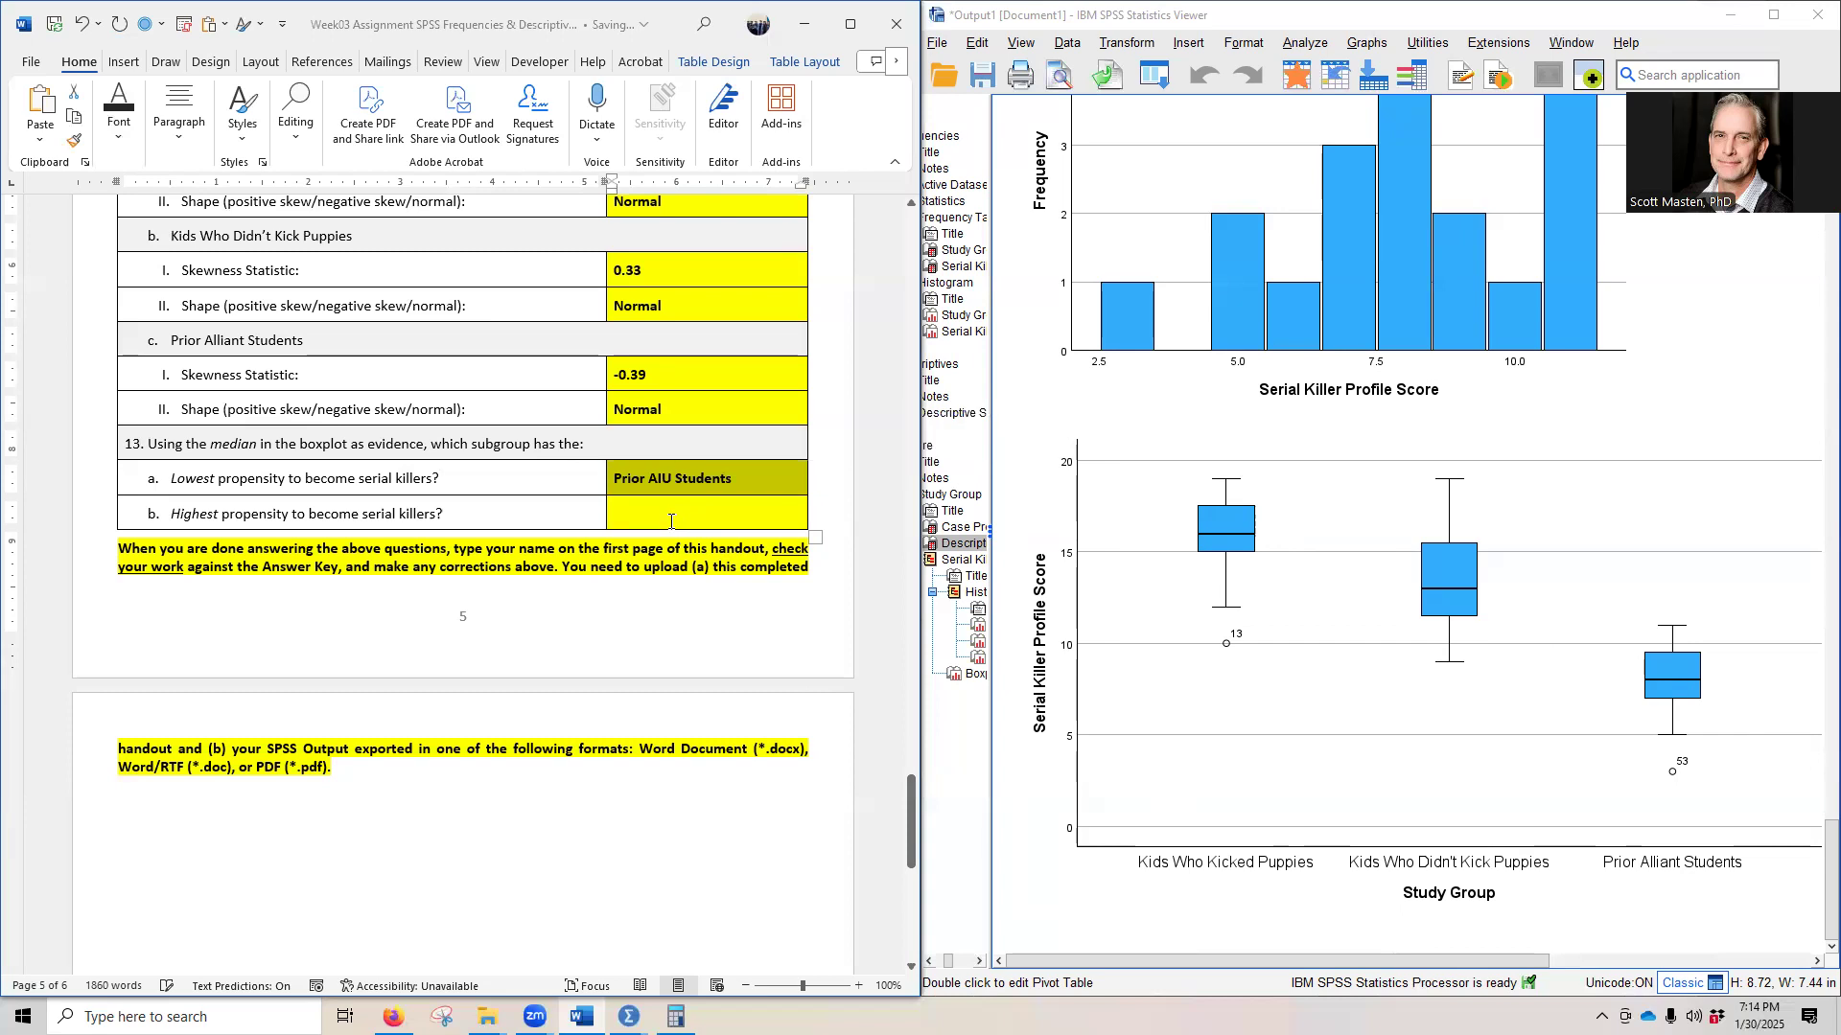
- Reveal the hidden answer to question 13b on the subgroup with the highest propensity to become serial killers in black
click(674, 516)
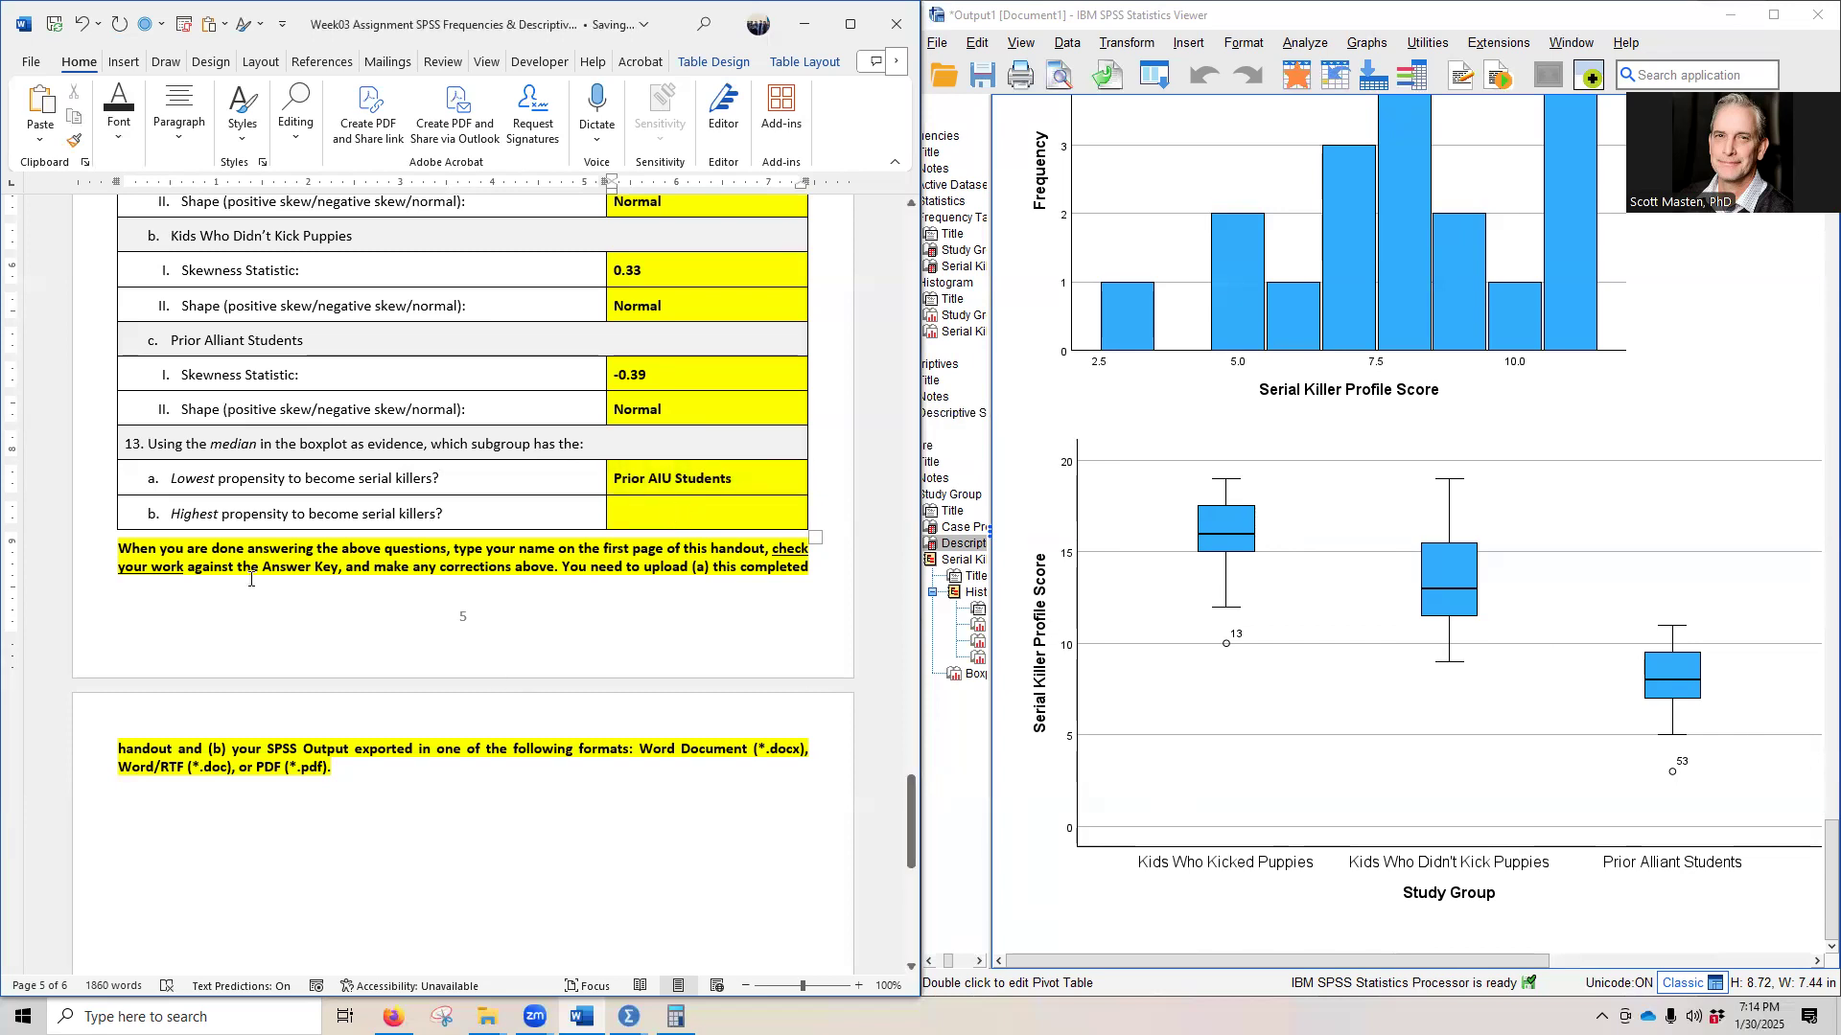
click(1623, 867)
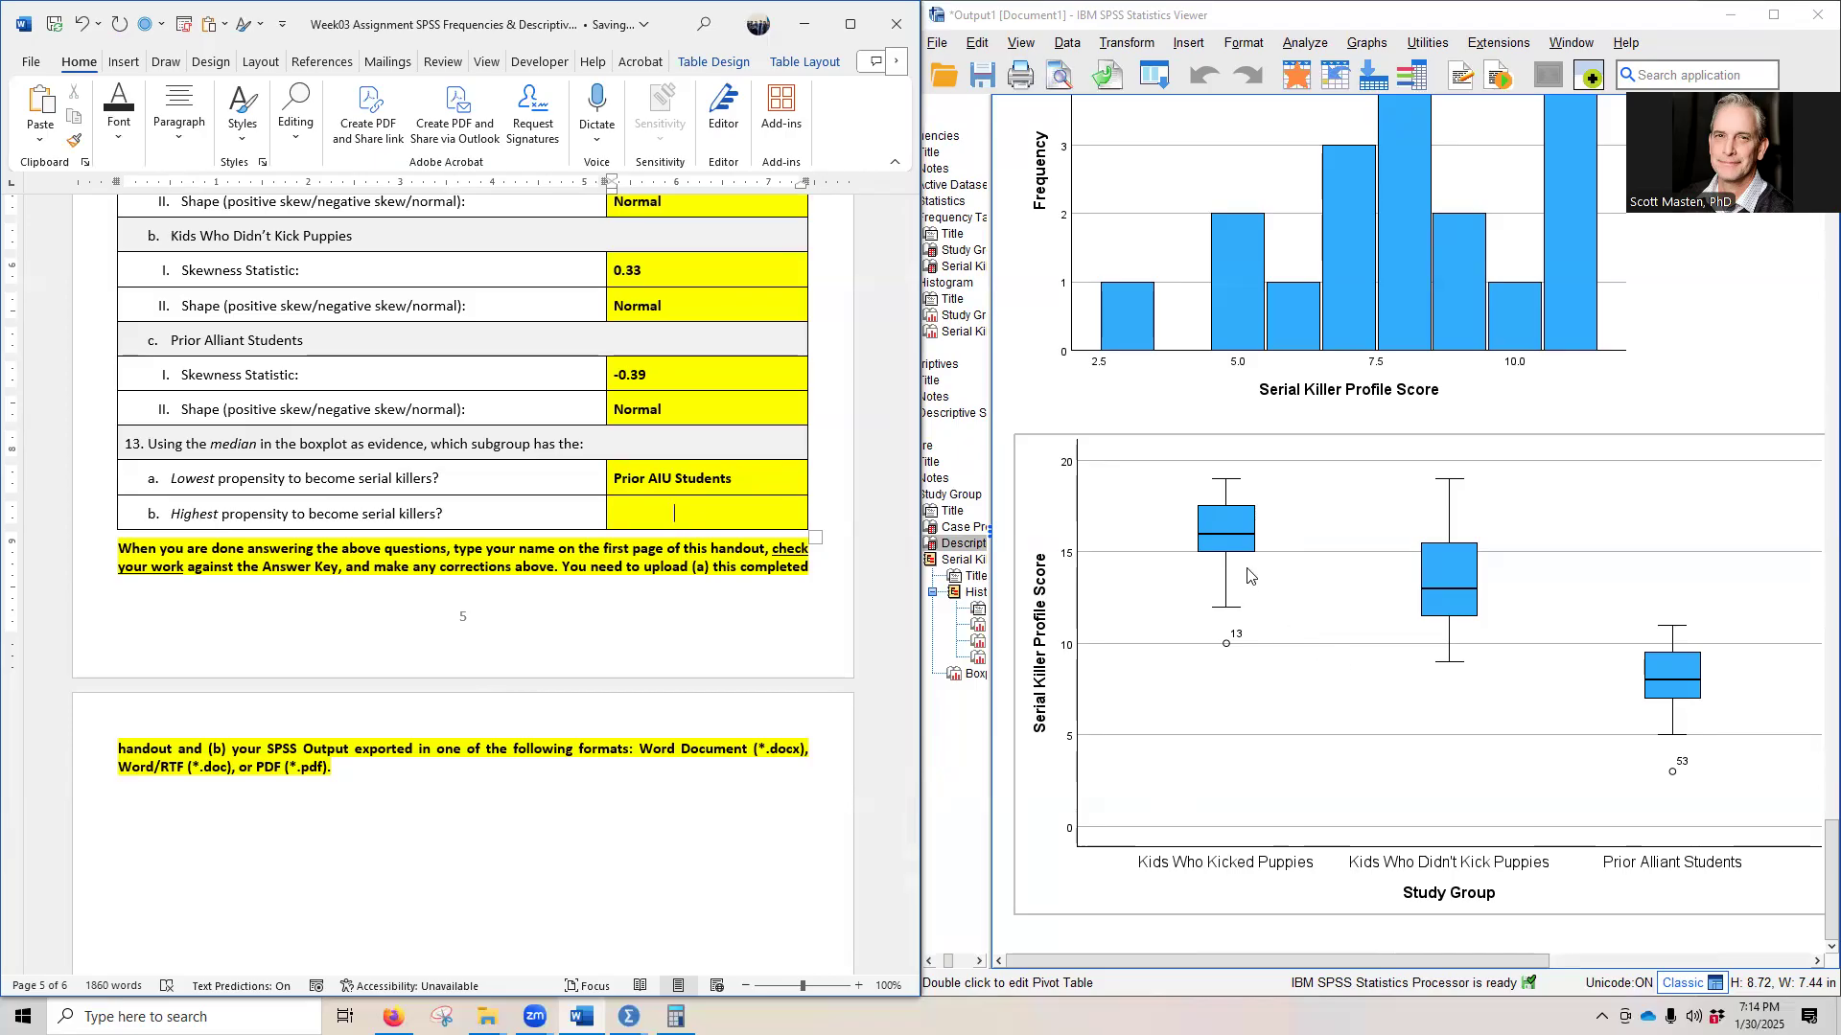
click(607, 516)
click(732, 481)
click(493, 516)
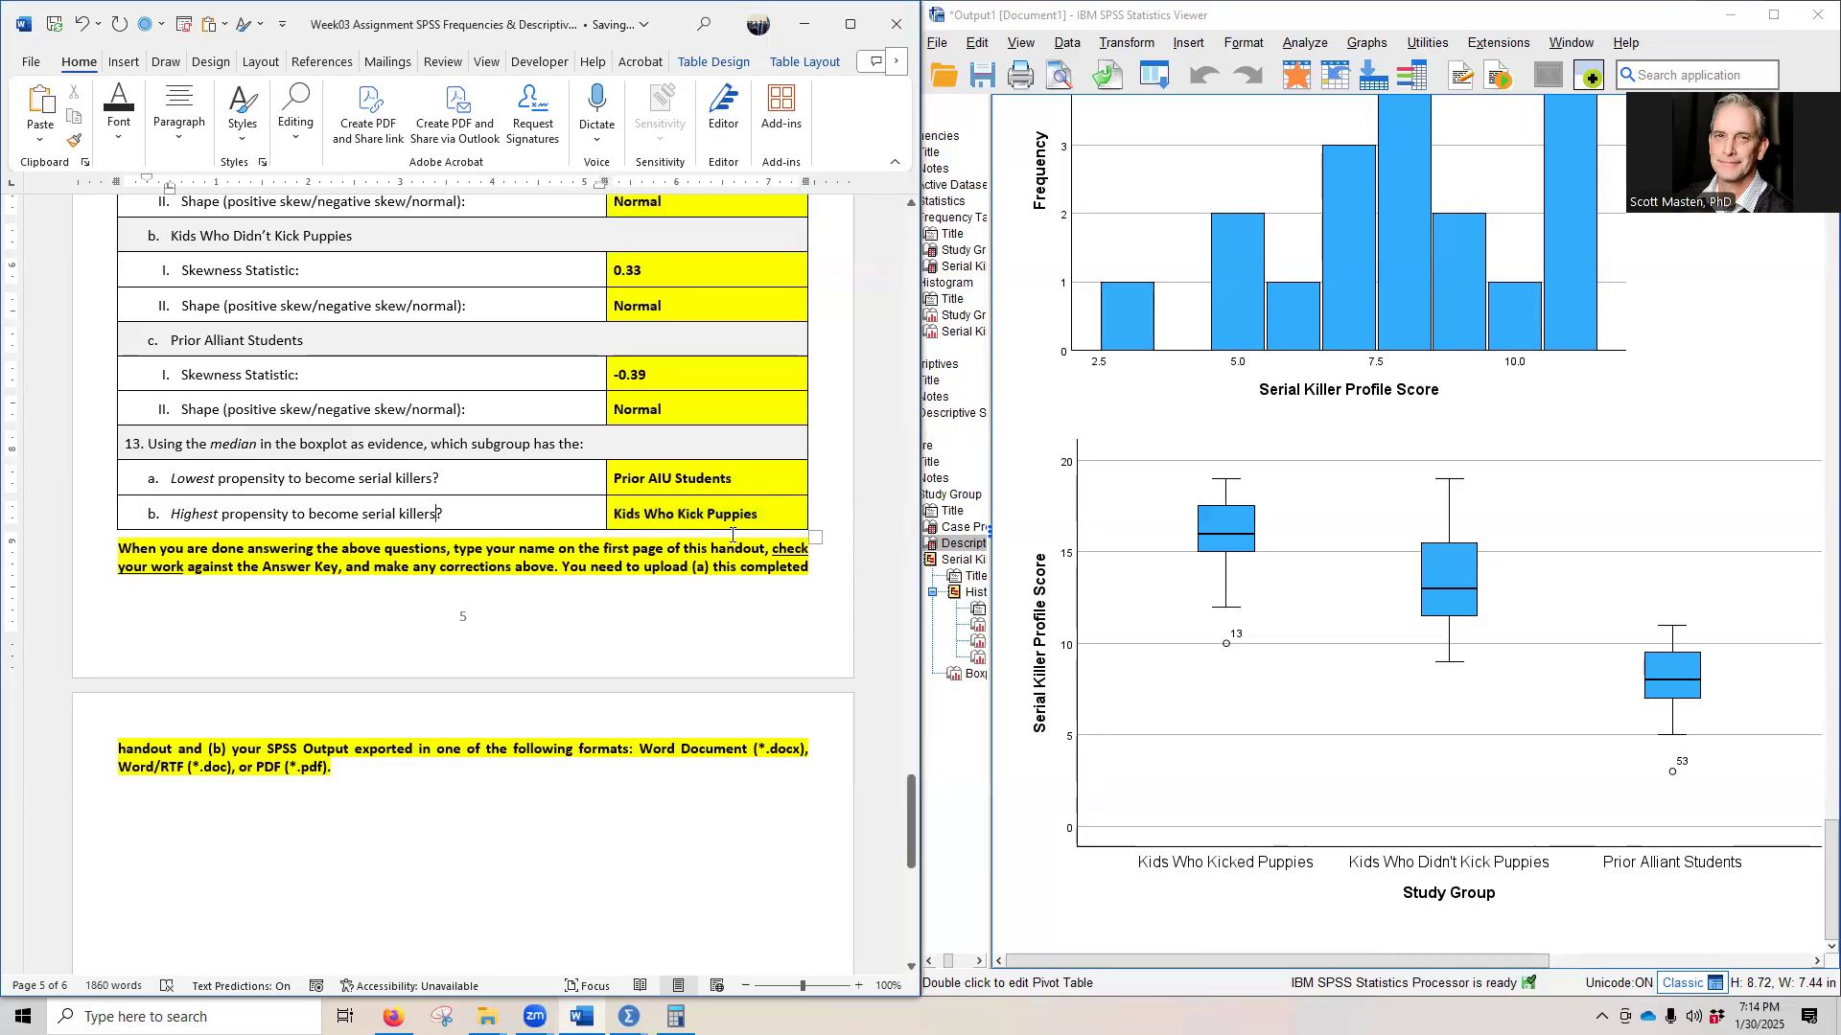
click(450, 109)
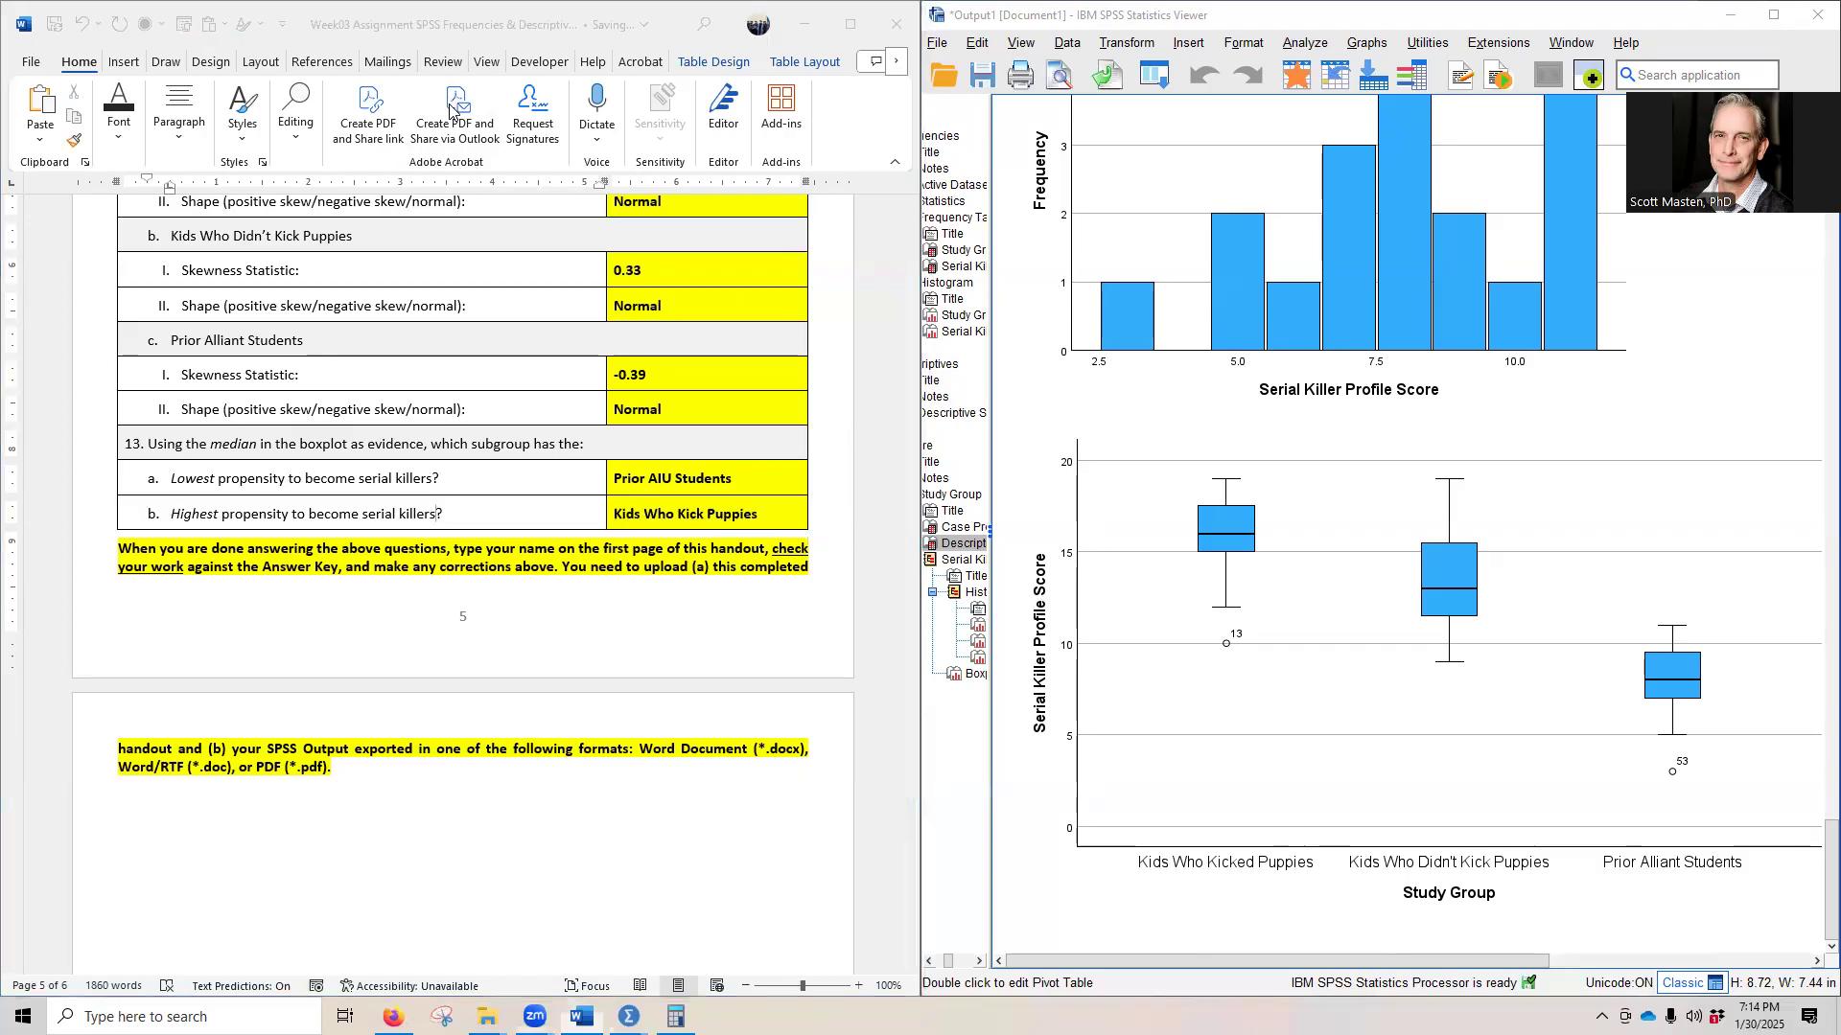
scroll(888, 763, down, 5)
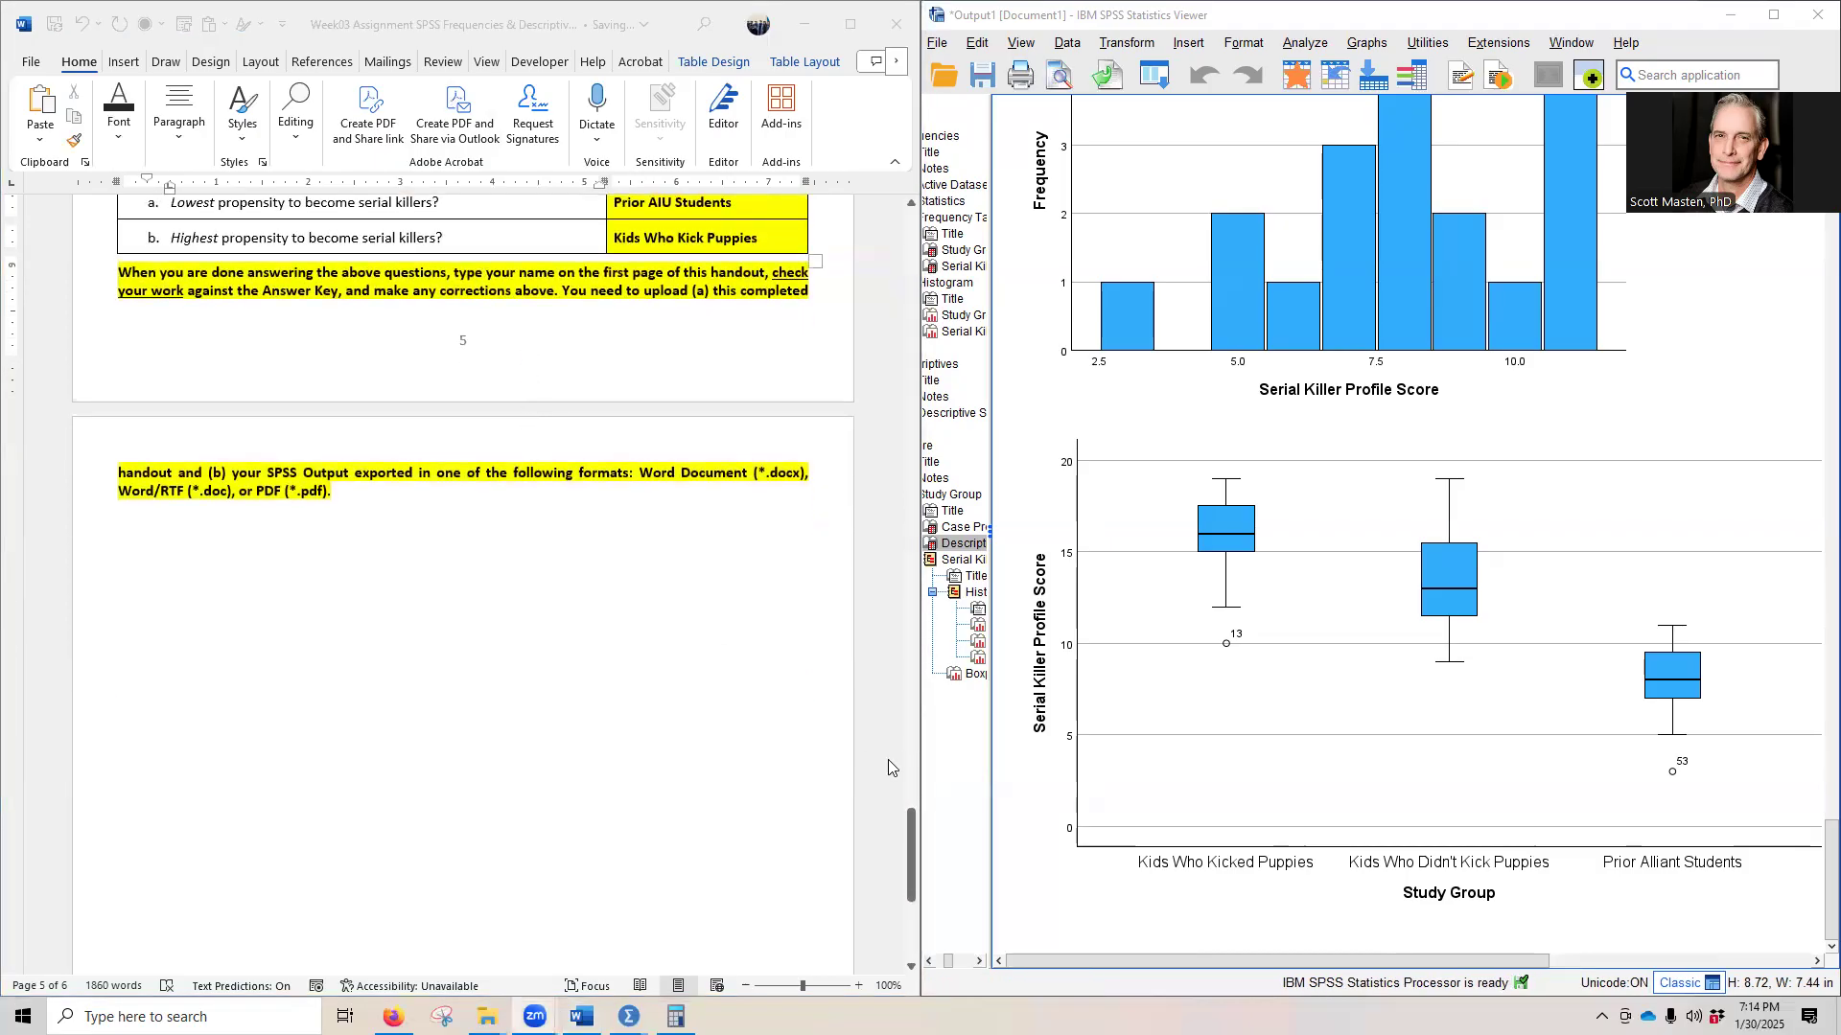
- Append a hyphen and the student's name to the Frequencies title at the start of the SPSS output
scroll(1115, 537, up, 5)
drag(1831, 801, 1831, 235)
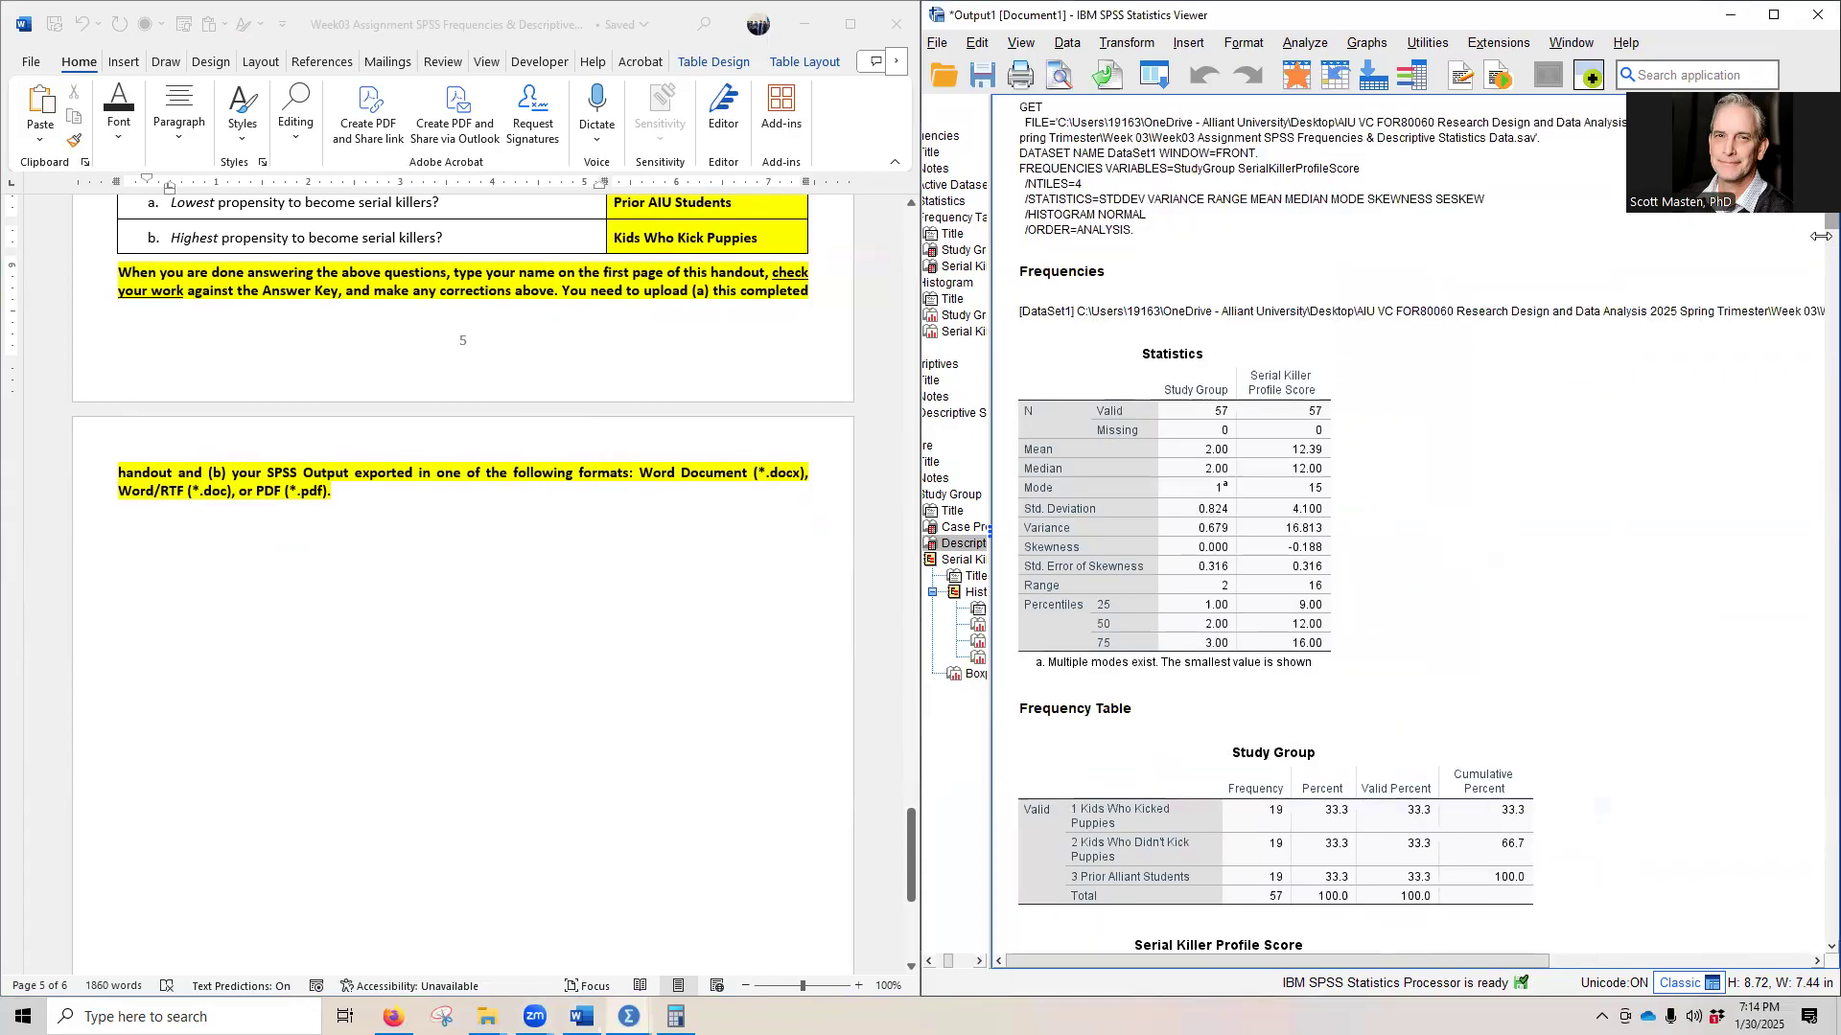
click(1075, 269)
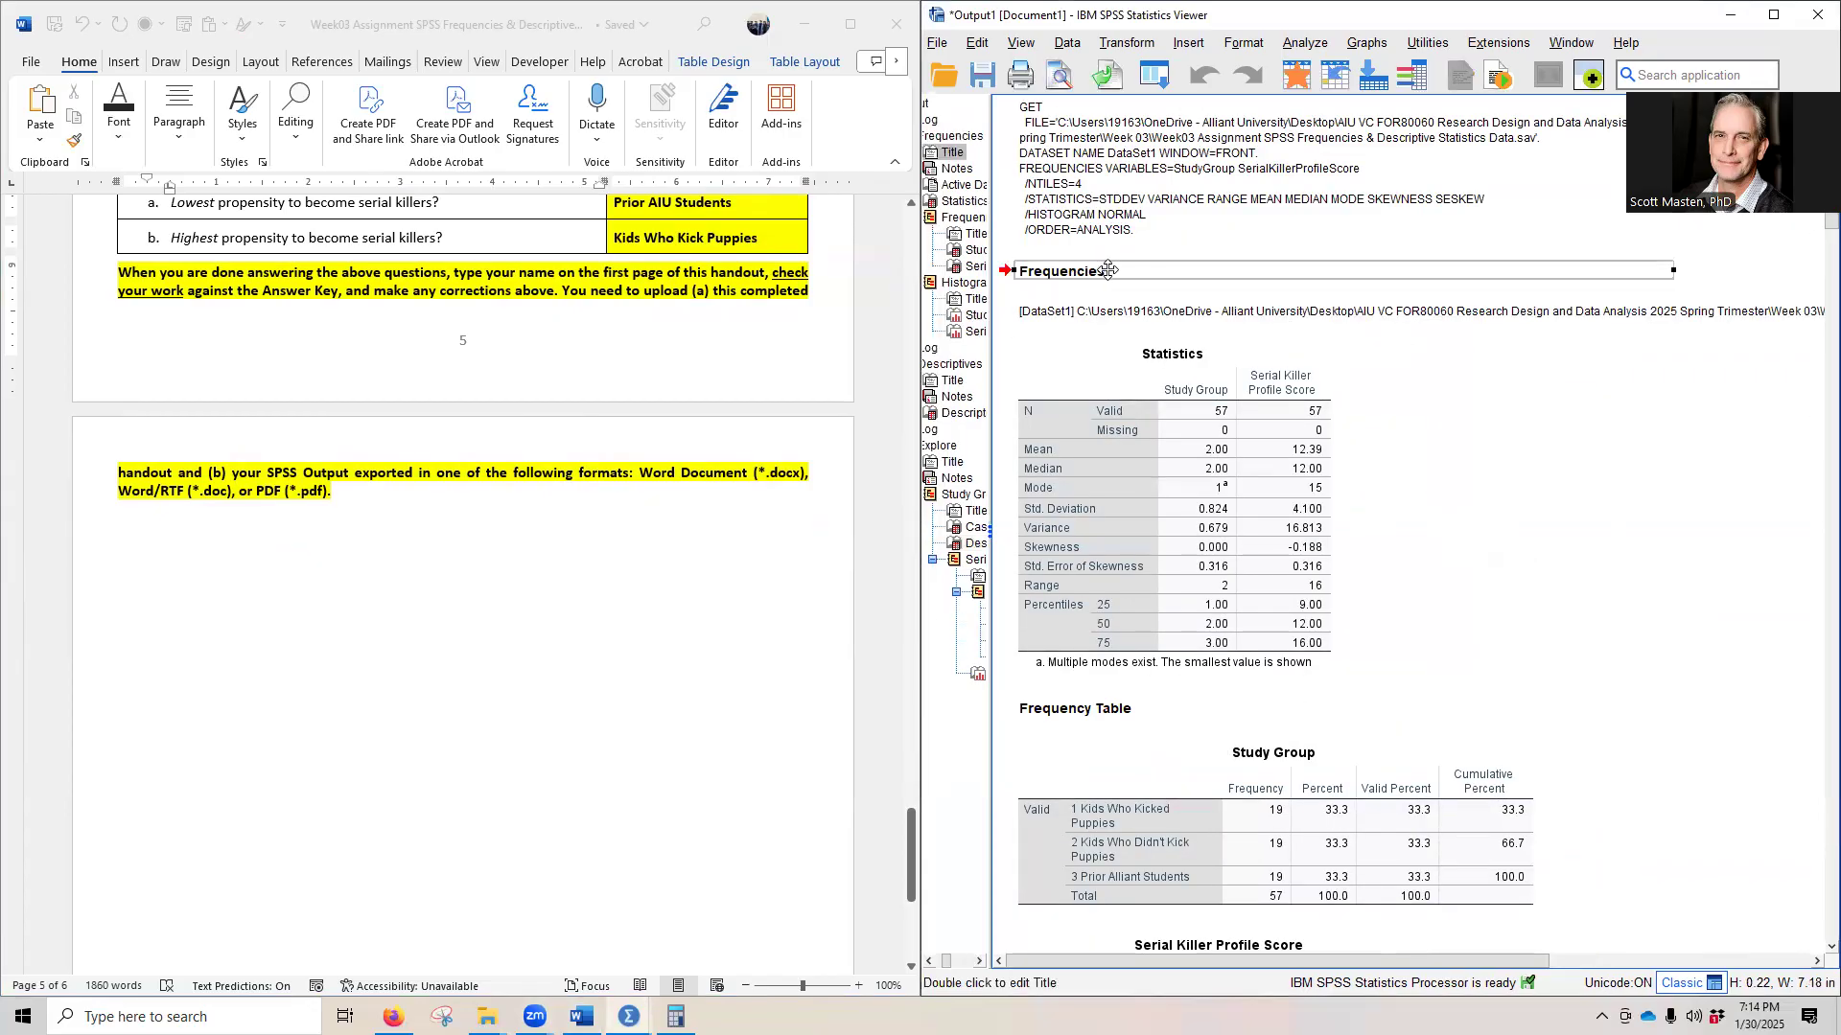
double_click(1107, 271)
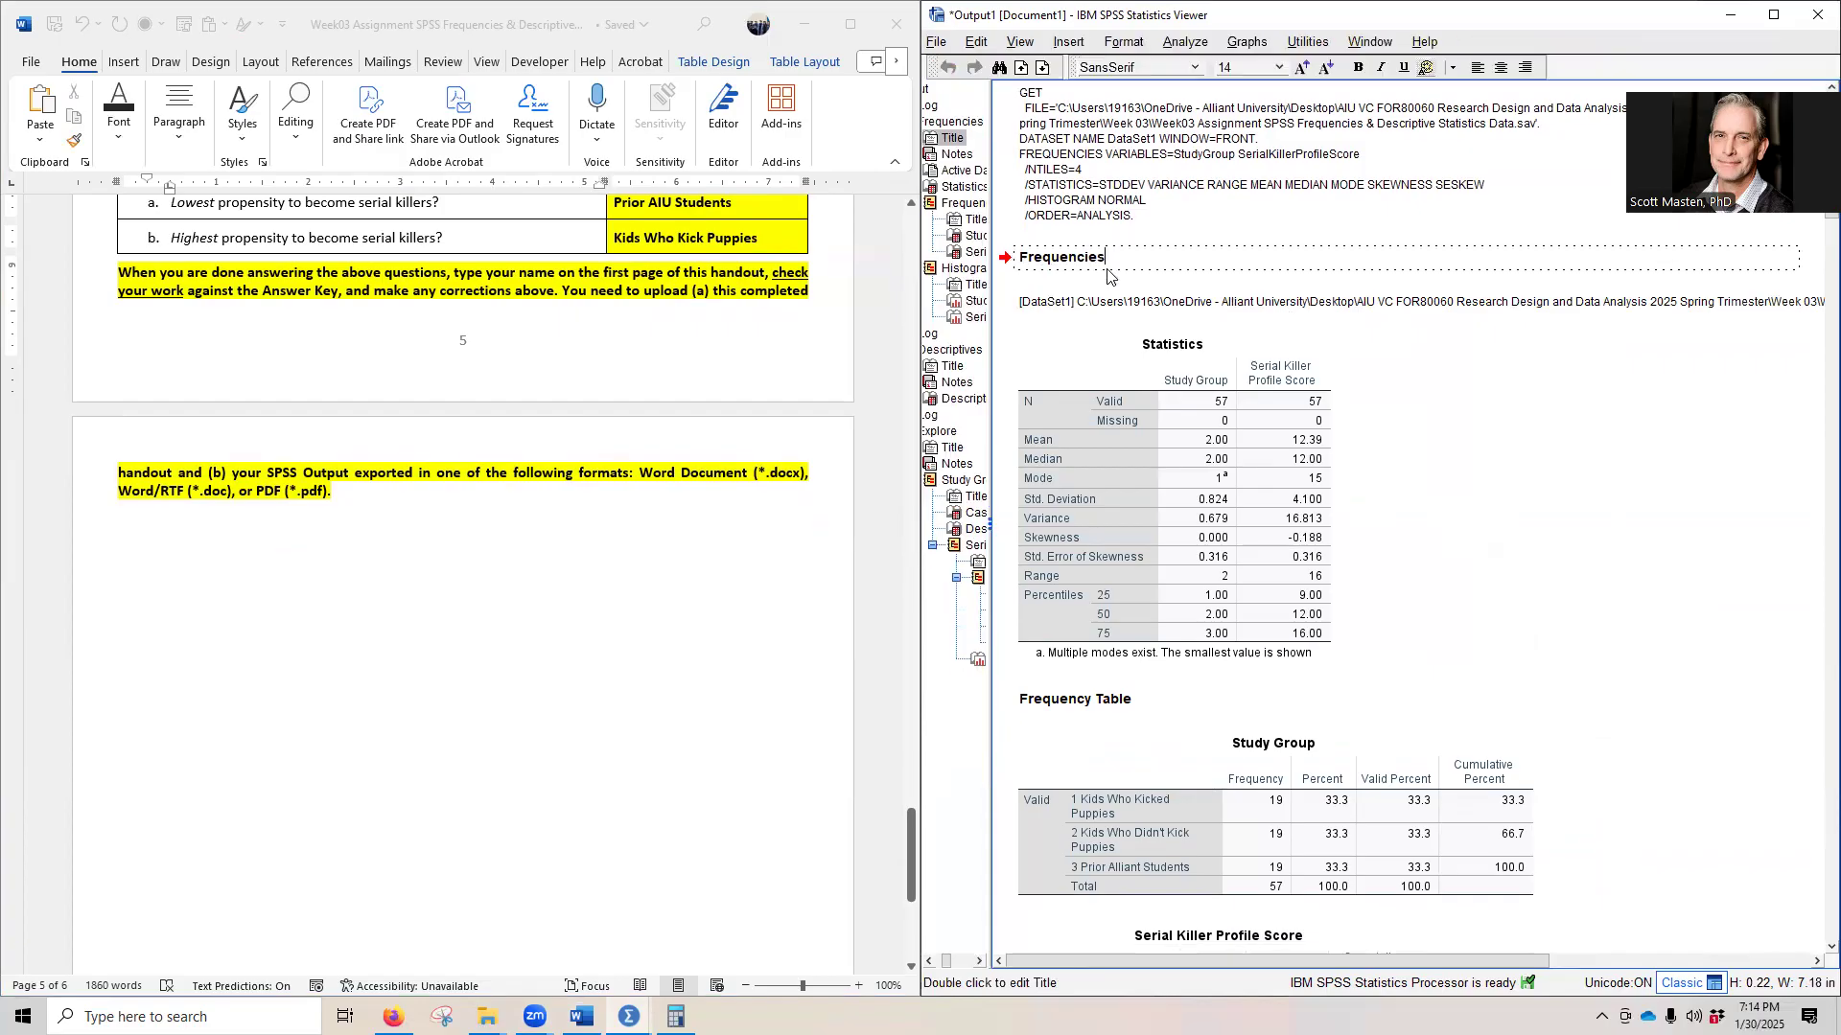
text(-)
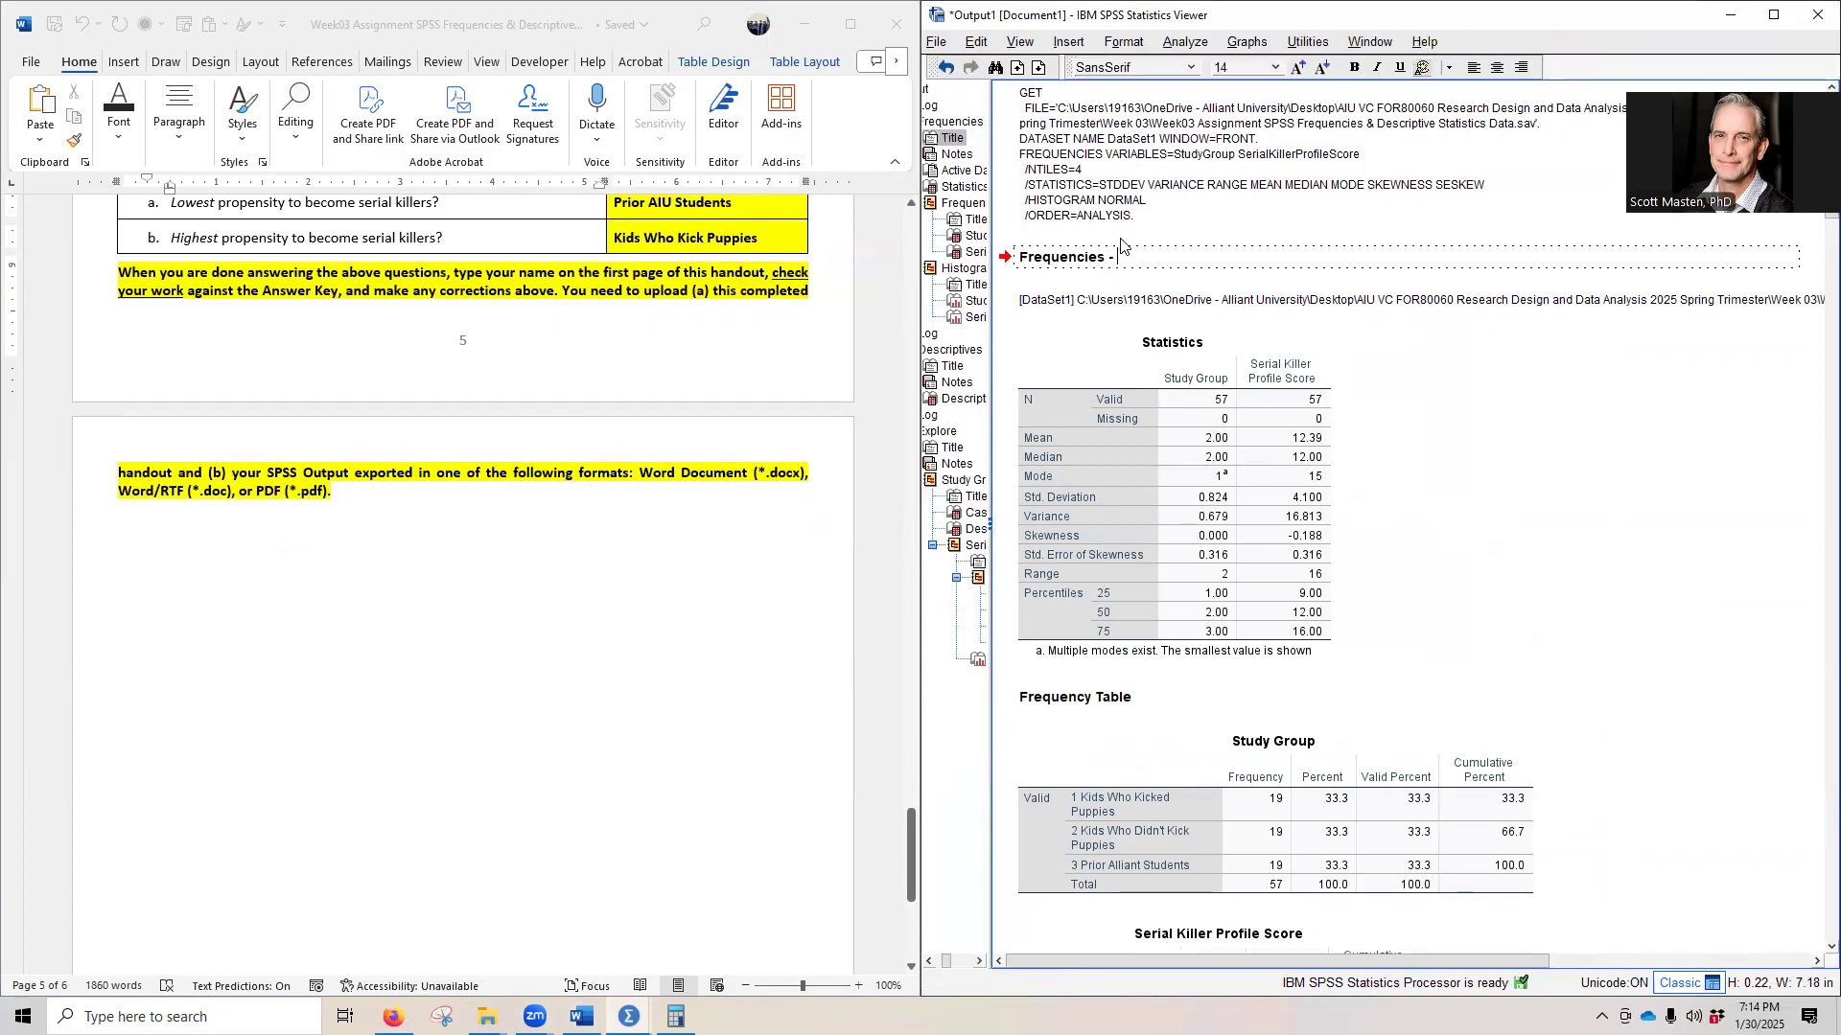
text( Princess Buttercup)
click(1719, 560)
click(1502, 544)
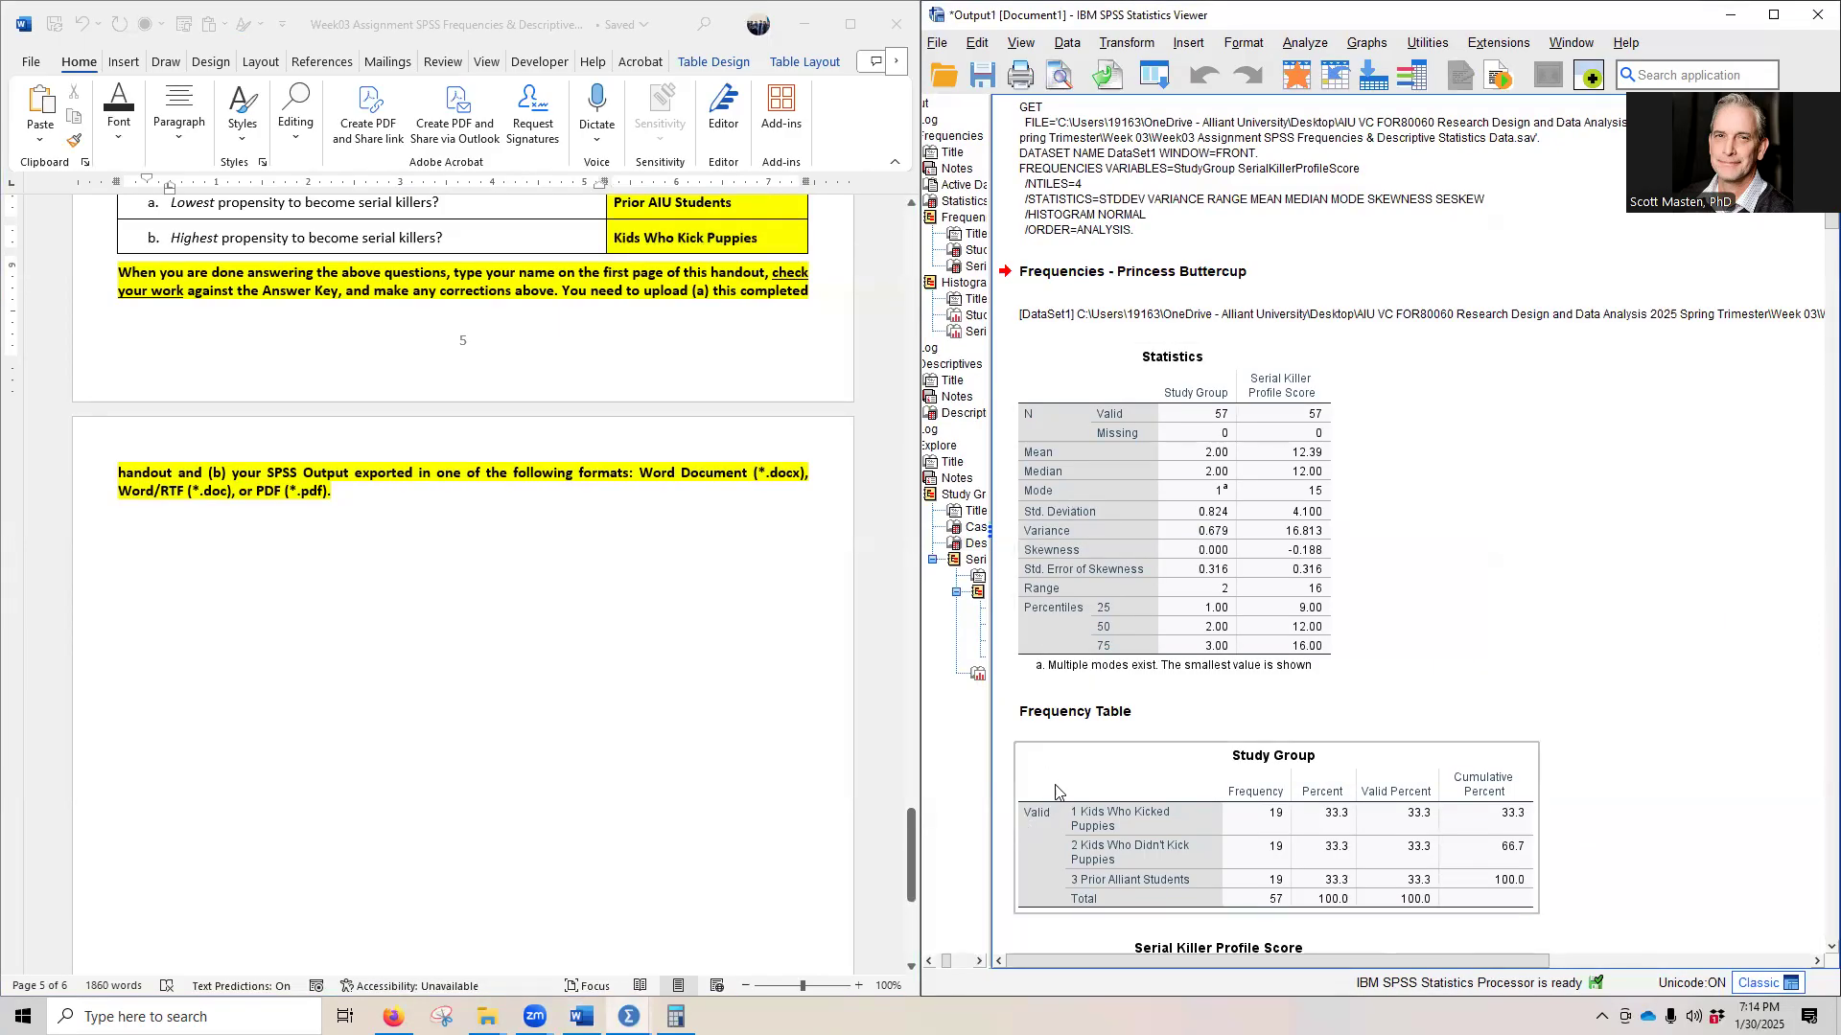
- Return to the handout's first page in Word and examine the Name line, then switch back to the SPSS output
drag(908, 863, 904, 248)
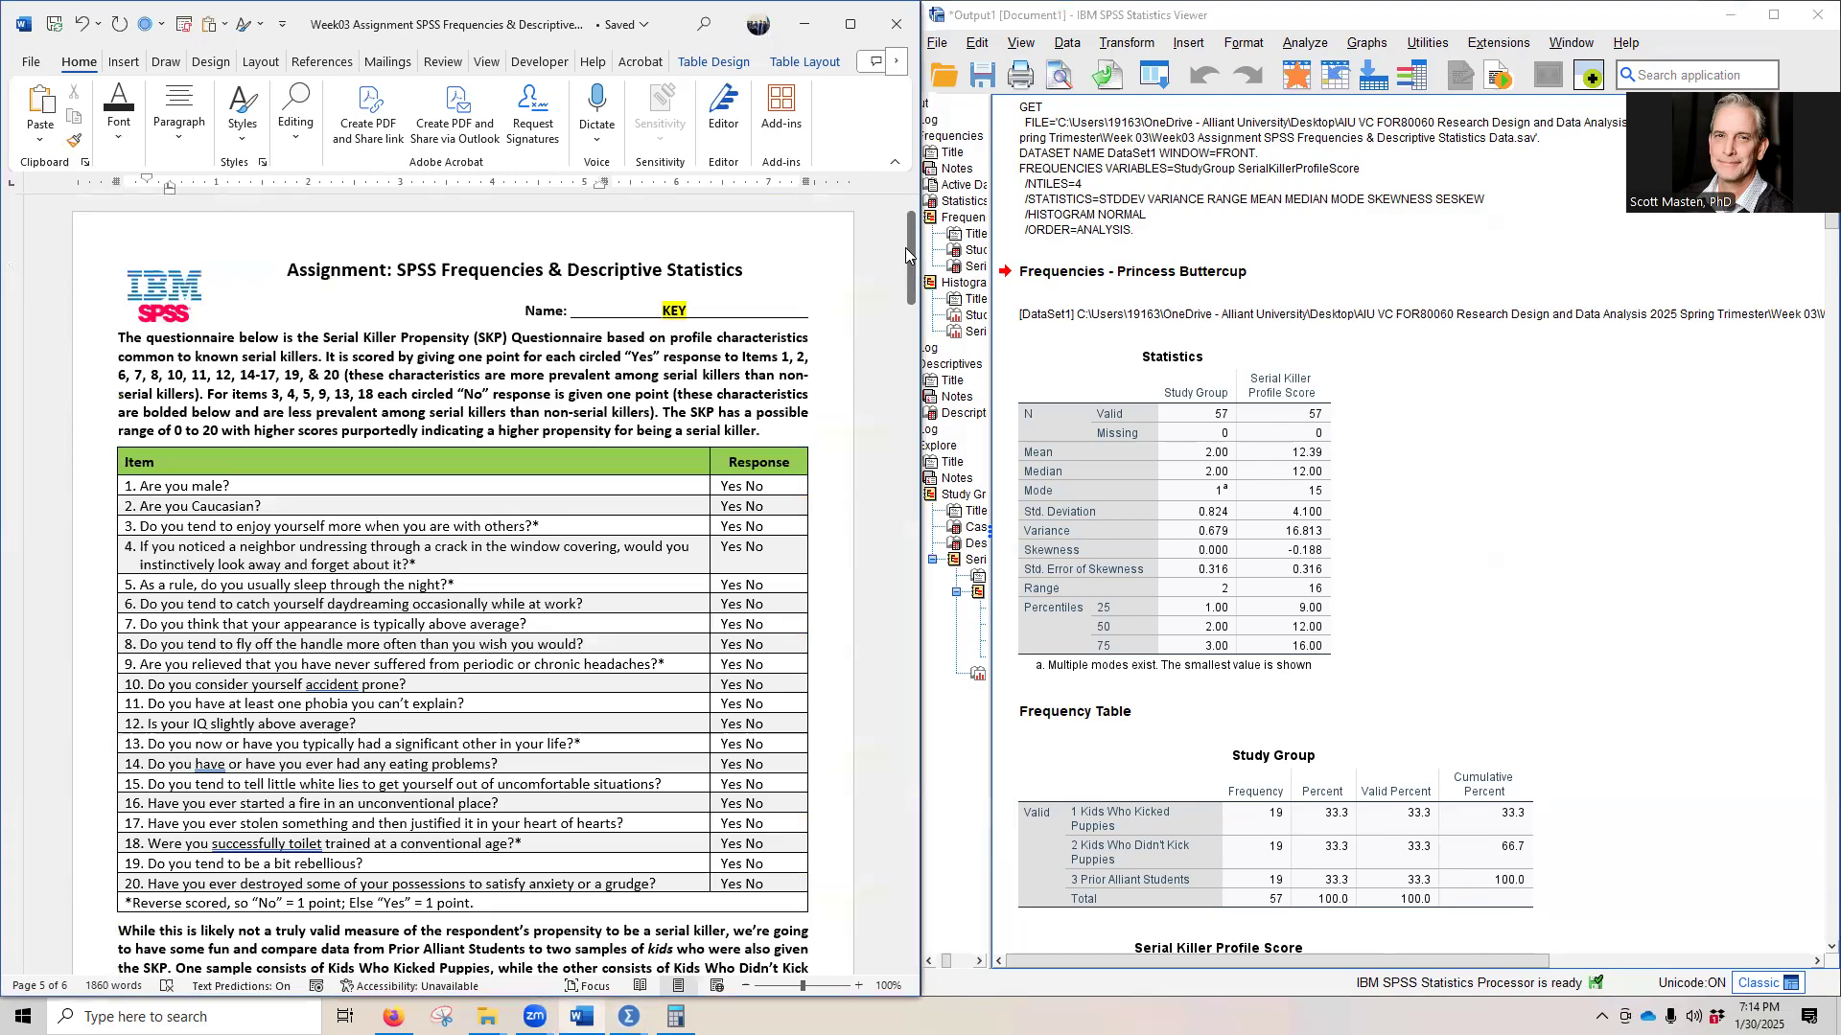
click(709, 296)
click(949, 105)
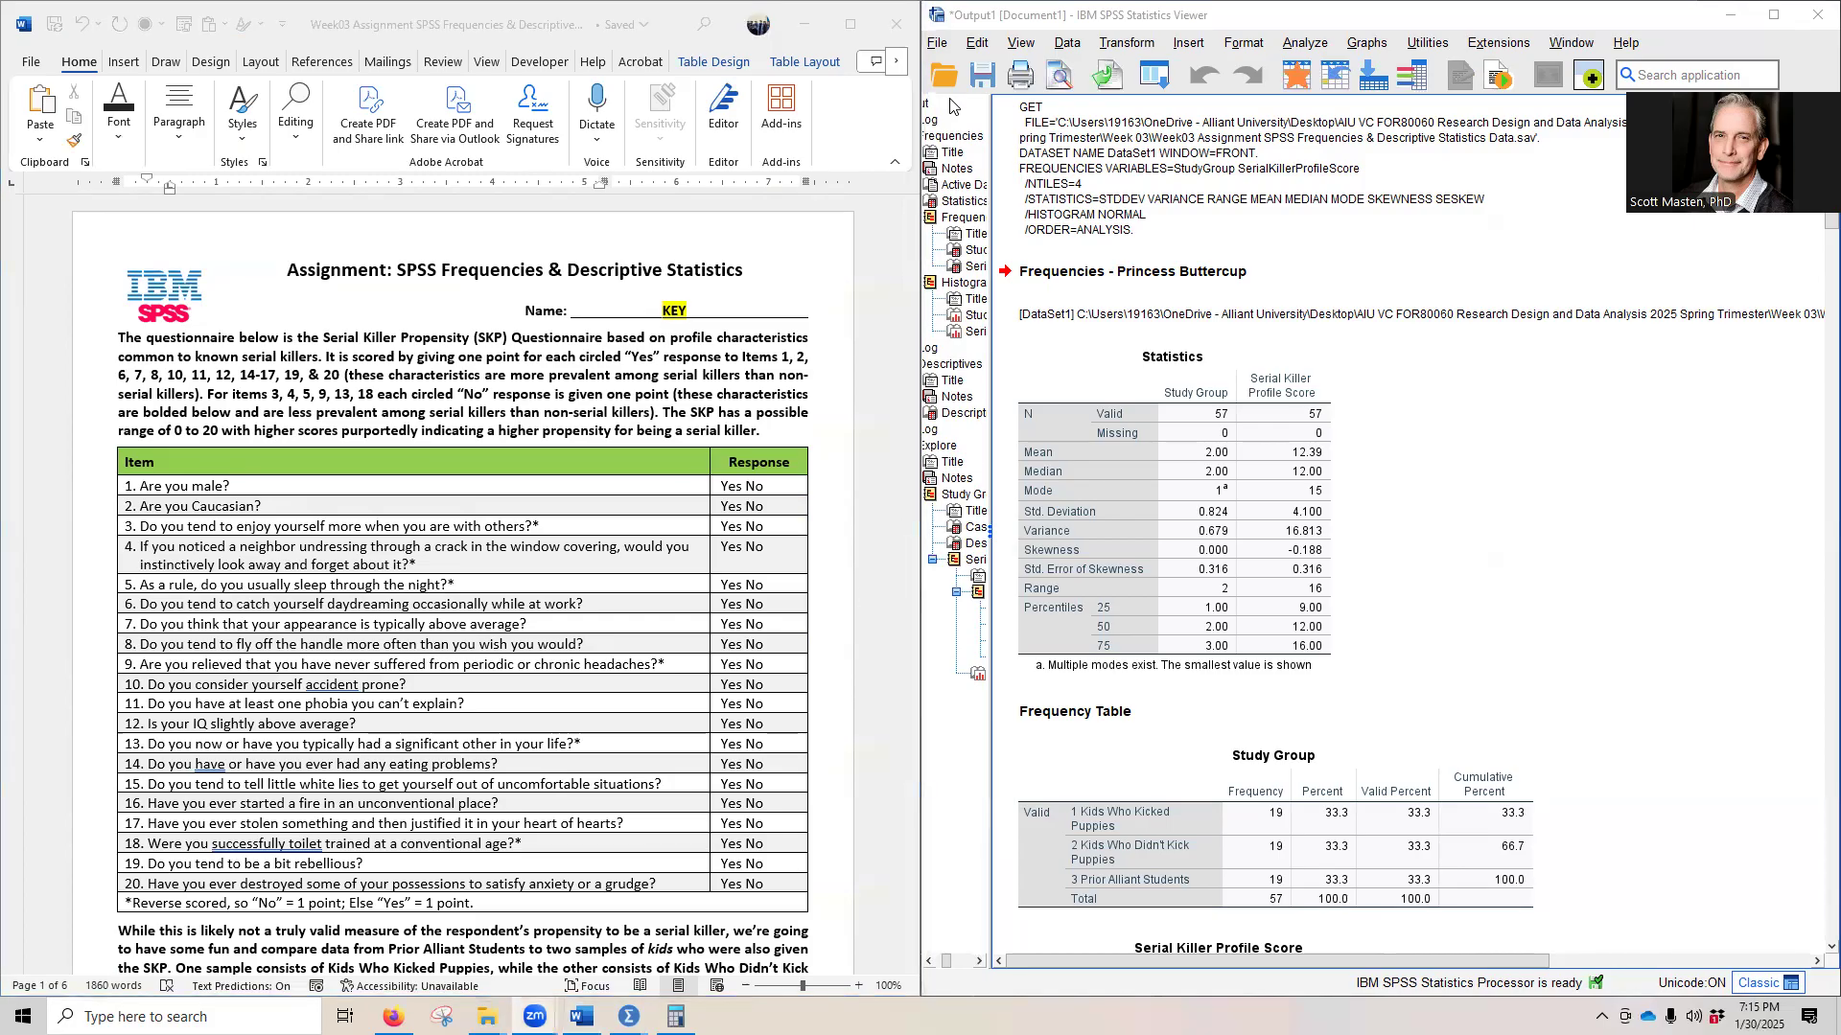